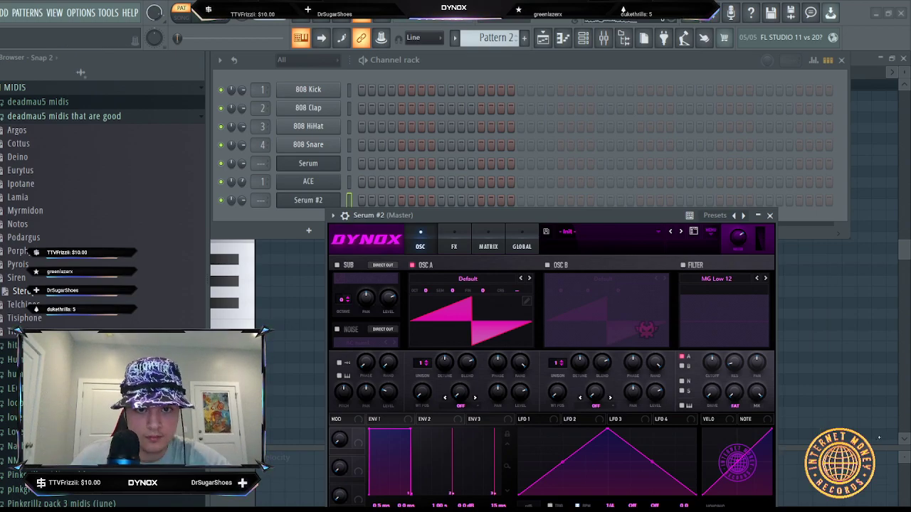
- Draw three Serum #2 notes in bars 1 and 2, D#6, B5 and G5, and play the phrase
left_click(563, 37)
scroll(296, 246, "down", 2)
left_click(278, 160)
mouse_move(271, 150)
left_mouse_down()
mouse_move(251, 149)
mouse_move(265, 140)
left_mouse_up()
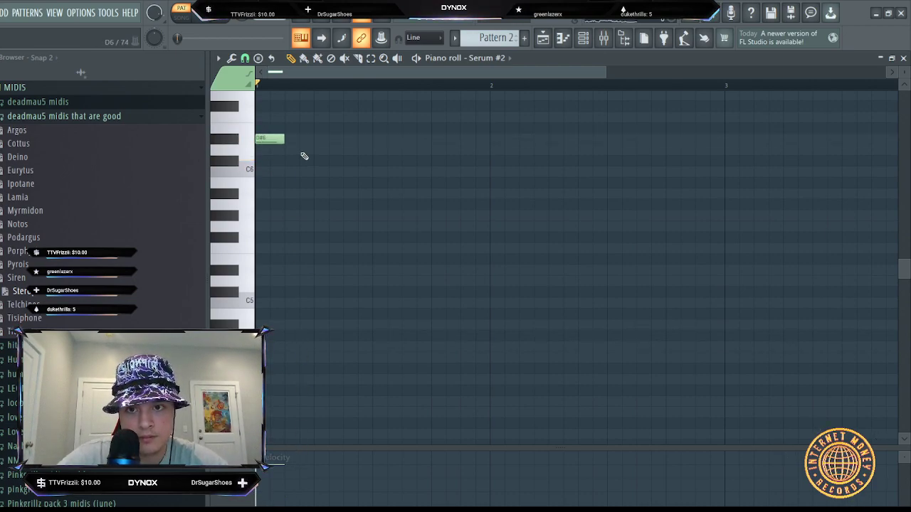
scroll(413, 97, "down", 2)
left_click_drag(363, 174, 356, 194)
left_click_drag(419, 237, 420, 226)
key("space")
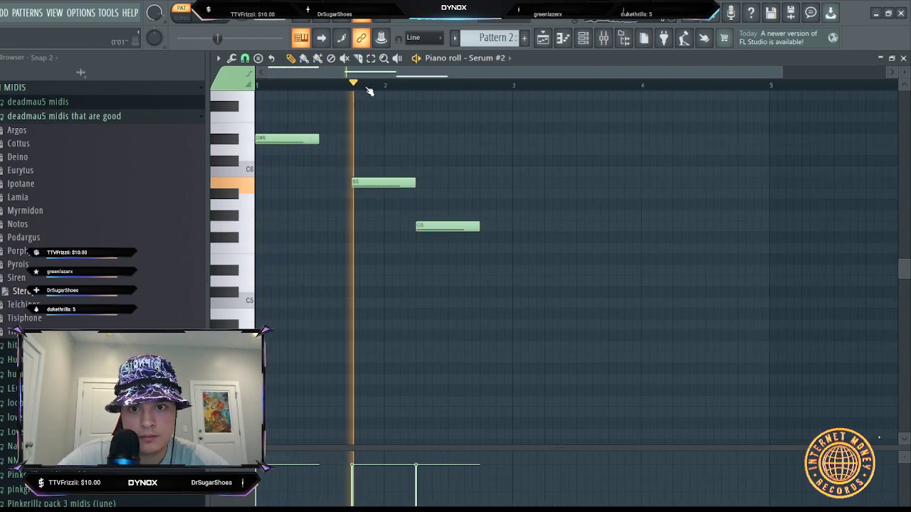
key("space")
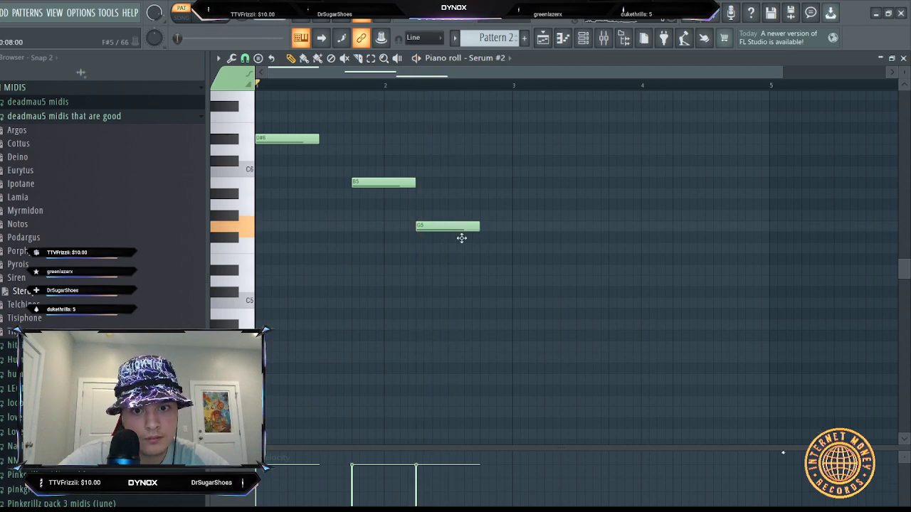
- Lower the phrase's last note to F#5 and listen to the result
left_click_drag(461, 237, 461, 237)
scroll(463, 252, "up", 5)
left_click(431, 173)
right_click(441, 173)
scroll(518, 270, "down", 7)
key("space")
scroll(519, 270, "up", 3)
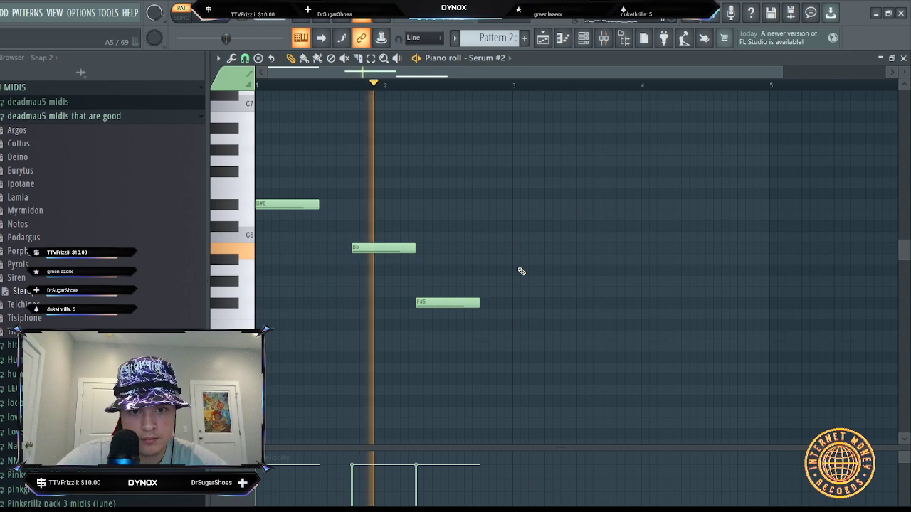
key("space")
- Shorten the F#5 and follow it with a G#5 ending bar 2, and lower the opening note to D#5
left_click(468, 281)
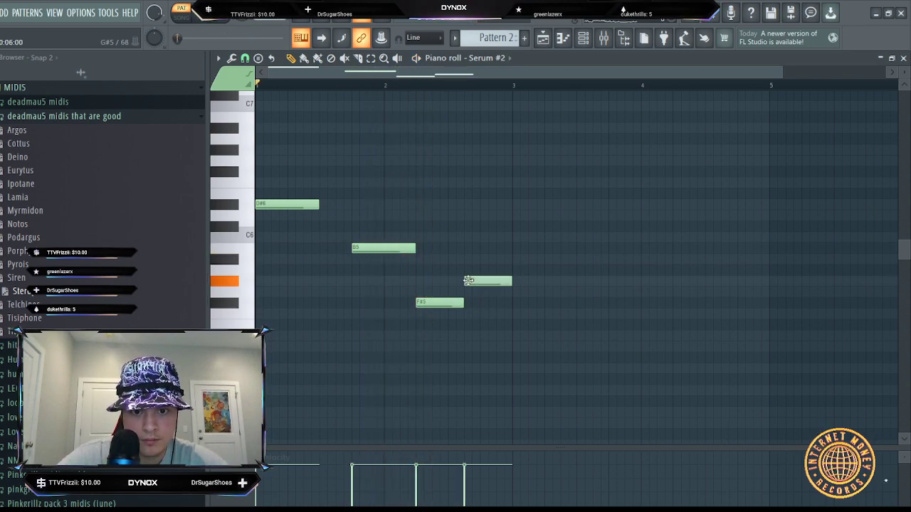
left_click_drag(292, 207, 281, 359)
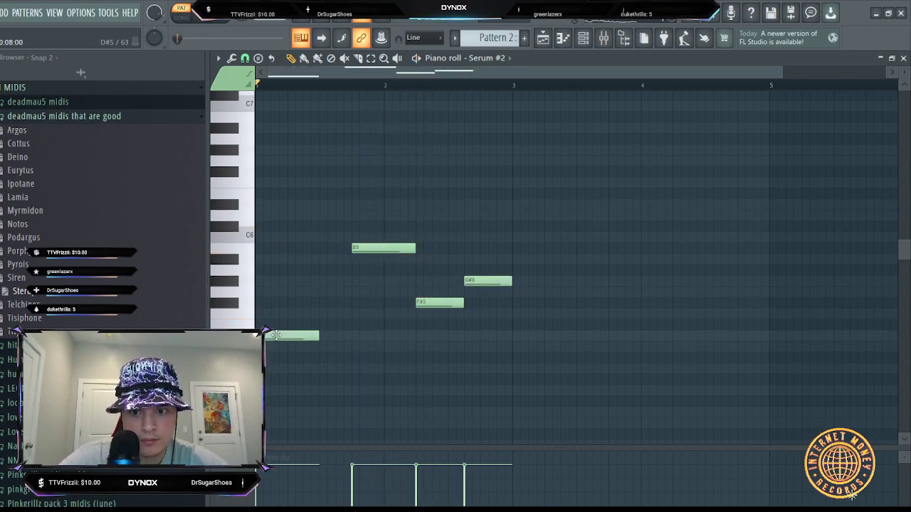
key("space")
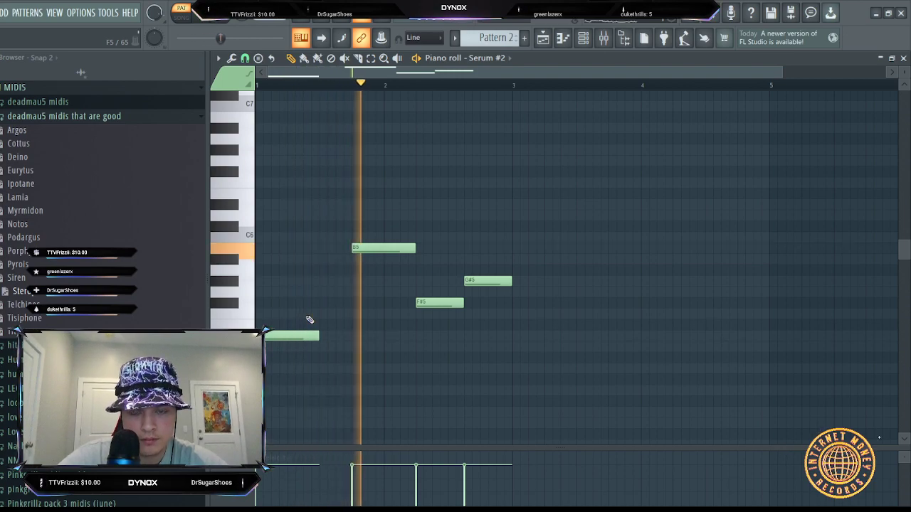
key("space")
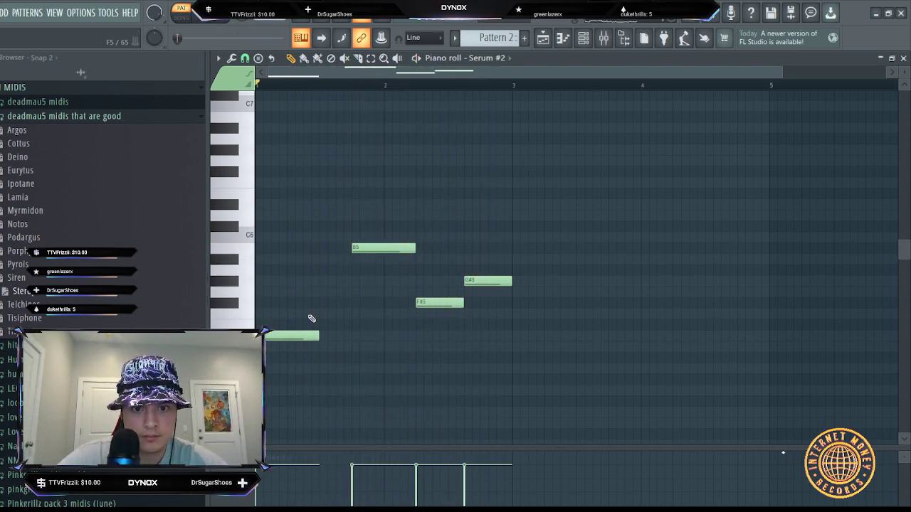
- Duplicate the two-bar phrase into bars 3 and 4 and add a short A#5 at the end of bar 4
key("ctrl+b")
left_click(758, 258)
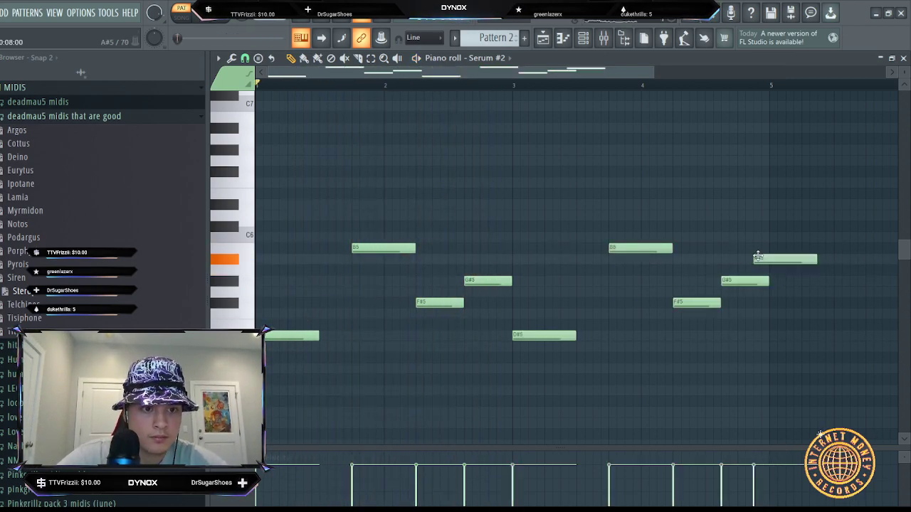
left_click_drag(766, 259, 772, 260)
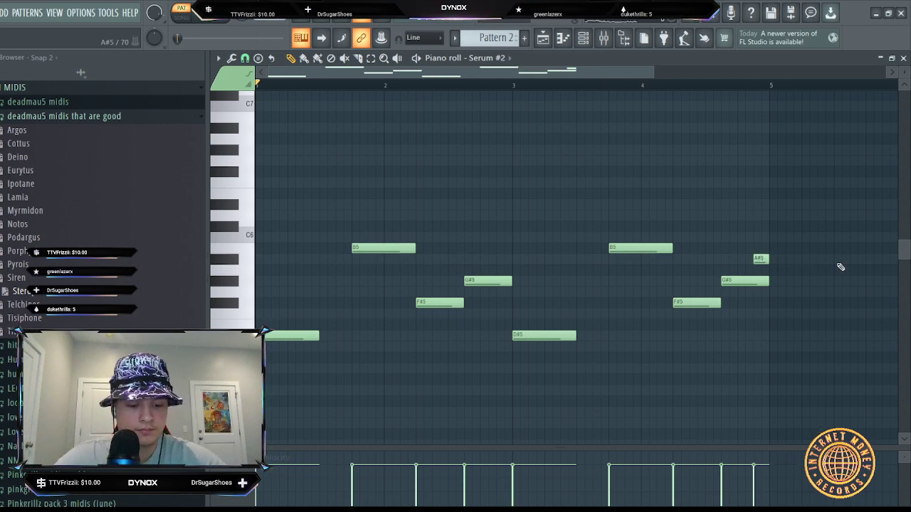
- Transpose the whole melody down one octave and play it back
key("ctrl+Down")
key("space")
left_click(583, 37)
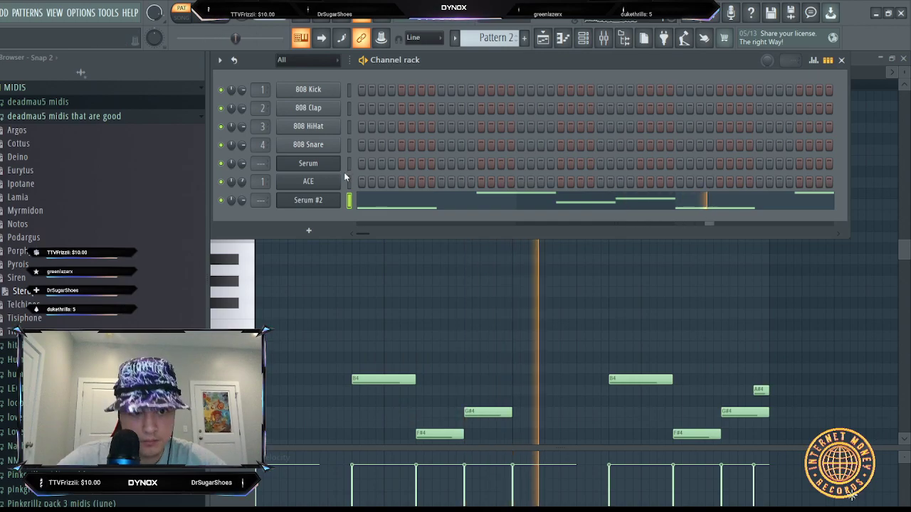
left_click(583, 38)
key("space")
- Try the last G#4 in bar 4 at C#5, listen to it, and put it back on G#4
left_click_drag(737, 413, 733, 360)
key("space")
left_click(690, 86)
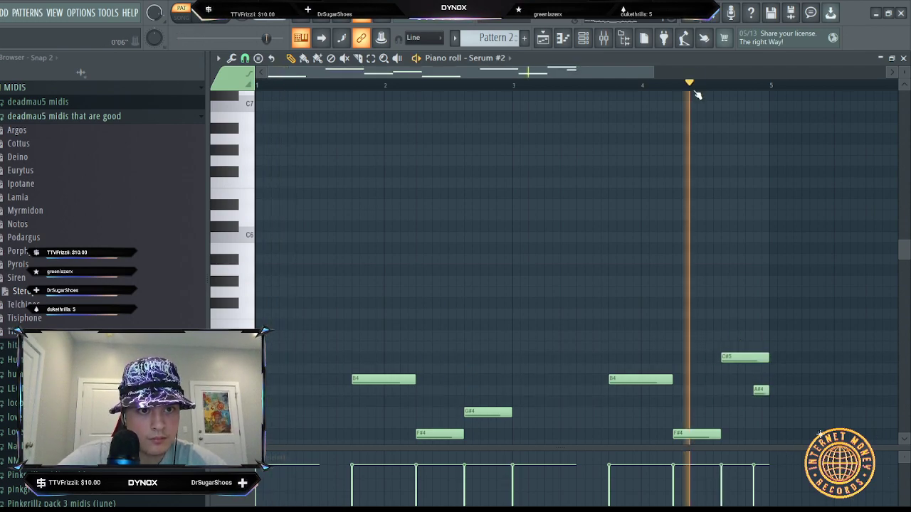
scroll(697, 90, "down", 1)
scroll(715, 248, "down", 1)
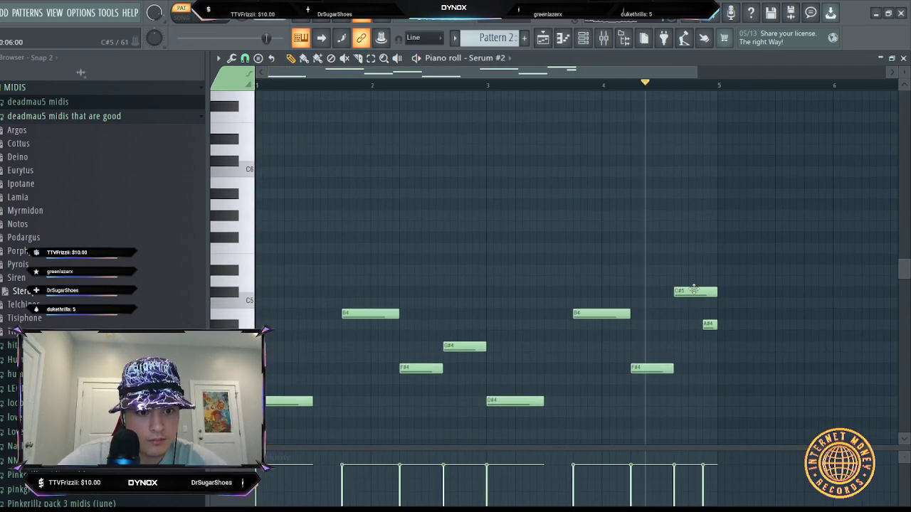
left_click_drag(694, 291, 694, 346)
- Add a third Serum channel with the SYNTH - GEEK preset and open its piano roll
left_click(582, 37)
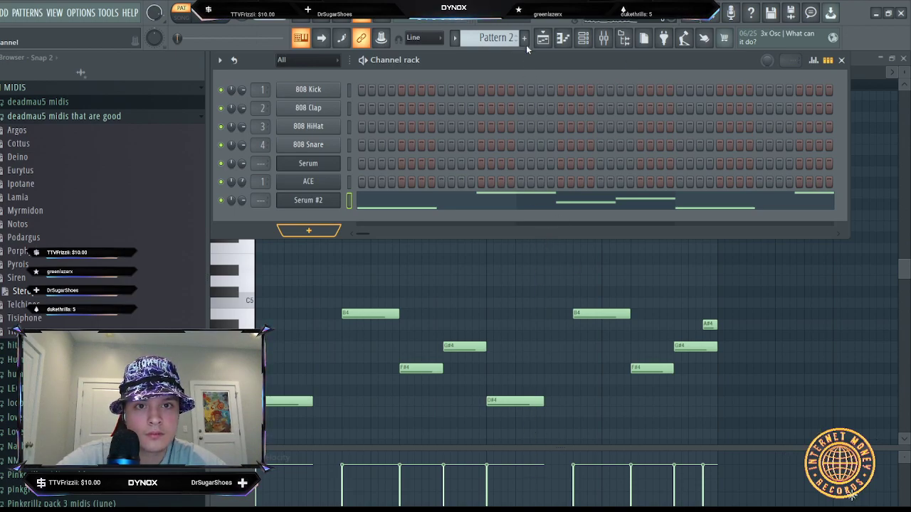
left_click(308, 162)
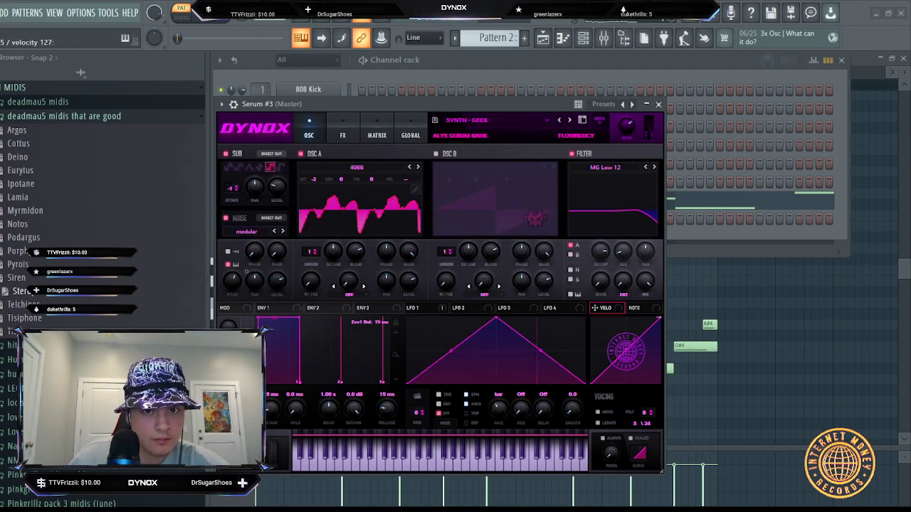
key("F7")
scroll(328, 306, "down", 3)
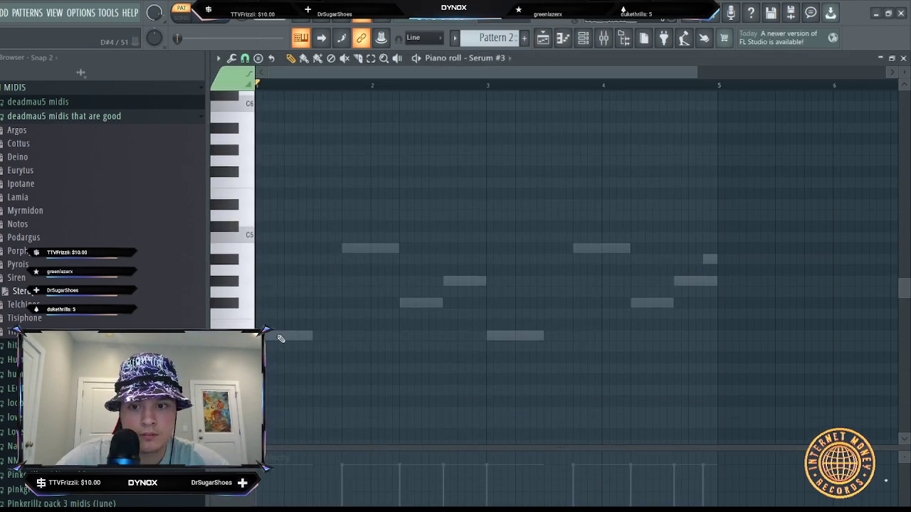
- Paste the Serum #2 melody into Serum #3, leaving out the short final A#4
left_click(583, 37)
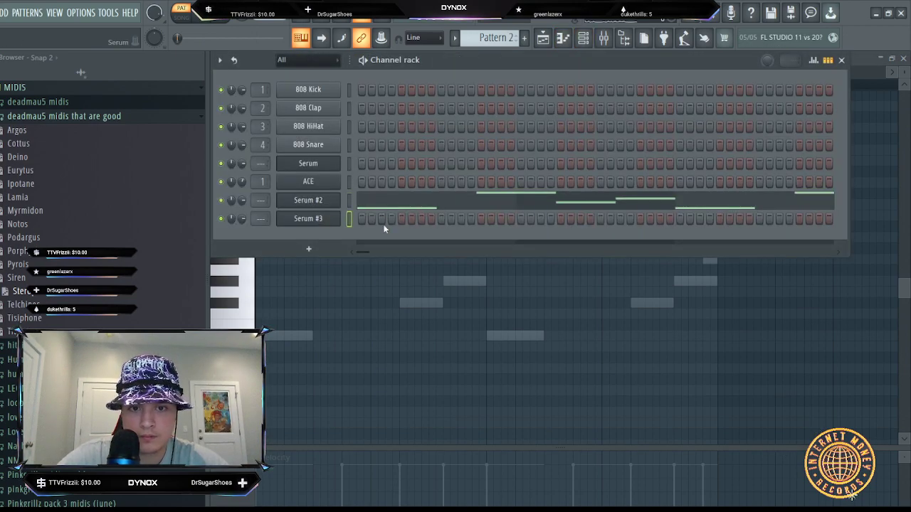
key("ctrl+v")
left_click(561, 39)
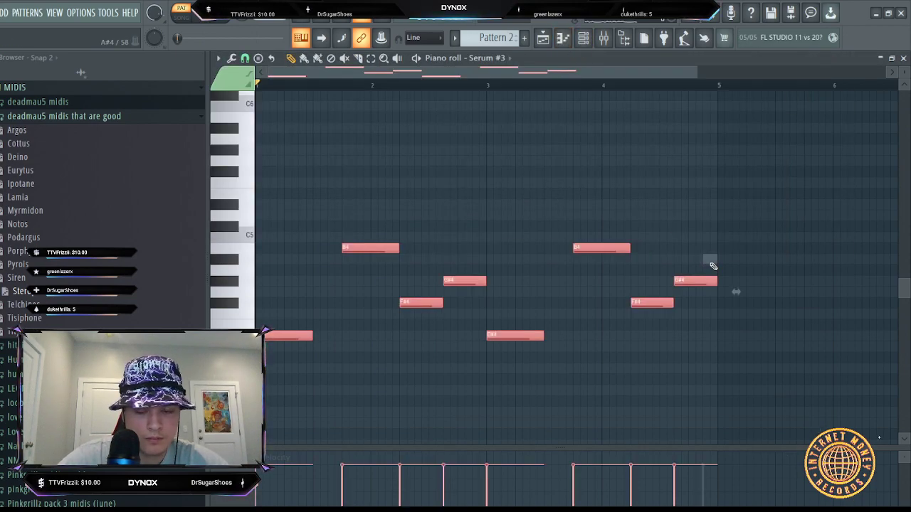
- Stack a second copy of the melody seven semitones higher, starting on A#4, and play the result
key("ctrl+v")
left_click_drag(300, 337, 294, 259)
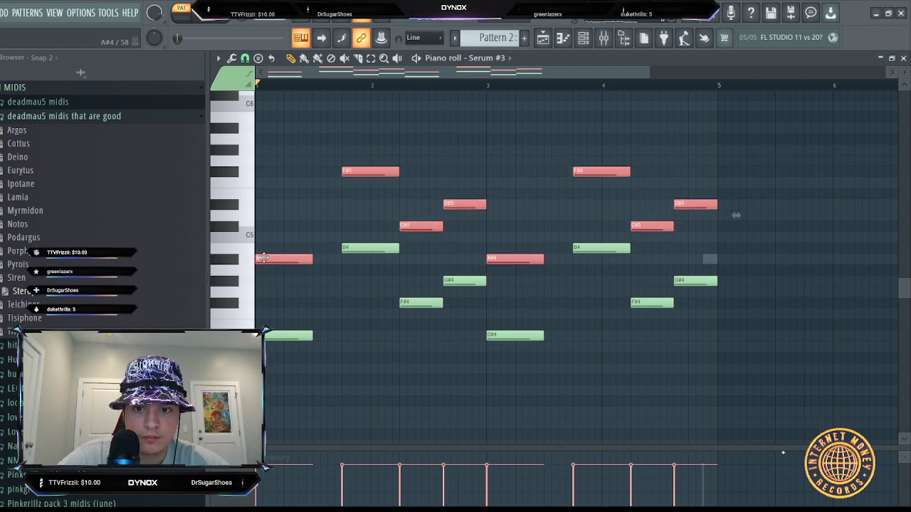
key("space")
key("ctrl+d")
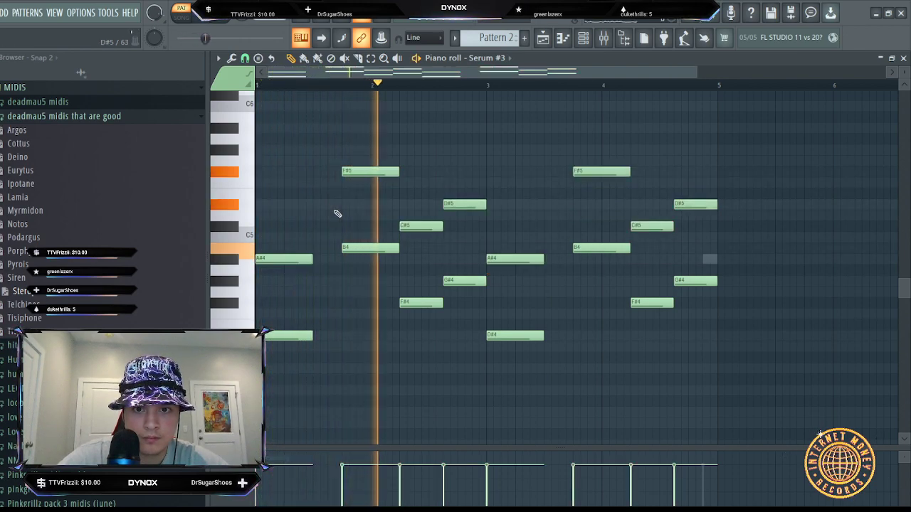
- Stack a third copy of the melody on top, starting on F5, and play the three-note chords
key("space")
key("ctrl+v")
left_click_drag(278, 339, 263, 318)
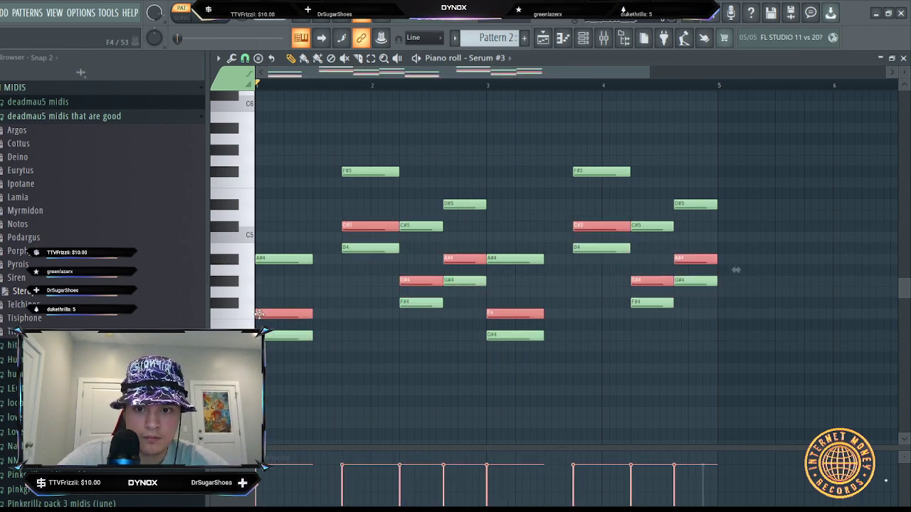
key("ctrl+Up")
key("space")
key("ctrl+d")
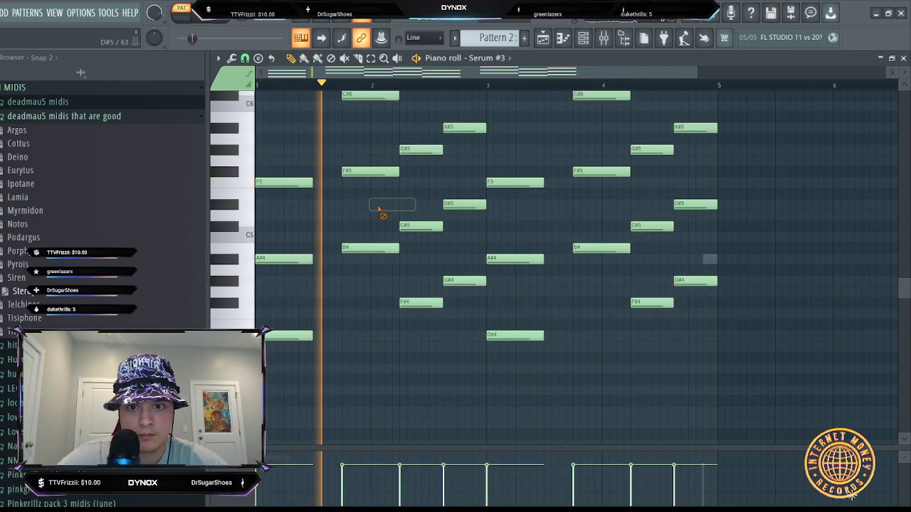
scroll(418, 231, "up", 4)
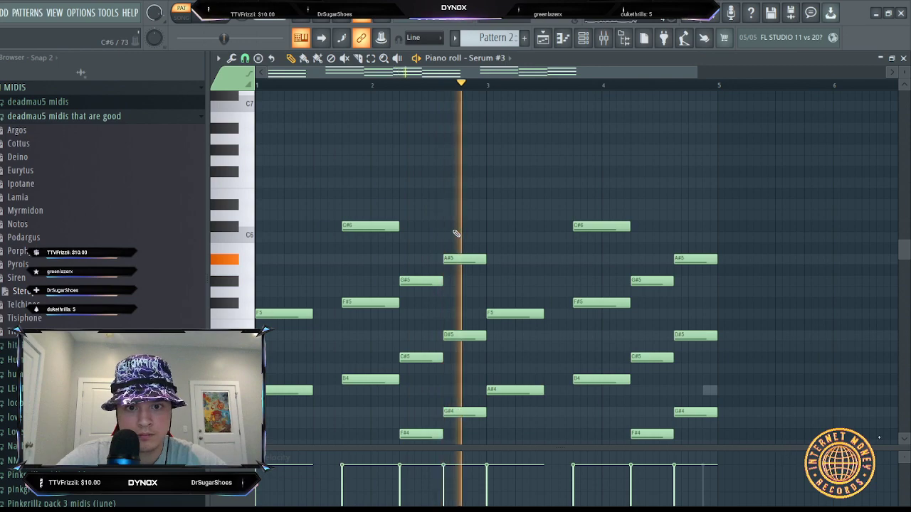
- Transpose all the Serum #3 chords up one octave and play them back
key("space")
key("ctrl+Up")
key("space")
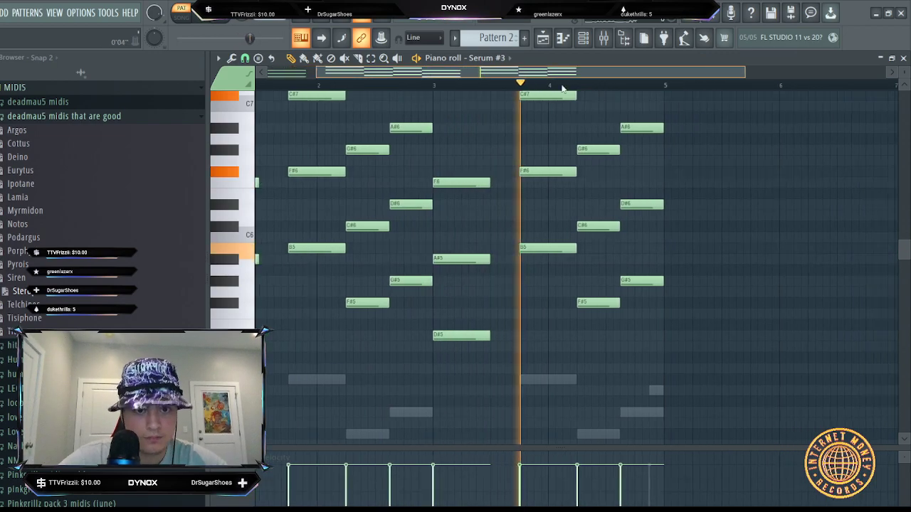
left_click(582, 42)
key("space")
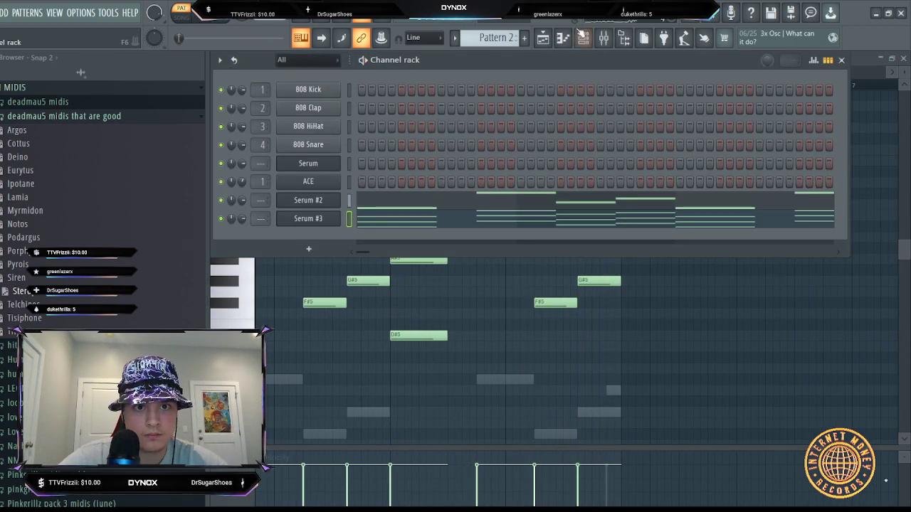
left_click(581, 39)
left_click_drag(459, 81, 326, 94)
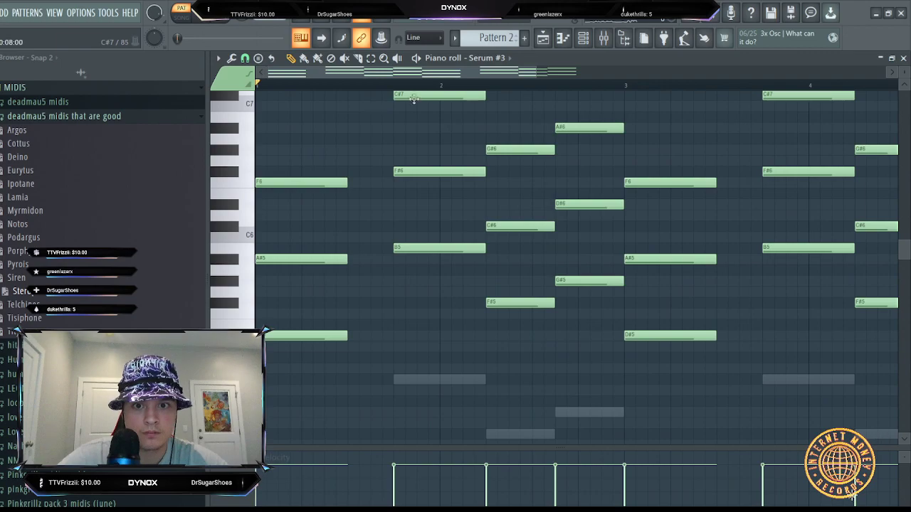
key("space")
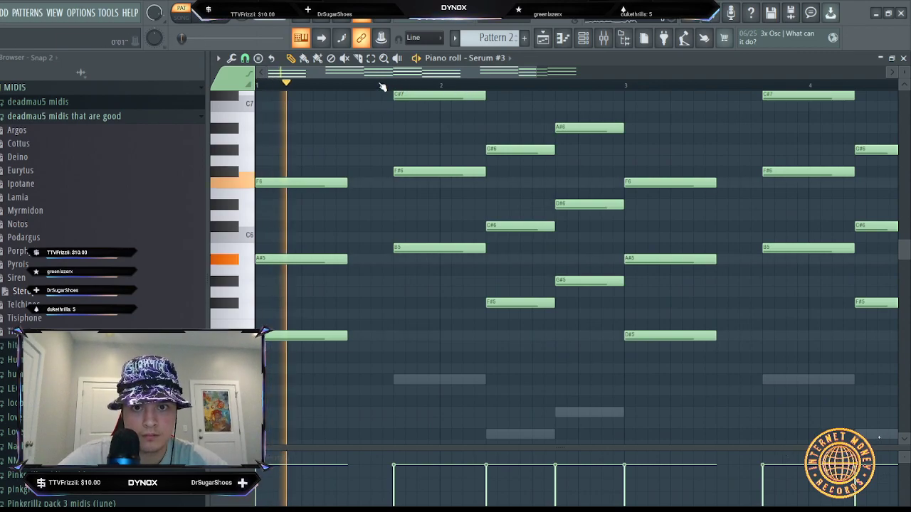
- Add a short F#6 note to the last chord at the end of bar 4
scroll(381, 85, "down", 2)
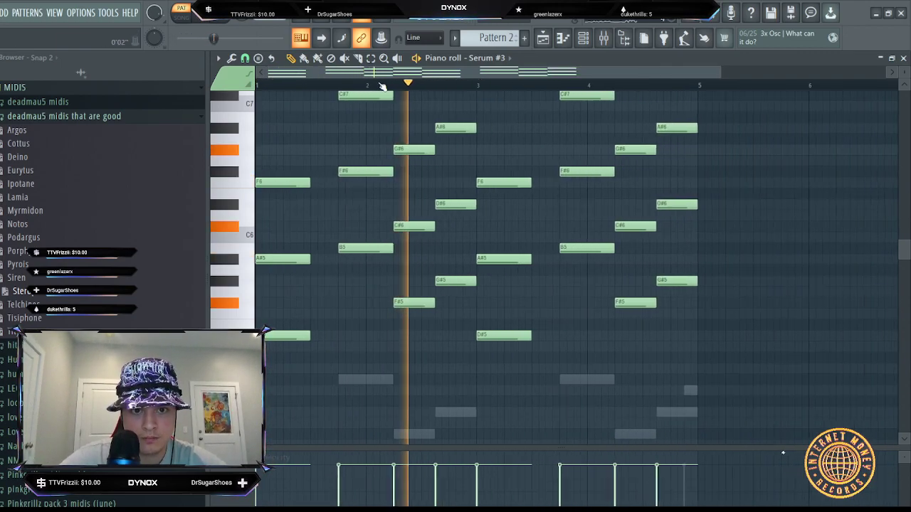
scroll(471, 89, "up", 2)
scroll(471, 90, "down", 1)
left_click_drag(470, 90, 605, 94)
scroll(459, 227, "up", 3)
scroll(459, 226, "down", 1)
key("space")
left_click(458, 204)
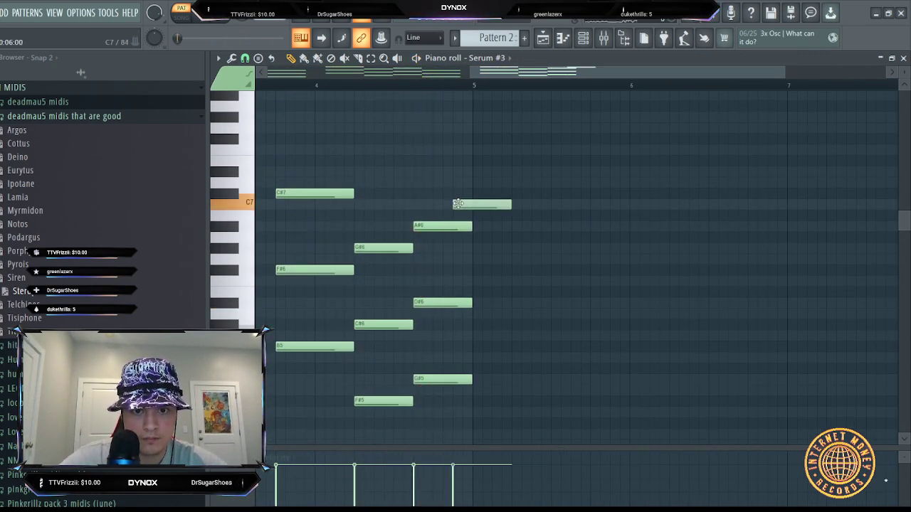
right_click(464, 205)
left_click(458, 280)
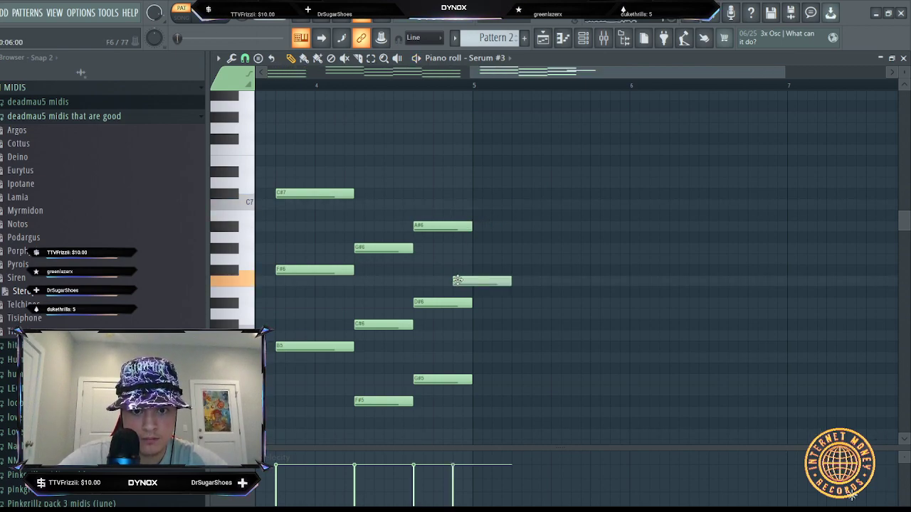
mouse_move(458, 280)
left_mouse_down()
mouse_move(457, 270)
mouse_move(471, 269)
left_mouse_up()
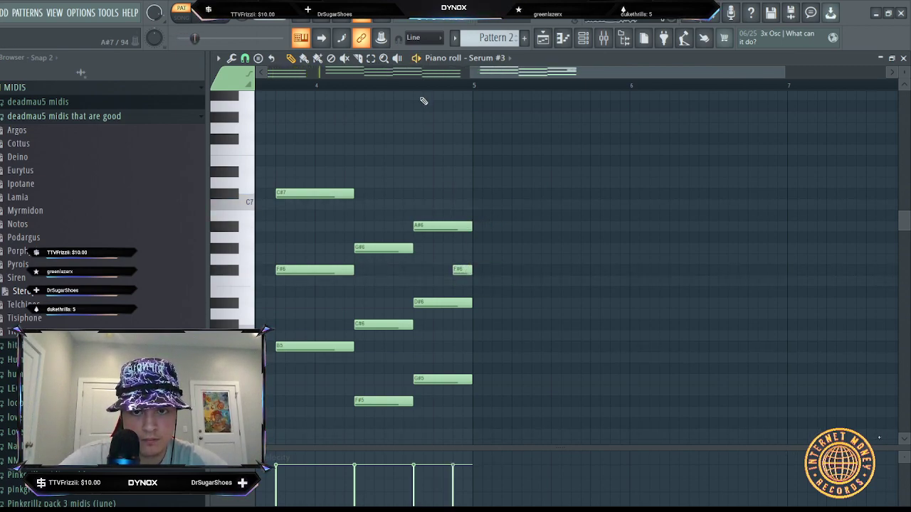
- Shorten the last chord's D#6 so it ends where the short F#6 begins
scroll(441, 195, "down", 4)
left_click(463, 357)
right_click(464, 358)
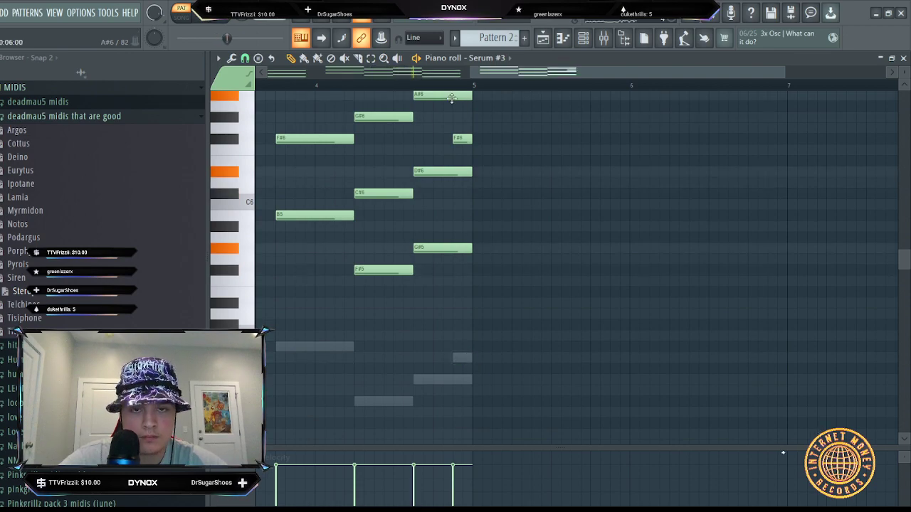
scroll(462, 93, "down", 3)
left_click_drag(558, 173, 550, 175)
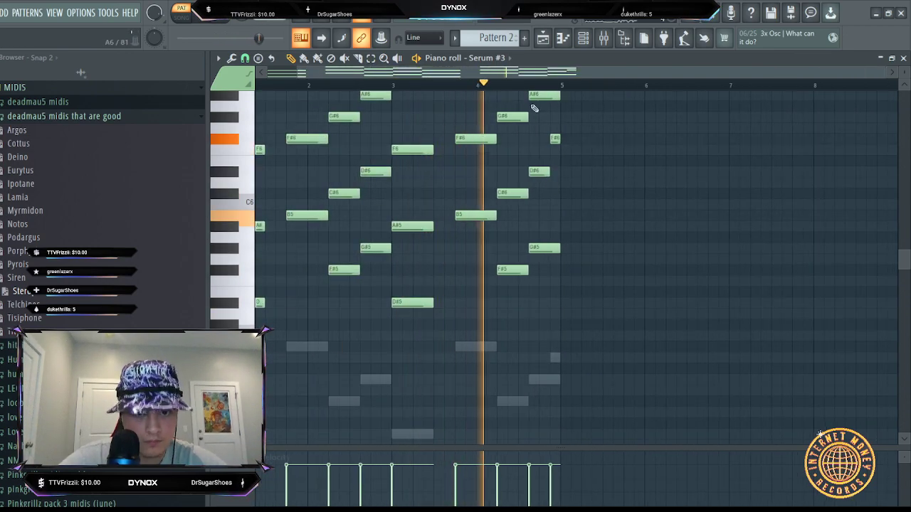
- Transpose the notes of both Serum #2 and Serum #3 down three semitones
scroll(537, 124, "up", 2)
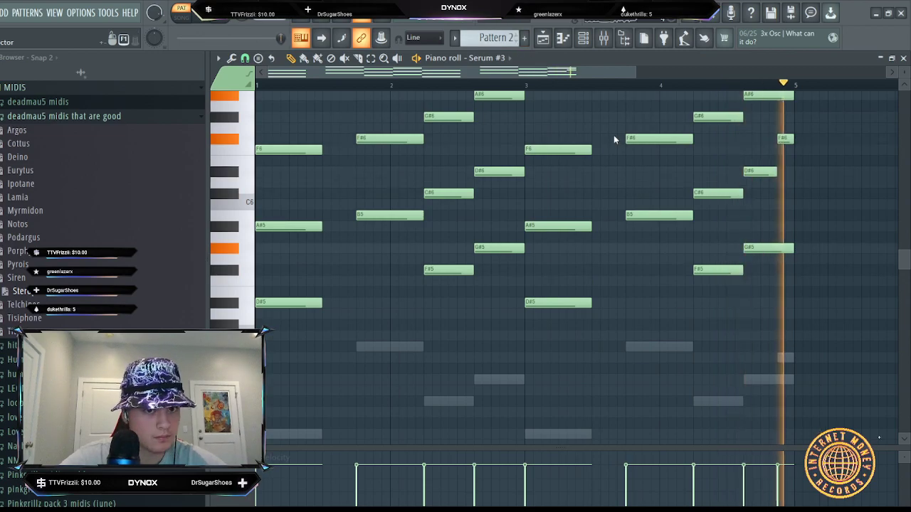
key("ctrl+z")
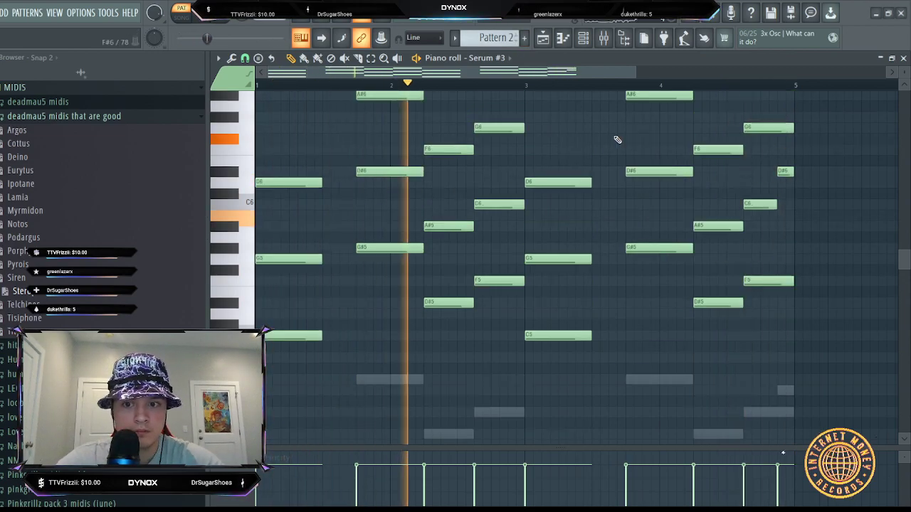
- Bring up the empty Serum channel of Pattern 2 in the piano roll
left_click(284, 80)
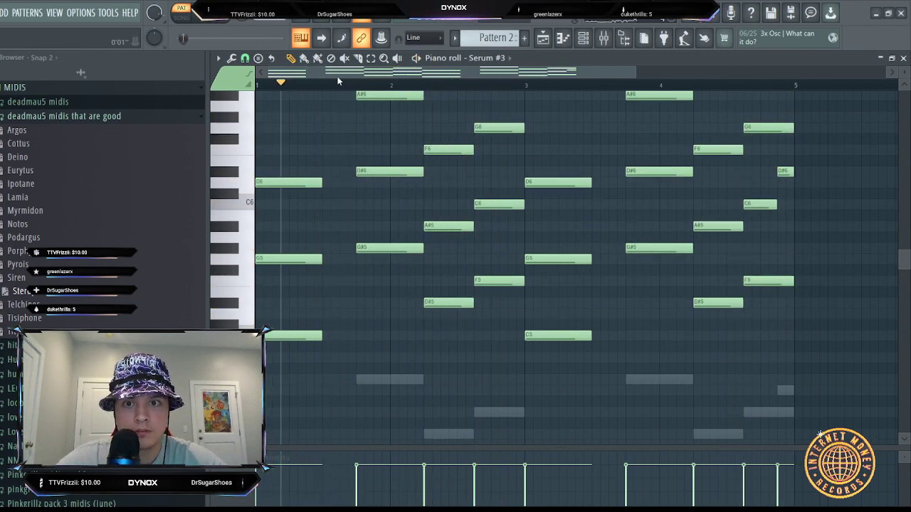
key("F6")
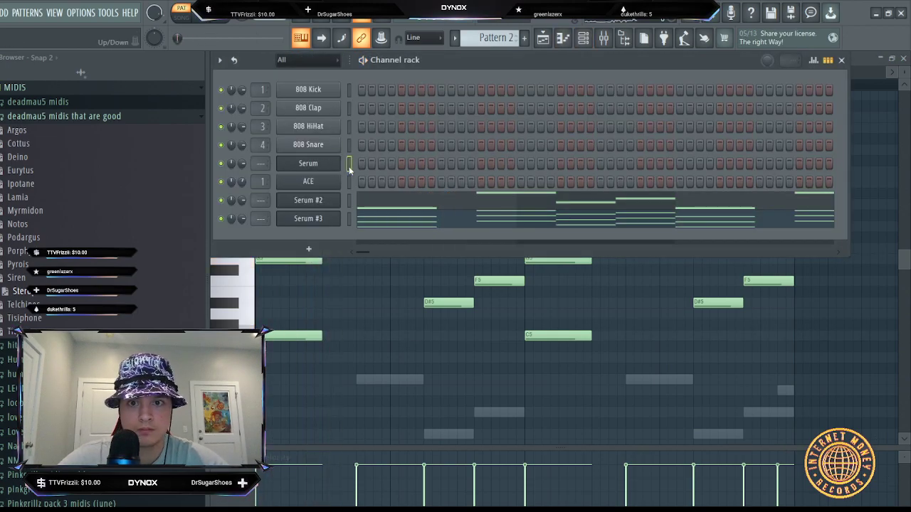
left_click(581, 41)
scroll(298, 153, "up", 2)
key("space")
key("space")
left_click_drag(327, 187, 324, 306)
scroll(339, 308, "down", 2)
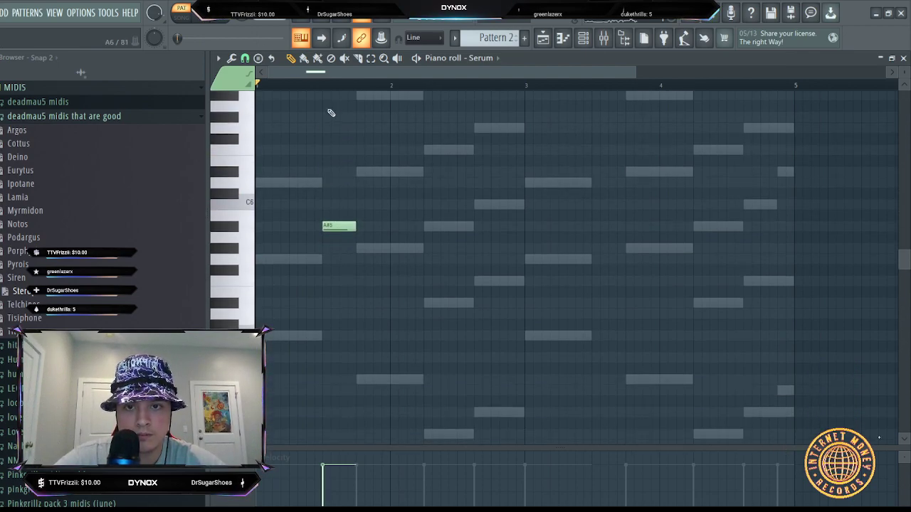
scroll(336, 114, "up", 2)
scroll(309, 181, "left", 2)
left_click(392, 247)
left_click_drag(392, 245, 393, 258)
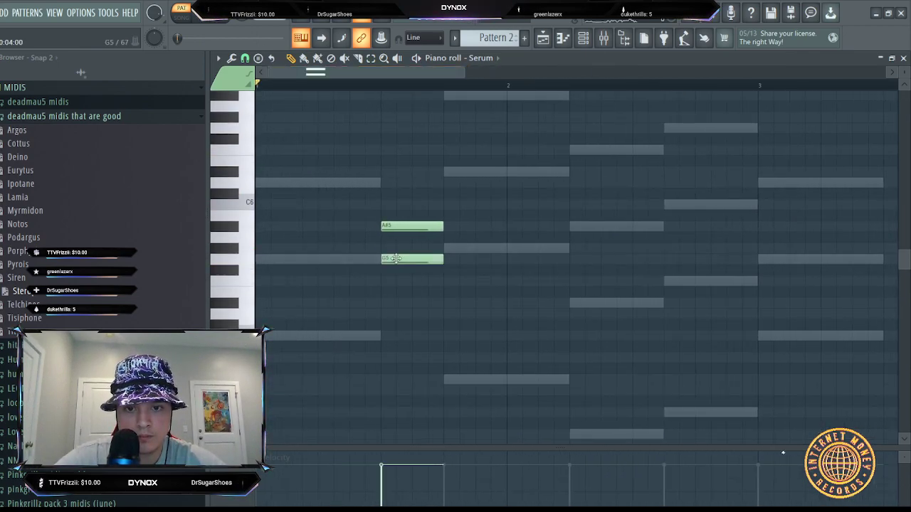
left_click_drag(396, 225, 396, 247)
right_click(399, 248)
right_click(400, 259)
- Draw a rising run of overlapping D5, D#5, F5 and G5 notes in the latter half of bar 1
key("space")
scroll(401, 263, "down", 3)
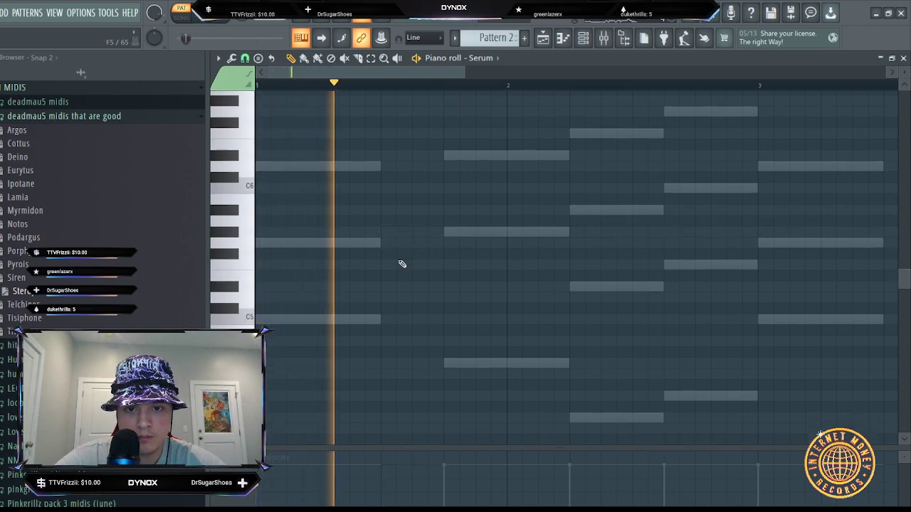
scroll(402, 218, "up", 2)
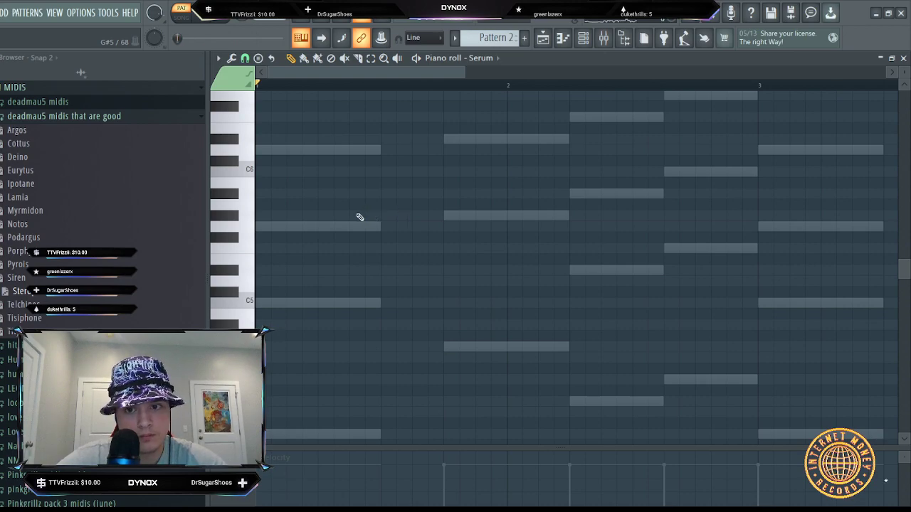
left_click(318, 249)
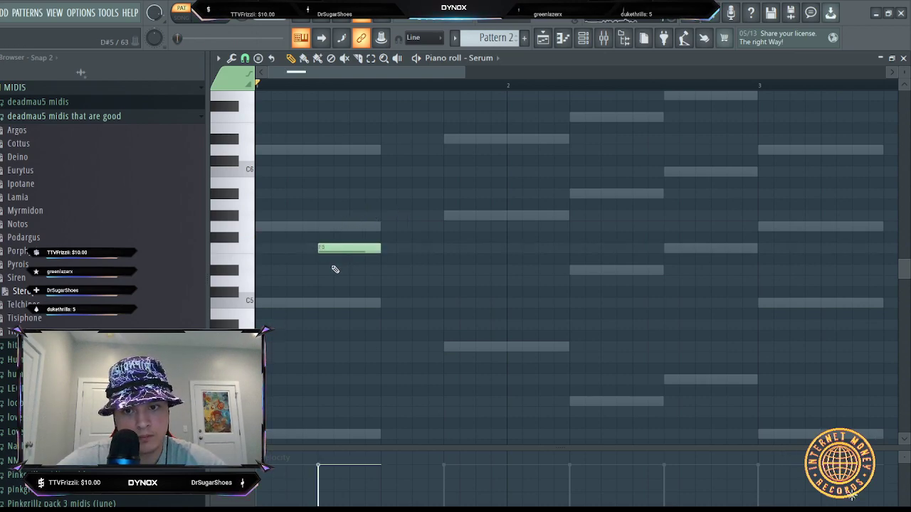
left_click(335, 267)
left_click(325, 280)
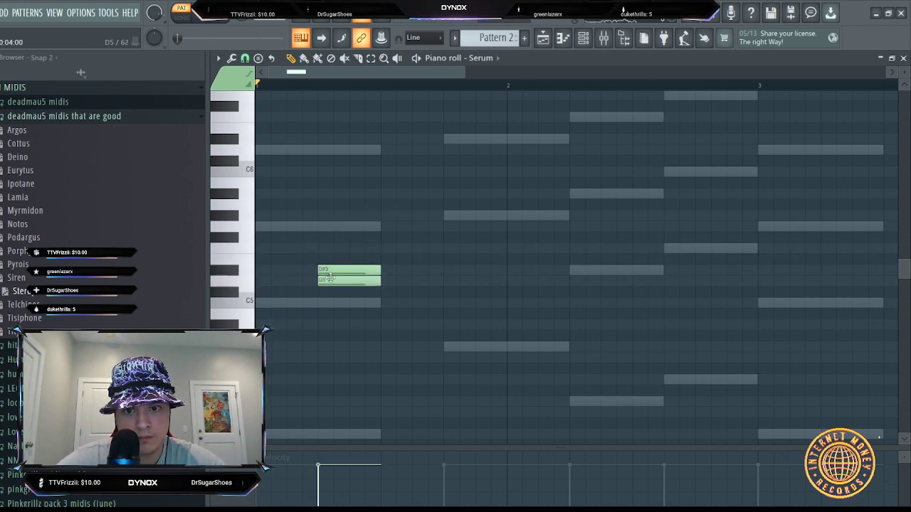
left_click(358, 248)
left_click(395, 226)
key("space")
key("space")
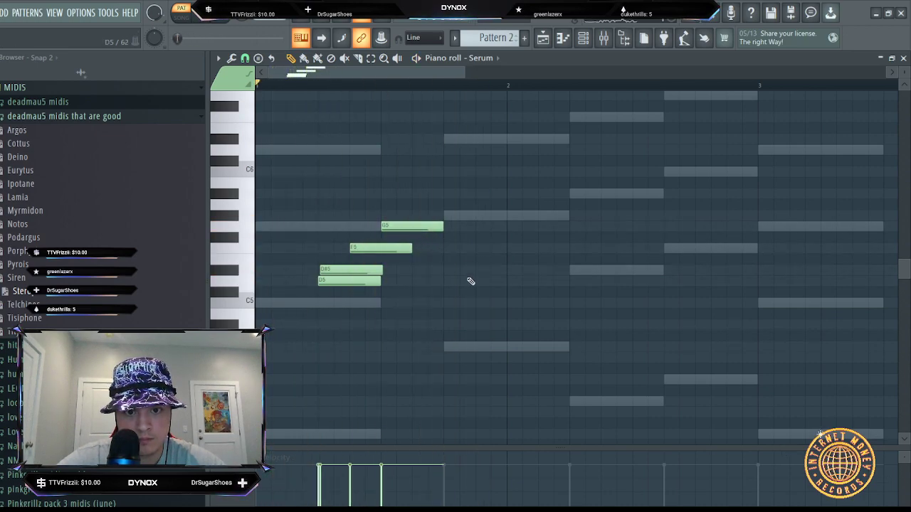
- Lower the velocities of the four bar 1 notes into a rising ramp and play them back
left_click_drag(320, 502, 382, 485)
key("space")
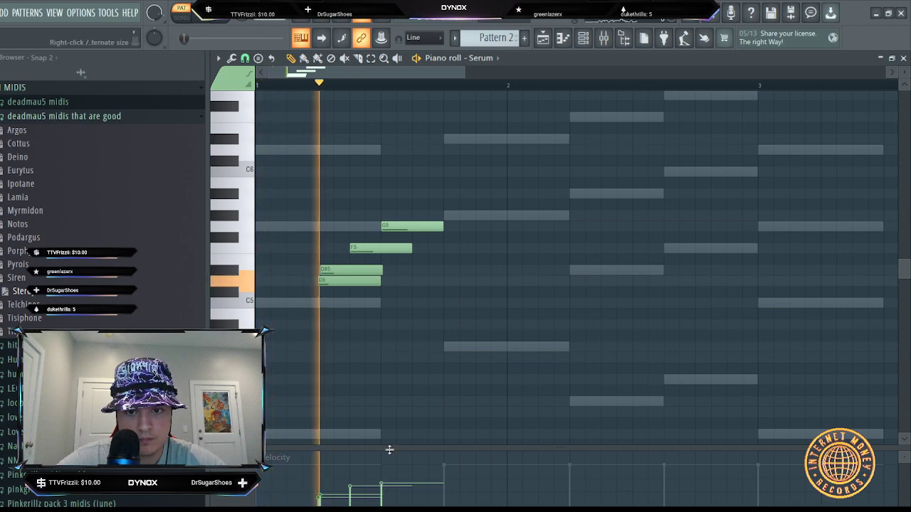
key("space")
- Adjust the filter in the Serum channel's lead patch and play the melody back
left_click(606, 37)
left_click(582, 38)
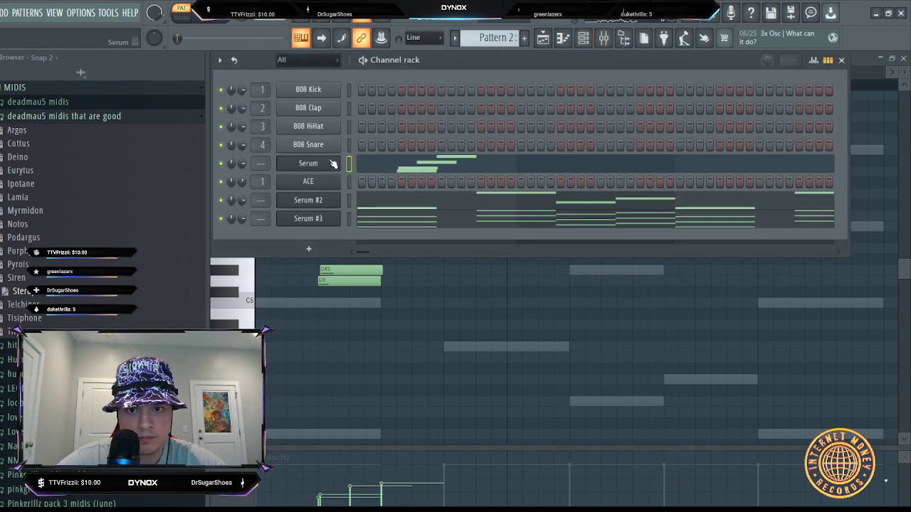
left_click(331, 164)
left_click_drag(695, 331, 696, 310)
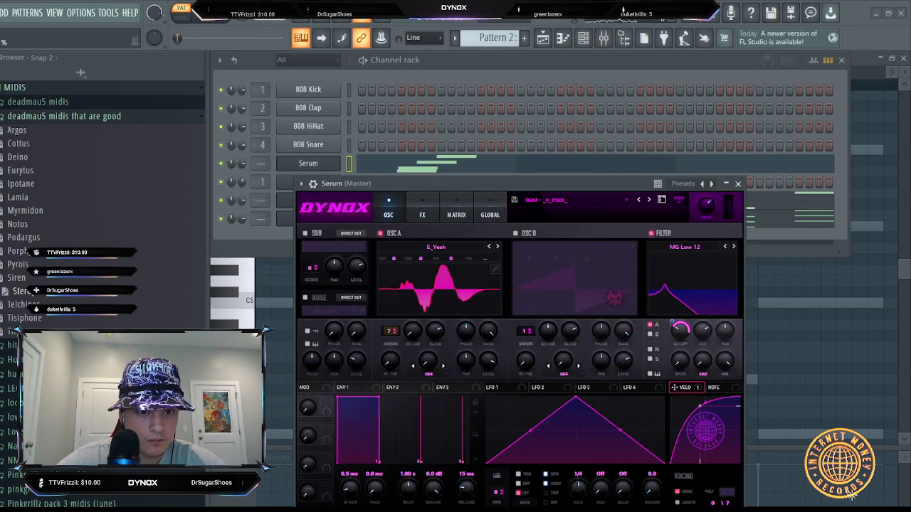
left_click(563, 39)
key("space")
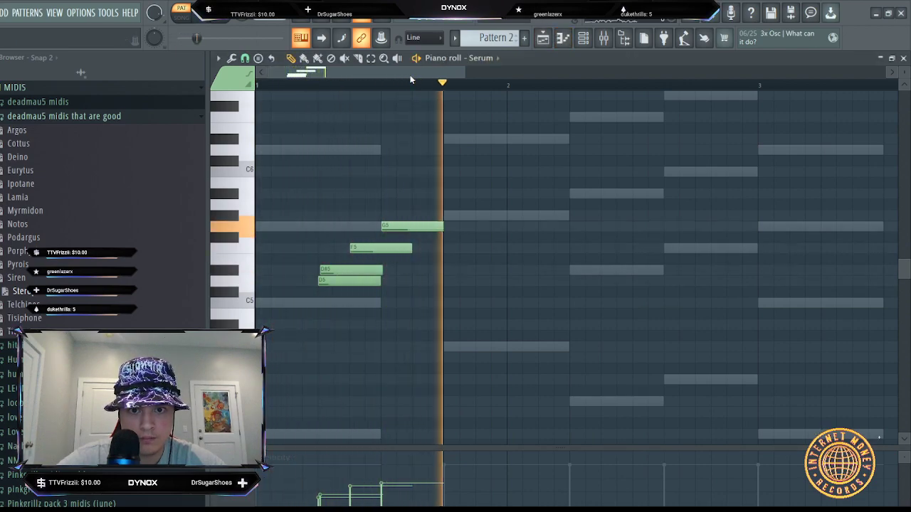
key("space")
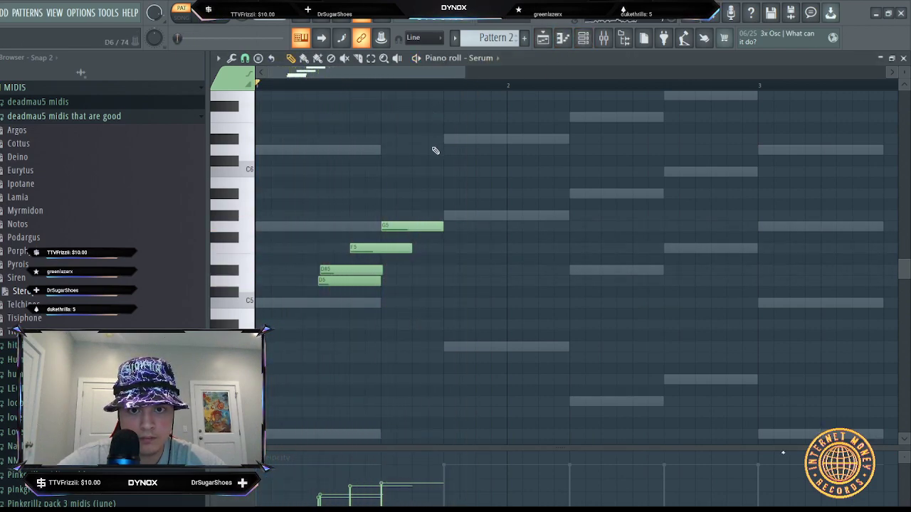
- Add short staggered D6 and D#6 notes just before bar 2, and a short D6 with a longer D#6 at its start
scroll(448, 191, "up", 1)
scroll(483, 195, "up", 2)
left_click_drag(489, 219, 481, 234)
left_click(488, 246)
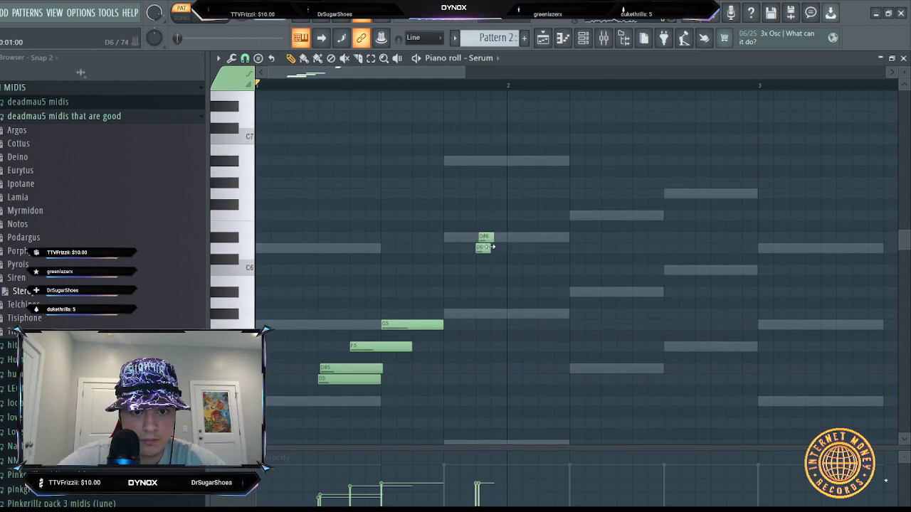
left_click(518, 236)
key("space")
left_click_drag(528, 236, 572, 240)
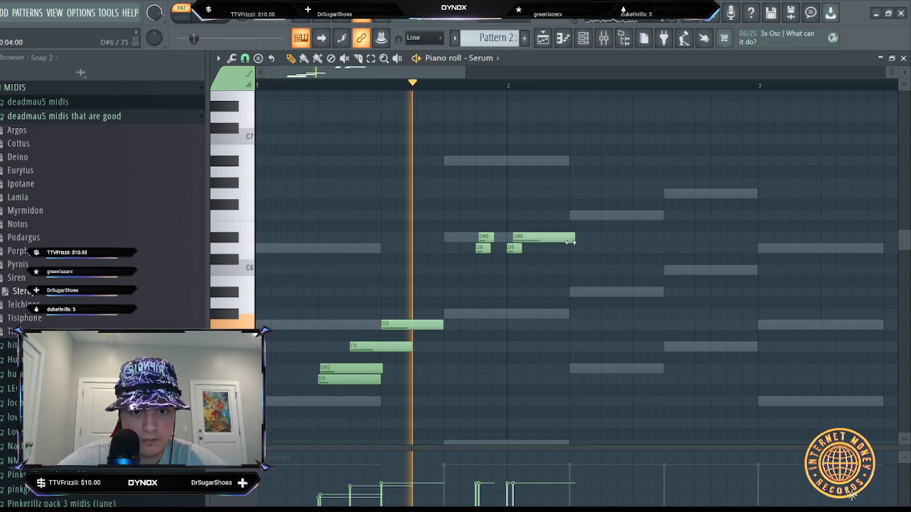
key("space")
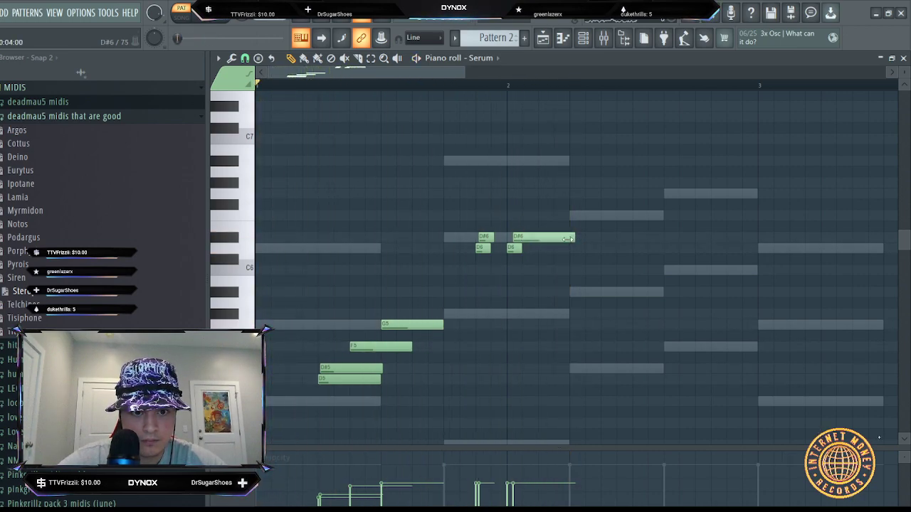
- Play back the melody and examine the Serum channel's lead patch in its plugin window
key("space")
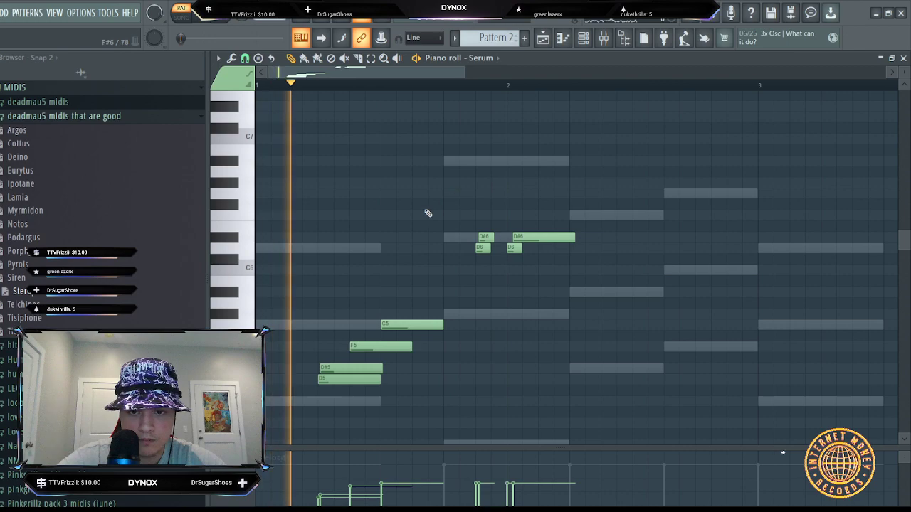
left_click(582, 37)
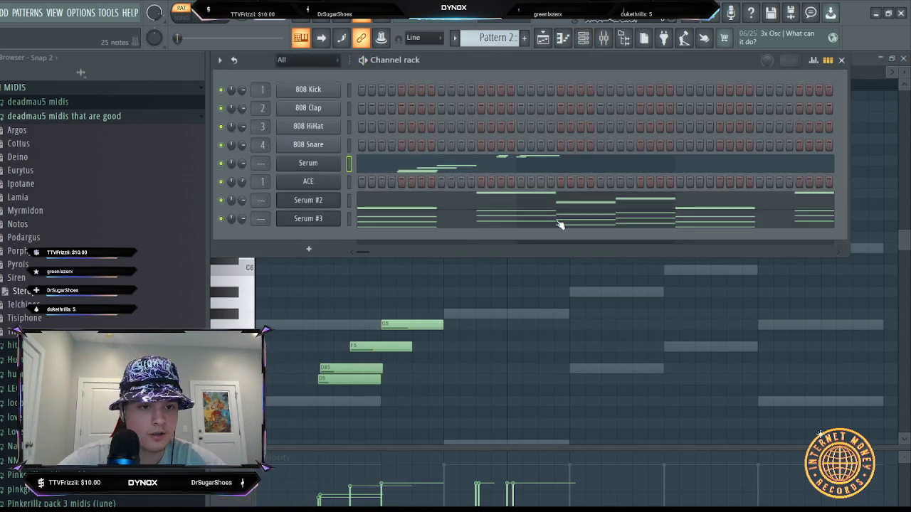
left_click(328, 165)
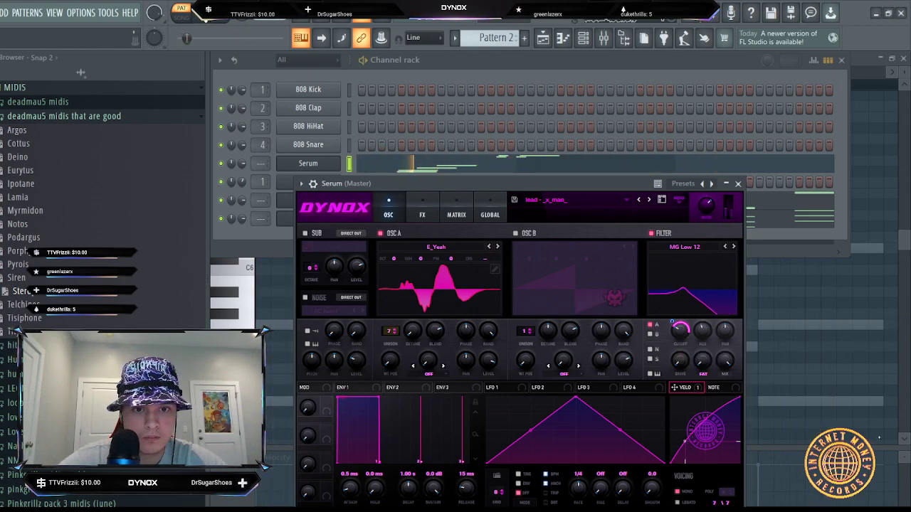
key("space")
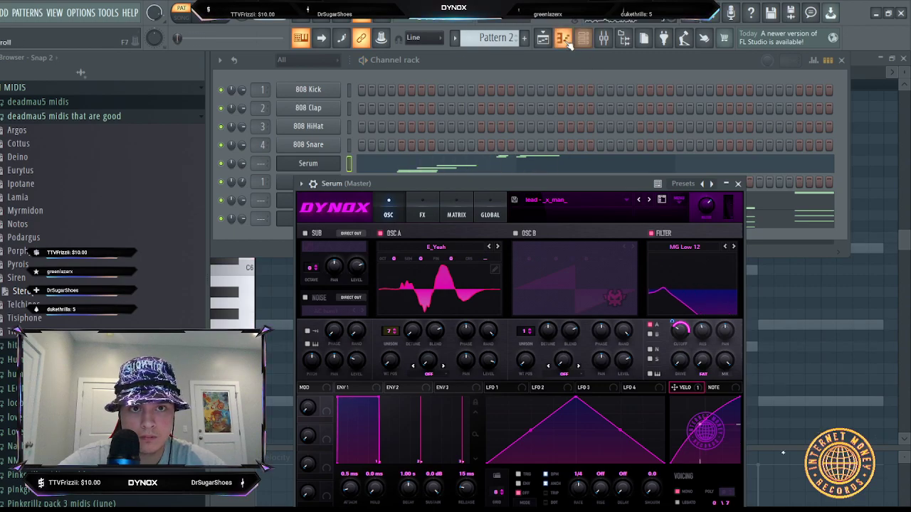
left_click(562, 38)
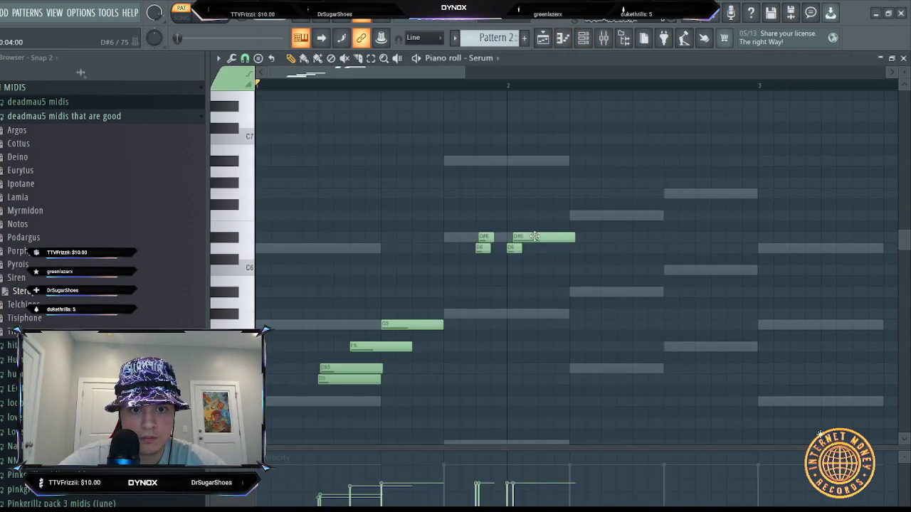
- Shorten the long D#6 and extend the melody through bar 2 with a D6, a G6–A#6 pair and two F6–G6 pairs
left_click(543, 247)
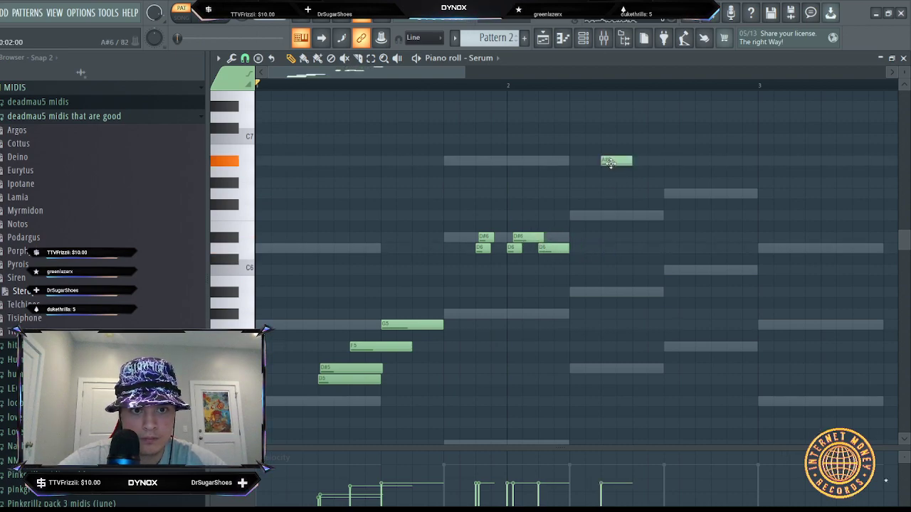
left_click_drag(605, 183, 606, 195)
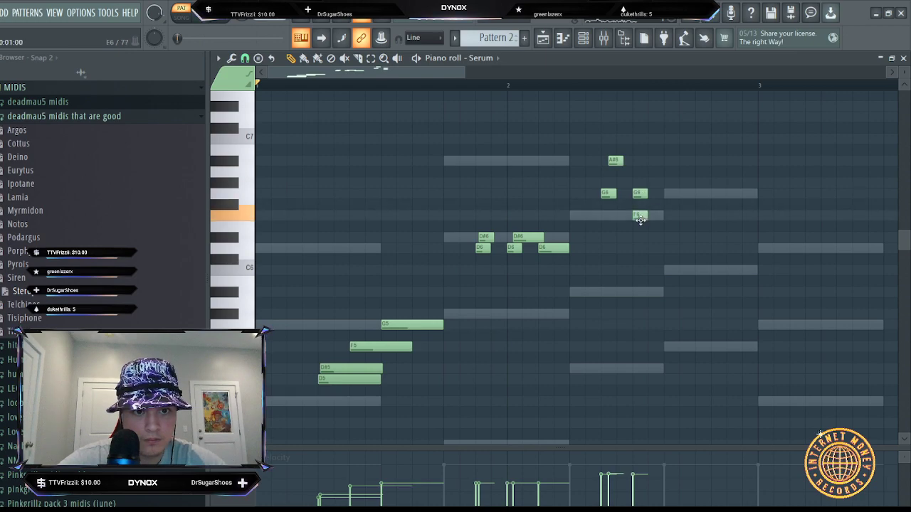
left_click(704, 214)
left_click(703, 193)
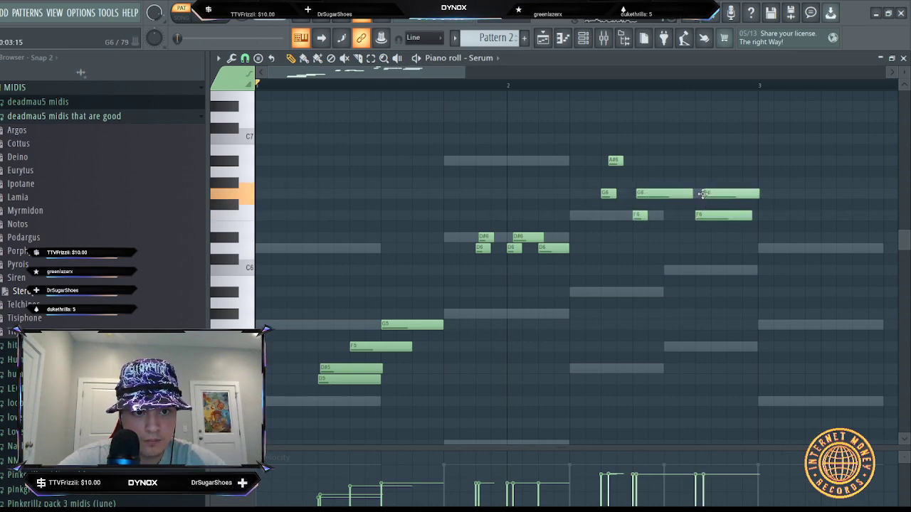
- Shorten the last F6 in bar 2 and adjust the velocities of the closing F6 and G6 notes during playback
key("space")
left_click_drag(751, 215, 720, 216)
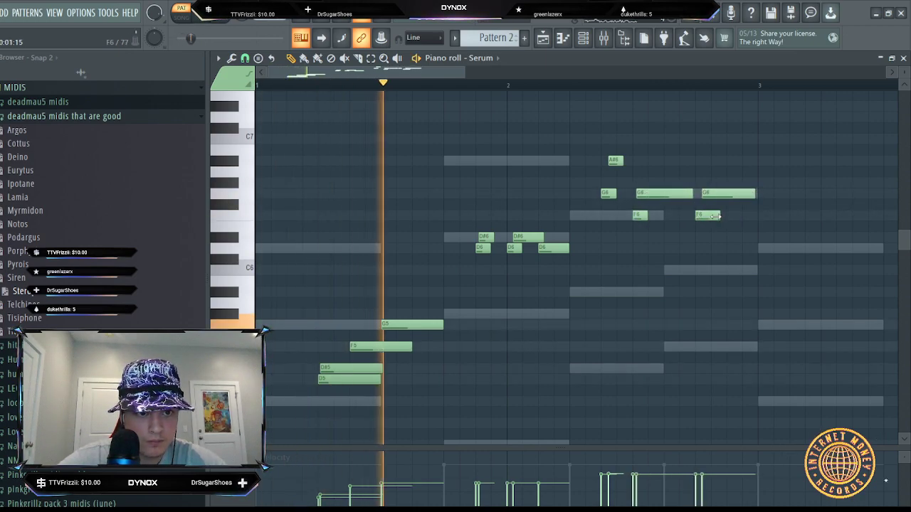
left_click_drag(633, 480, 648, 479)
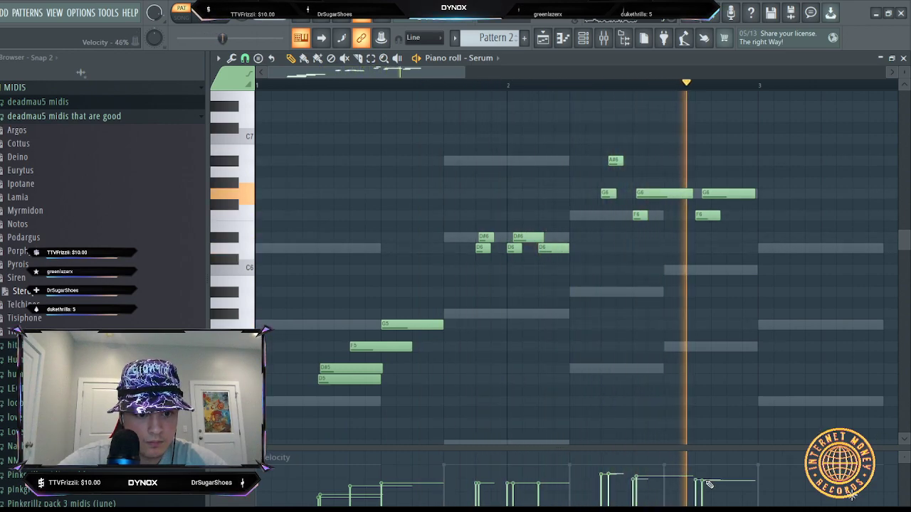
key("space")
- Duplicate the Serum melody of bars 1–2 into bars 3–4 and play the pattern back
scroll(510, 89, "down", 2)
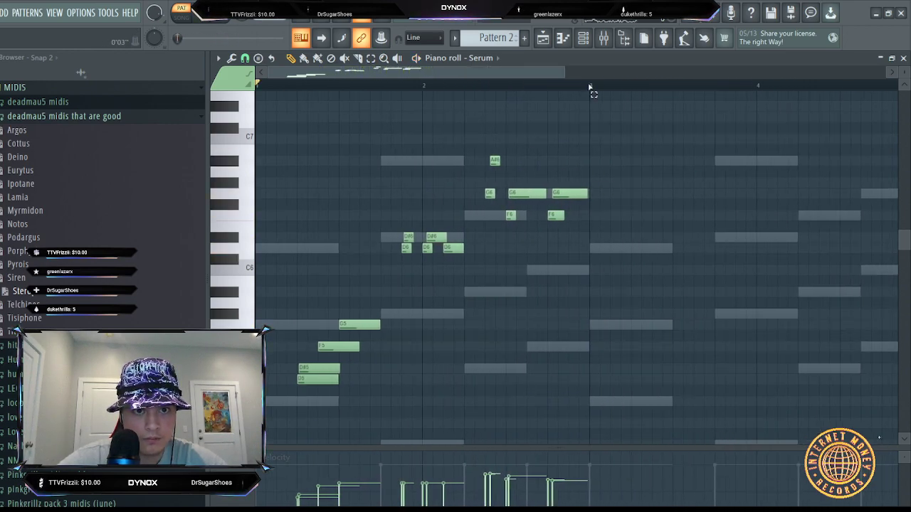
left_click_drag(588, 86, 204, 77)
mouse_move(258, 85)
left_mouse_down()
mouse_move(591, 87)
mouse_move(4, 125)
left_mouse_up()
key("ctrl+b")
left_click(595, 87)
key("space")
left_click(584, 38)
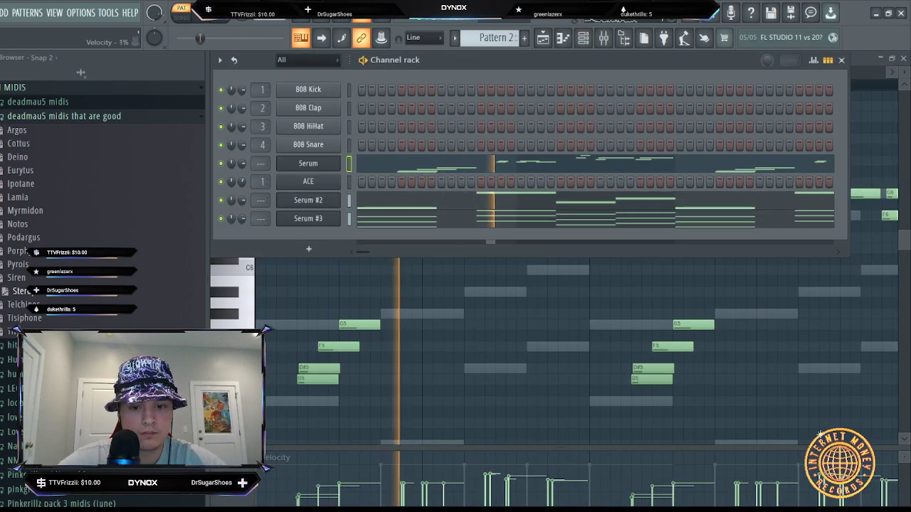
left_click(581, 41)
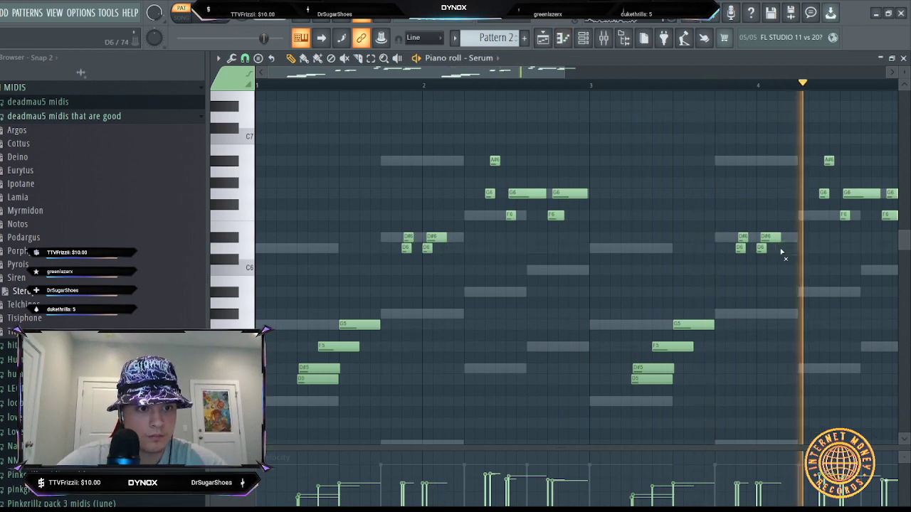
- Vary bar 4 by shortening its first long G6 and inserting a short F6–G6 pair before the last pair
key("space")
left_click_drag(517, 73, 715, 86)
scroll(475, 89, "up", 4)
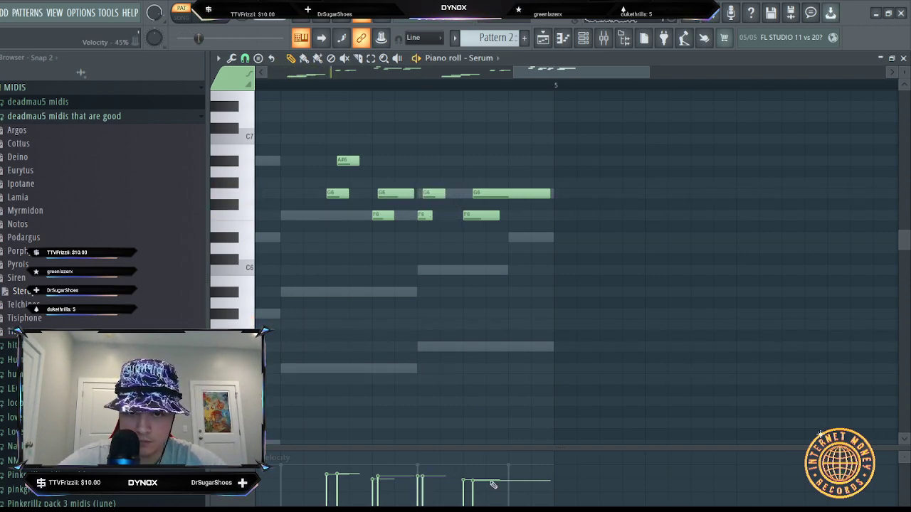
scroll(487, 85, "down", 5)
scroll(486, 85, "up", 2)
left_click_drag(553, 72, 547, 72)
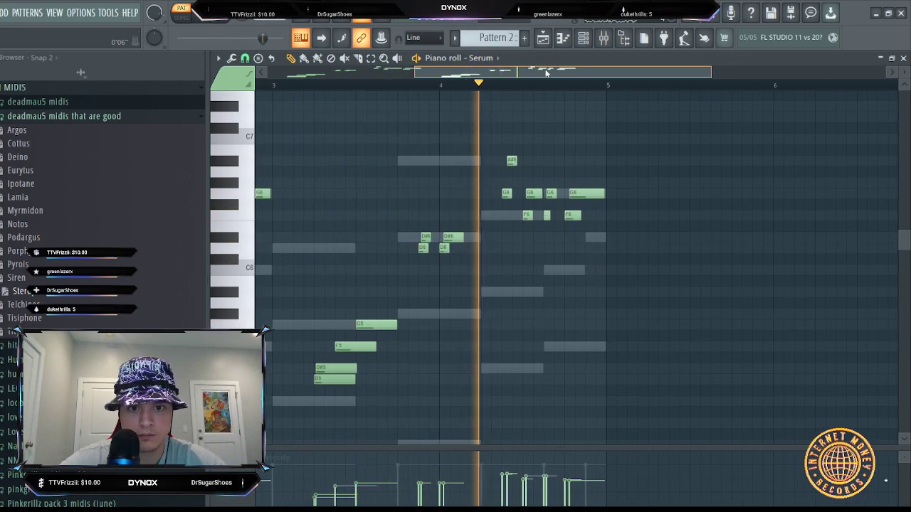
- Move bar 4's G6–A#6 pair down to D6 and D#6, and the following F6–G6 pair down to G#5 and A5
key("space")
scroll(538, 88, "up", 3)
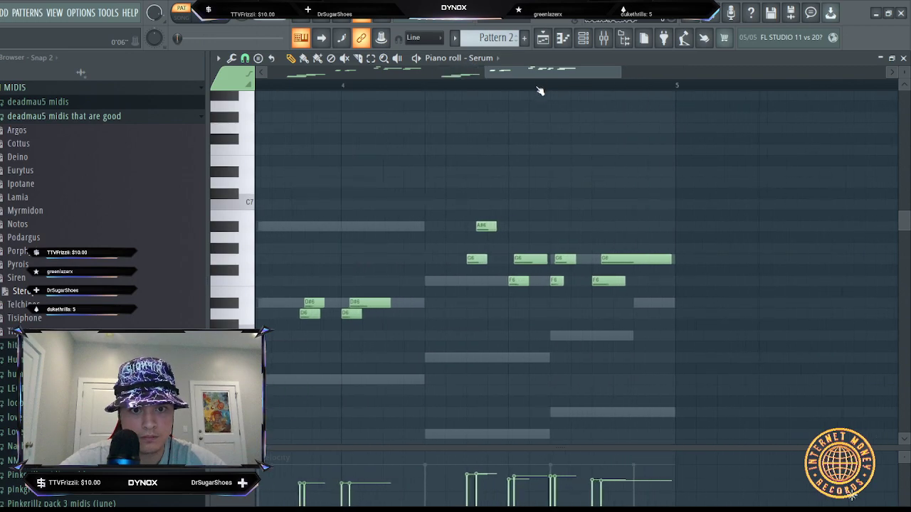
left_click_drag(478, 161, 471, 244)
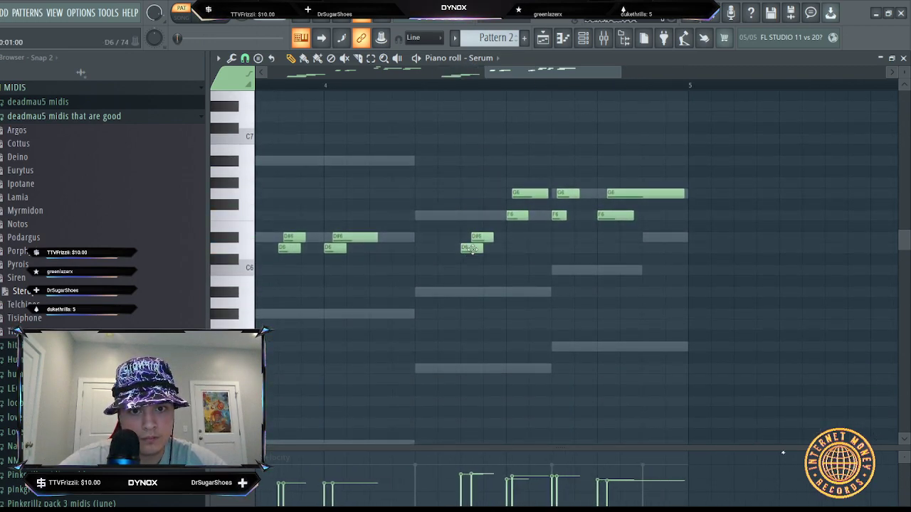
left_click_drag(511, 217, 514, 291)
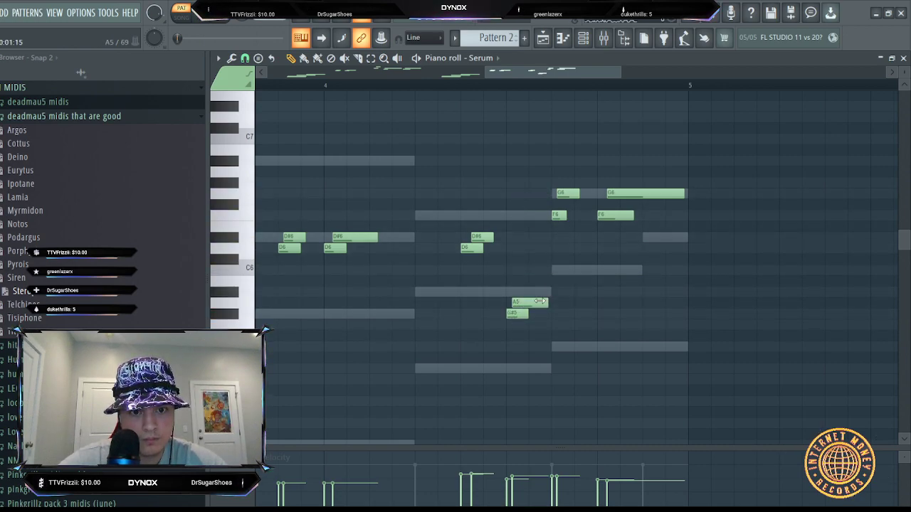
- Move bar 4's last two F6–G6 pairs down to G#5 and A#5, and end the bar with a short F5
left_click_drag(608, 216, 607, 314)
left_click_drag(623, 194, 621, 294)
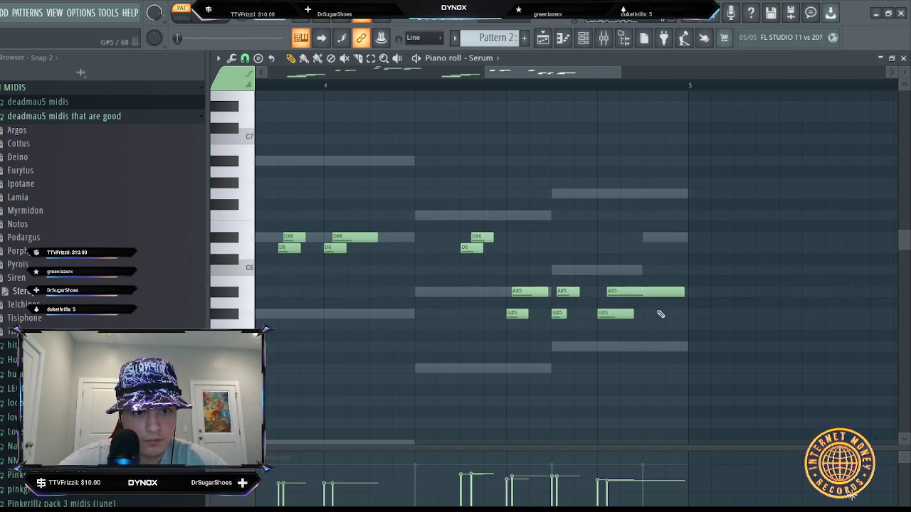
key("space")
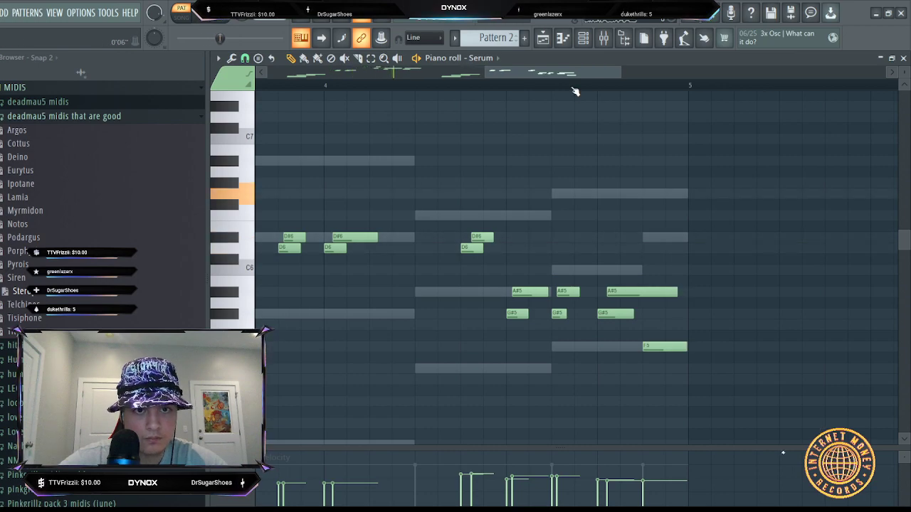
scroll(575, 91, "down", 3)
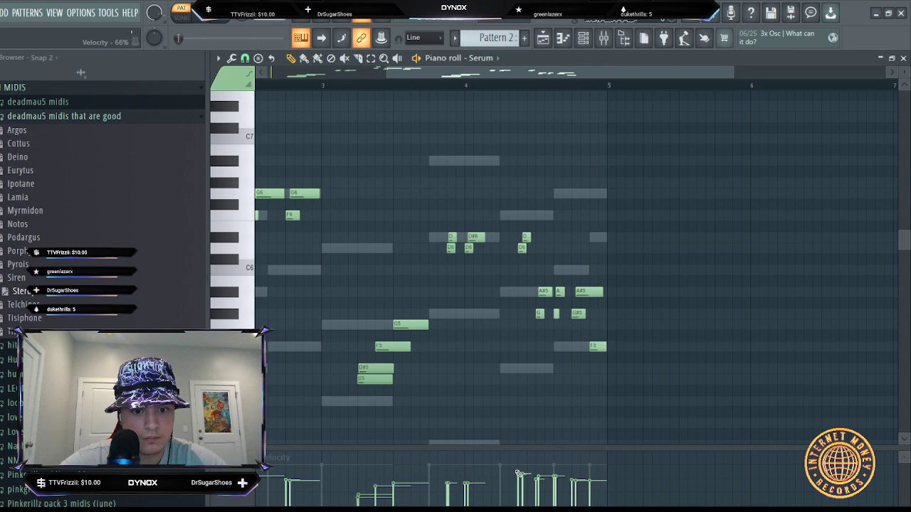
scroll(582, 338, "up", 2)
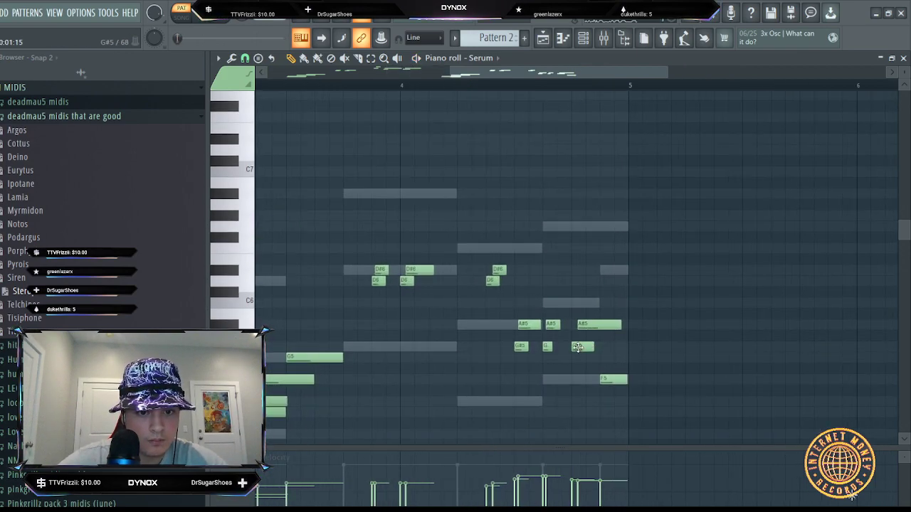
- Select bar 4's notes from the first G#5 to the end and transpose them down three semitones
left_click_drag(517, 87, 679, 101)
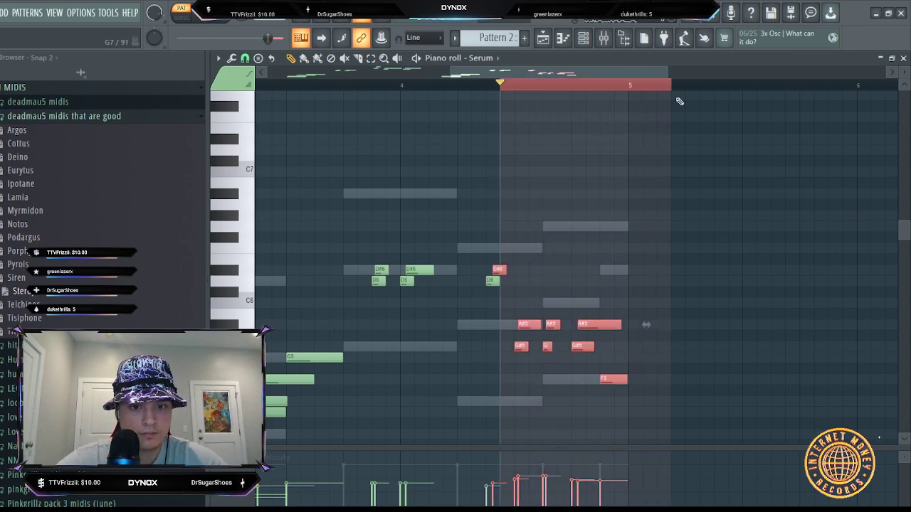
left_click_drag(523, 86, 688, 86)
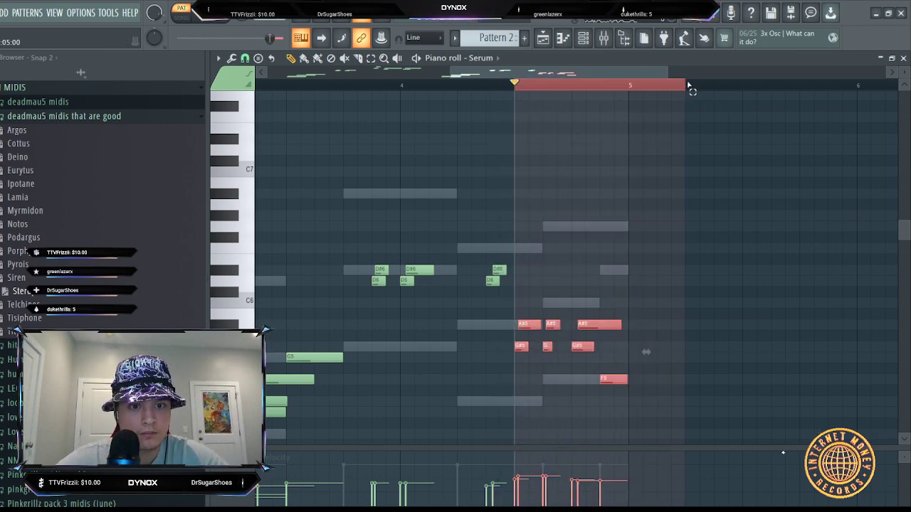
key("shift+Down")
key("shift+Down")
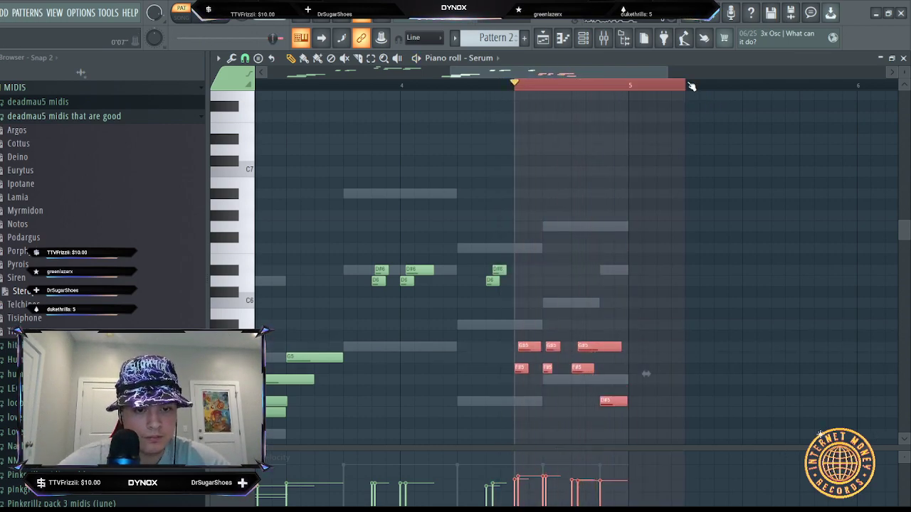
key("shift+Down")
key("shift+Down")
key("shift+Up")
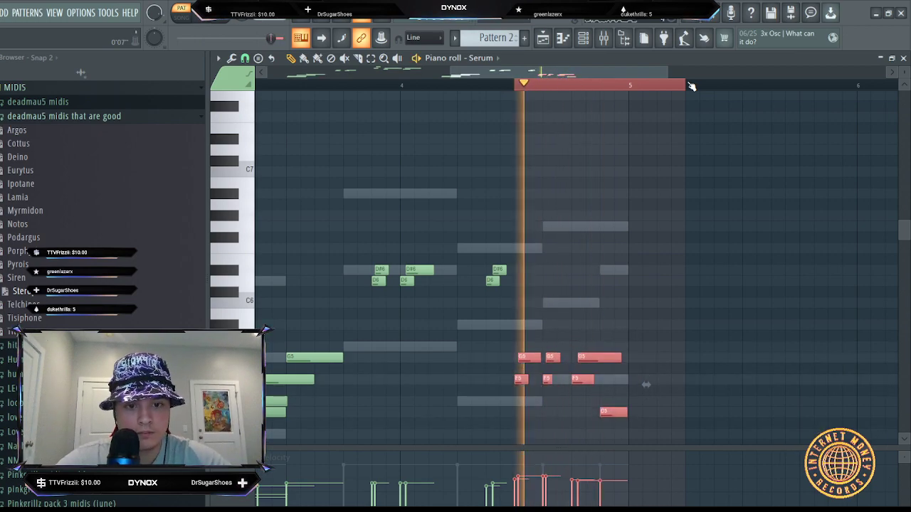
- Replace the final D5 in bar 4 with a G4 of the same length
right_click(613, 413)
scroll(602, 302, "down", 3)
left_click(607, 379)
key("space")
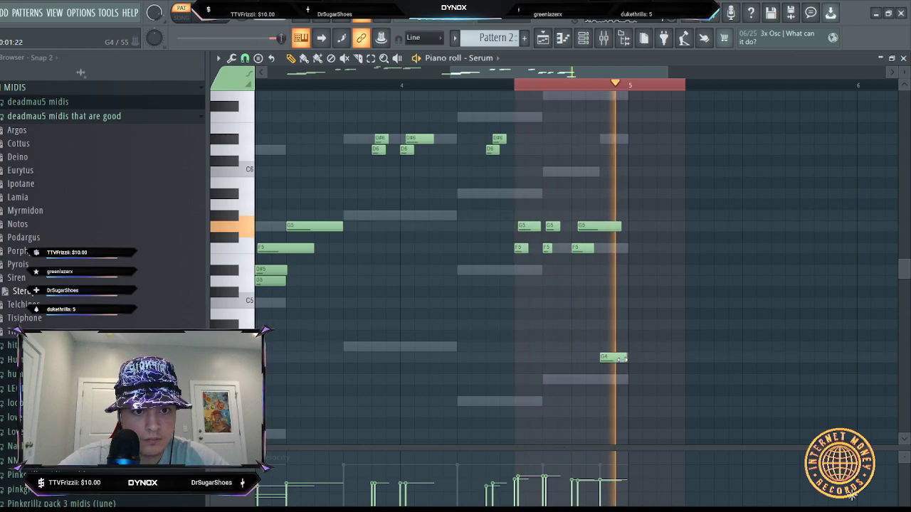
- Replay the bar 4 ending and listen through all four bars of the lead melody
left_click(503, 86)
key("space")
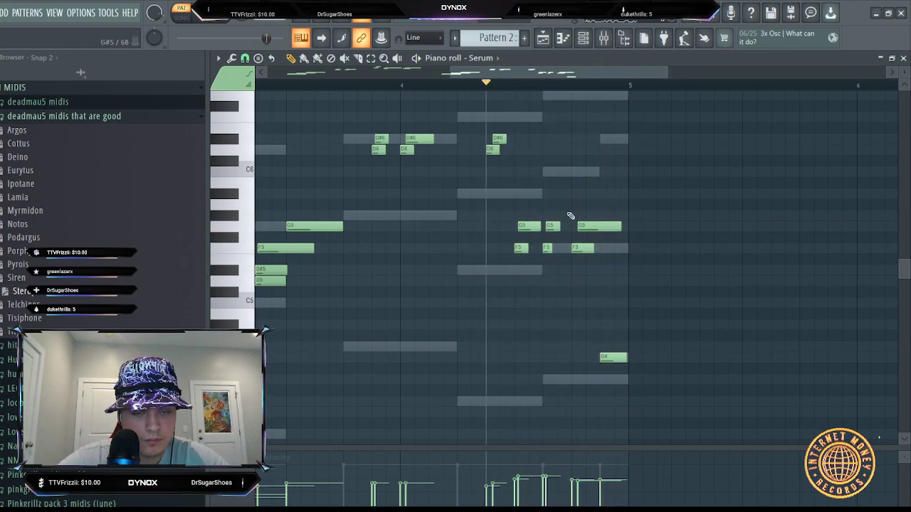
key("space")
scroll(570, 213, "down", 2)
scroll(533, 87, "down", 4)
scroll(537, 89, "down", 1)
scroll(482, 206, "up", 5)
scroll(472, 215, "down", 3)
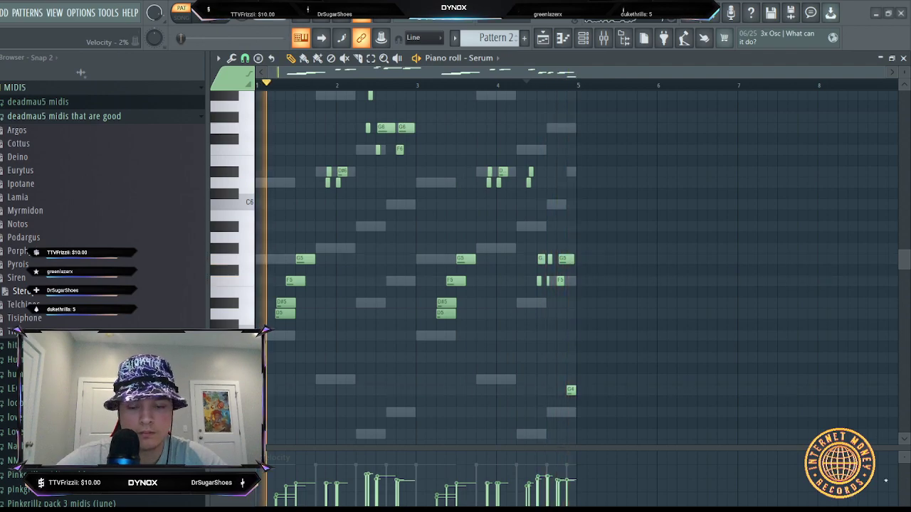
- Check the lead Serum channel's oscillator and filter settings during playback, and return to its piano roll
left_click(587, 37)
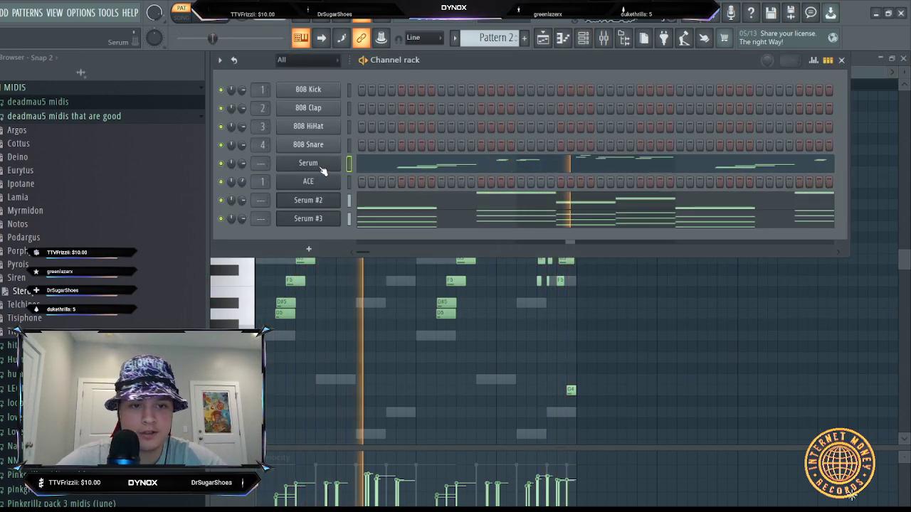
left_click(316, 167)
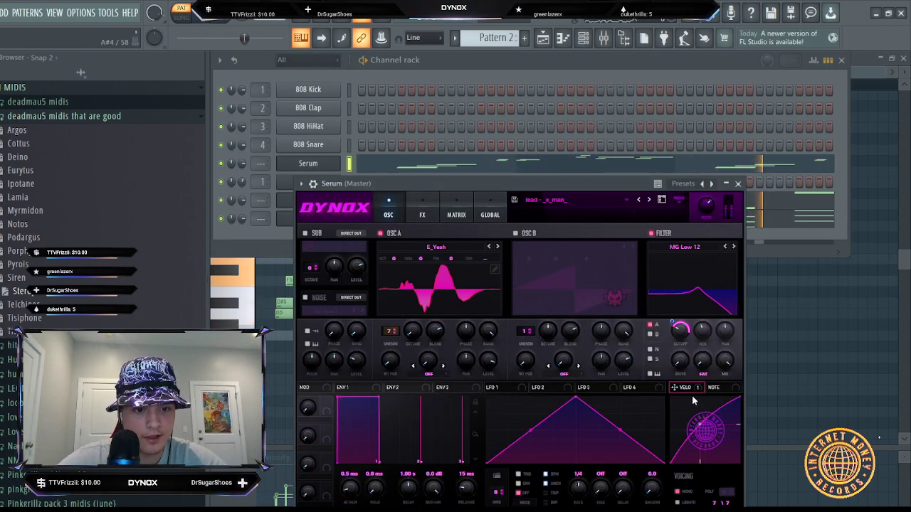
left_click_drag(617, 182, 624, 142)
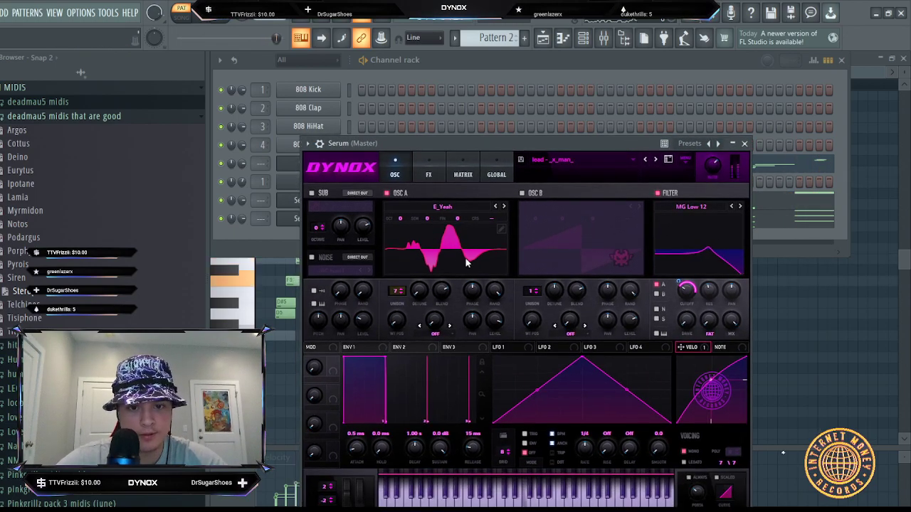
left_click(745, 143)
left_click(583, 37)
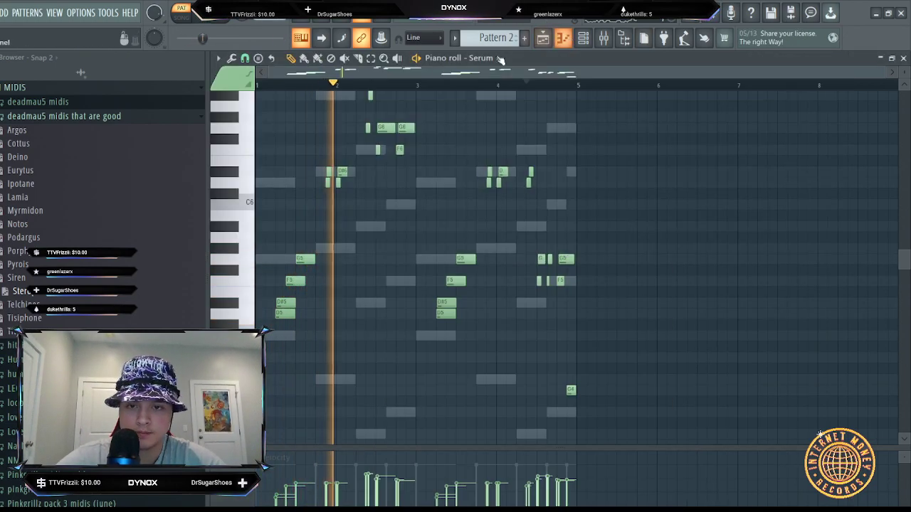
- Lower the velocities of bar 2's first G6–A#6 pair and lengthen the longer D#6 notes at the start of bars 2 and 4
scroll(417, 105, "up", 2)
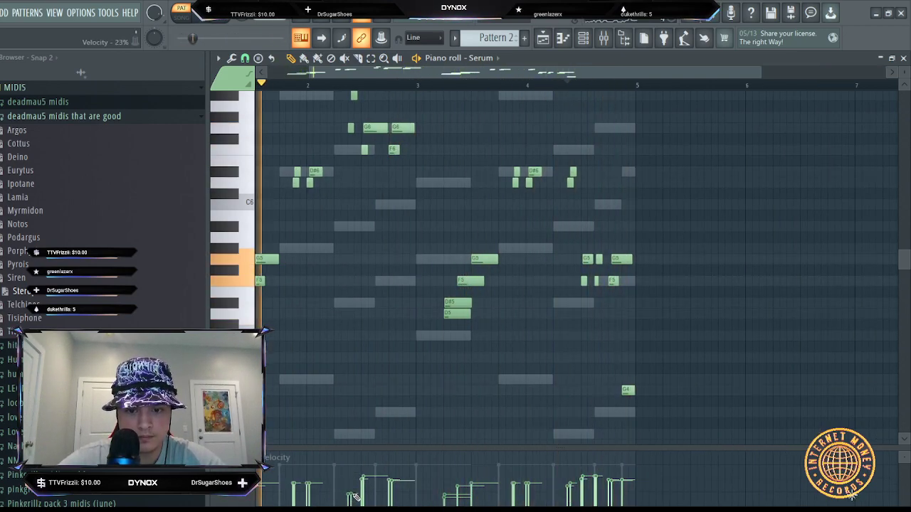
left_click_drag(491, 72, 427, 72)
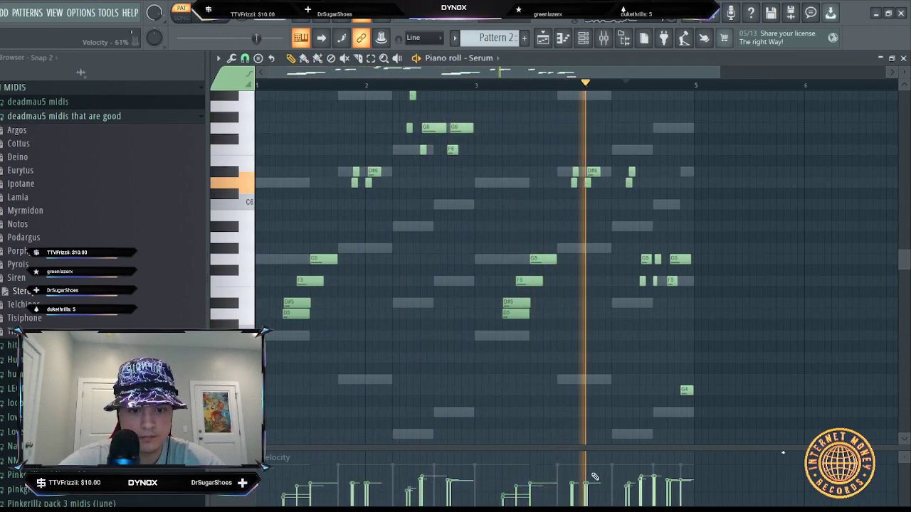
key("space")
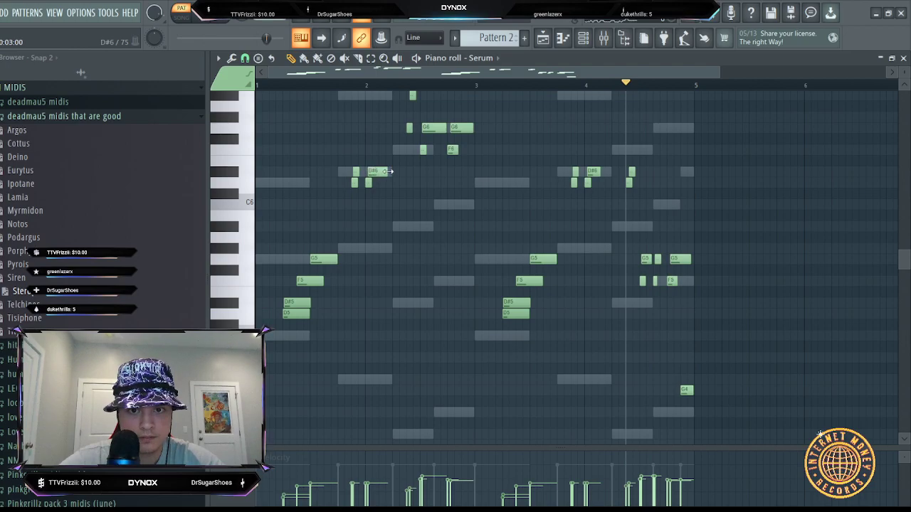
key("space")
- Raise the wavetable position of oscillator A in the lead Serum and look over its effects rack
key("F6")
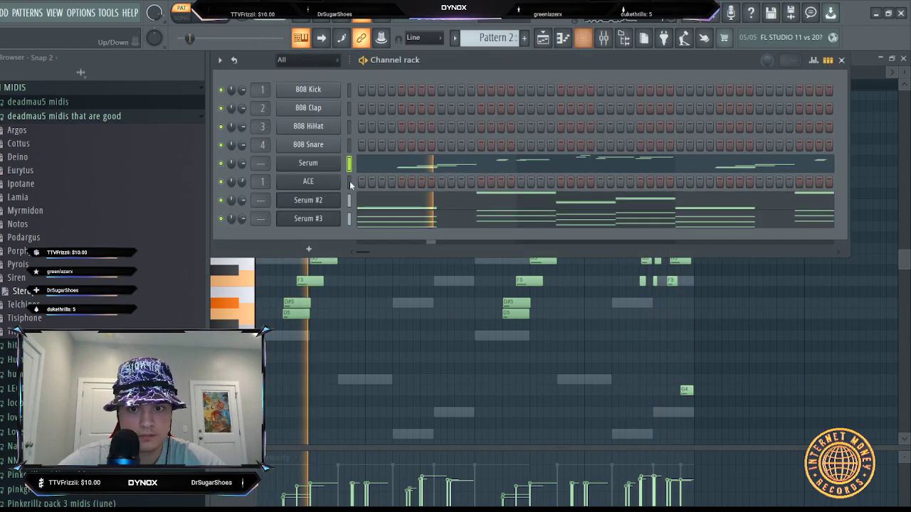
left_click(308, 163)
mouse_move(397, 320)
left_mouse_down()
mouse_move(397, 278)
mouse_move(411, 310)
left_mouse_up()
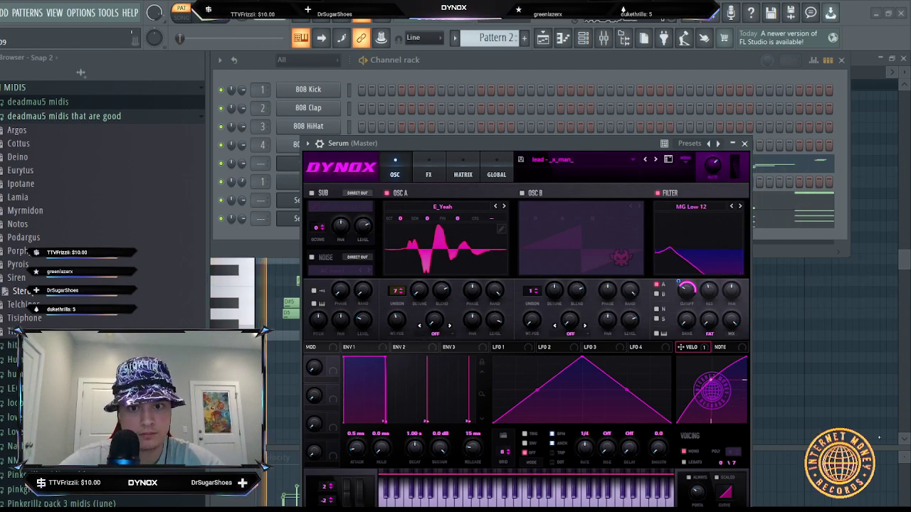
left_click(428, 167)
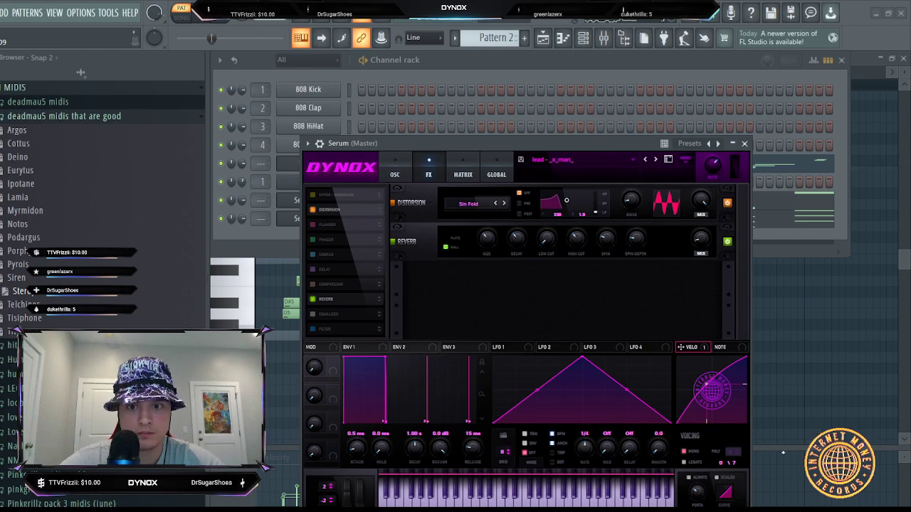
left_click(395, 168)
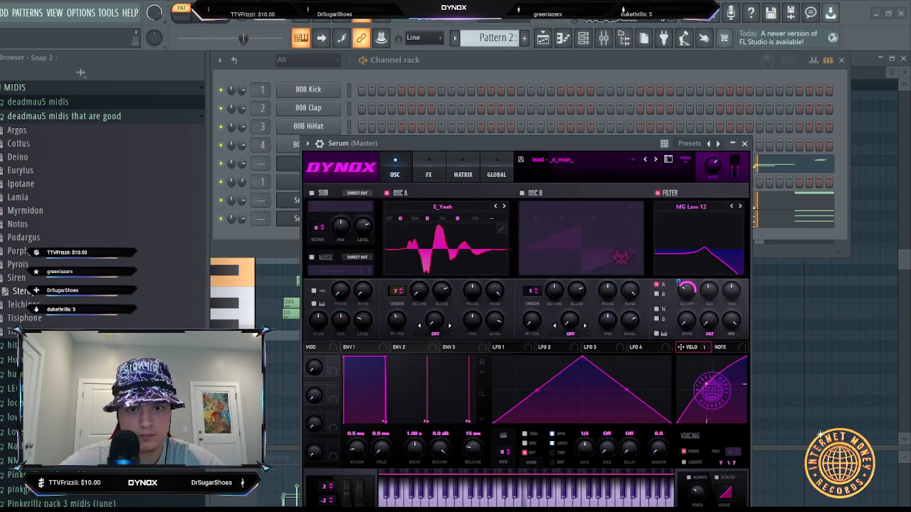
- Adjust the lead Serum's filter cutoff, its velocity modulation amount and the filter drive while the pattern plays
mouse_move(678, 282)
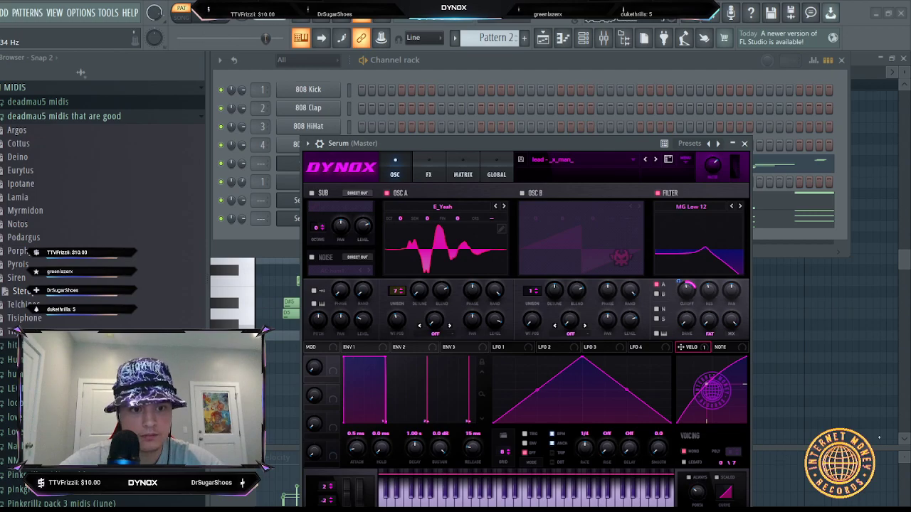
left_click_drag(687, 291, 679, 289)
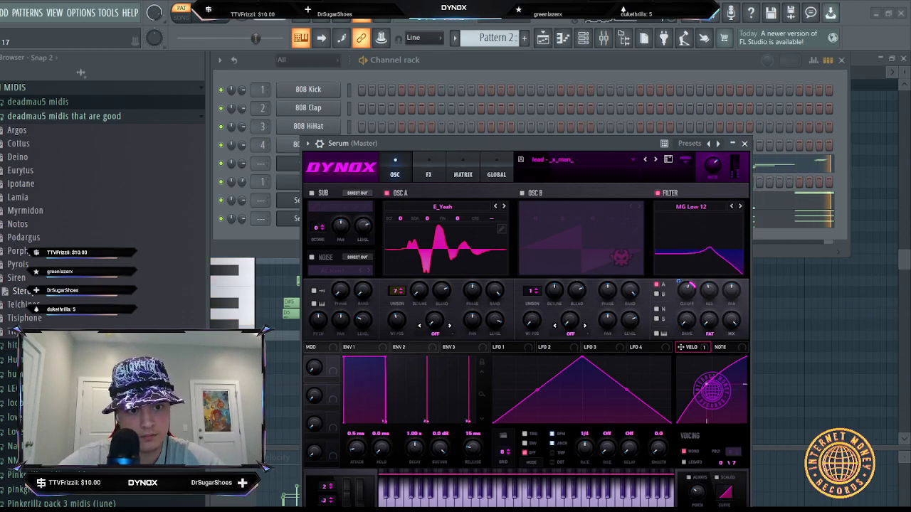
left_click_drag(678, 282, 688, 307)
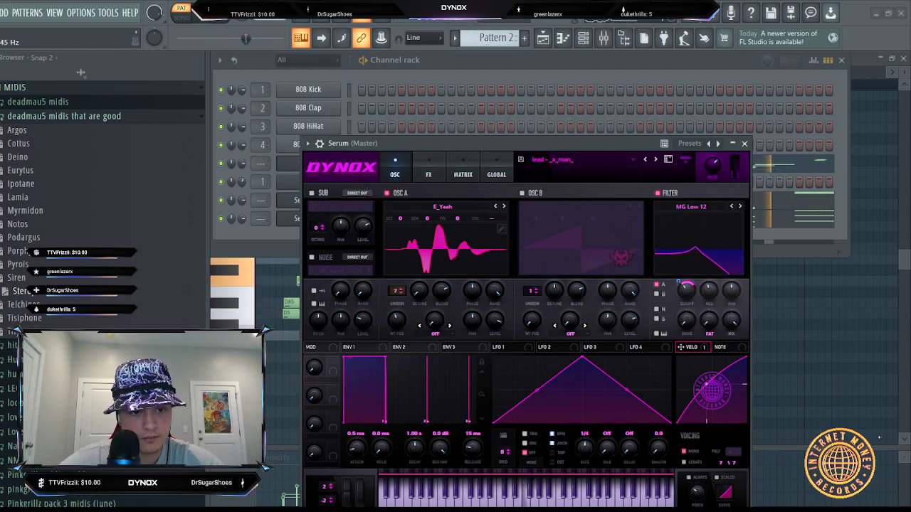
left_click_drag(686, 320, 686, 305)
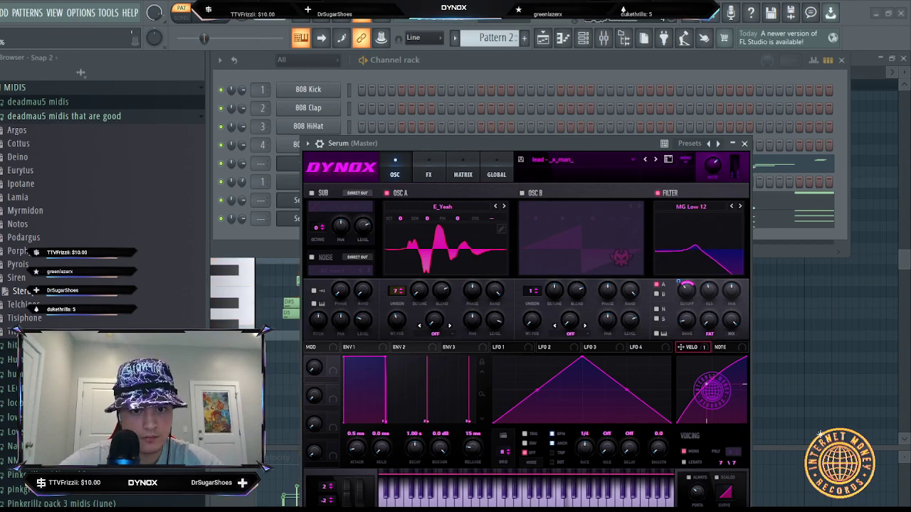
- Enable the Equalizer effect in the lead Serum and adjust its low band
left_click(429, 168)
left_click(313, 314)
left_click_drag(482, 276, 482, 271)
left_click(395, 168)
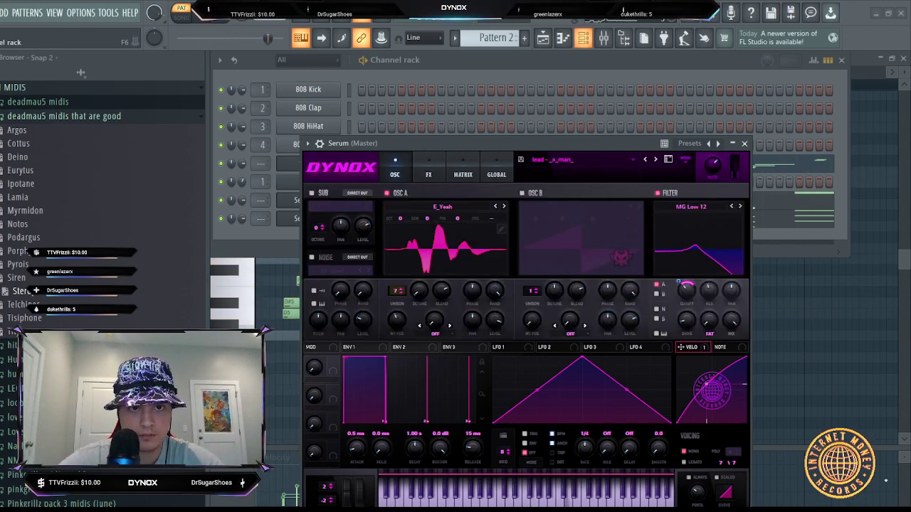
- Review the lead notes in the piano roll and fine-tune the lead Serum's filter cutoff during playback
left_click(563, 38)
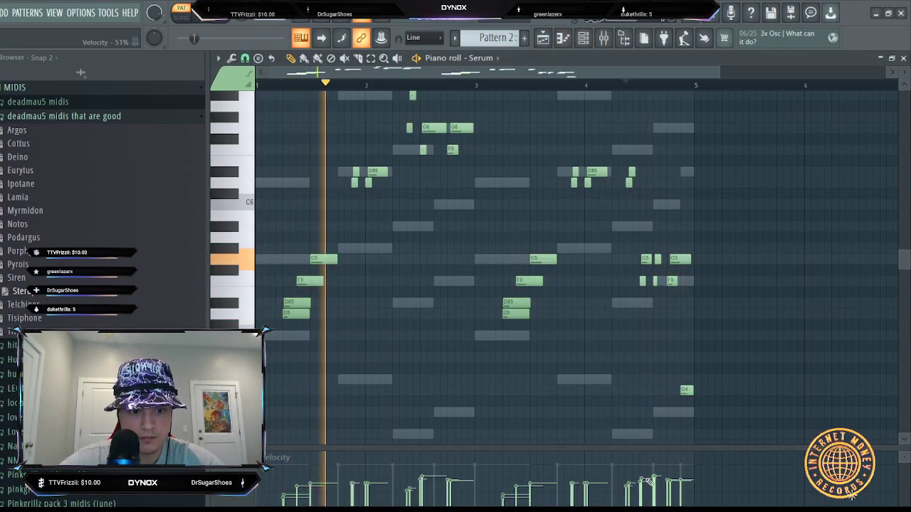
left_click(583, 37)
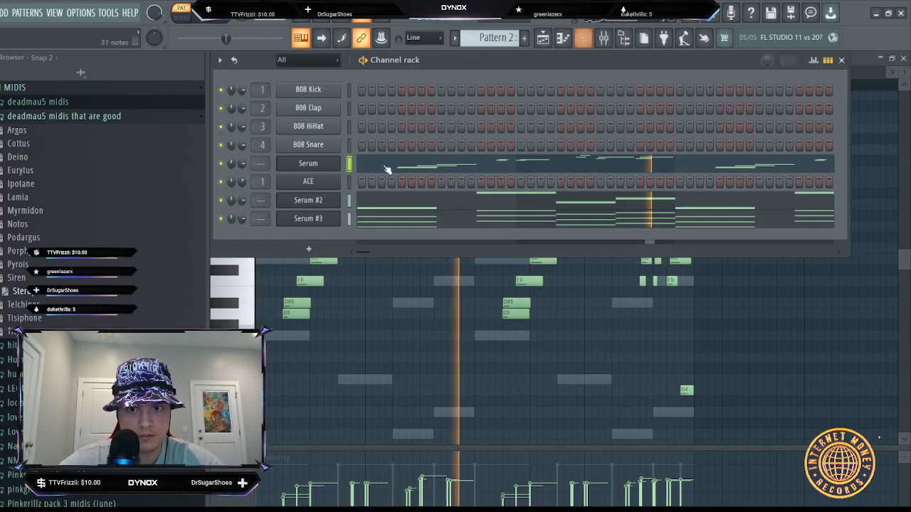
left_click(308, 163)
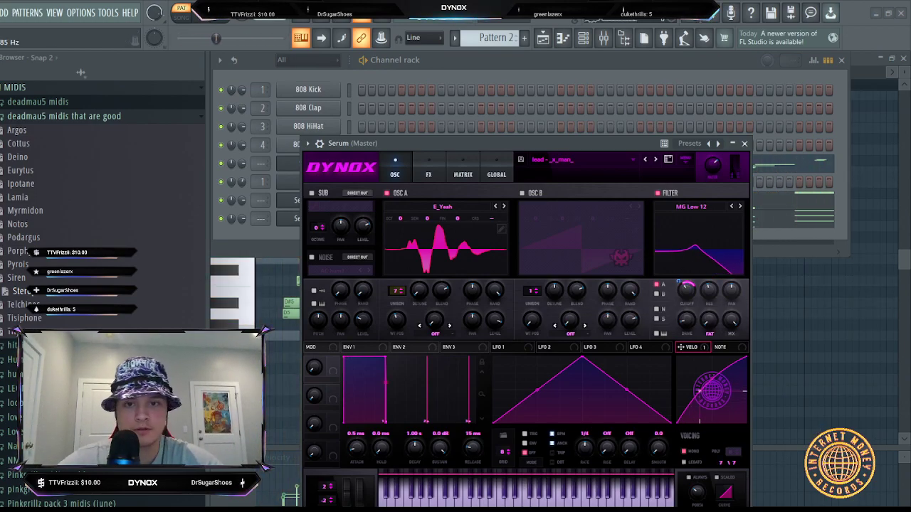
- Check the effects on mixer Insert 1 and route the lead Serum channel to mixer track 2
left_click(603, 38)
left_click(294, 186)
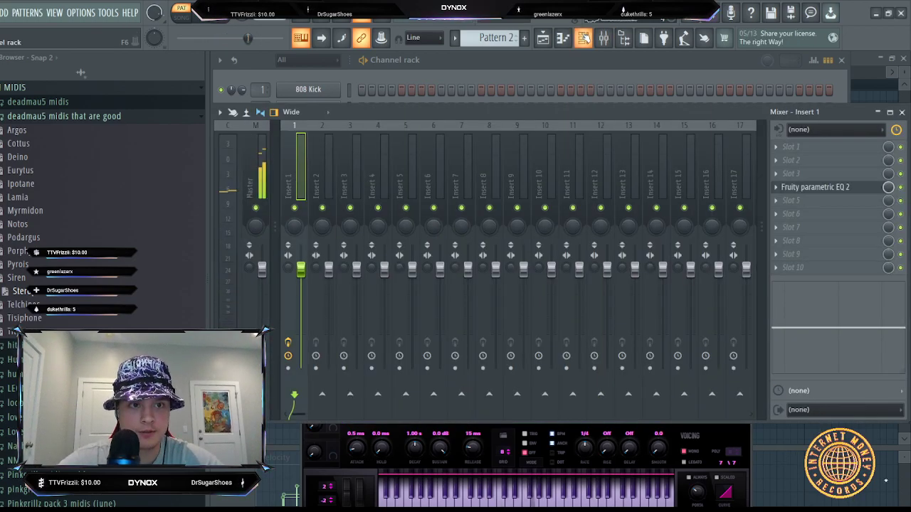
left_click(582, 37)
left_click(260, 161)
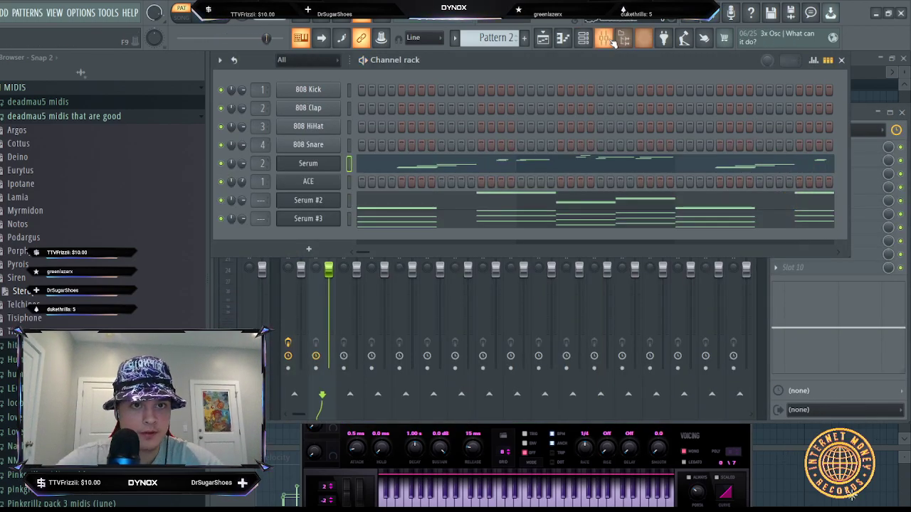
- Load FabFilter Pro-C 2 on Insert 2, raise its ratio, set the threshold to -28.49 dB and increase the output gain
left_click(603, 38)
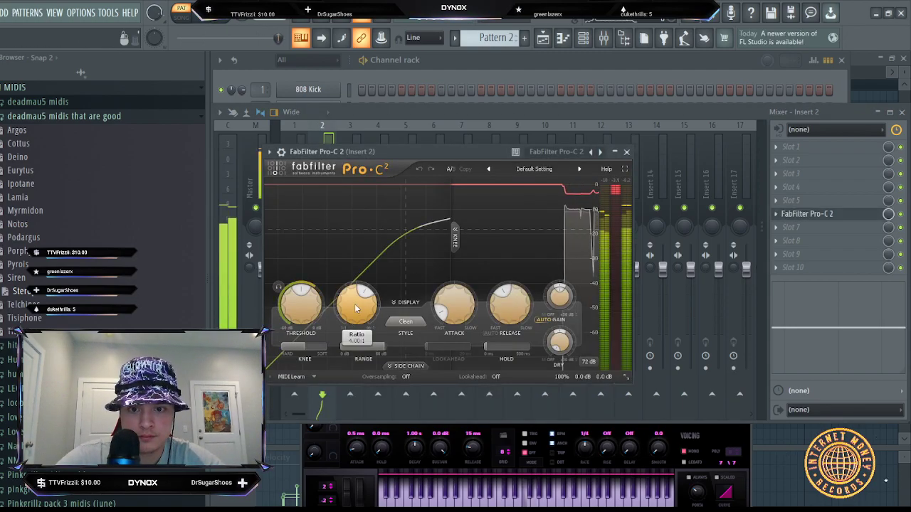
left_click_drag(353, 311, 354, 258)
left_click_drag(300, 308, 300, 333)
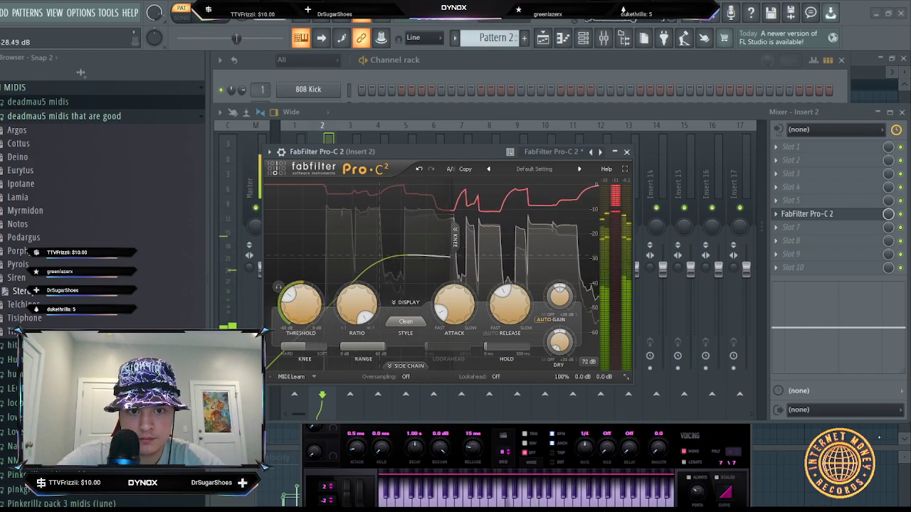
left_click_drag(559, 297, 559, 289)
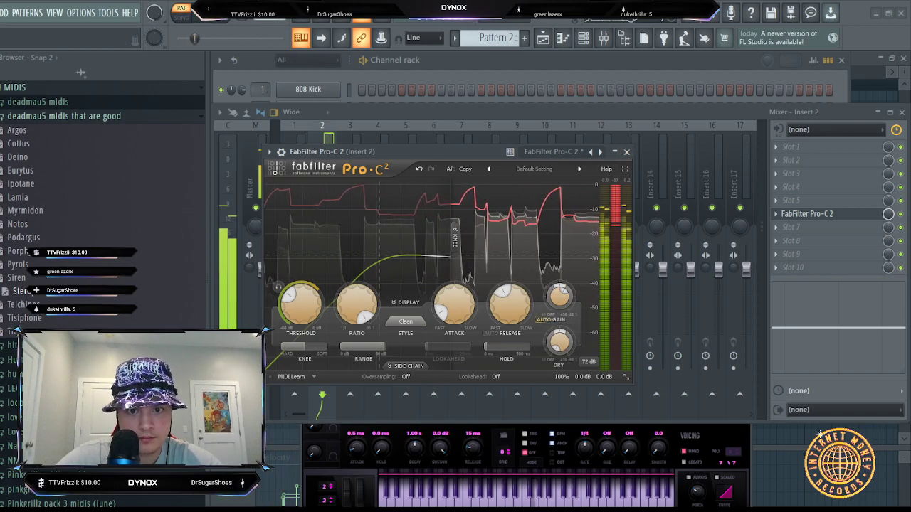
- Add Fruity parametric EQ 2 to Insert 2, load the 30Hz + 18kHz cut preset and raise its high-pass band to just above 200 Hz
left_click(626, 152)
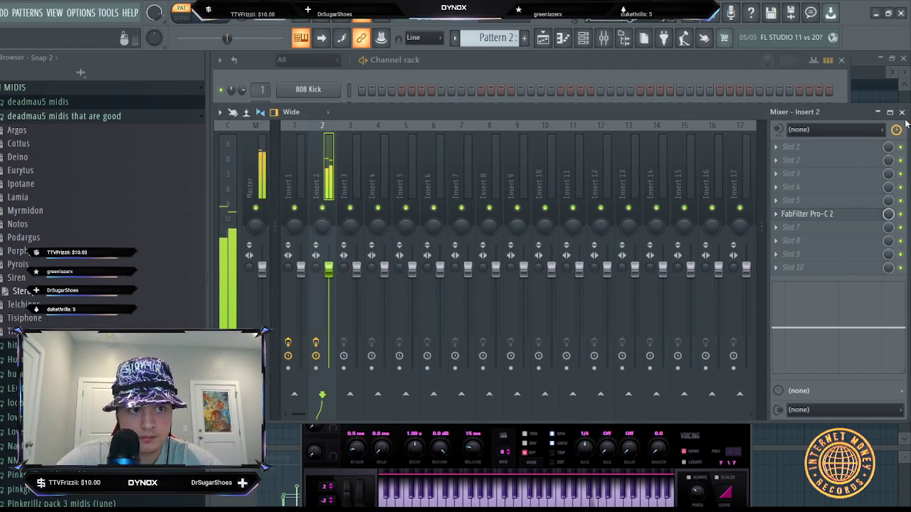
left_click(901, 112)
left_click(603, 40)
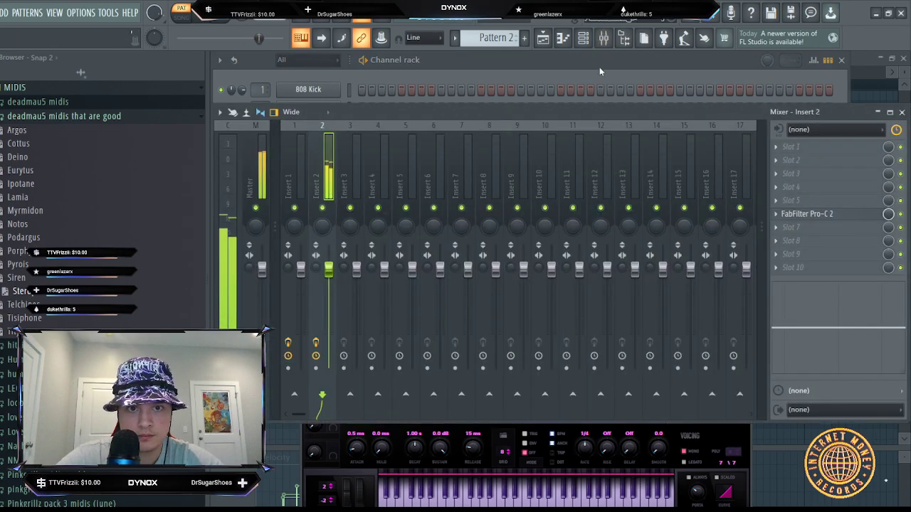
left_click(583, 38)
left_click(608, 41)
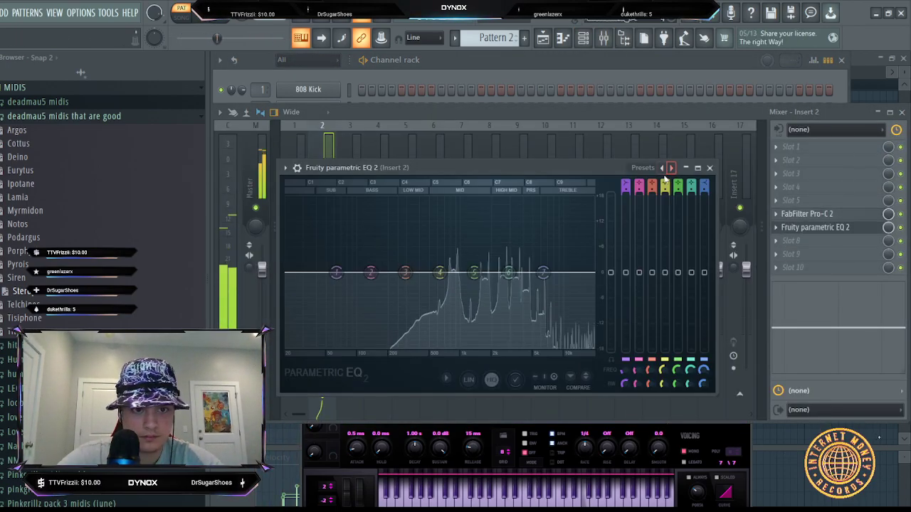
left_click(671, 168)
left_click(671, 168)
left_click_drag(309, 277, 399, 273)
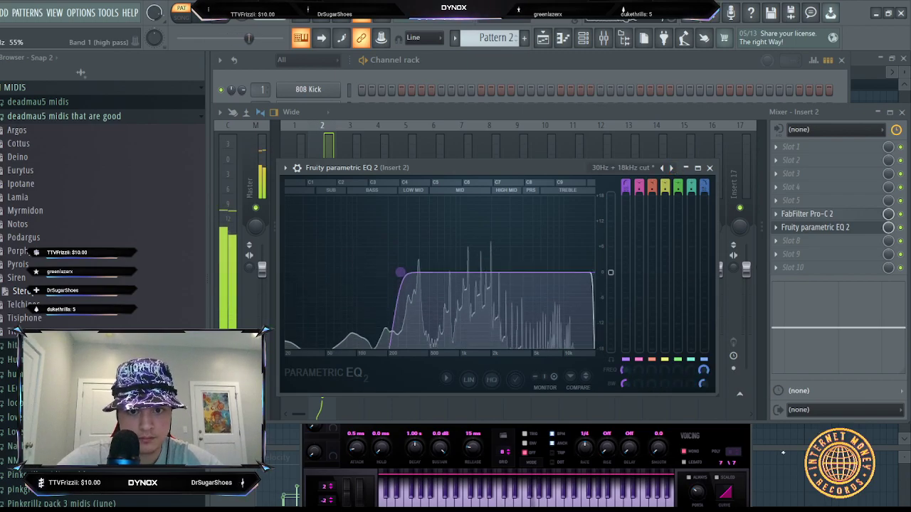
- Collapse the open MIDI folder in the browser and play back Pattern 2 from the channel rack
left_click(310, 88)
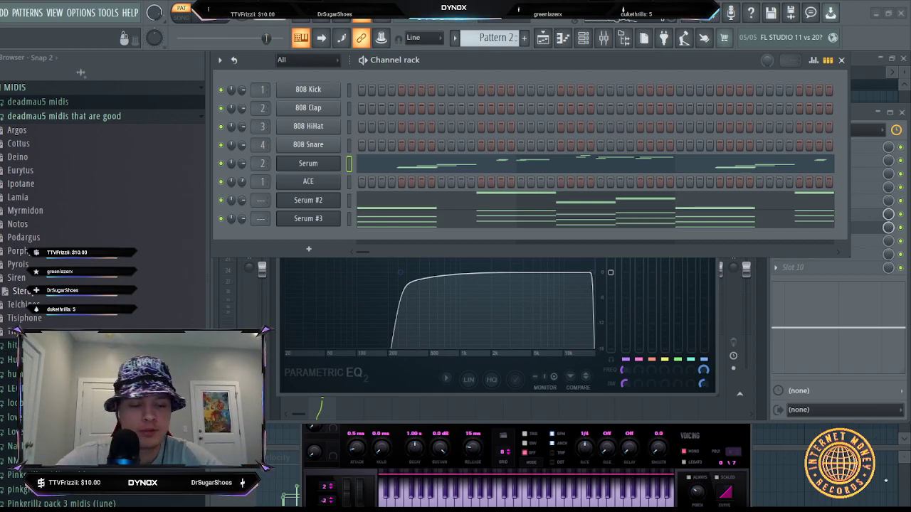
left_click(54, 119)
scroll(76, 146, "up", 2)
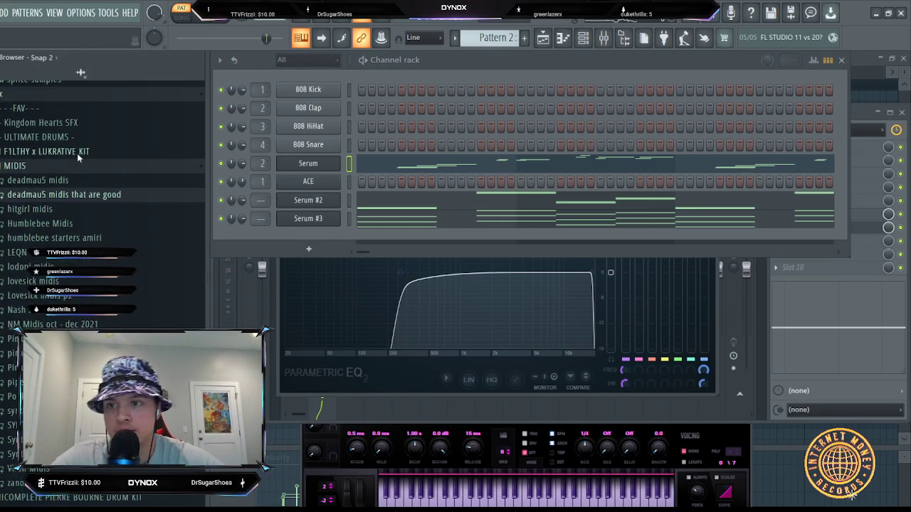
left_click(81, 166)
key("KP_Add")
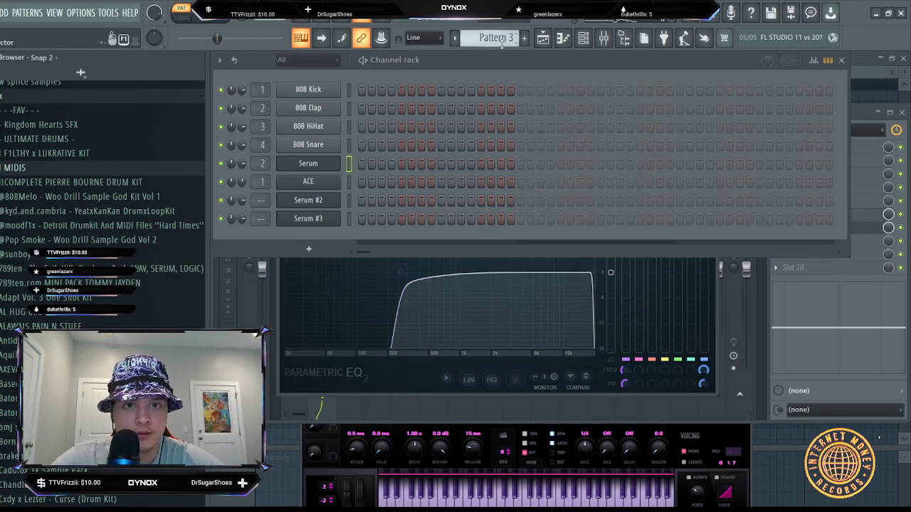
scroll(498, 35, "down", 2)
scroll(498, 35, "up", 1)
key("space")
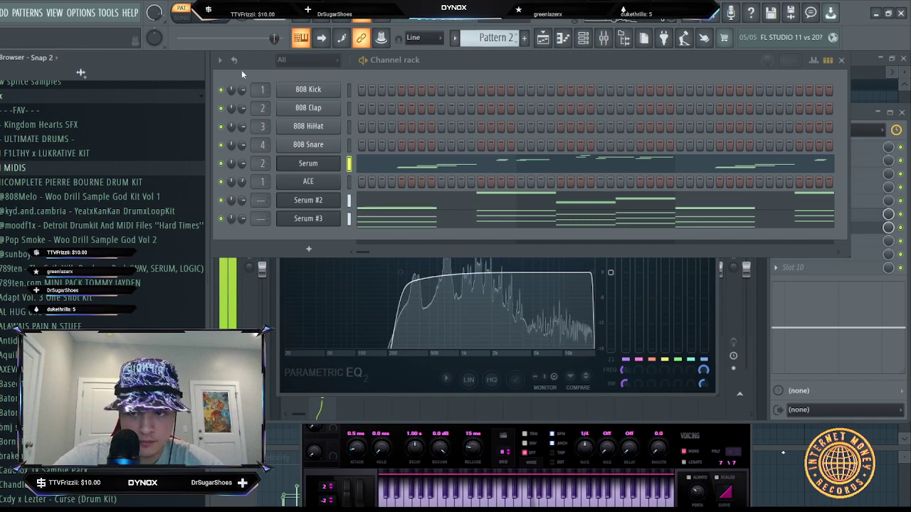
key("space")
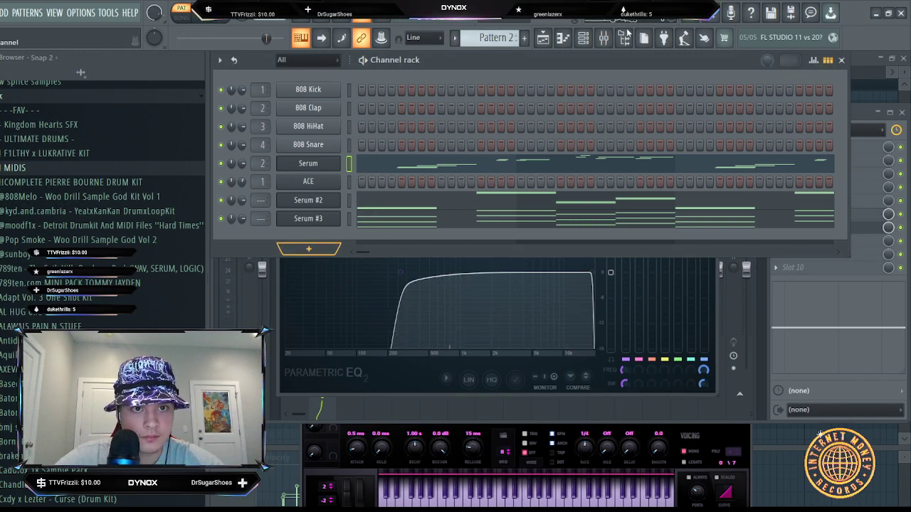
- Add a fourth Serum channel with the lead - elixir preset and open it in the piano roll, auditioning the pattern
key("alt+c")
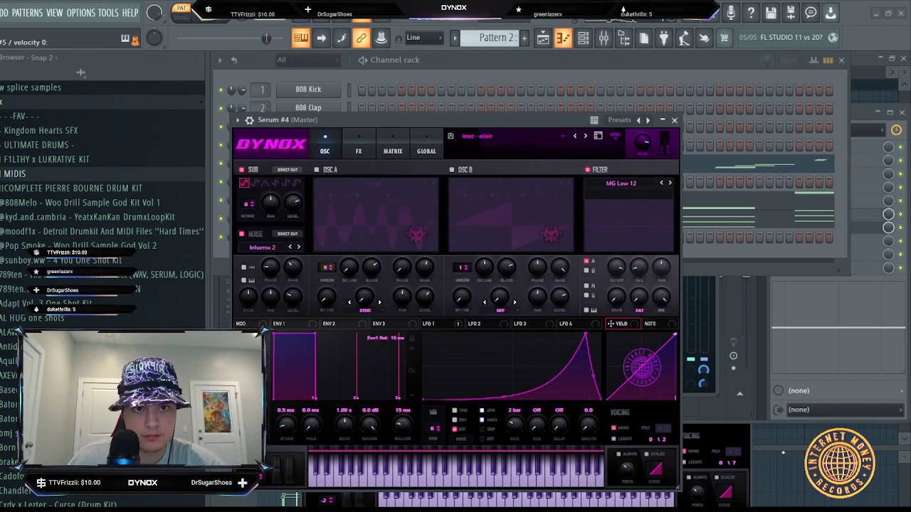
left_click(562, 38)
scroll(288, 87, "up", 2)
scroll(292, 91, "up", 4)
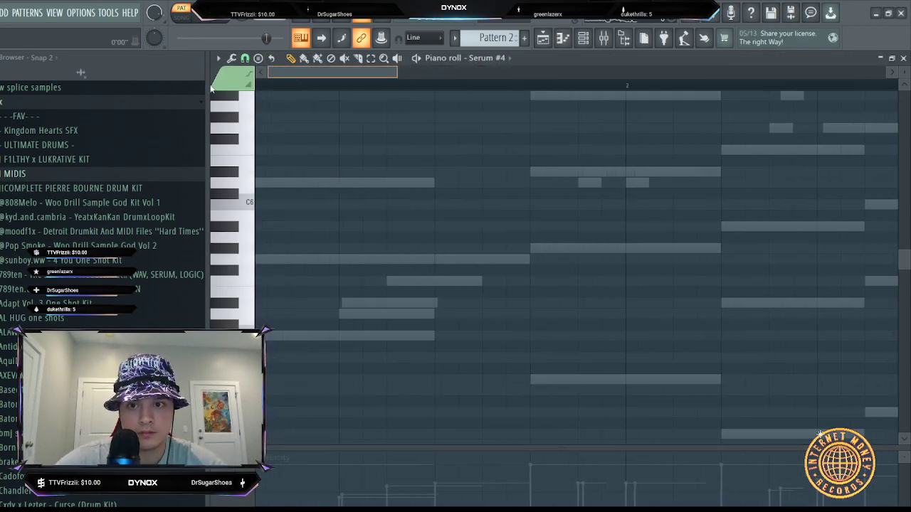
key("space")
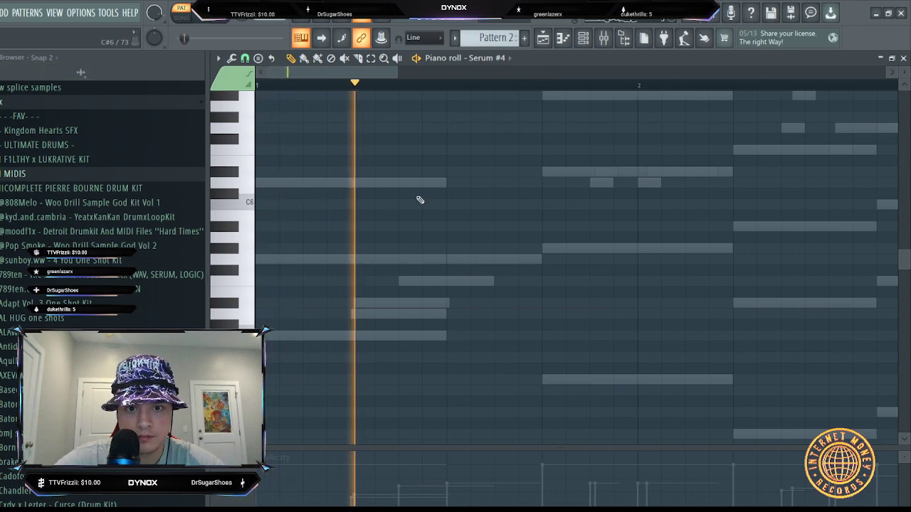
key("space")
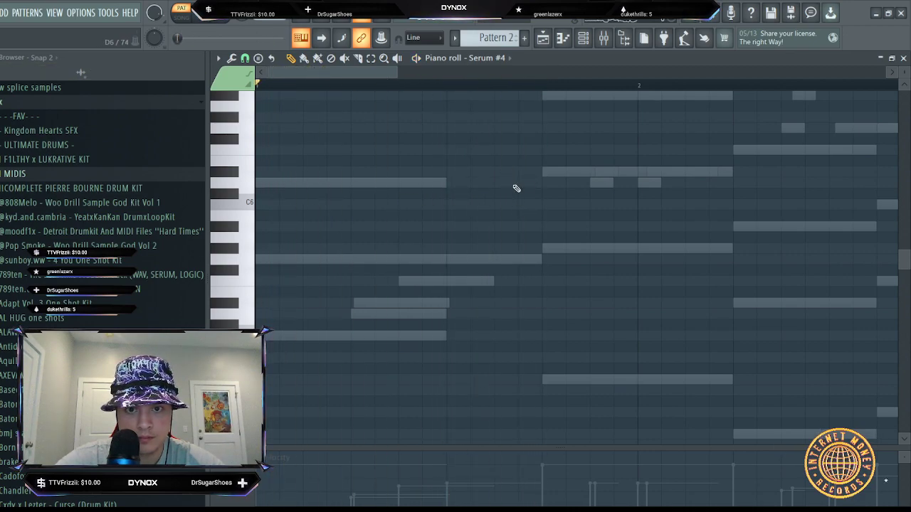
- Draw overlapping D5 and C5 notes at the start of bar 1 followed by a short A#4, checking them in playback
mouse_move(286, 259)
left_mouse_down()
mouse_move(237, 259)
mouse_move(234, 303)
left_mouse_up()
left_click_drag(290, 308, 274, 334)
key("space")
key("space")
scroll(335, 91, "down", 3)
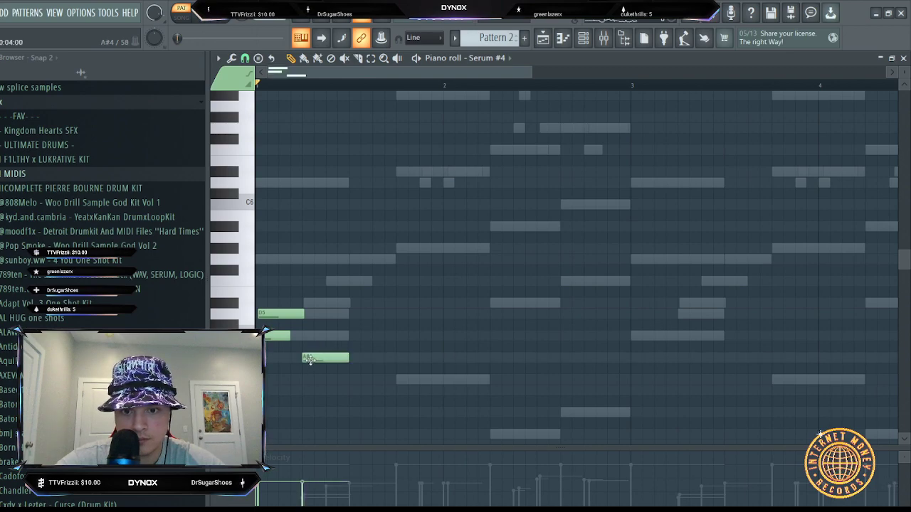
key("space")
key("space")
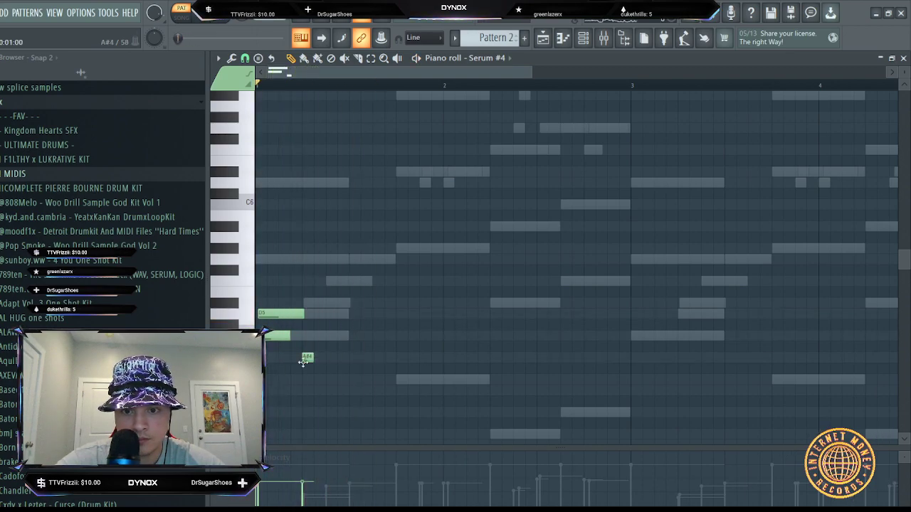
key("space")
mouse_move(321, 357)
left_mouse_down()
mouse_move(309, 357)
mouse_move(324, 357)
left_mouse_up()
key("space")
key("space")
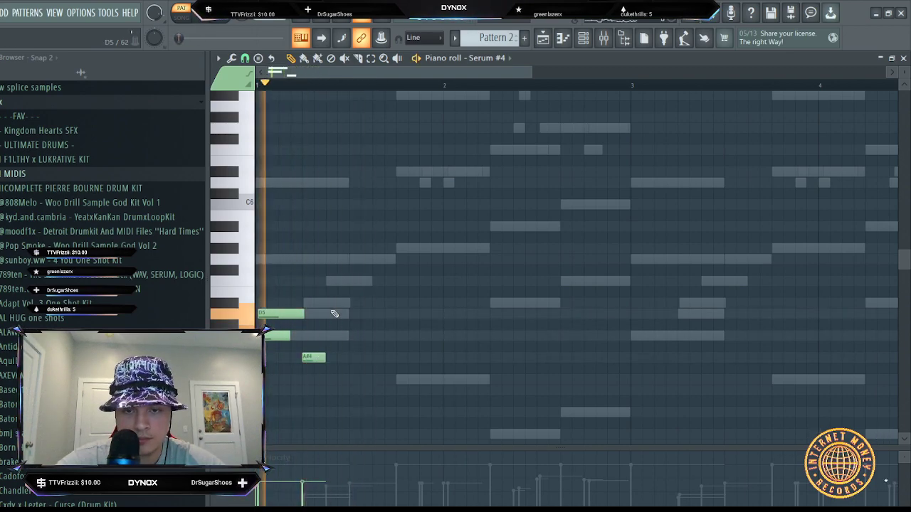
key("space")
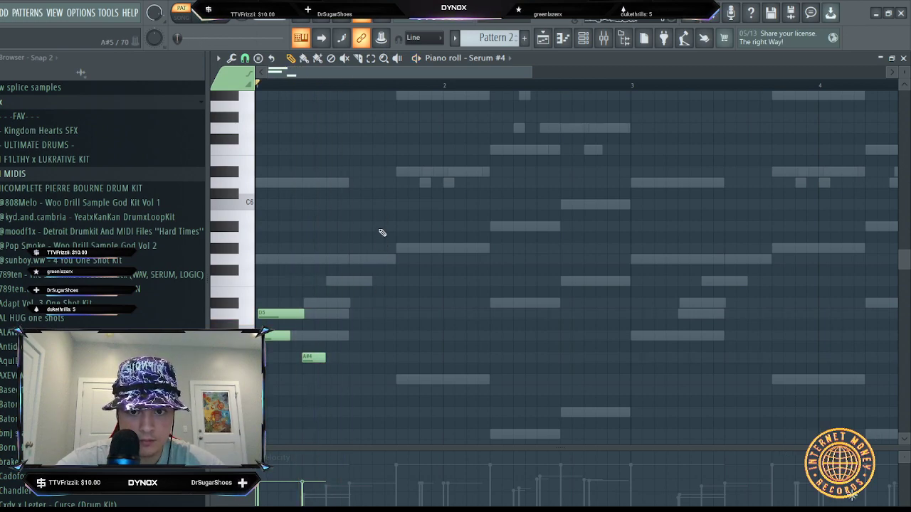
- Add G5, D5 and D#5 notes late in bar 1 and two overlapping G5 and A#5 pairs in bar 2
left_click_drag(380, 238, 380, 261)
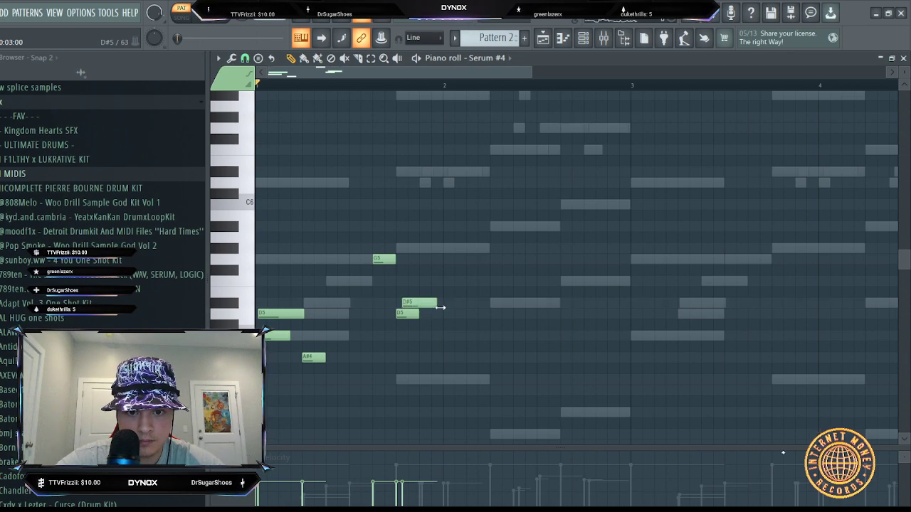
left_click_drag(448, 210, 487, 229)
key("space")
key("space")
left_click(497, 228)
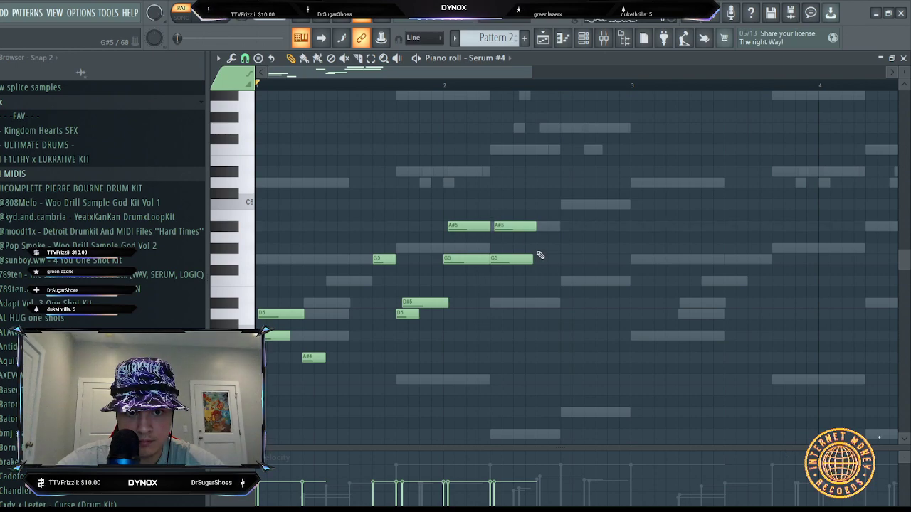
- Finish bar 2 with two overlapping C5 and D5 pairs and play back the phrase
left_click_drag(534, 295, 542, 335)
left_click(540, 314)
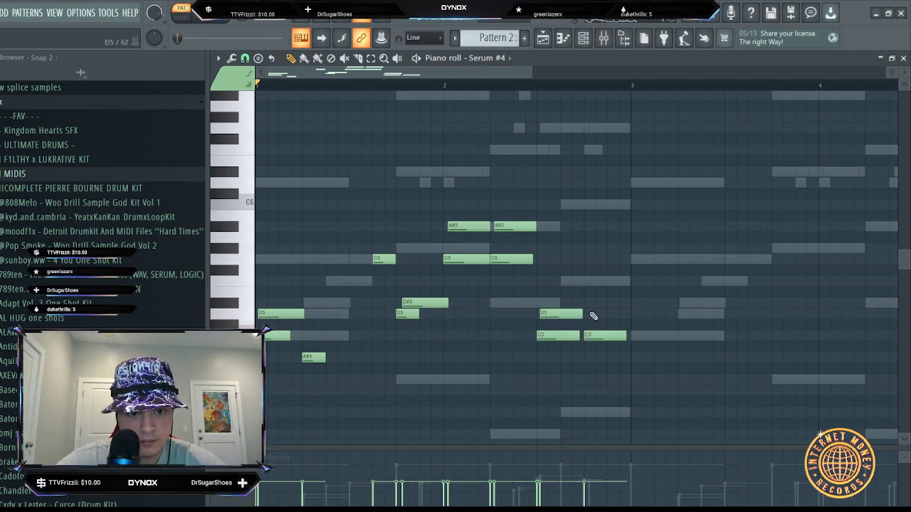
key("space")
key("F6")
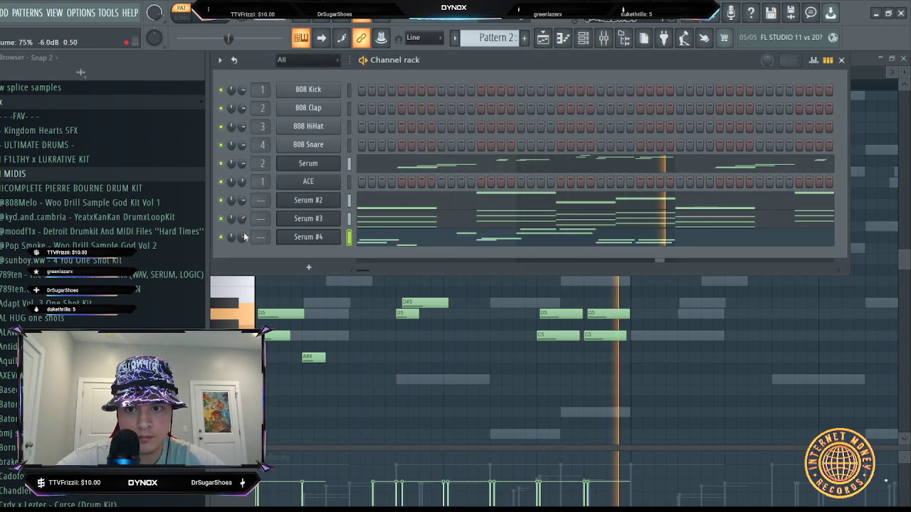
key("space")
- Duplicate the two-bar Serum #4 phrase into bars 3 and 4 and raise its last four notes an octave
left_click(562, 40)
left_click_drag(634, 86, 200, 74)
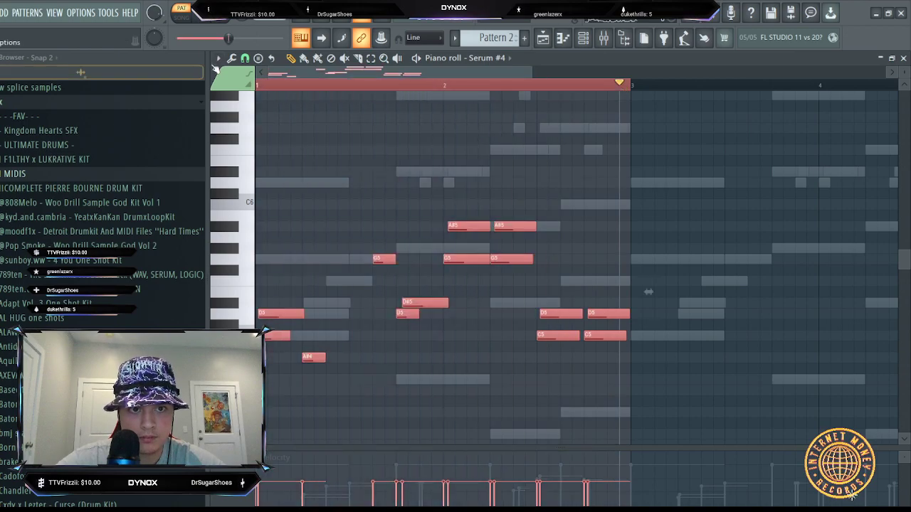
key("ctrl+b")
scroll(488, 87, "down", 3)
left_click(486, 86)
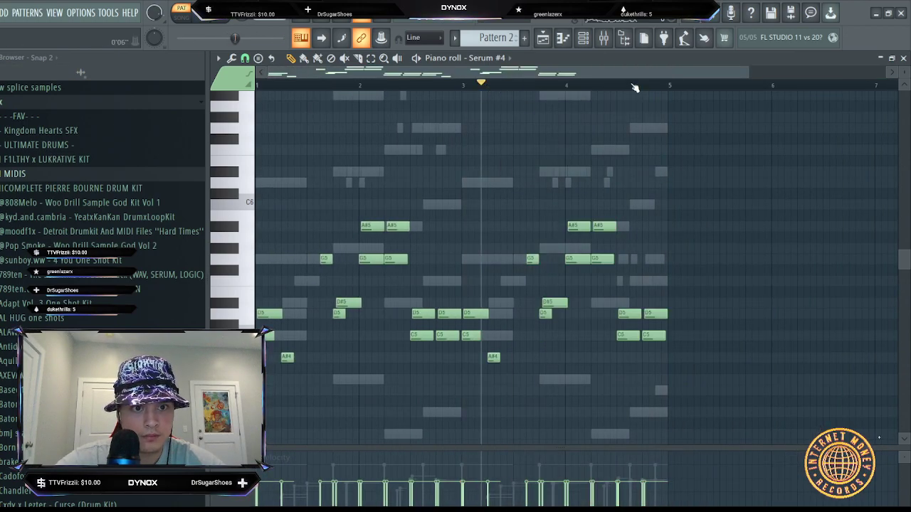
left_click_drag(634, 88, 685, 88)
key("ctrl+Up")
key("space")
left_click(458, 85)
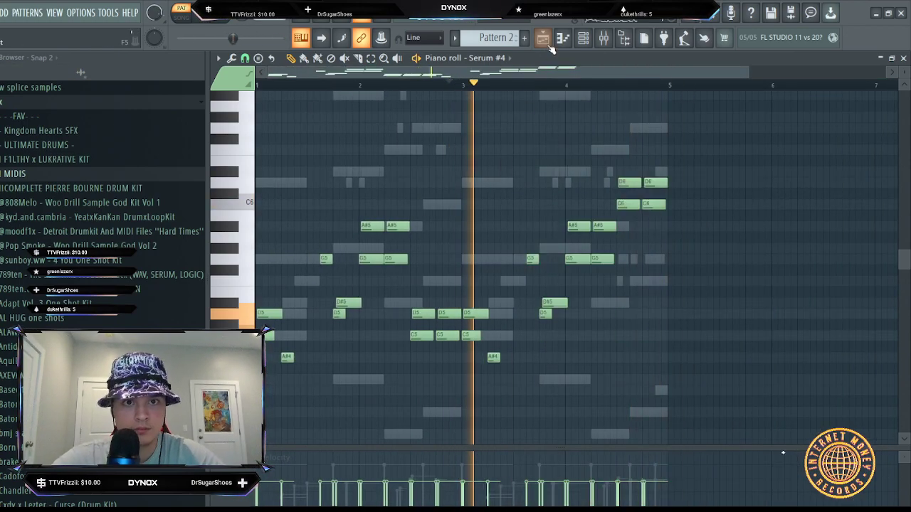
- Set the Serum #4 channel volume to 84% and route the channel to mixer track 3
key("F6")
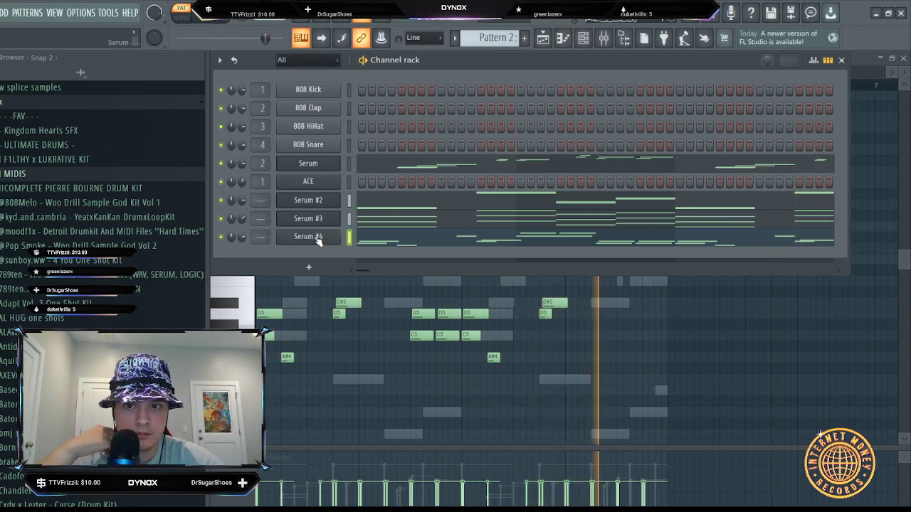
left_click_drag(263, 237, 242, 230)
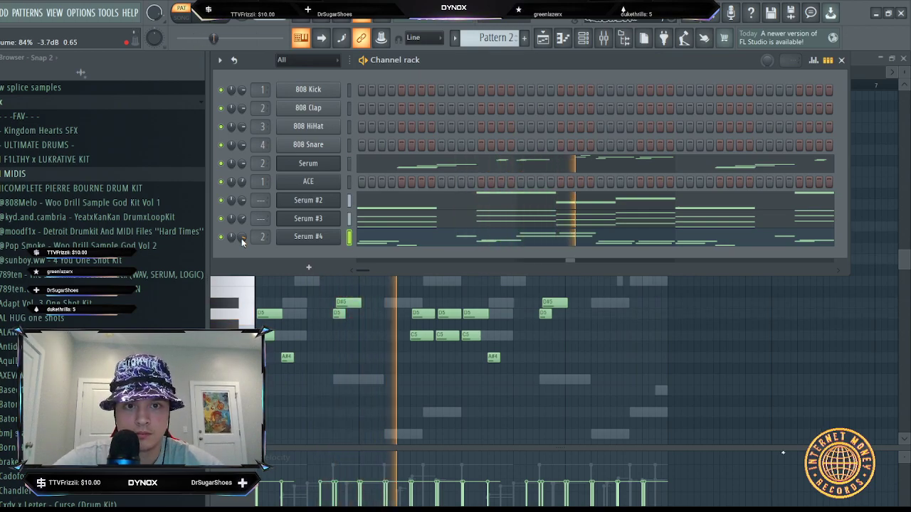
scroll(258, 236, "up", 1)
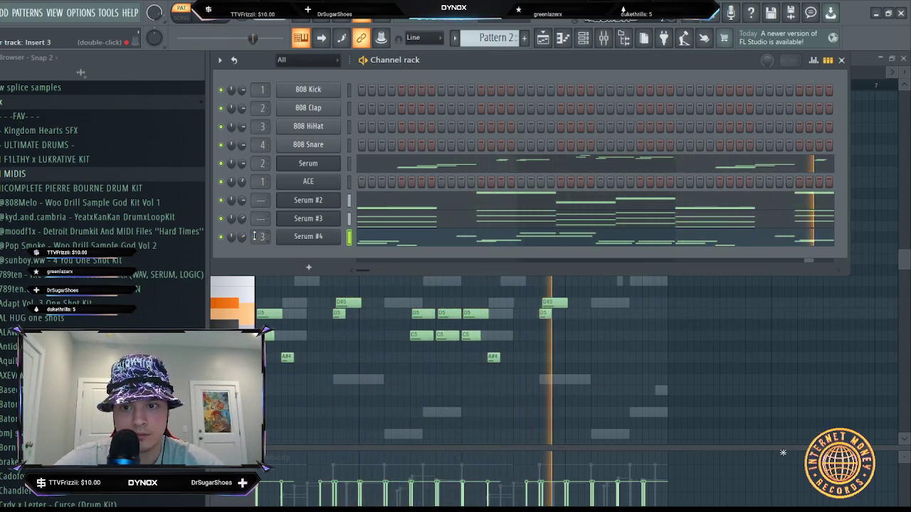
- Lower the Insert 2 fader in the mixer to balance the first lead against the new one
left_click(588, 38)
left_click(329, 265)
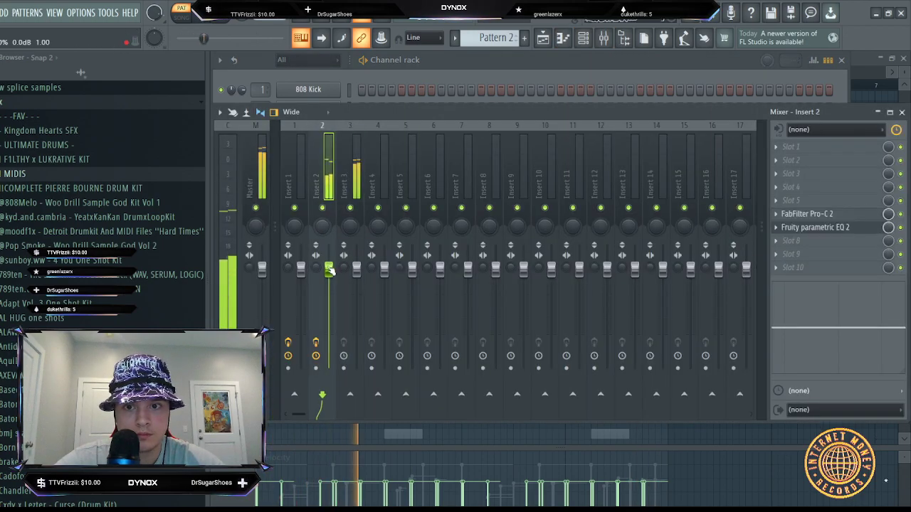
key("F6")
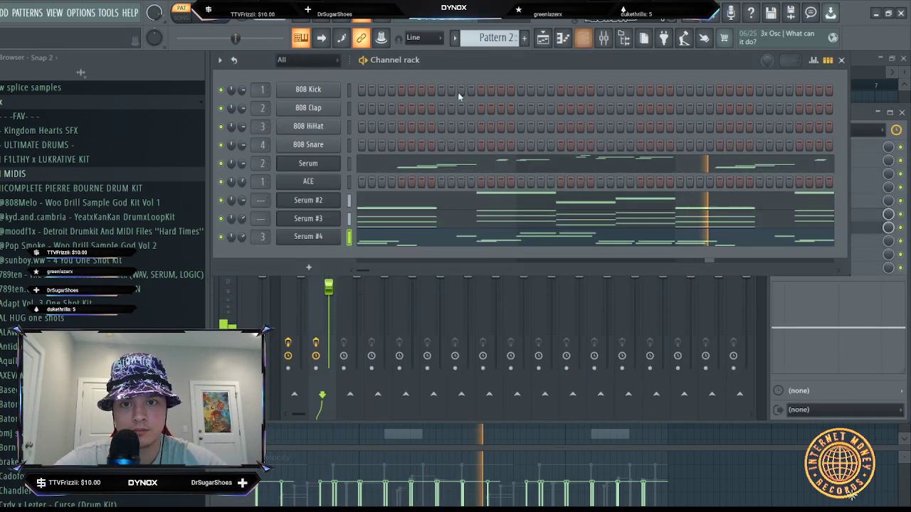
- Check the Insert 2 equalizer, and add Fruity parametric EQ 2 to Insert 3 with the 20Hz + 18kHz cut preset
key("F9")
left_click(815, 227)
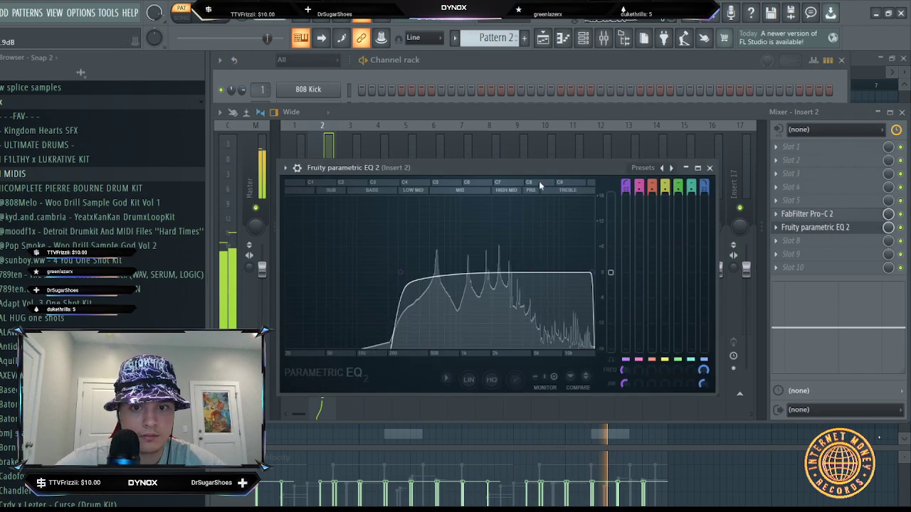
left_click(359, 146)
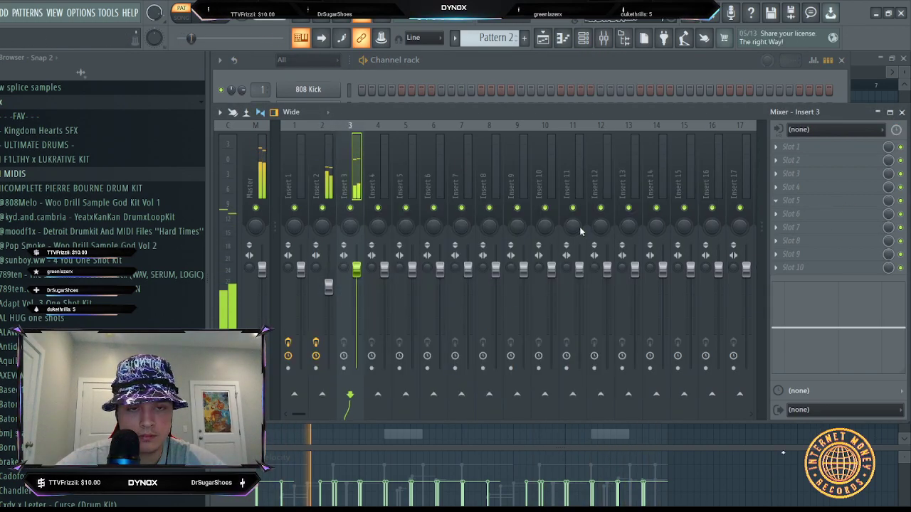
left_click(565, 257)
left_click(671, 169)
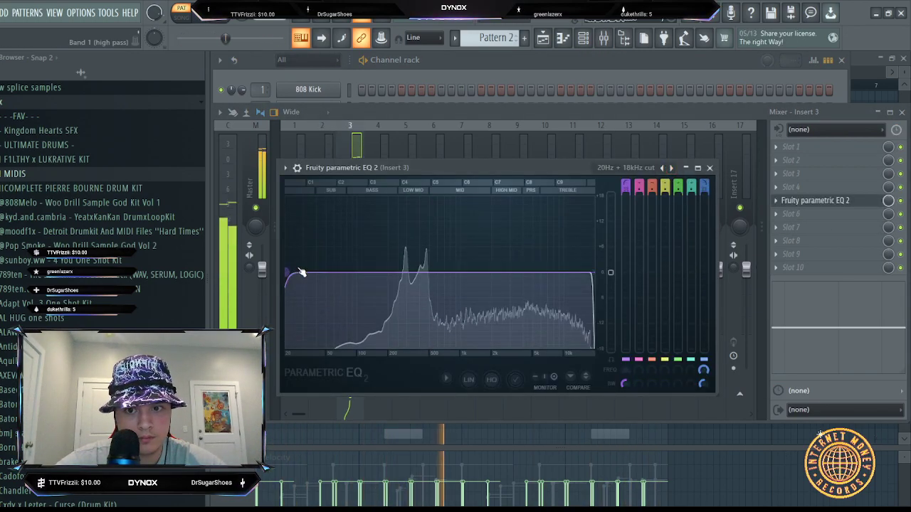
- Raise the last D6 note in bar 4 of Serum #4 to D#6 and return to the channel rack
key("F7")
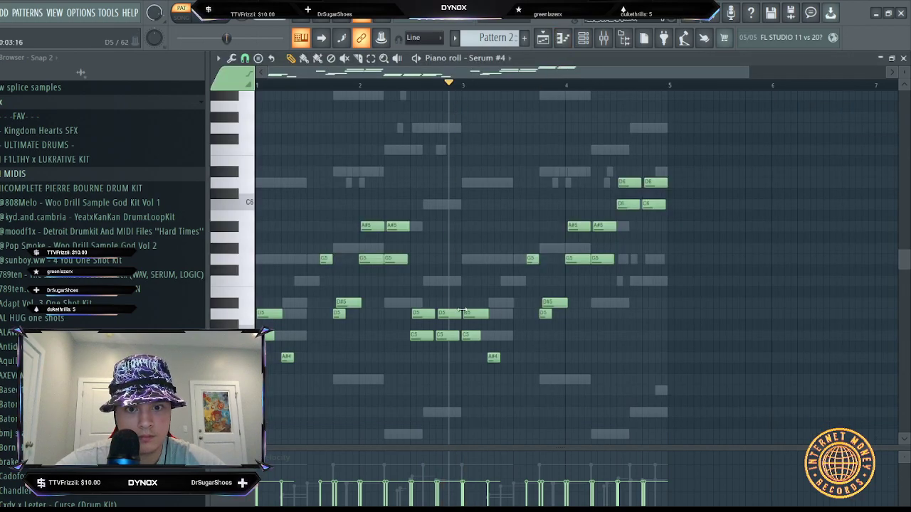
left_click_drag(651, 184, 651, 173)
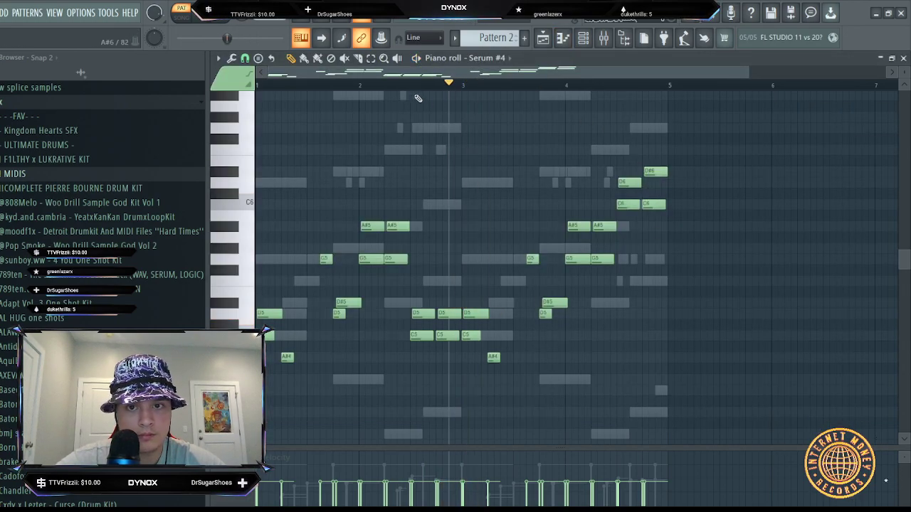
key("F6")
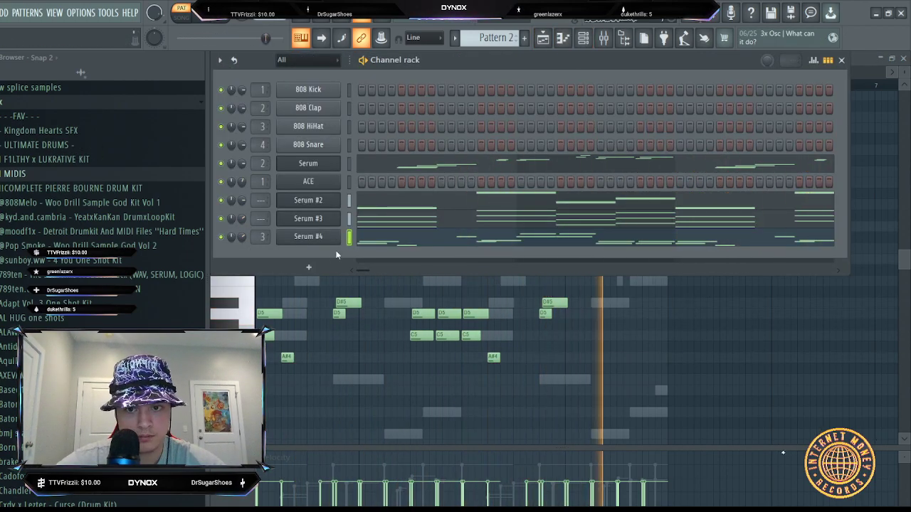
- Stop playback and lower the Insert 2 fader further in the mixer
key("space")
left_click(610, 41)
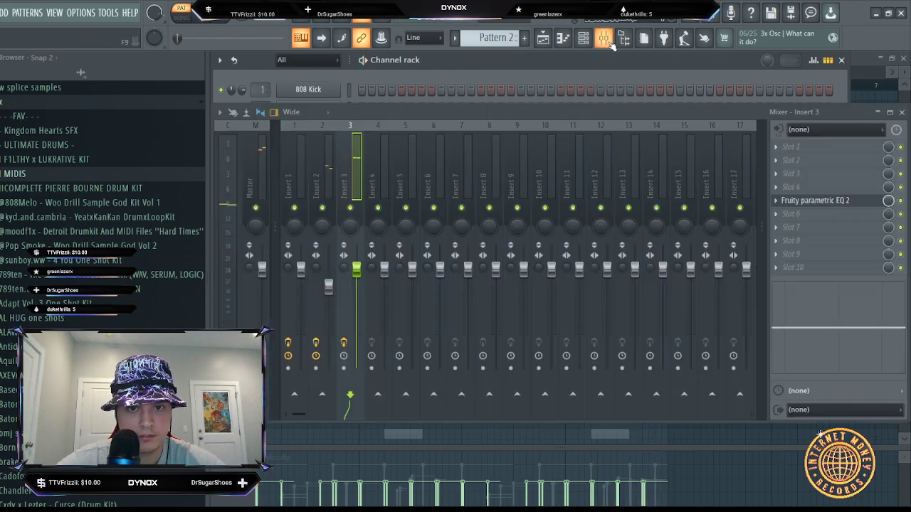
left_click_drag(334, 304, 334, 308)
- Paste the chord notes into the Serum #5 channel, route it to mixer track 5, and play it soloed
left_click(583, 40)
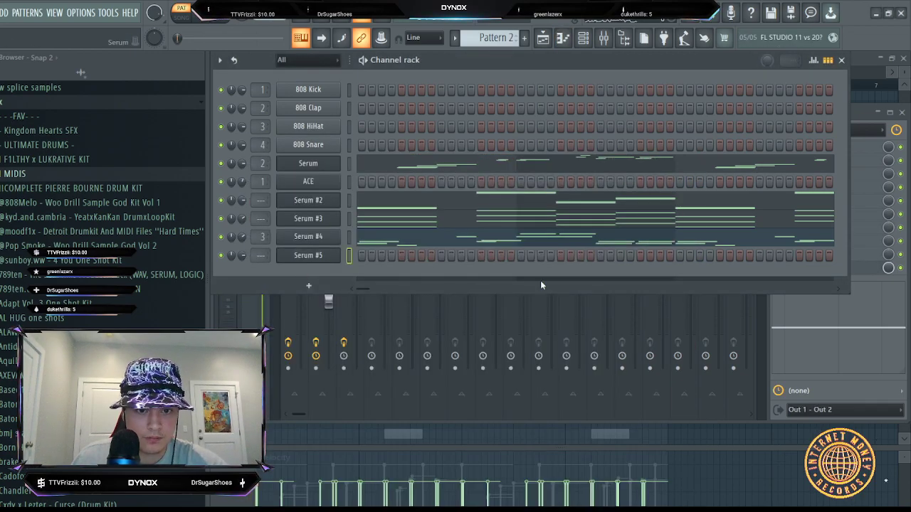
key("ctrl+v")
left_click_drag(267, 237, 267, 246)
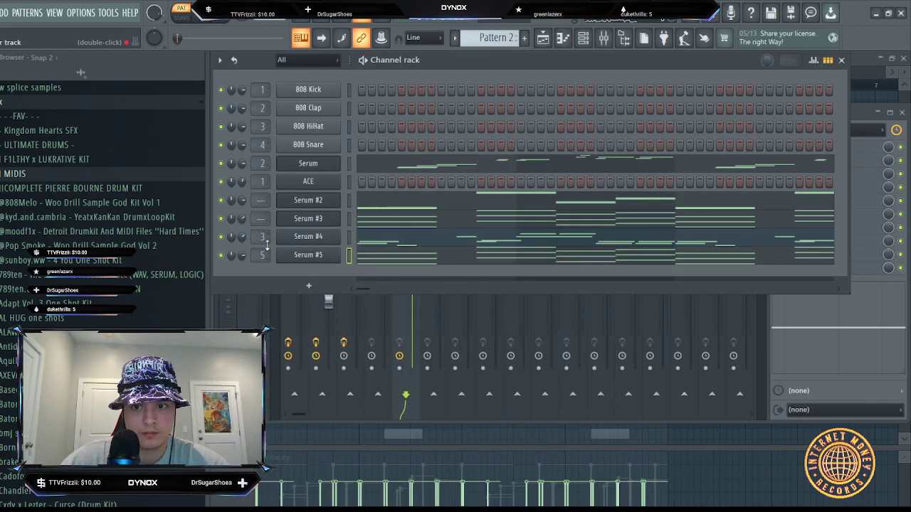
left_click(222, 255, "ctrl")
key("space")
- Add Fruity parametric EQ 2 with a low- and high-cut preset to Insert 5, move its low cut to about 200 Hz, and adjust Serum #5's channel volume
left_click(604, 38)
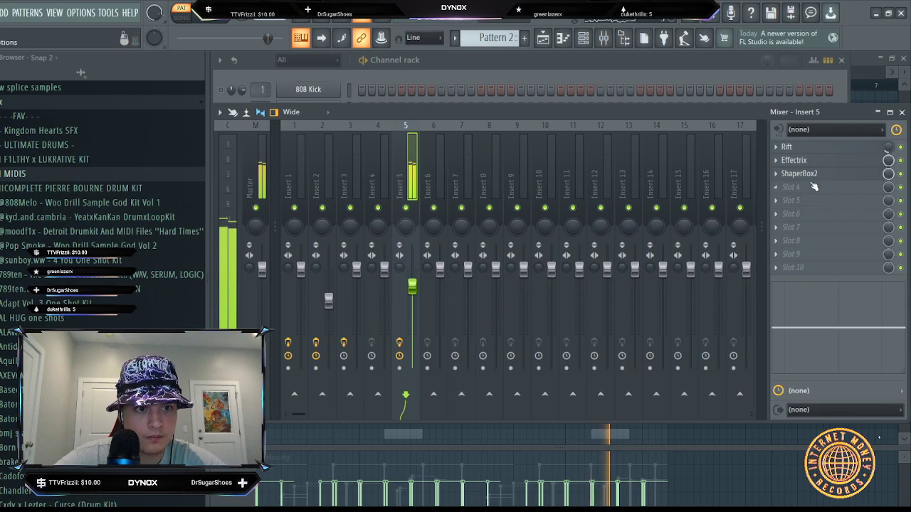
left_click(454, 361)
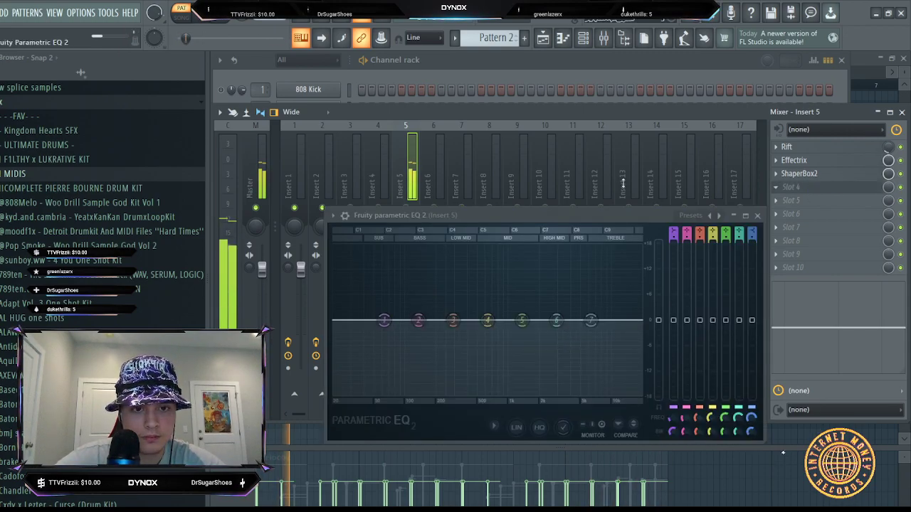
left_click(720, 216)
left_click_drag(365, 328, 448, 316)
left_click(584, 40)
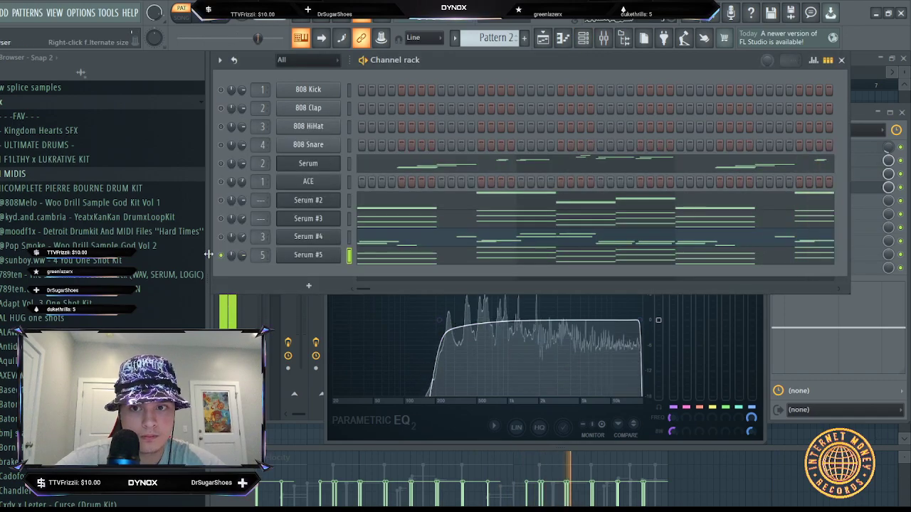
left_click_drag(243, 256, 243, 246)
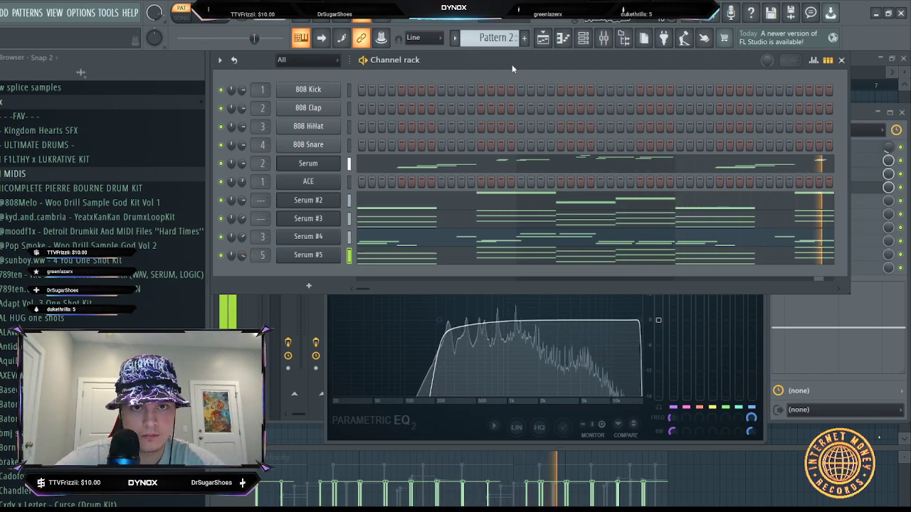
- Select the four-bar Pattern 2 clip on Track 1 of the playlist and duplicate it to start at bar 5
left_click(543, 38)
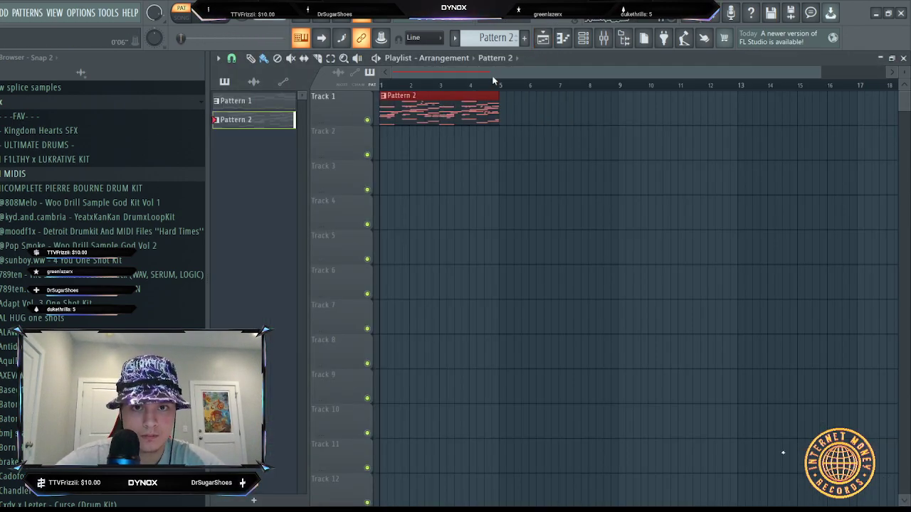
scroll(427, 79, "up", 2)
double_click(566, 86)
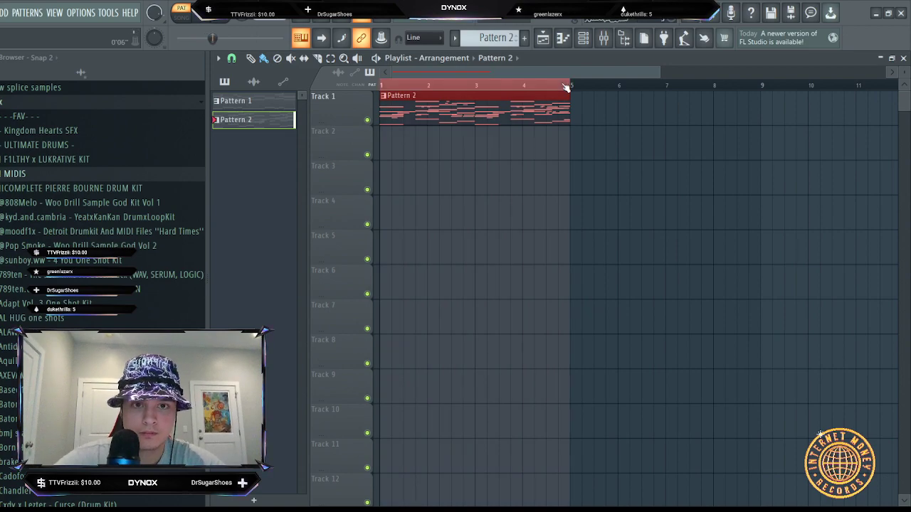
key("ctrl+b")
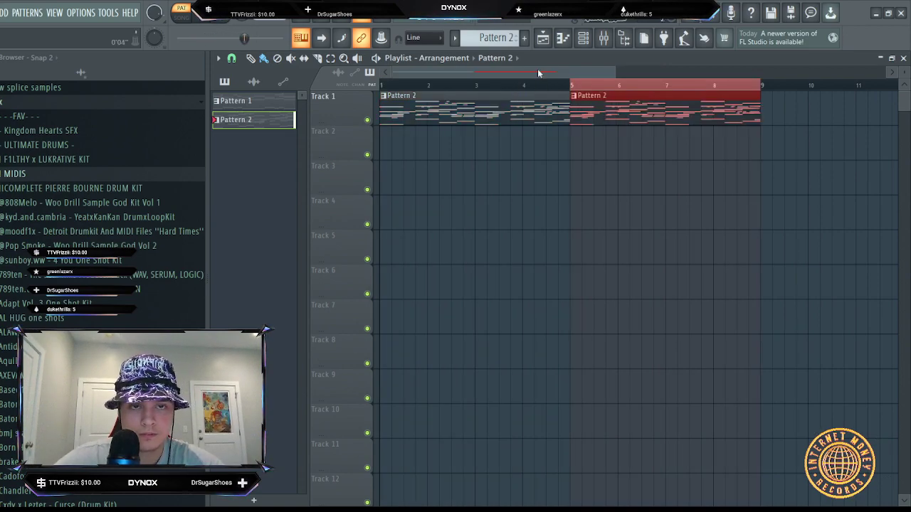
- Set the noise oscillator level in Serum #4 to 7%
left_click(583, 38)
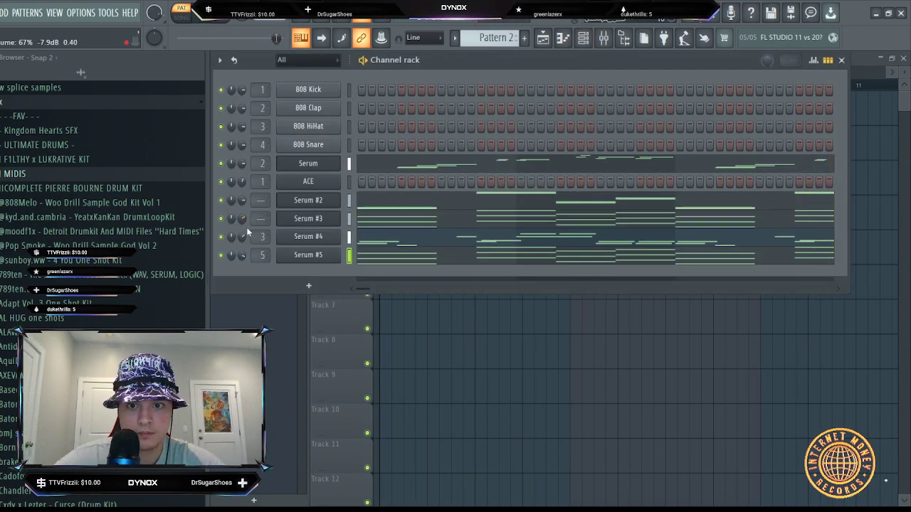
left_click(307, 238)
left_click(292, 299)
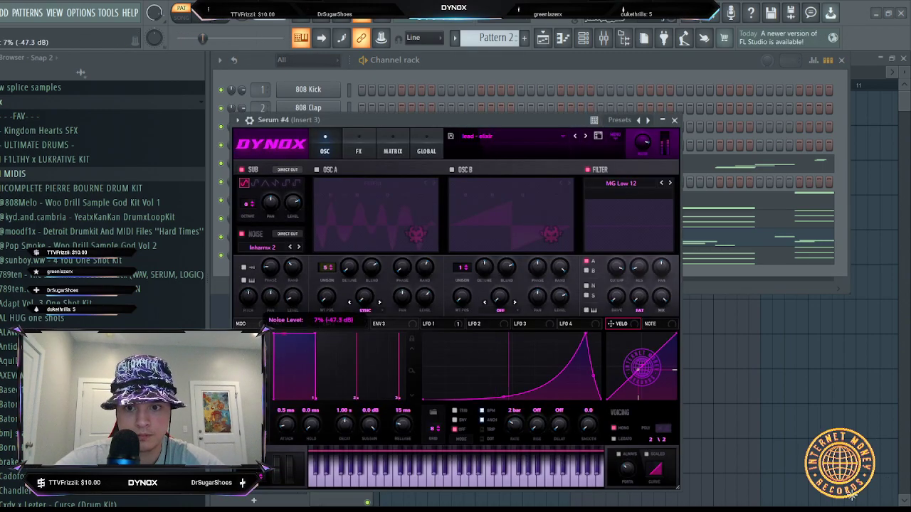
left_click(672, 120)
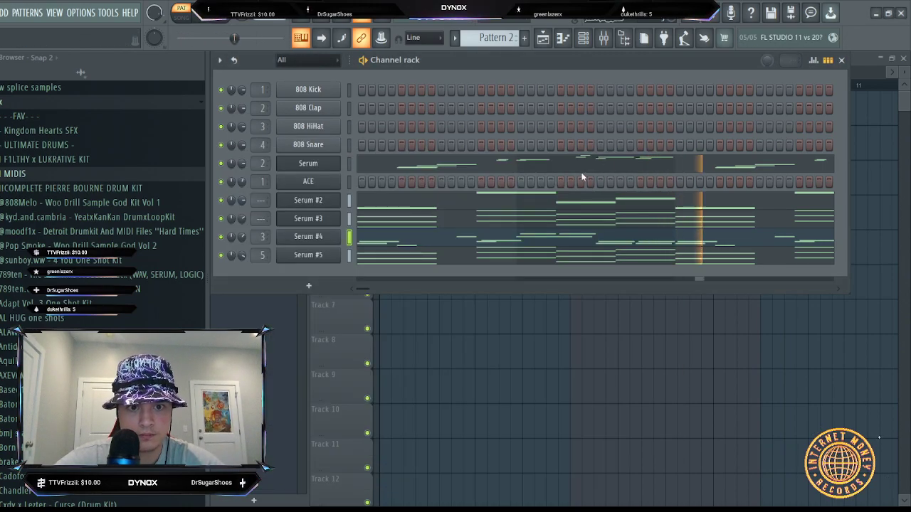
- Enable distortion in Serum #4's effects using the Downsample type, with the mix at about 38%
left_click(324, 238)
left_click(358, 151)
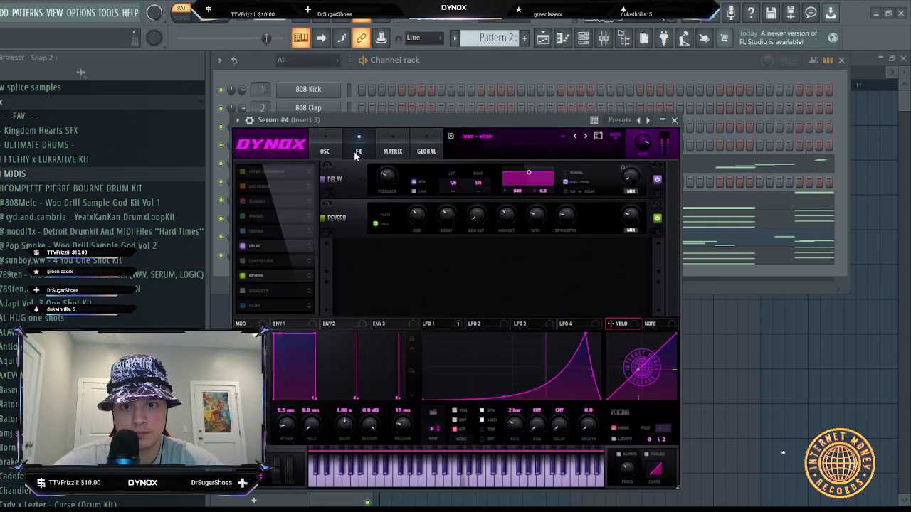
left_click(243, 187)
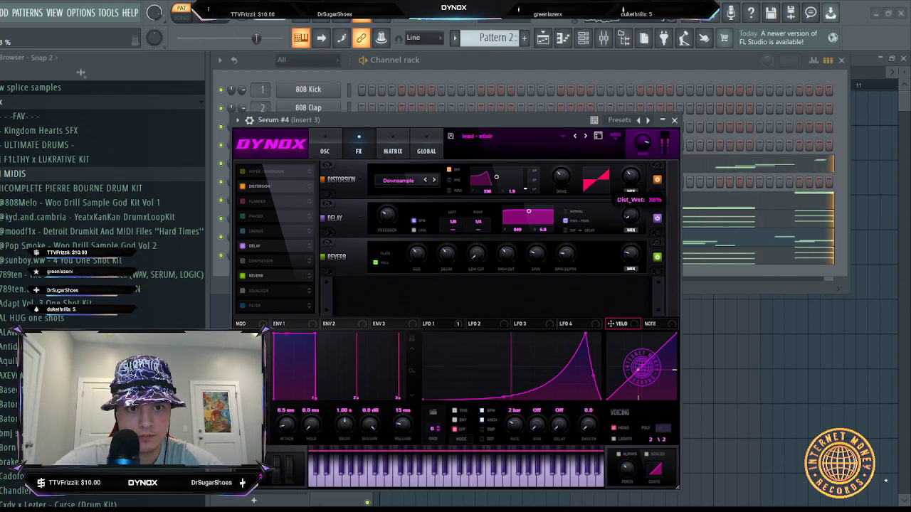
left_click(674, 121)
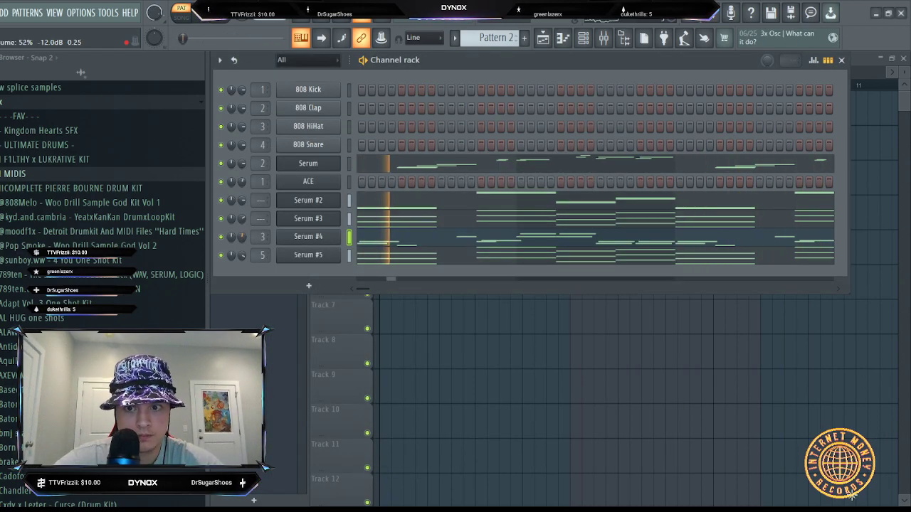
- Set the drive of Serum #4's Downsample distortion to about 26%
left_click(308, 226)
left_click(358, 150)
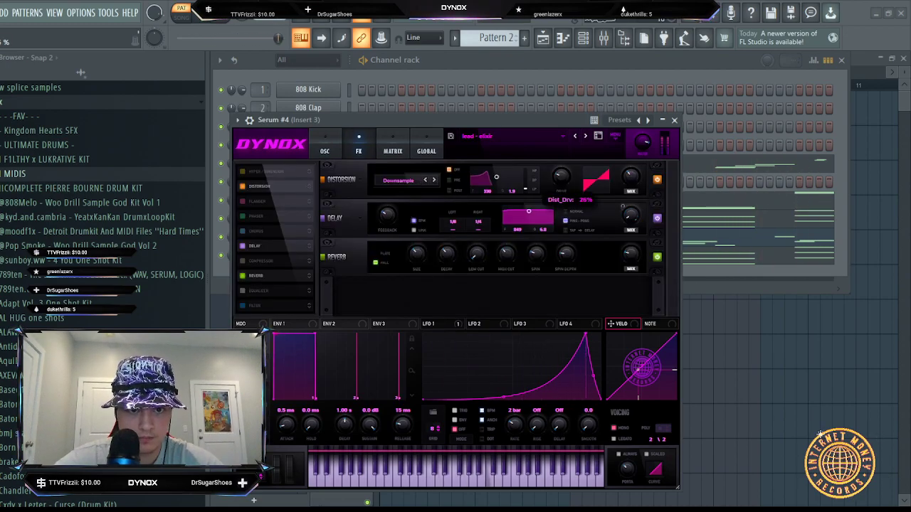
key("Escape")
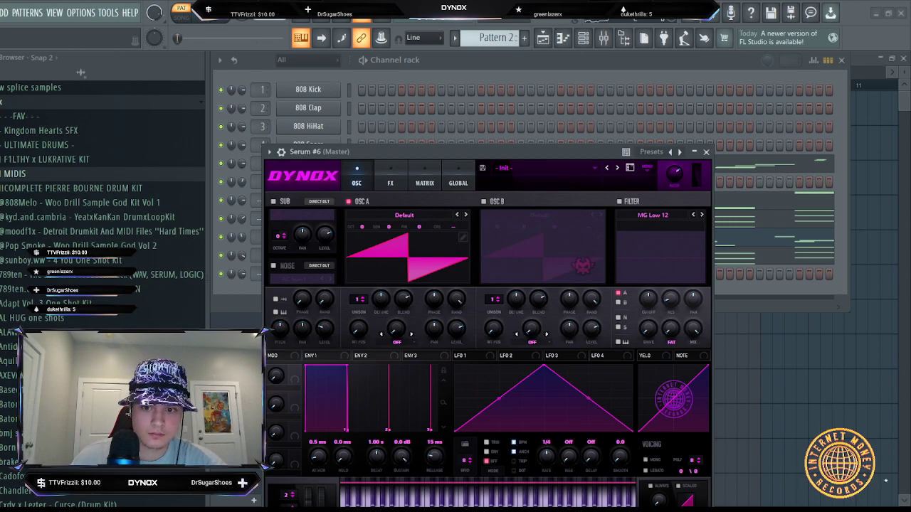
- Audition successive lead presets in Serum #6 and load [LEAD] - CANDY
left_click(617, 168)
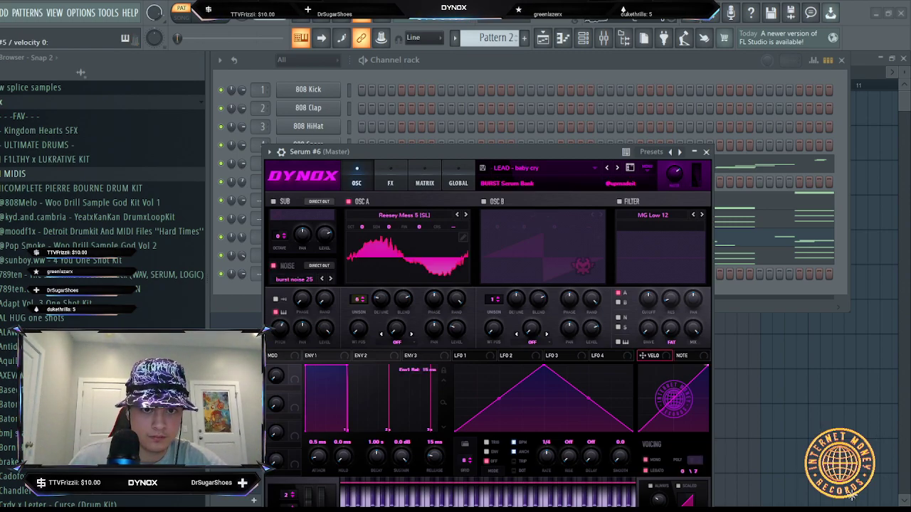
left_click(617, 168)
left_click(617, 168)
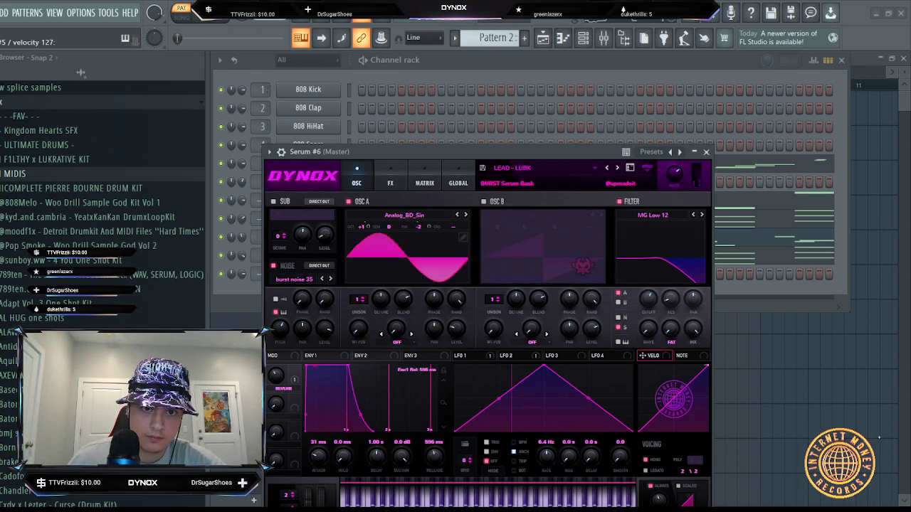
left_click(616, 168)
left_click(617, 168)
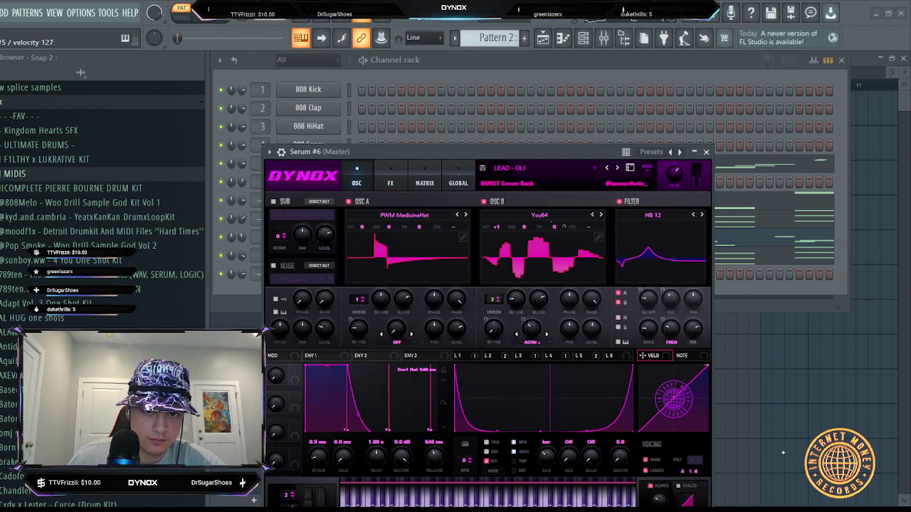
left_click(616, 168)
left_click(617, 168)
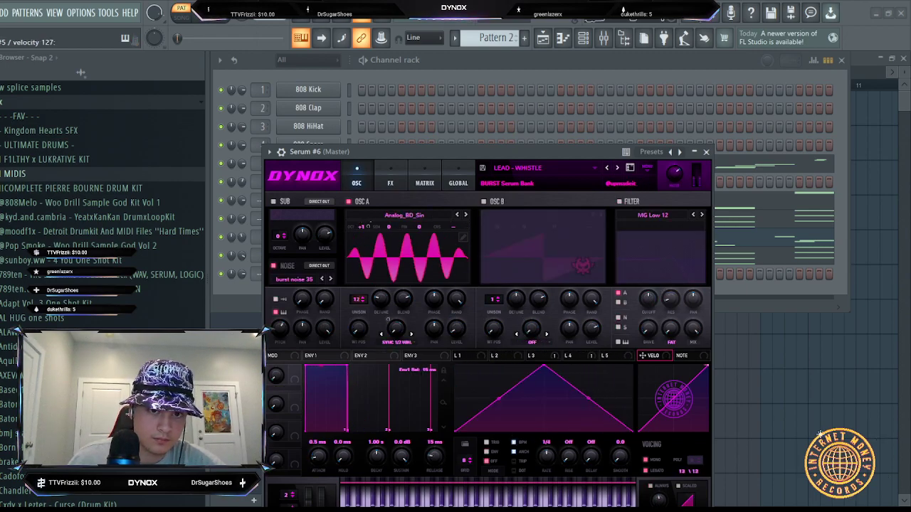
left_click(617, 168)
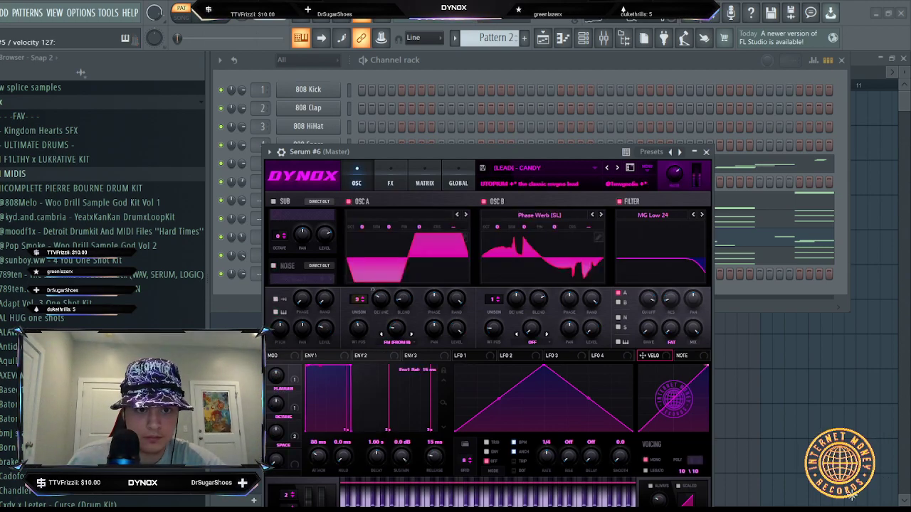
- In the Serum #6 piano roll, place a short G5 note at the start of bar 1 and an A#5 note a quarter beat in
left_click(562, 39)
scroll(364, 88, "up", 2)
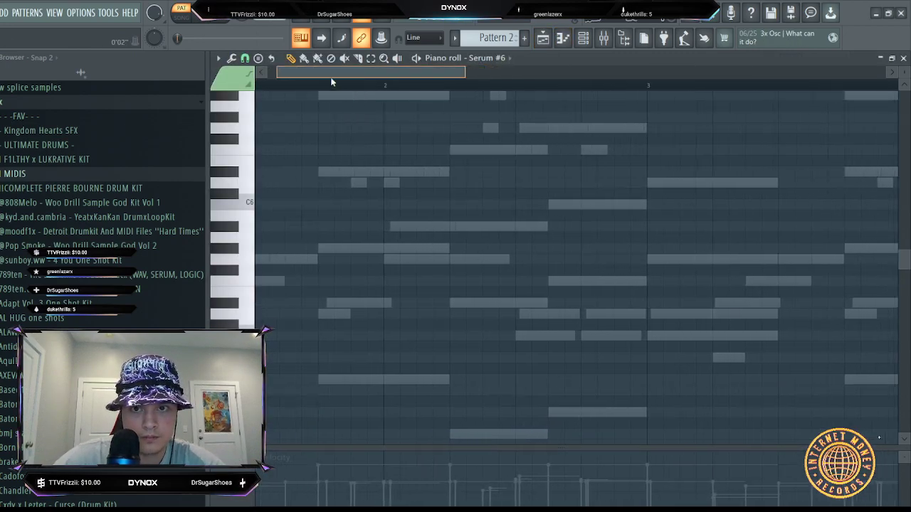
scroll(351, 76, "up", 3)
left_click(262, 259)
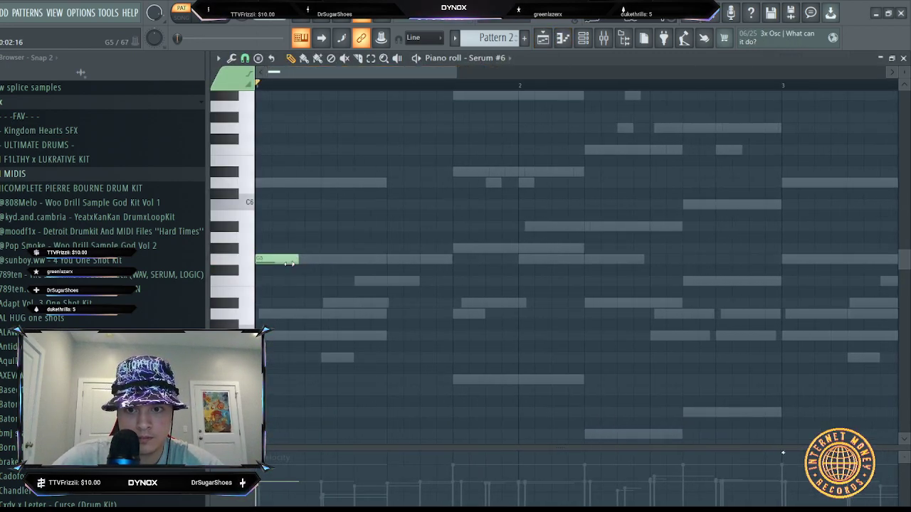
left_click(293, 226)
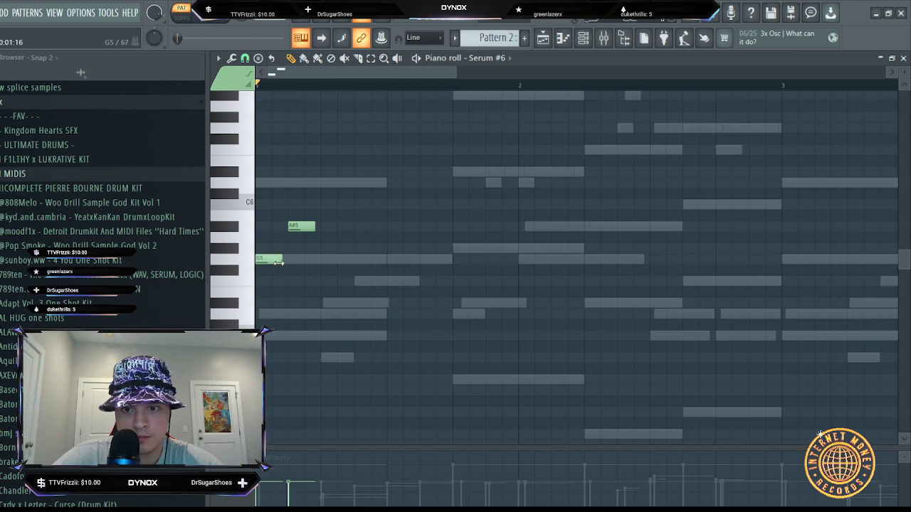
left_click_drag(293, 226, 270, 229)
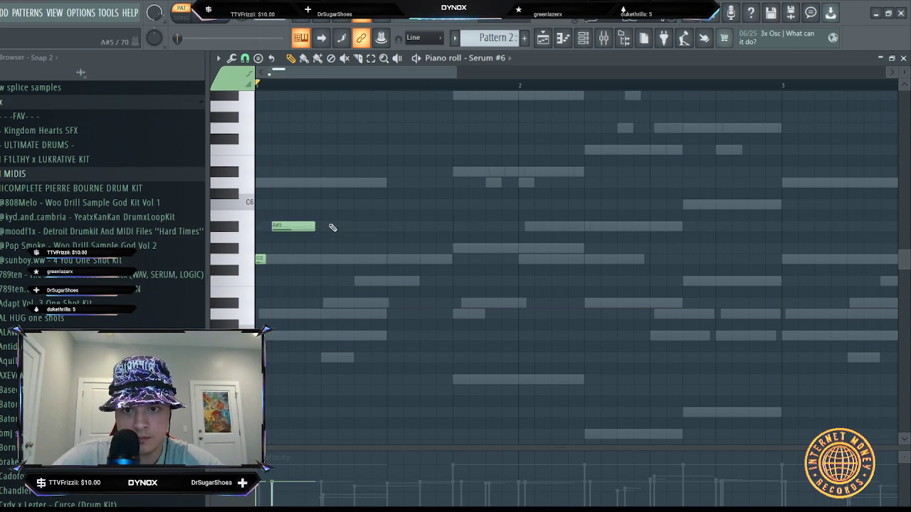
- Add short G6 and D#6 notes in bar 1, followed by a D6 note a little over one beat long
left_click_drag(342, 140, 352, 125)
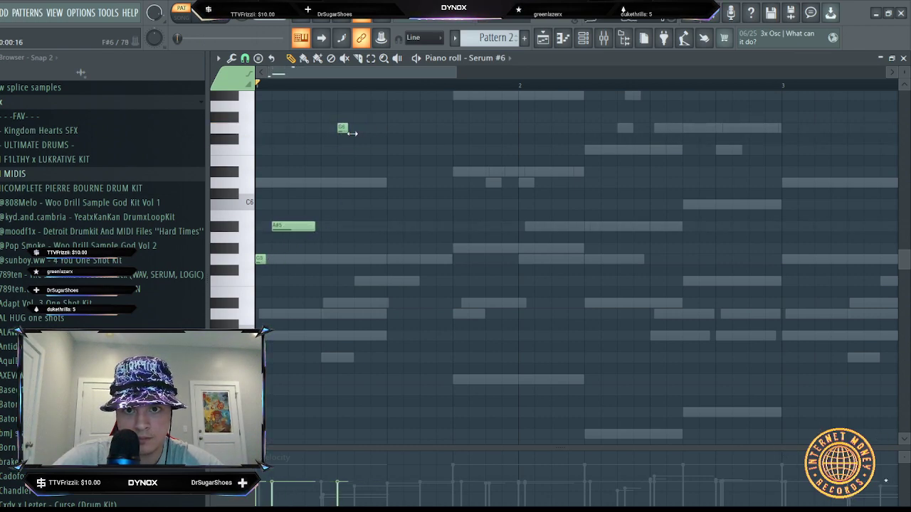
left_click(377, 184)
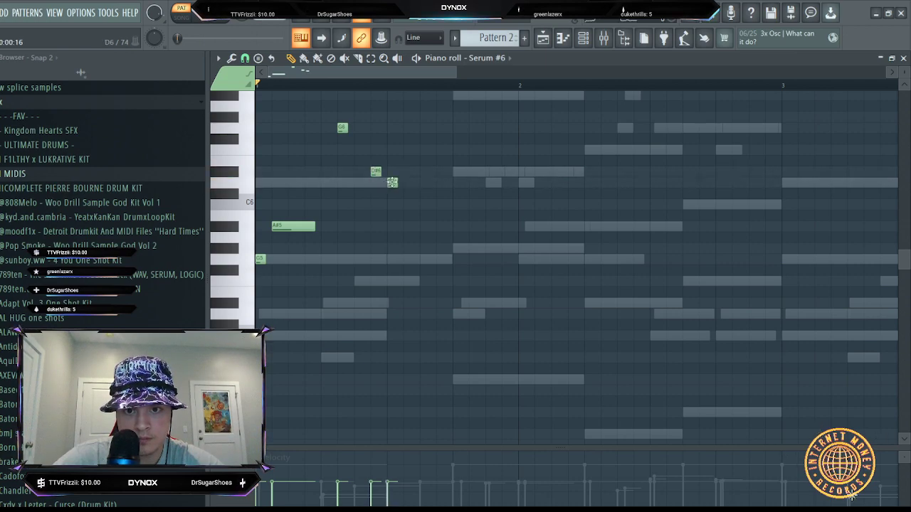
left_click_drag(392, 183, 463, 183)
- Play back the phrase, shift the G6, D#6 and D6 notes earlier in bar 1, and shorten the A#5 note
left_click(339, 128)
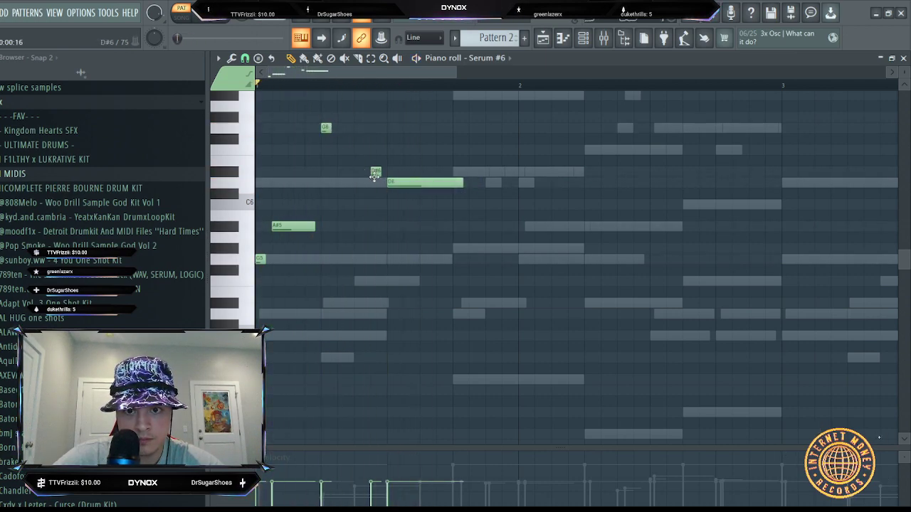
key("space")
key("space")
left_click_drag(324, 129, 306, 129)
left_click_drag(392, 185, 368, 181)
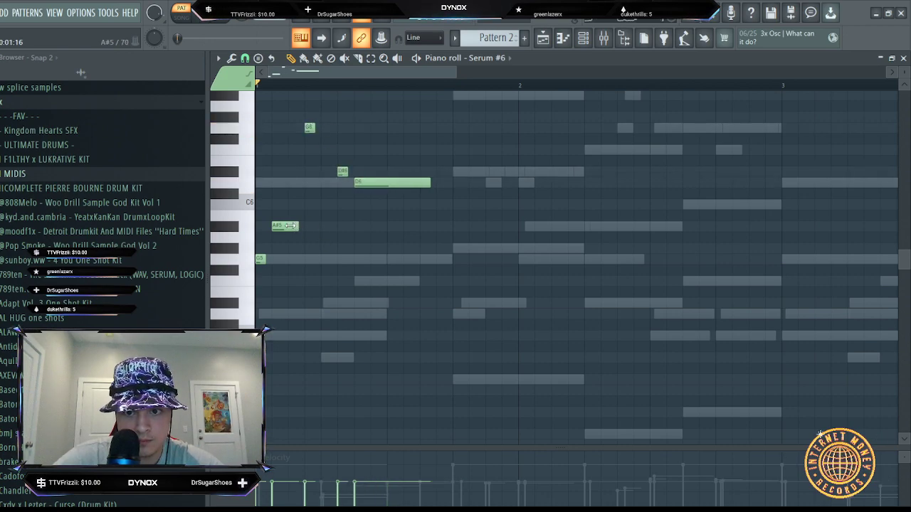
key("space")
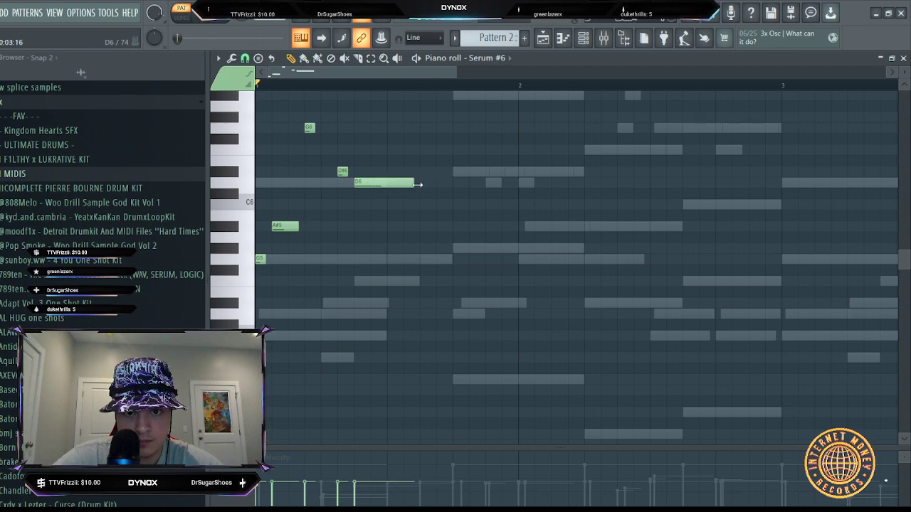
- Add short C6 and A#5 notes before beat 4 of bar 1, then a G5 note about two beats long, and play the phrase
left_click(439, 204)
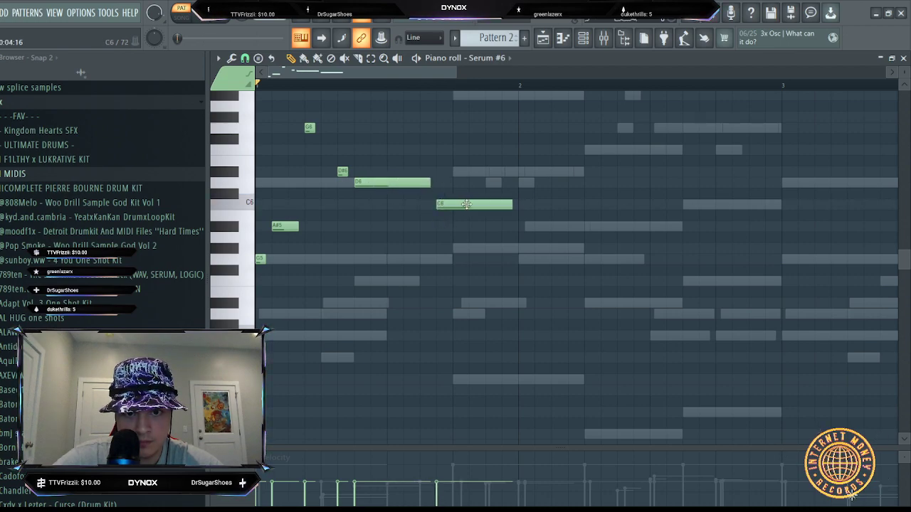
left_click(458, 259)
left_click_drag(463, 260, 580, 259)
key("space")
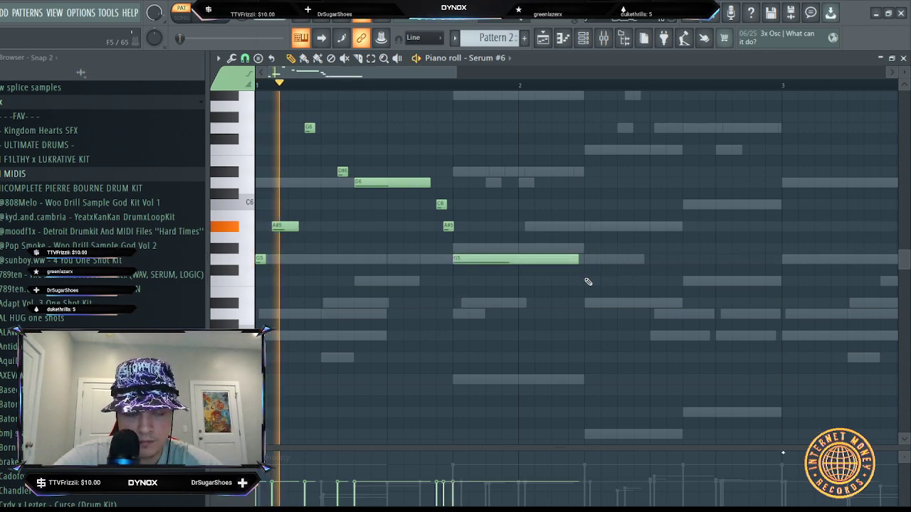
key("space")
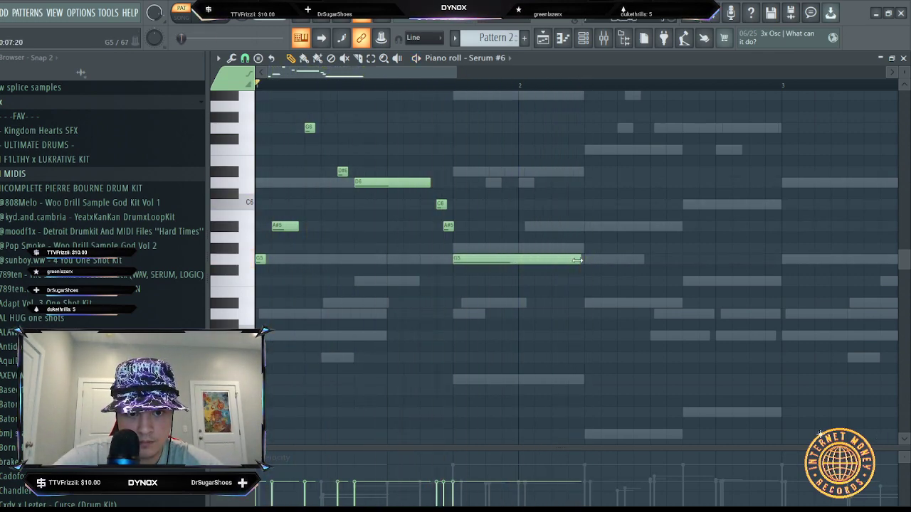
- Raise the short D#6 note just before the D6 note in bar 1 to A#6 and play back the phrase
scroll(564, 89, "down", 2)
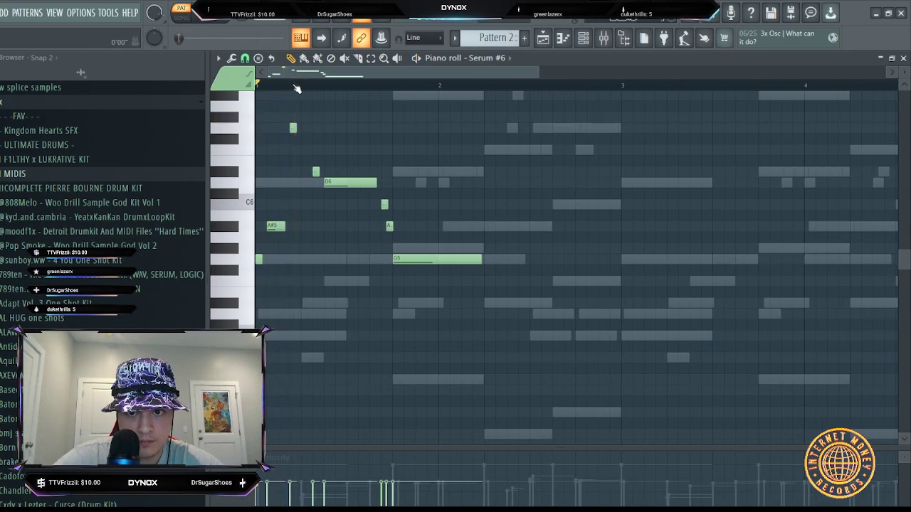
scroll(295, 86, "up", 3)
left_click_drag(338, 170, 338, 107)
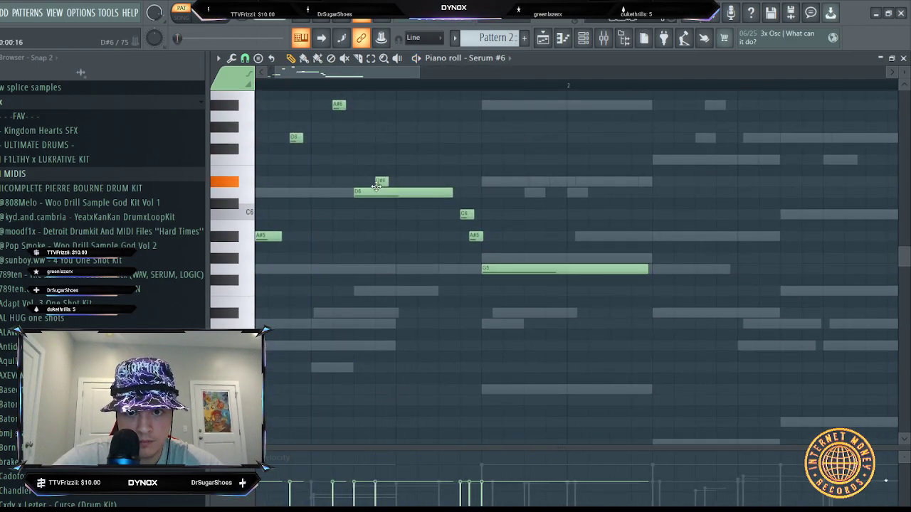
key("space")
scroll(386, 88, "down", 2)
scroll(386, 88, "up", 2)
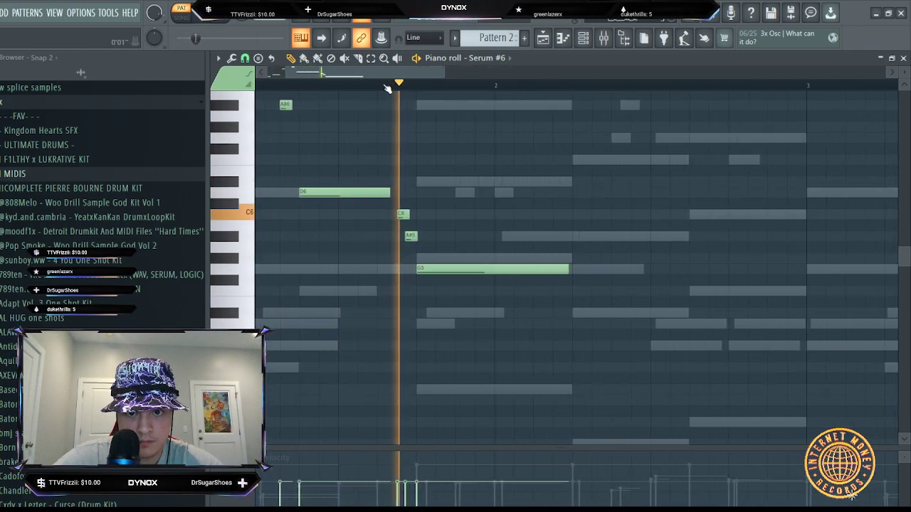
key("space")
- Add an A#5 note about two beats long from beat 2 of bar 2, followed by a one-beat D#6 note on beat 4
scroll(386, 86, "down", 1)
left_click(524, 237)
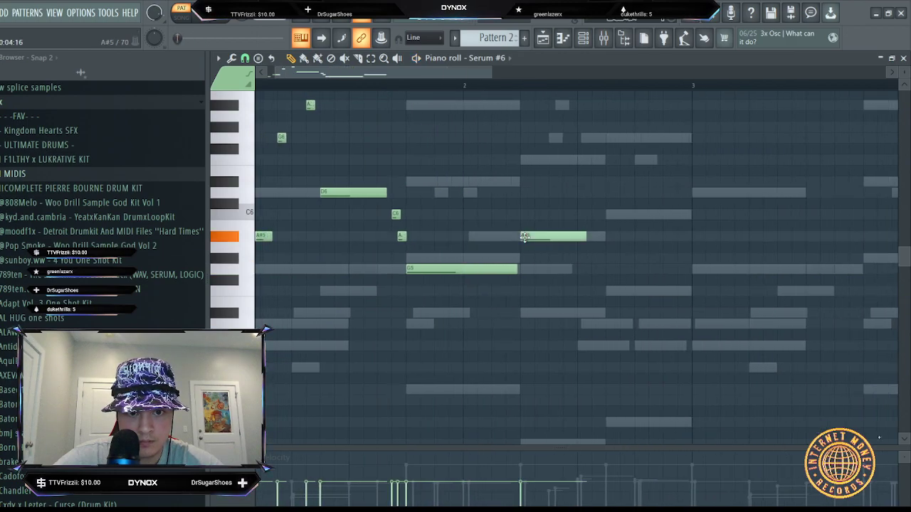
left_click(639, 215)
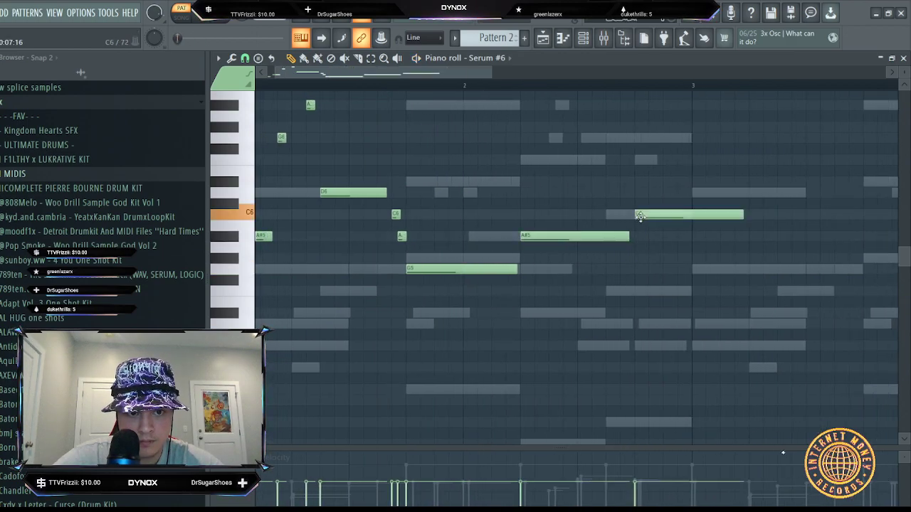
key("space")
left_click_drag(742, 215, 659, 214)
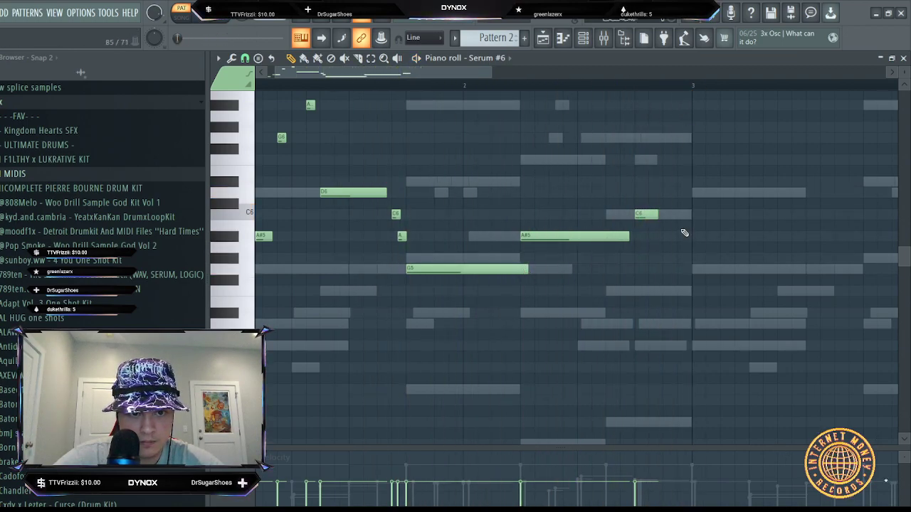
left_click_drag(645, 214, 689, 182)
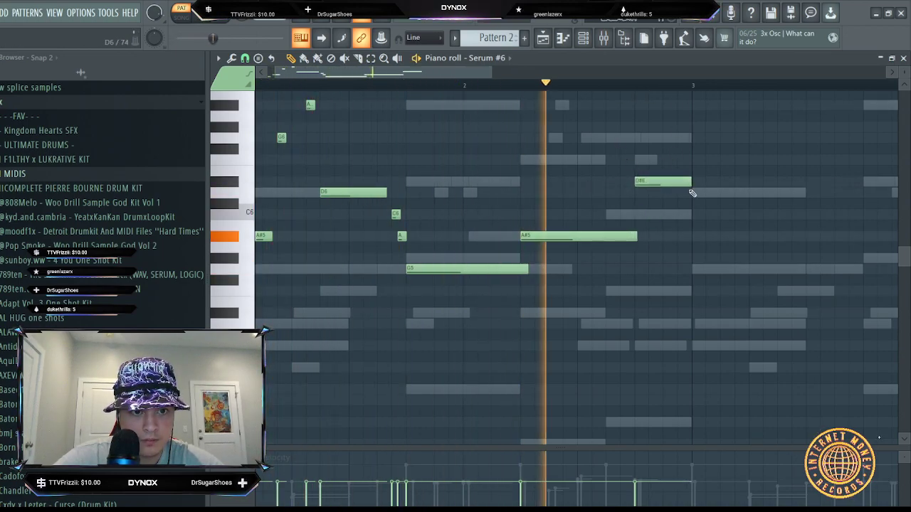
- Duplicate the two-bar Serum #6 phrase into bars 3 and 4 and play it
left_click_drag(702, 87, 240, 85)
key("ctrl+b")
left_click(509, 88)
key("space")
scroll(755, 86, "up", 2)
- Solo Serum #6, try its [LEAD] - COMET preset, and unsolo the channel to hear it with the other parts
left_click(588, 45)
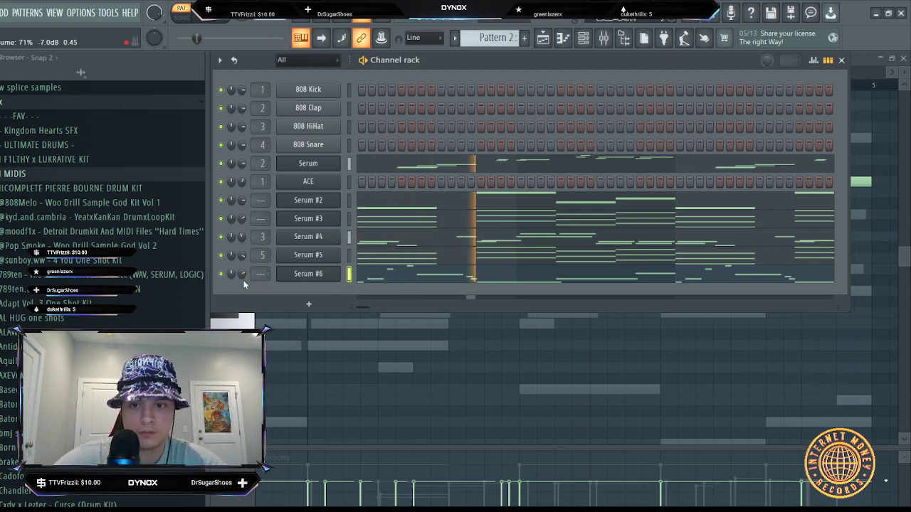
right_click(221, 274)
left_click(308, 274)
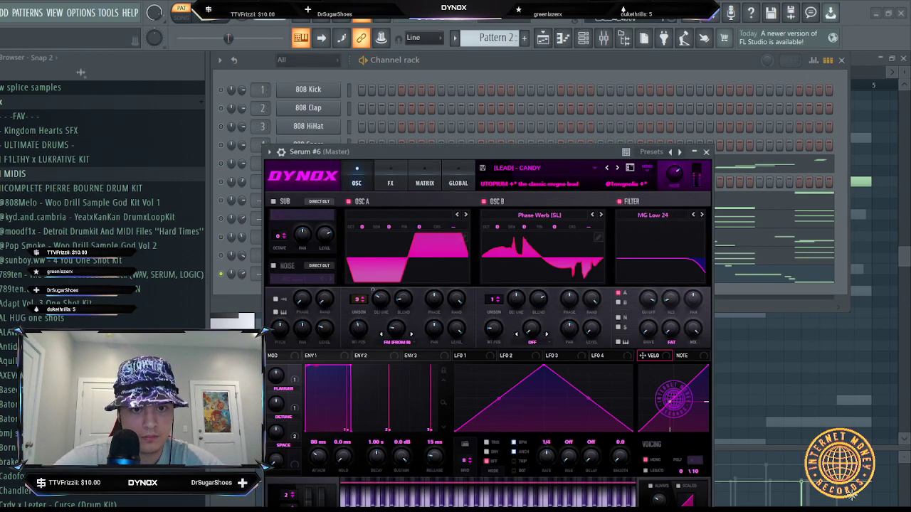
left_click(617, 168)
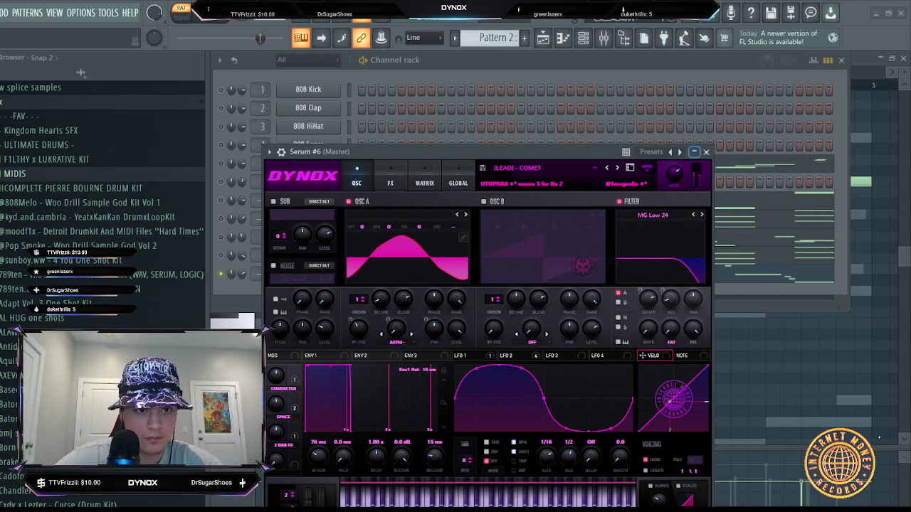
left_click(706, 152)
right_click(221, 274)
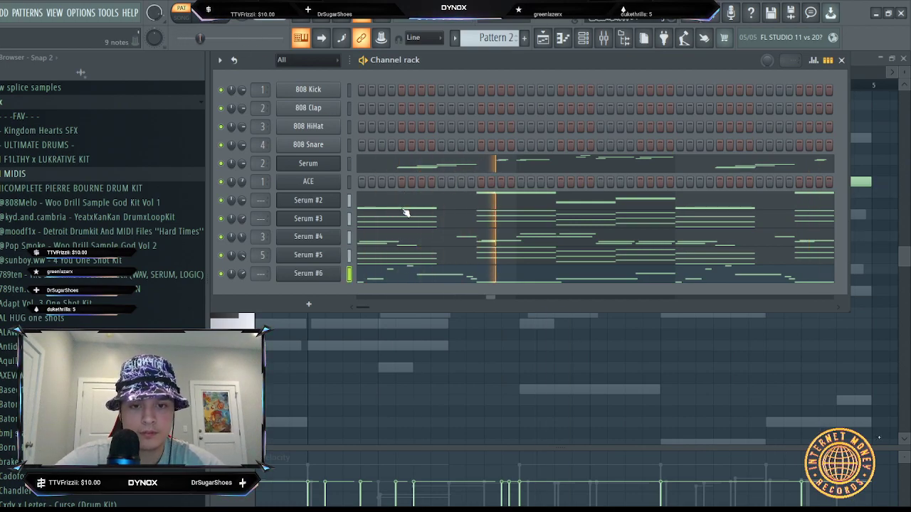
- Solo Serum #6, switch its preset to [LEAD] - MAGNETS, and bring the other channels back in
right_click(220, 273)
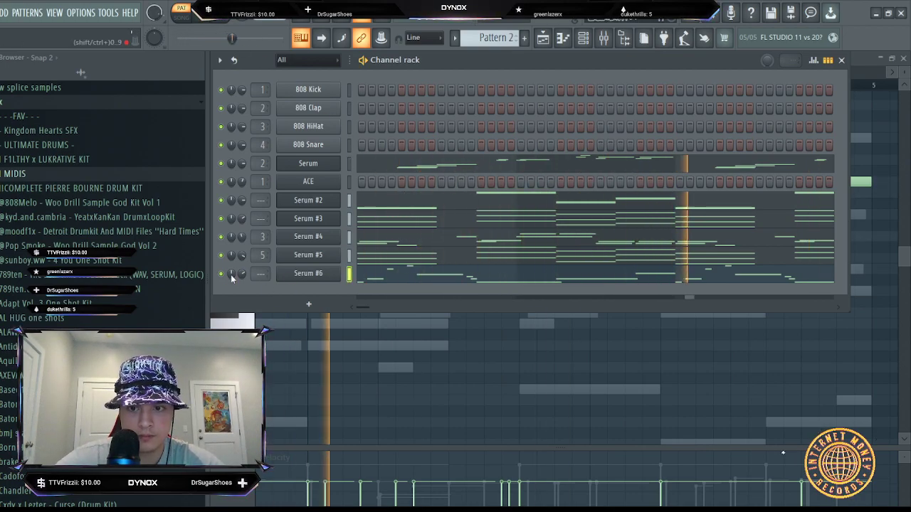
left_click(324, 276)
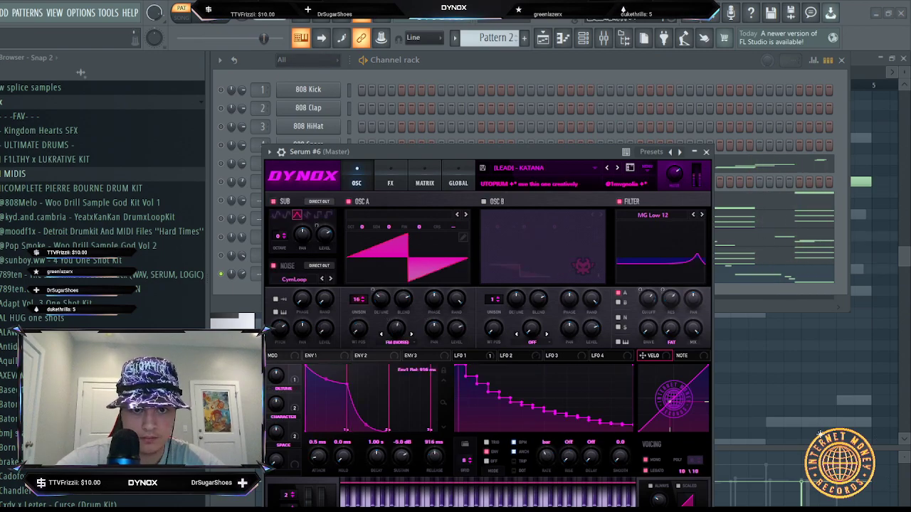
left_click(617, 168)
left_click(616, 168)
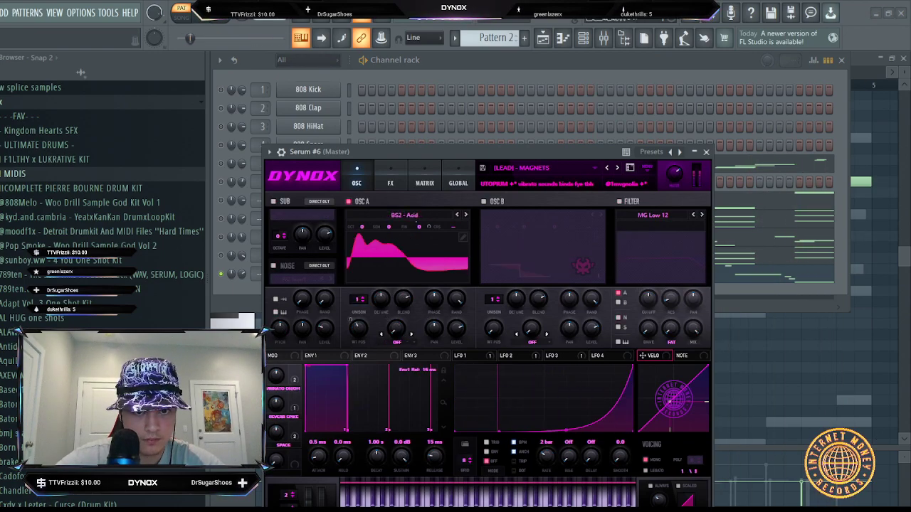
left_click(705, 152)
right_click(220, 274)
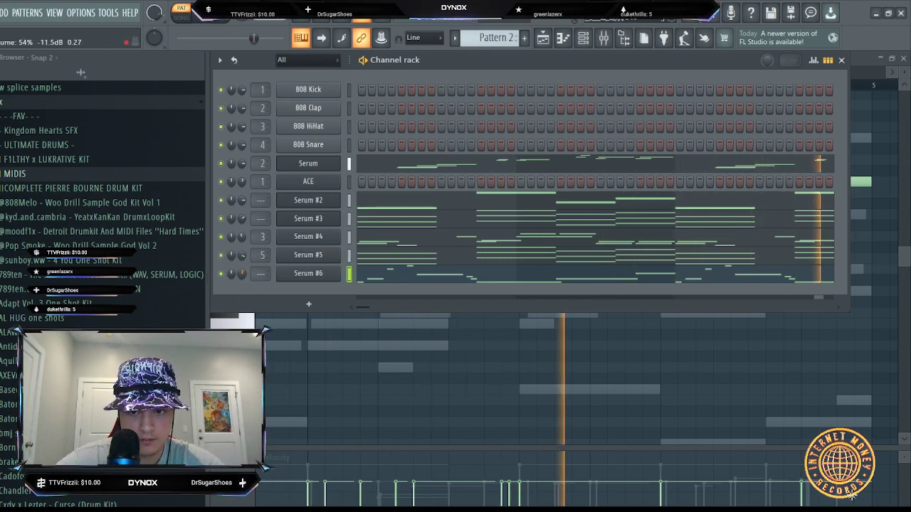
- Enable the equalizer in Serum #6's effects with a low cut at about 1123 Hz
left_click(308, 273)
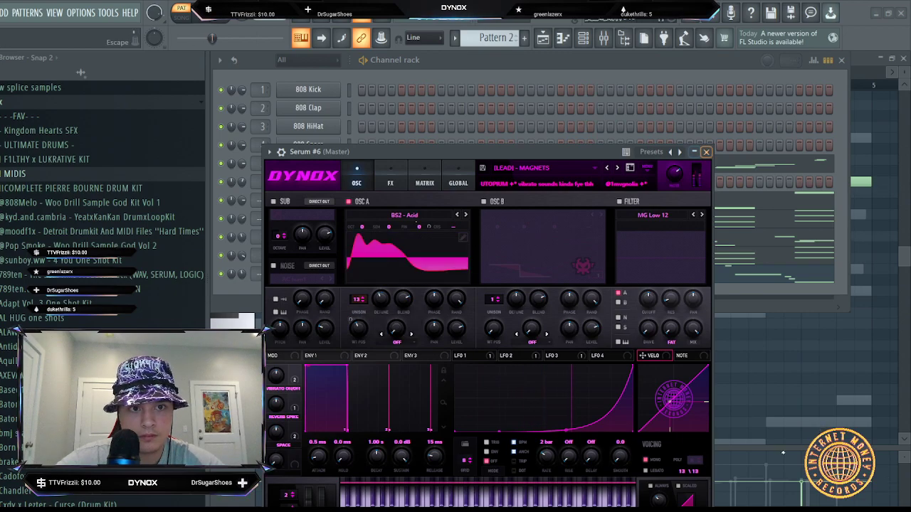
left_click(391, 182)
left_click(275, 323)
left_click(494, 337)
left_click_drag(444, 325, 443, 346)
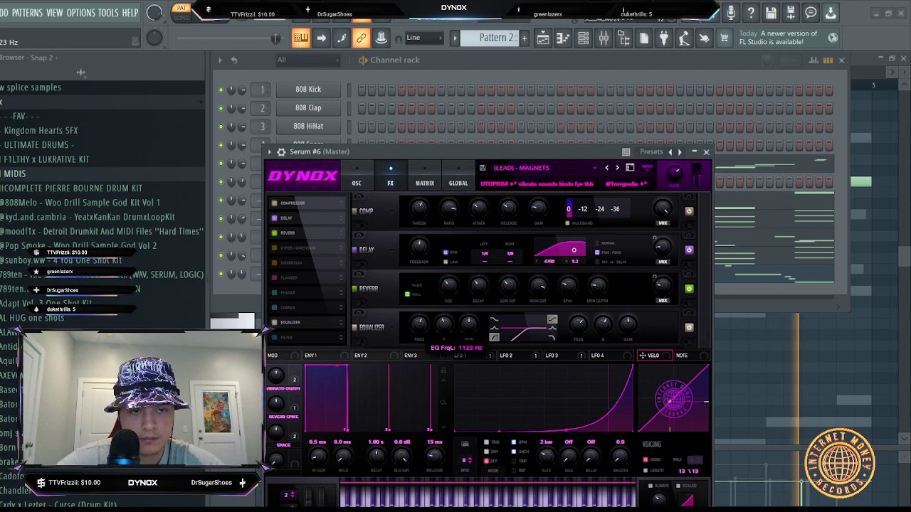
left_click(706, 152)
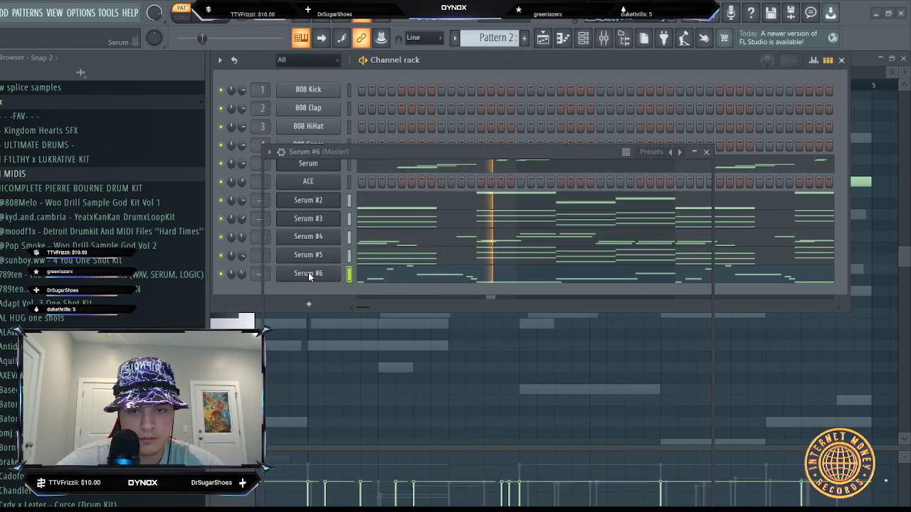
left_click(306, 274)
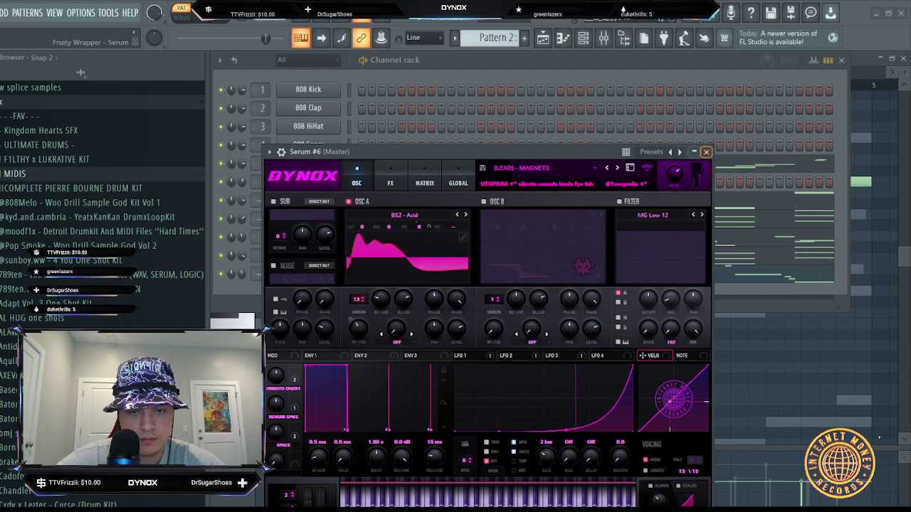
left_click(706, 152)
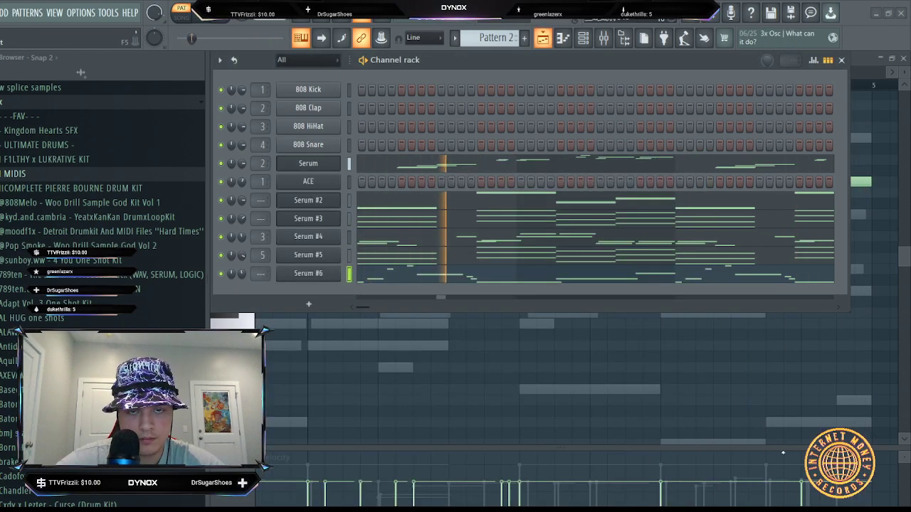
- Switch playback to song mode, listen to the two Pattern 2 clips in the playlist, and clear the selection
key("F5")
scroll(484, 90, "down", 3)
key("l")
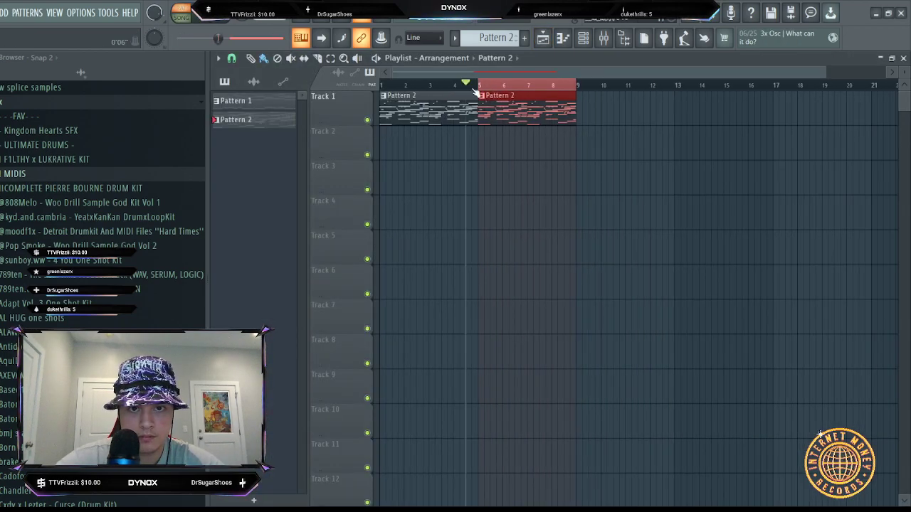
key("ctrl+d")
key("space")
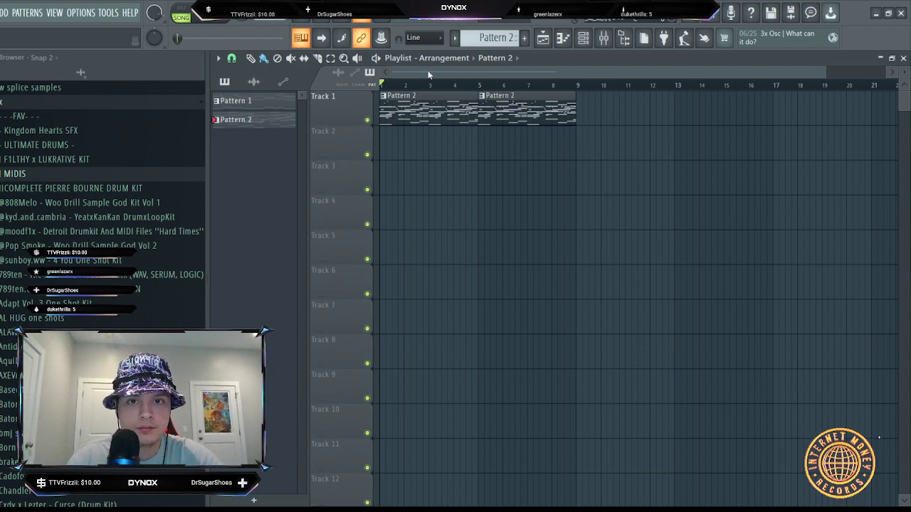
- Delete both Pattern 2 clips from Track 1 and split Pattern 2 by channel into separate Serum patterns
left_click(523, 39)
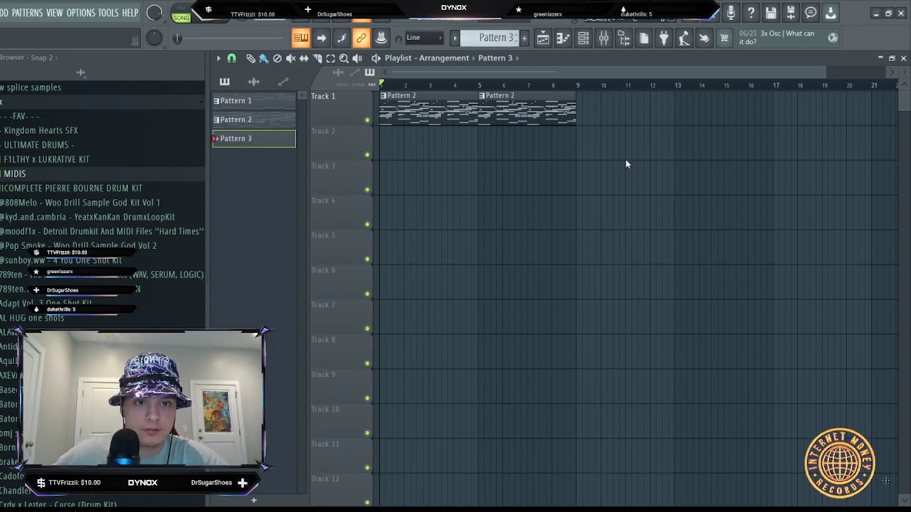
left_click(282, 121)
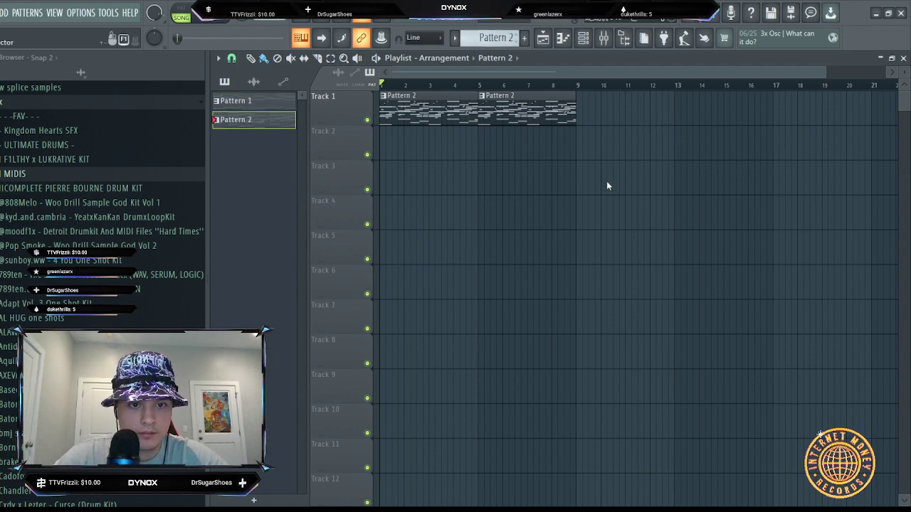
right_click(528, 110)
right_click(429, 110)
left_click(282, 81)
left_click(583, 41)
left_click(583, 41)
left_click(543, 41)
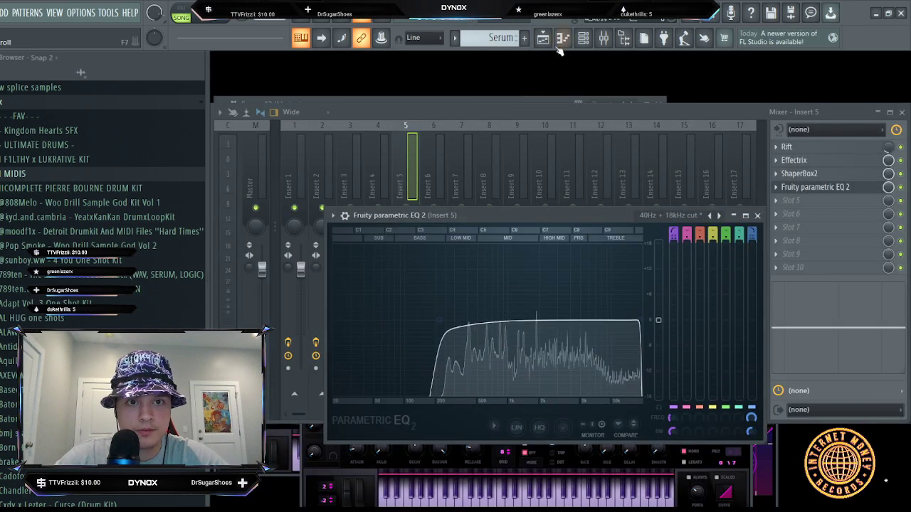
- Place the patterns Serum through Serum #6 together on Tracks 1 to 6 of the playlist, starting at bar 1
left_click(543, 40)
left_click(235, 82)
left_click(264, 119)
left_click(278, 213, "shift")
left_click_drag(279, 213, 388, 113)
- Duplicate the six Serum clips three times so they fill bars 1 to 16, and clear the selection
key("ctrl+b")
key("ctrl+b")
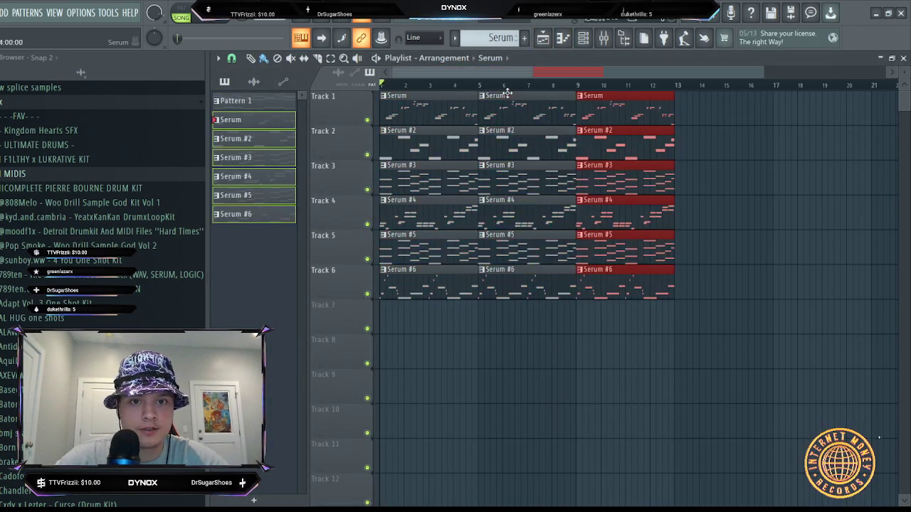
key("ctrl+b")
key("ctrl+d")
key("space")
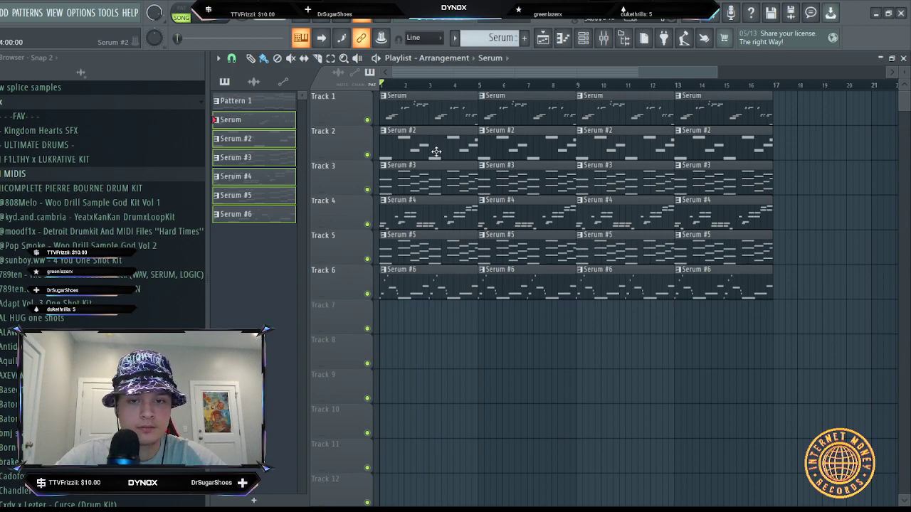
- Delete early clips so Serum #2 enters at bar 5, Serum #3 at bar 9, and Serum #4 to #6 at bar 13
mouse_move(416, 149)
left_mouse_down()
mouse_move(417, 177)
mouse_move(533, 286)
mouse_move(521, 188)
mouse_move(566, 224)
mouse_move(616, 232)
mouse_move(665, 300)
mouse_move(694, 295)
left_mouse_up()
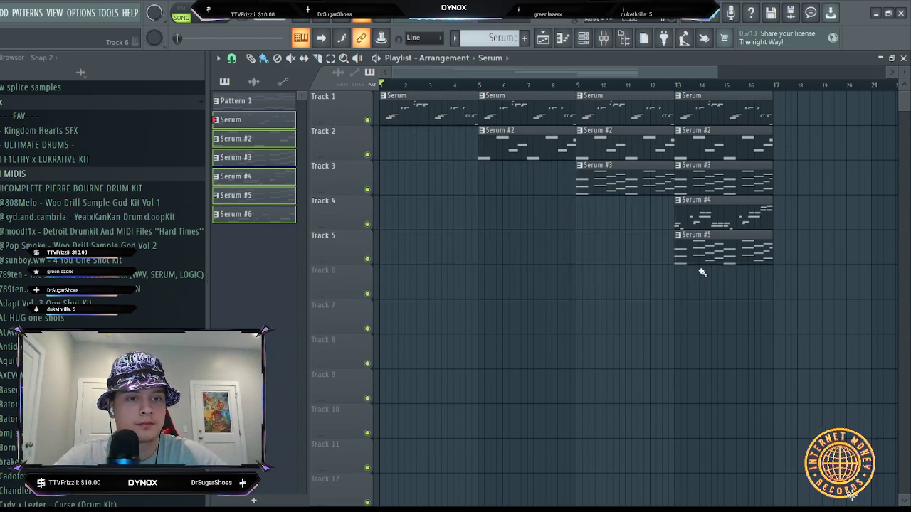
key("ctrl+z")
right_click(630, 276)
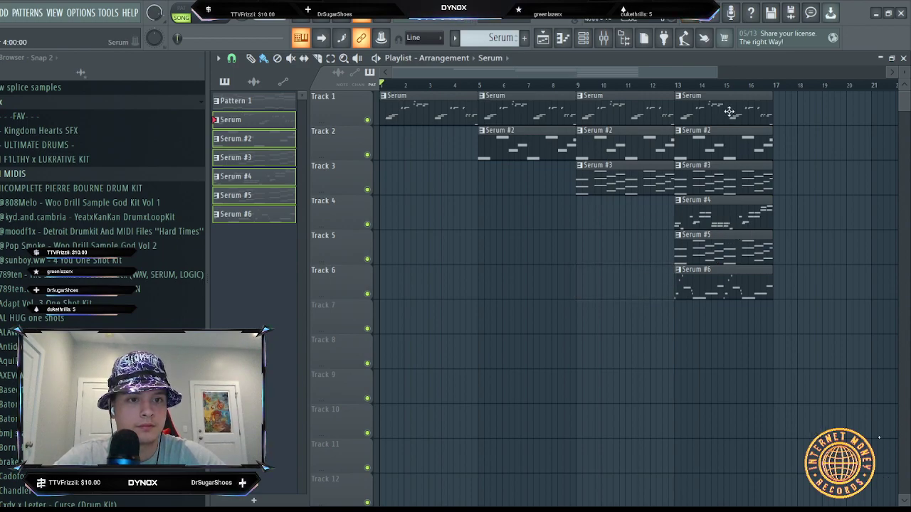
- Duplicate the bar 13 to 16 clips of all six tracks twice, filling bars 17 to 24
scroll(703, 82, "right", 5)
mouse_move(651, 84)
left_mouse_down()
mouse_move(589, 85)
mouse_move(640, 86)
left_mouse_up()
scroll(573, 92, "down", 3)
left_click(577, 86)
key("ctrl+b")
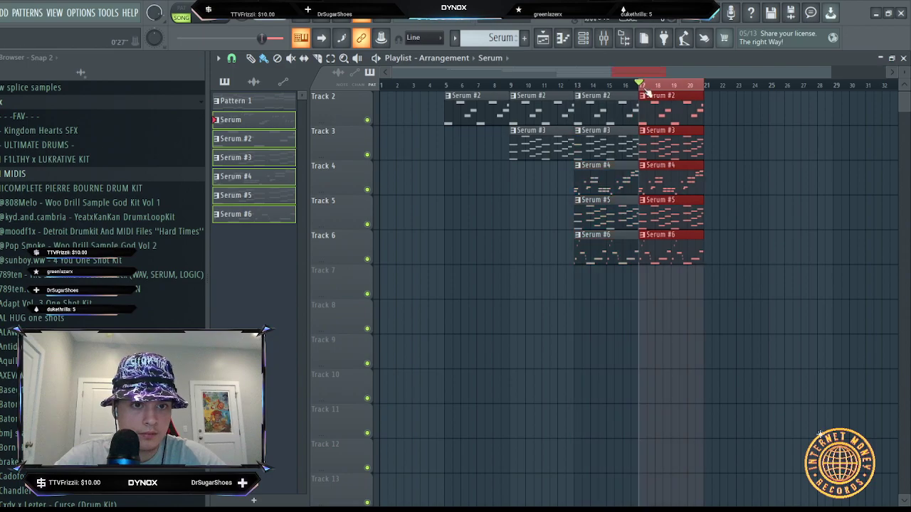
key("ctrl+b")
- Delete the Serum #5 clip at bar 13 and the Serum #6 clips at bars 13 and 17
scroll(597, 246, "up", 1)
right_click(597, 246)
right_click(612, 281)
right_click(659, 281)
- Delete the remaining overlapping clips so each Serum part keeps a single four-bar clip at its entry point
right_click(614, 112)
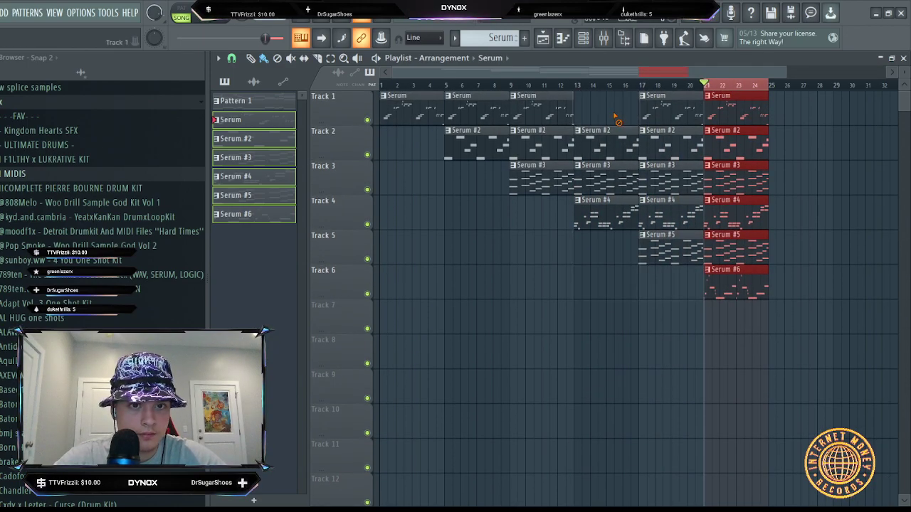
right_click(620, 139)
right_click(662, 112)
right_click(683, 174)
right_click(708, 191)
right_click(732, 213)
right_click(733, 249)
right_click(733, 142)
right_click(733, 110)
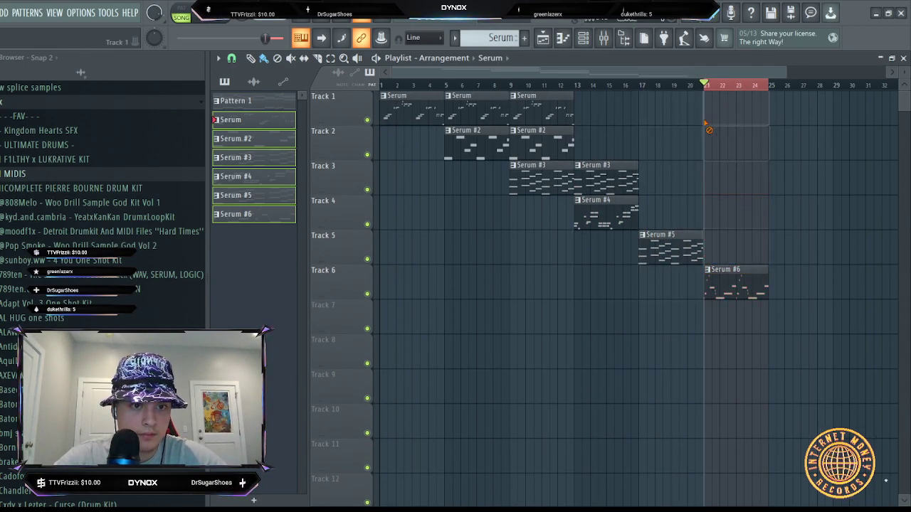
right_click(605, 178)
right_click(541, 142)
right_click(541, 110)
right_click(491, 111)
- Space the clips with one-bar gaps, moving Serum #2 to bar 6, #3 to 11, #4 to 16, #5 to 21 and #6 to 26
left_click_drag(447, 85, 630, 85)
scroll(803, 86, "down", 1)
left_click_drag(803, 85, 797, 85)
left_click_drag(475, 150, 486, 151)
left_click(548, 90)
mouse_move(535, 170)
left_mouse_down()
mouse_move(604, 171)
mouse_move(550, 171)
left_mouse_up()
left_click_drag(616, 204, 647, 204)
left_click_drag(665, 245, 711, 245)
left_click_drag(725, 283, 799, 286)
- Play the spaced-out arrangement from the end of the Serum clip into the Serum #2 clip
left_click(434, 86)
key("space")
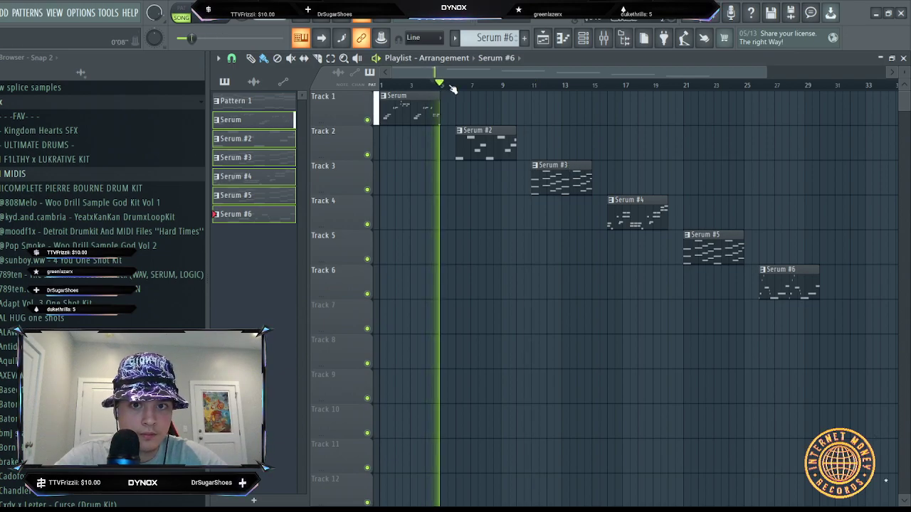
scroll(451, 88, "down", 1)
scroll(448, 86, "up", 3)
scroll(447, 86, "up", 2)
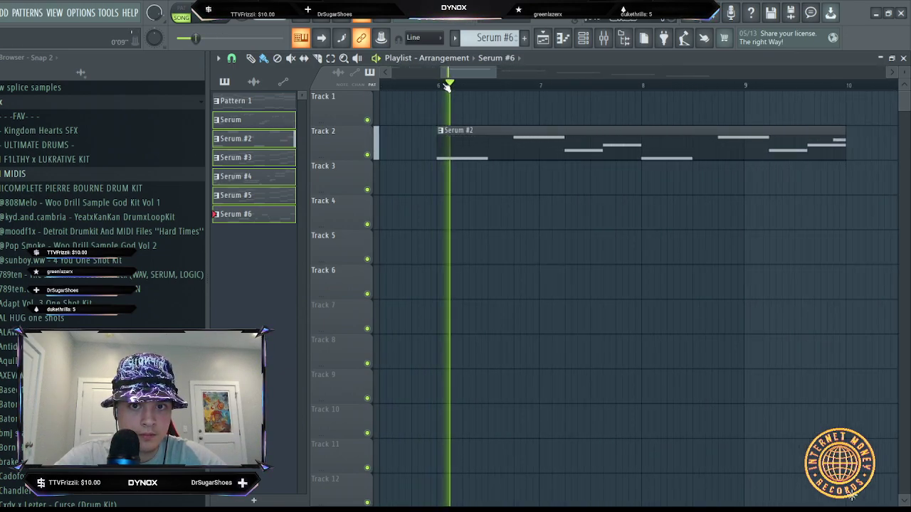
scroll(470, 86, "down", 5)
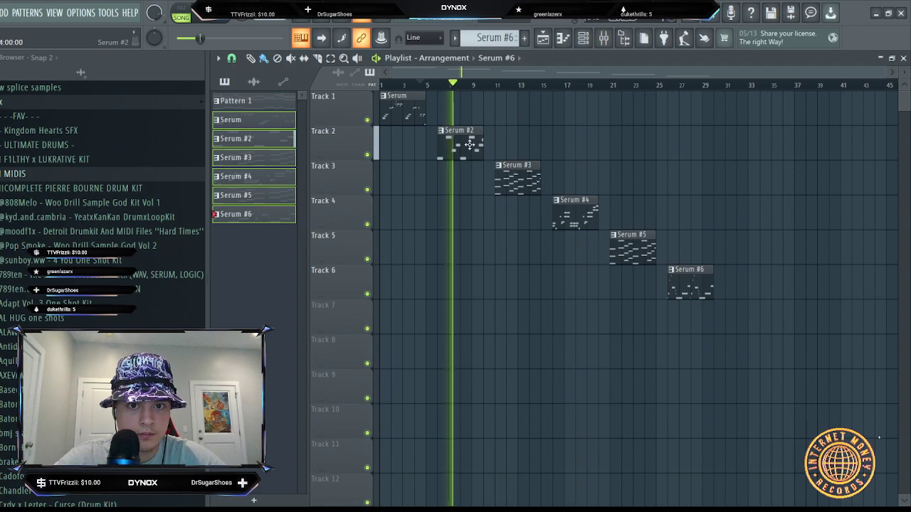
- Play back the spaced-out arrangement and look over the mixer and channel rack before returning to the playlist
key("space")
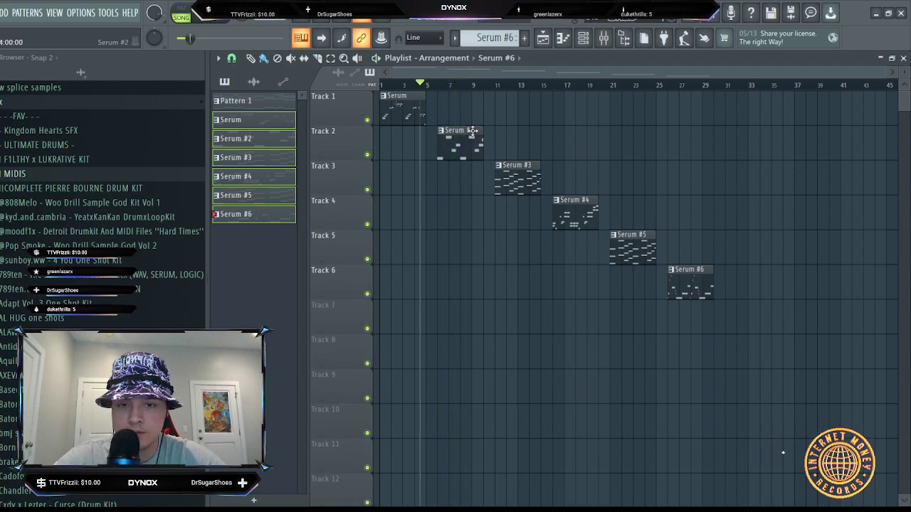
key("ctrl+a")
left_click(602, 40)
left_click(601, 40)
left_click(583, 38)
key("space")
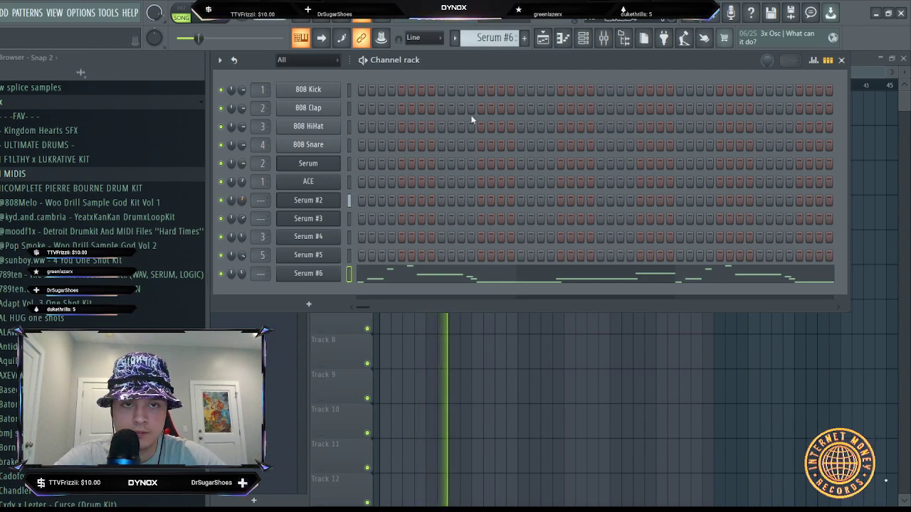
left_click(543, 39)
left_click(422, 84)
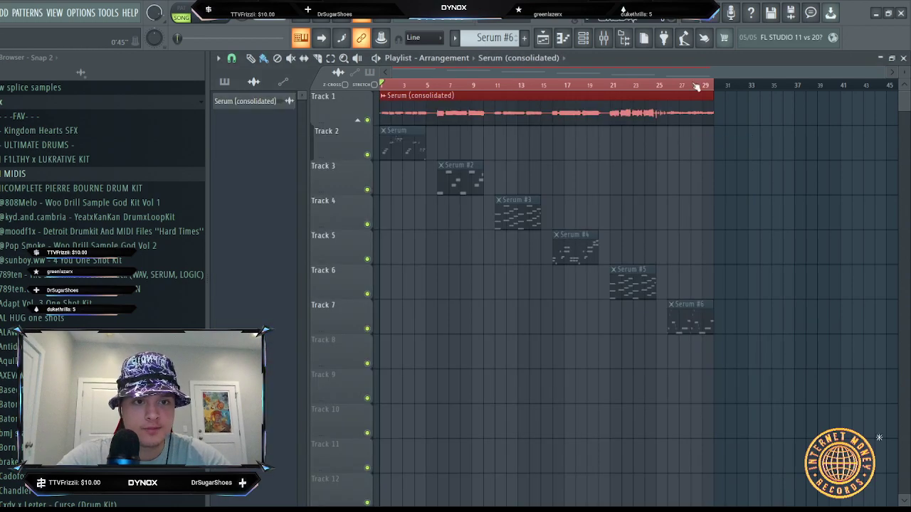
- Play the consolidated Serum audio clip from the Serum #6 section at bar 26, and return the playhead to the start
scroll(668, 87, "up", 5)
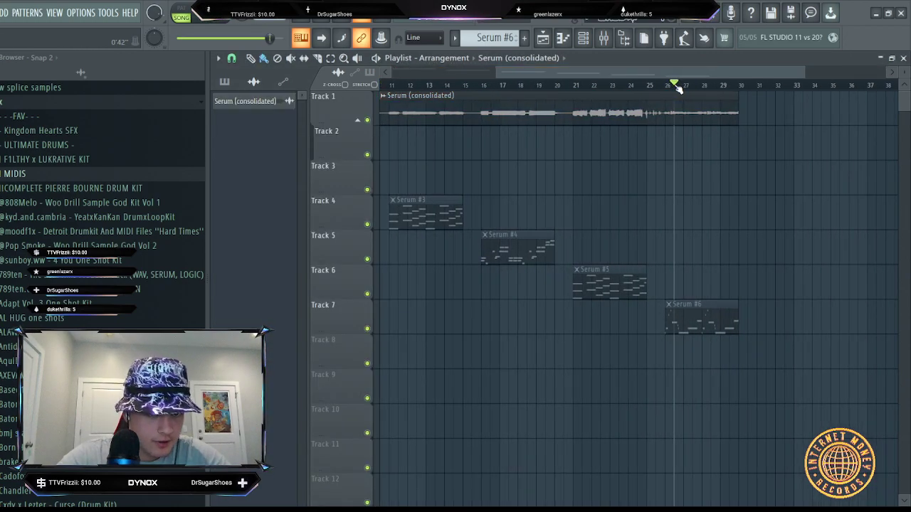
key("space")
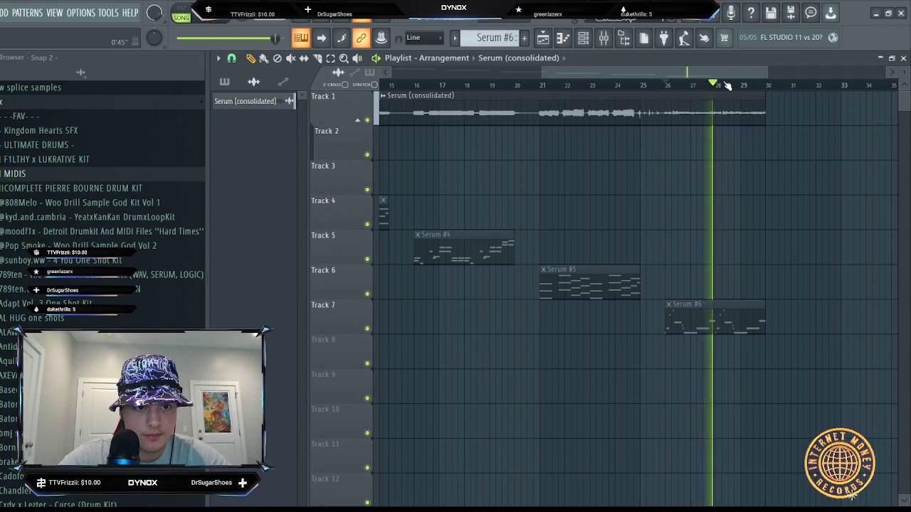
scroll(726, 86, "down", 3)
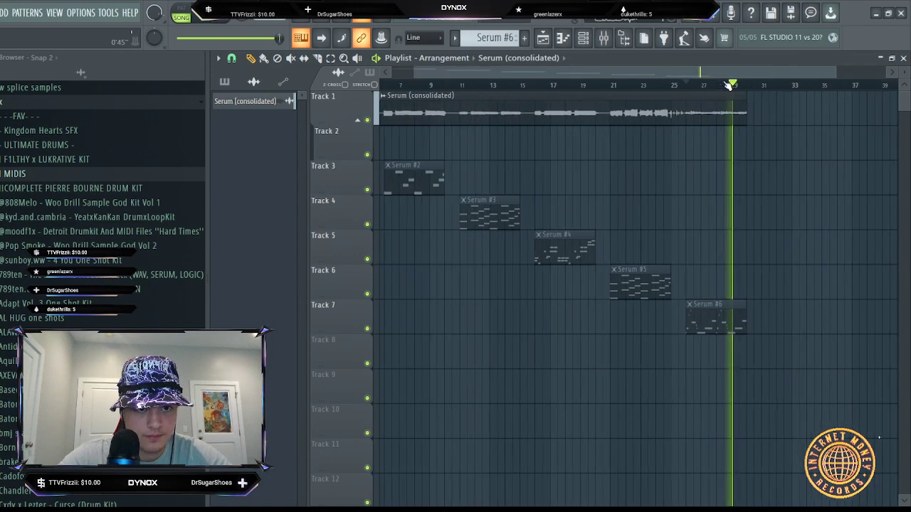
scroll(724, 84, "up", 2)
left_click_drag(685, 69, 445, 66)
left_click_drag(396, 84, 312, 83)
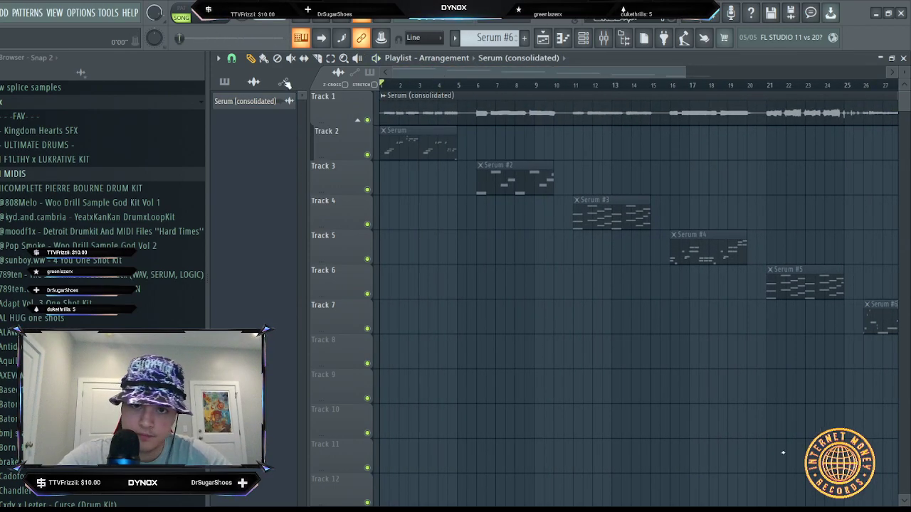
- Slice the consolidated audio clip on Track 1 at bars 6, 11, 16, 21 and 26
scroll(401, 85, "up", 2)
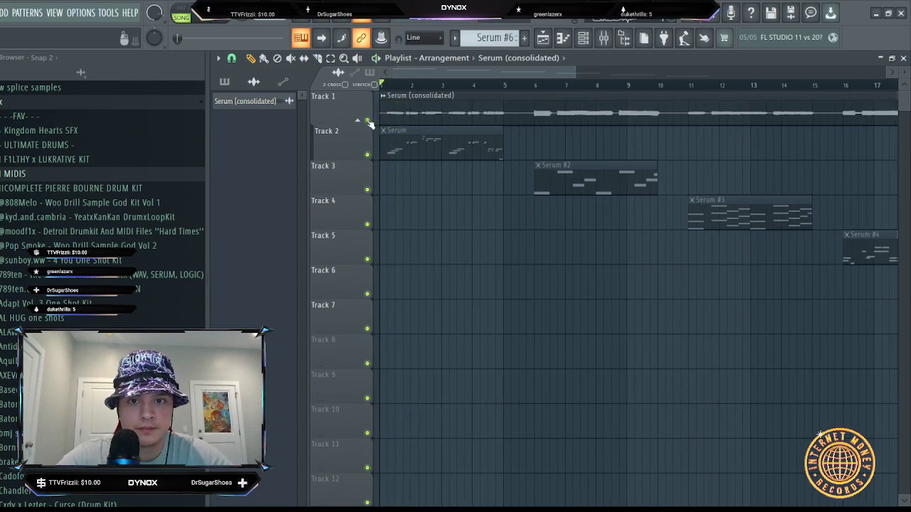
scroll(427, 86, "down", 3)
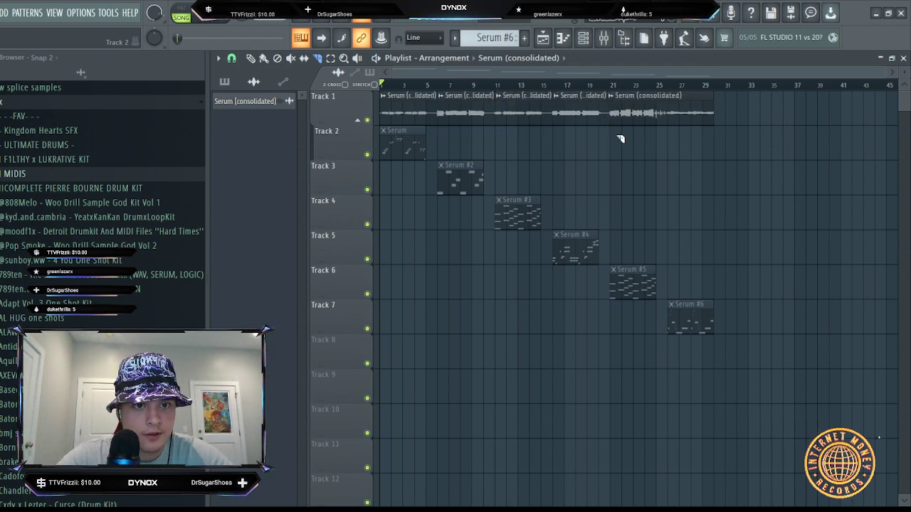
scroll(665, 101, "up", 3)
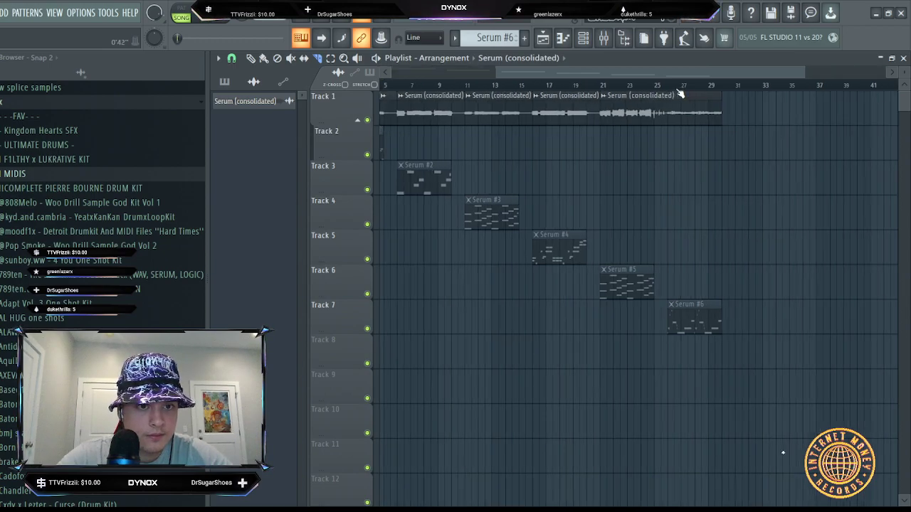
scroll(662, 90, "down", 3)
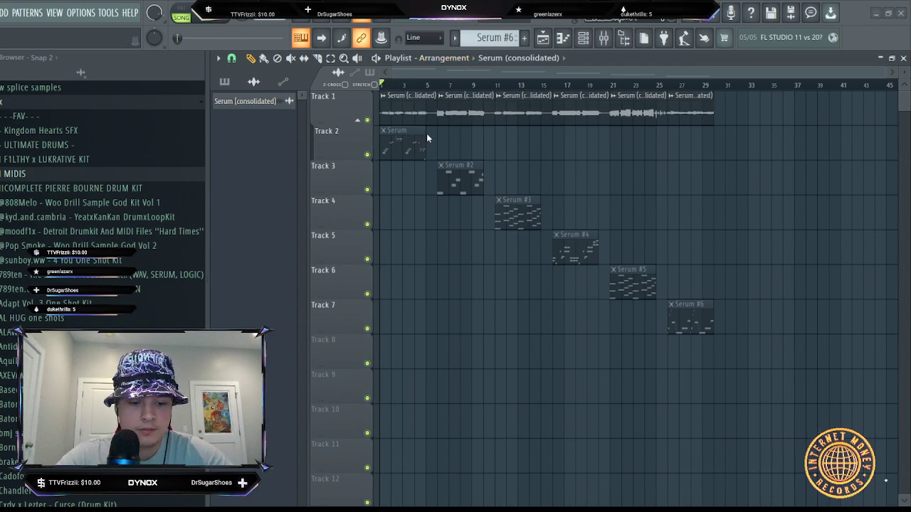
- Clear the muted pattern clips and move the bar 6 and bar 11 audio slices to bar 1 on Tracks 8 and 4
left_click_drag(397, 133, 773, 365)
left_click_drag(466, 114, 324, 184)
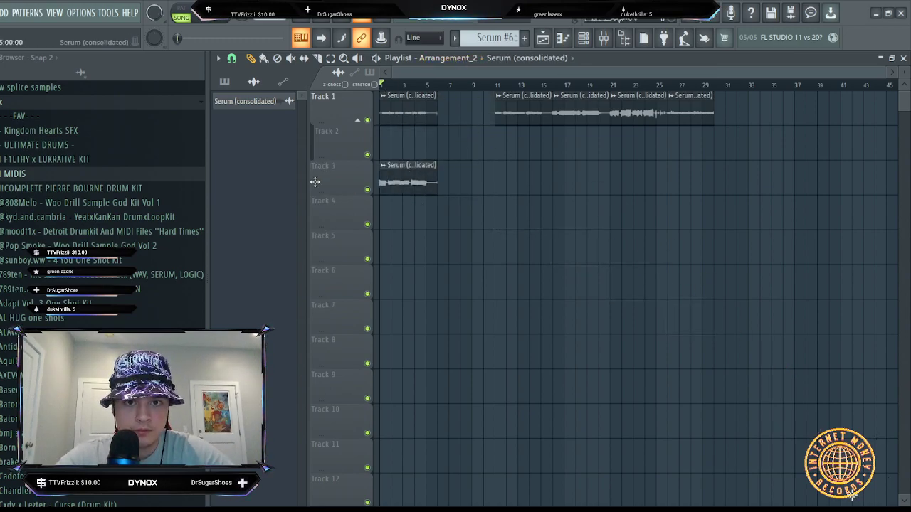
left_click_drag(524, 112, 407, 217)
left_click_drag(395, 180, 394, 353)
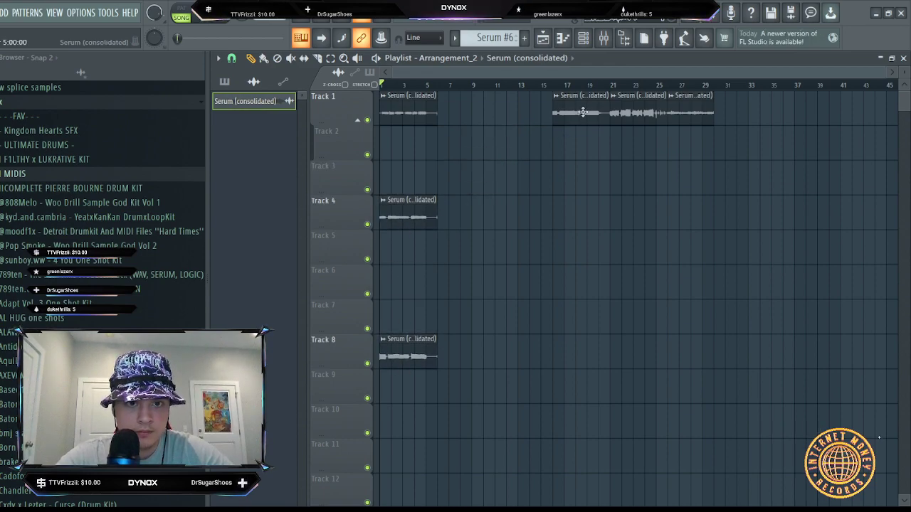
- Move the bar 16 and 21 slices to bar 1 on Tracks 2 and 3, the last to bar 5 on Track 5, and the Track 8 clip to Track 6
left_click_drag(583, 112, 408, 147)
left_click_drag(634, 113, 403, 192)
left_click_drag(690, 115, 448, 258)
left_click_drag(407, 348, 404, 279)
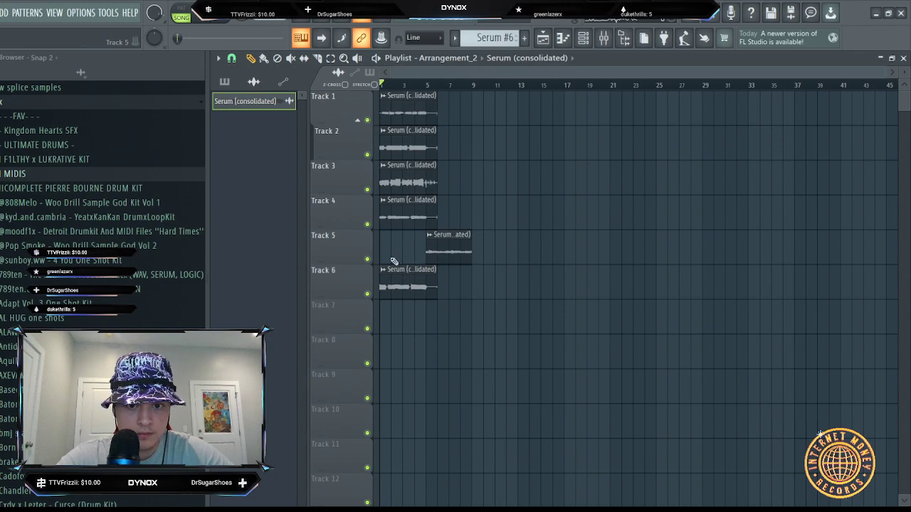
- Play the stacked clips and slice the ones on Tracks 1 to 4 and 6 at bar 5
key("space")
scroll(399, 92, "up", 5)
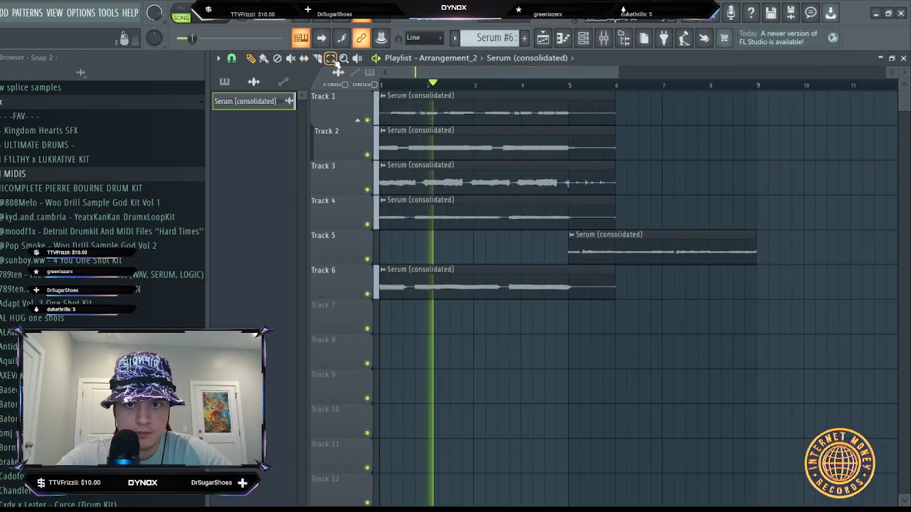
left_click_drag(569, 98, 584, 228)
key("ctrl+z")
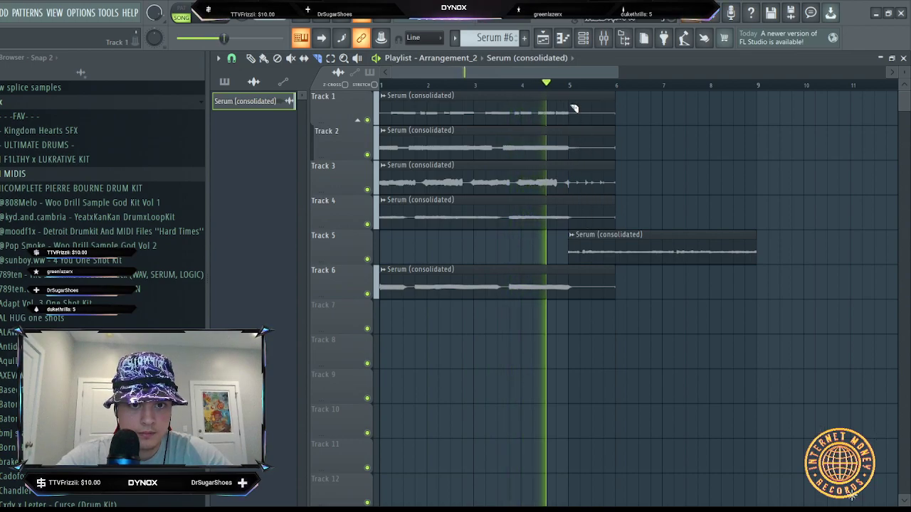
key("space")
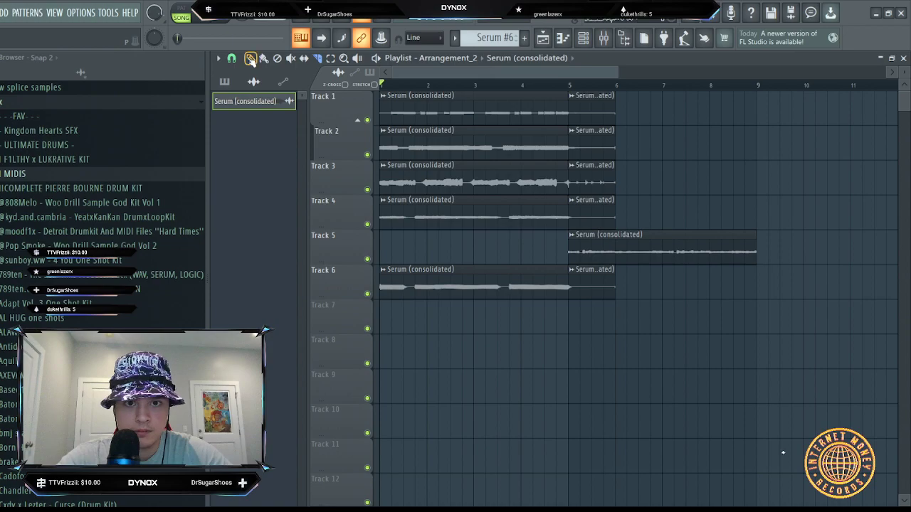
- Delete the one-bar tails after bar 5 on Tracks 1 to 4 and 6
right_click(602, 115)
right_click(601, 147)
right_click(601, 178)
right_click(593, 285)
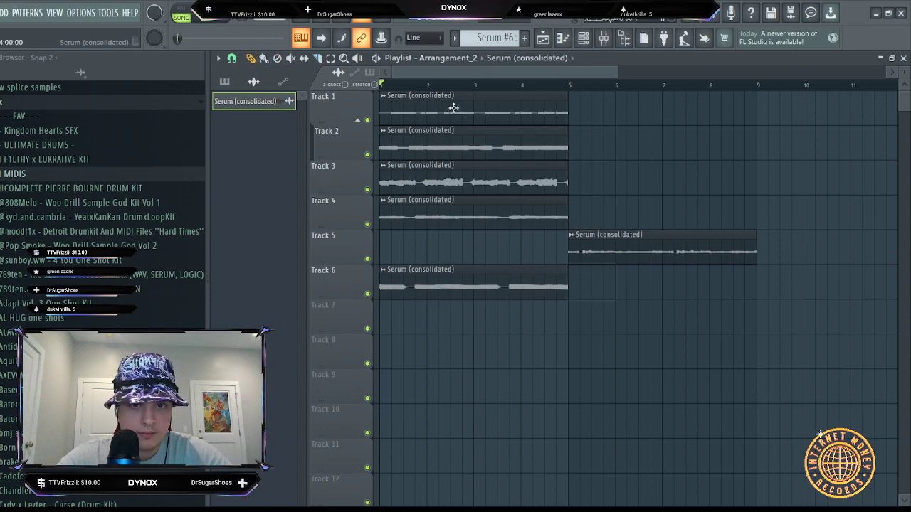
- Duplicate the five four-bar clips to bar 5 and delete the new copies on Tracks 4 and 1
left_click(331, 59)
left_click_drag(620, 92, 345, 226)
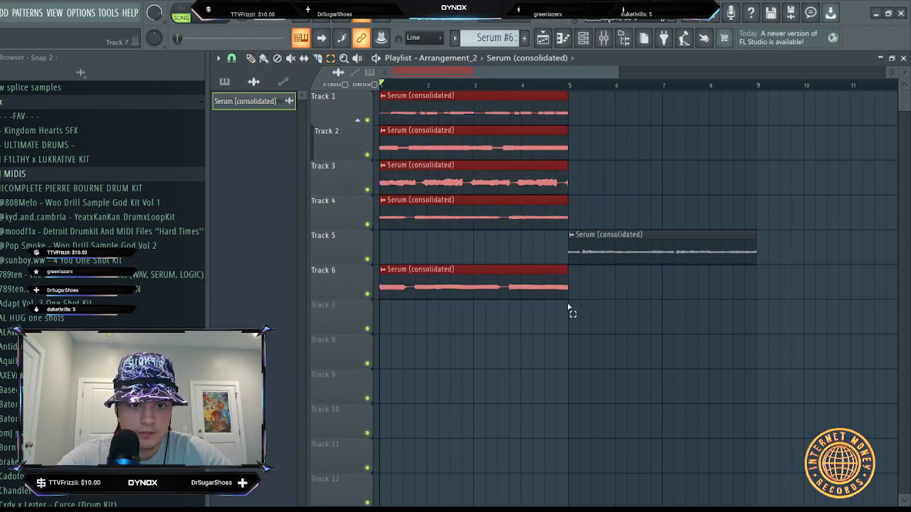
key("ctrl+b")
right_click(673, 206)
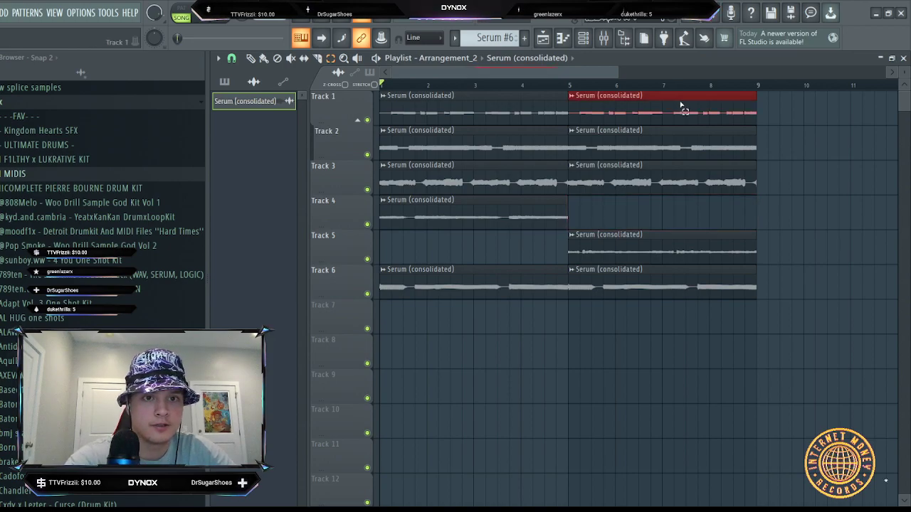
right_click(682, 103)
- Play from bar 5 and make the Track 5 audio clip unique
key("space")
left_click(559, 85)
scroll(573, 86, "down", 3)
scroll(572, 87, "up", 4)
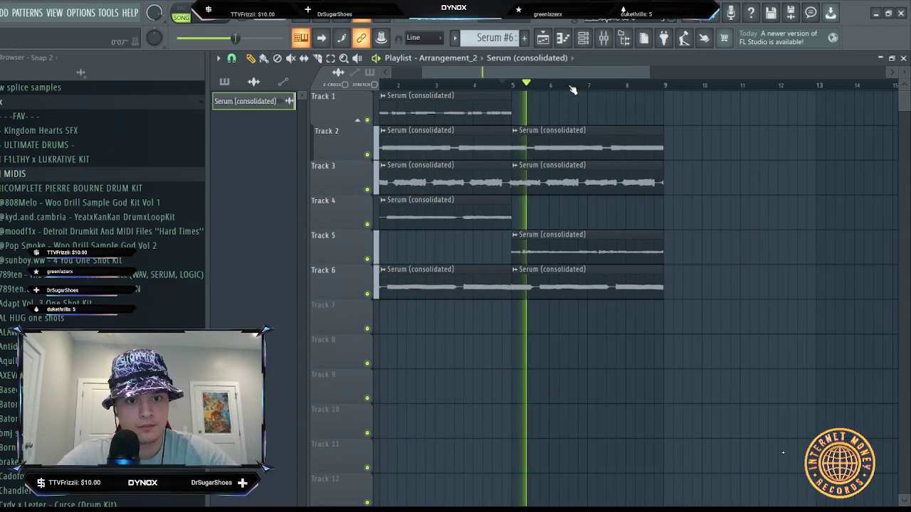
double_click(579, 242)
left_click(622, 168)
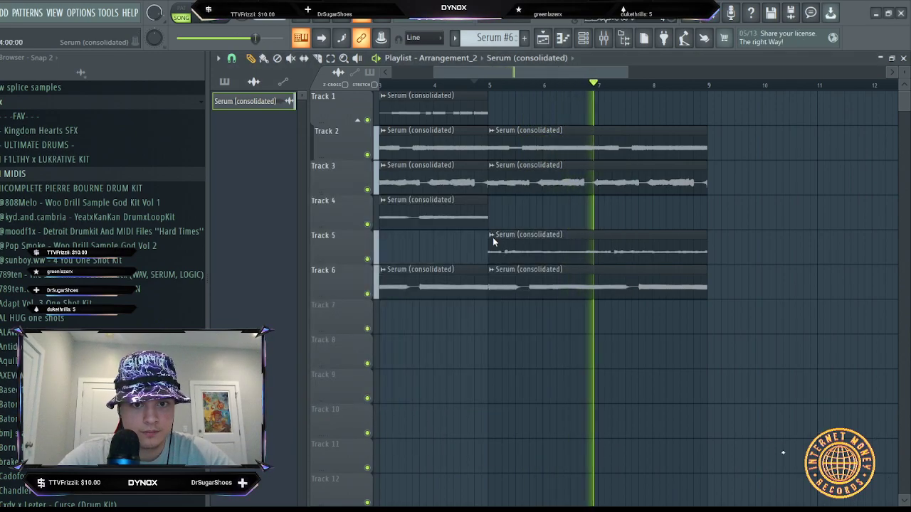
left_click(532, 320)
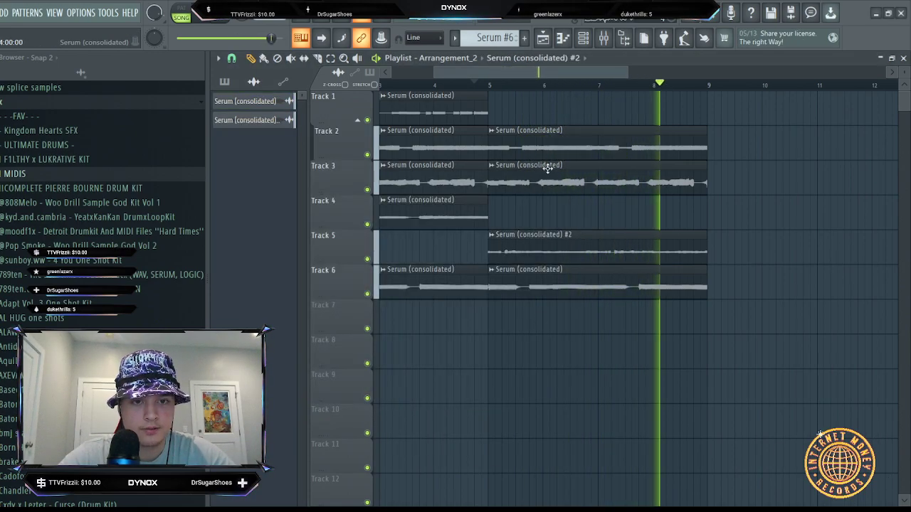
- Audition Track 6 and Track 4 on their own by soloing each during playback
key("space")
right_click(369, 294)
key("space")
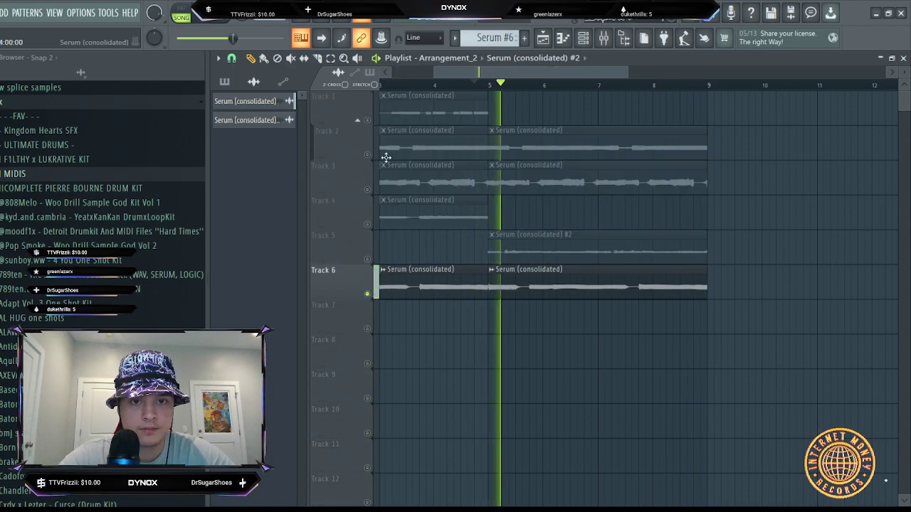
right_click(368, 293)
scroll(570, 84, "down", 1)
scroll(570, 84, "down", 2)
key("space")
right_click(368, 223)
key("space")
left_click(382, 85)
- Place a copy of the Track 4 clip at bar 5, delete Track 2's bar 5 clip, and play from there with all tracks unsoloed
left_click(420, 217)
left_click(506, 212)
right_click(543, 146)
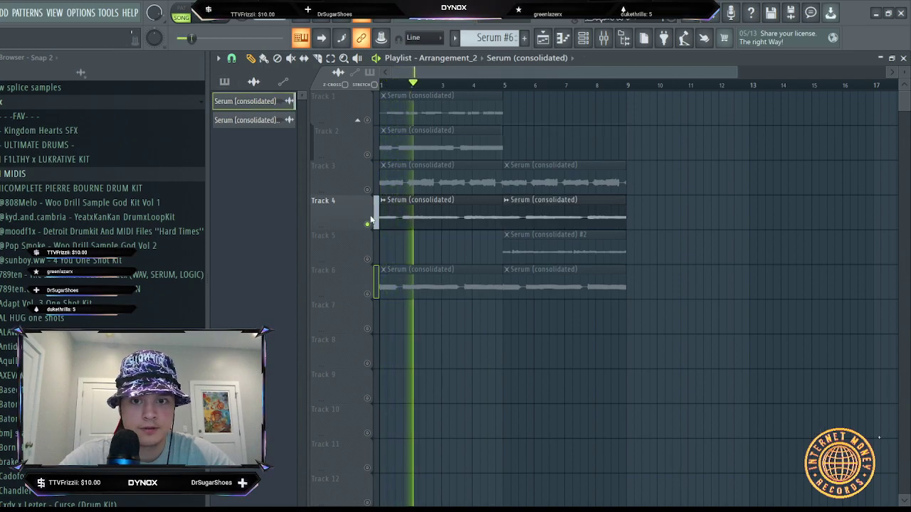
right_click(367, 224)
left_click(506, 85)
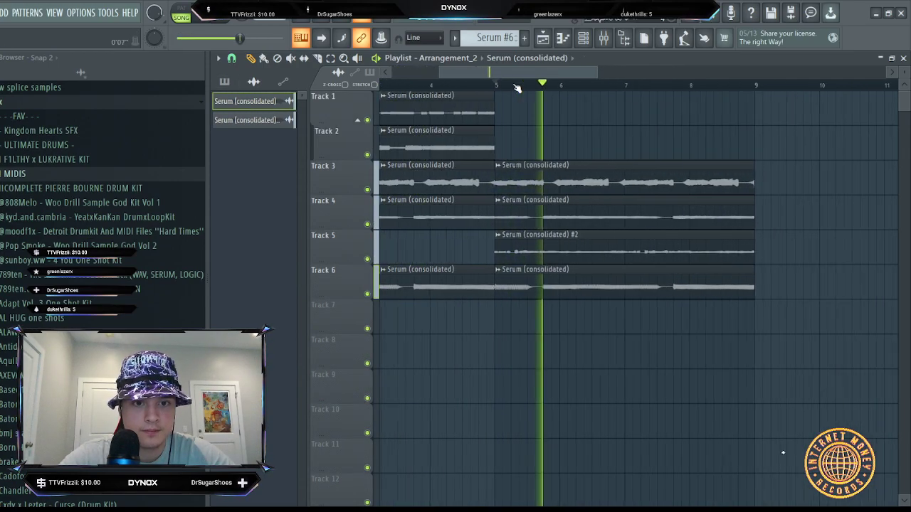
- Set the Track 5 audio clip's time-stretching mode to Auto and adjust its time-stretching pitch
double_click(547, 246)
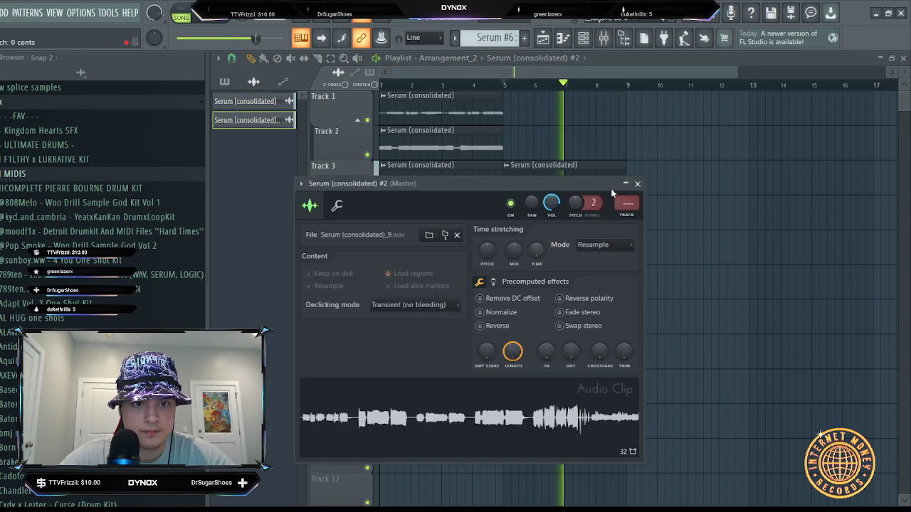
left_click(635, 182)
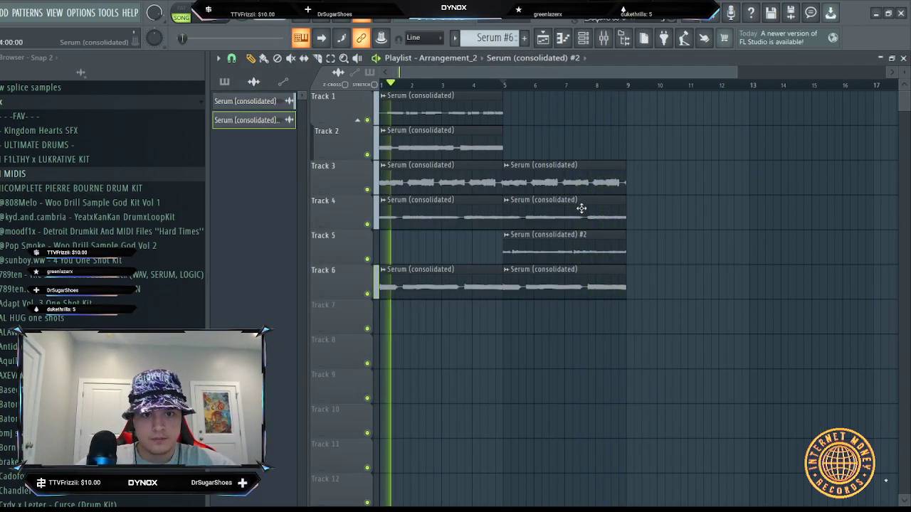
double_click(546, 250)
left_click(637, 184)
double_click(489, 247)
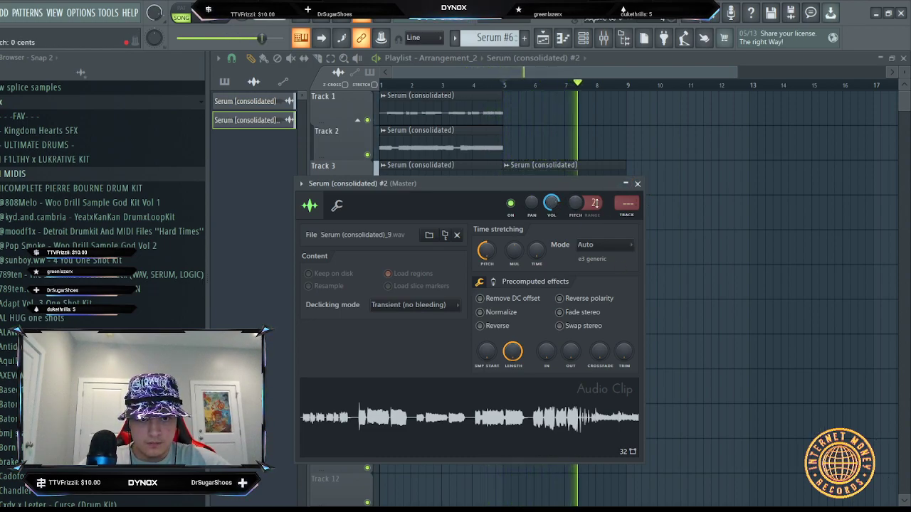
left_click(637, 184)
- Stop playback, move the Track 5 clip to bar 1 and delete the remaining clips at bar 5
scroll(571, 86, "down", 3)
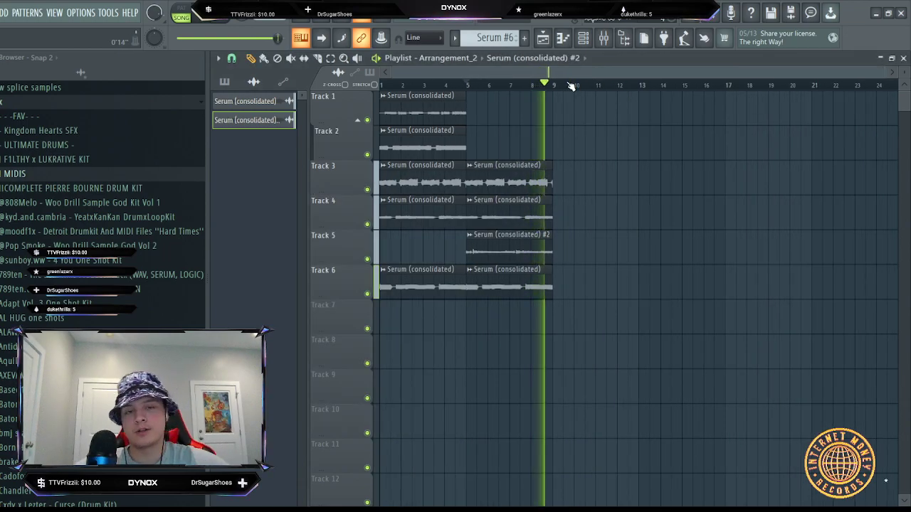
scroll(571, 86, "up", 2)
key("space")
scroll(444, 85, "down", 2)
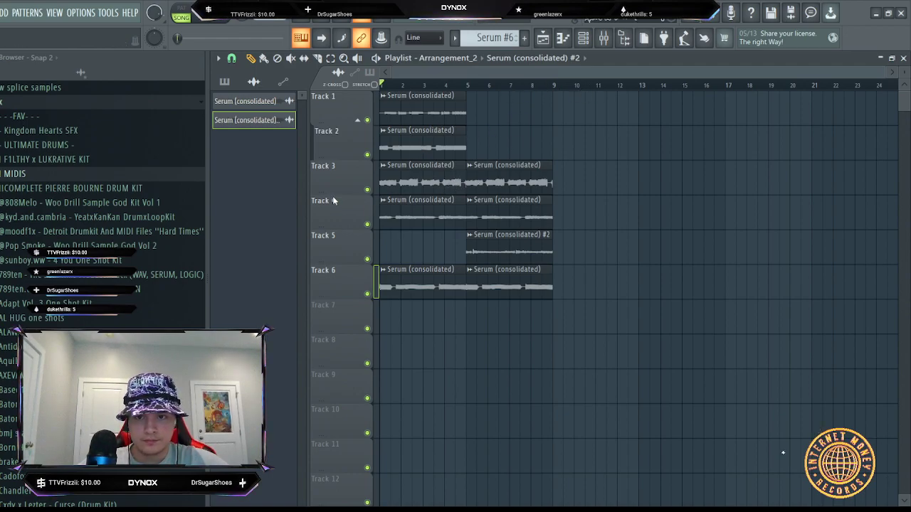
left_click_drag(500, 242, 413, 244)
right_click(527, 193)
- Duplicate the four-bar section across all six tracks four times, extending the arrangement to bar 21
left_click_drag(469, 86, 264, 81)
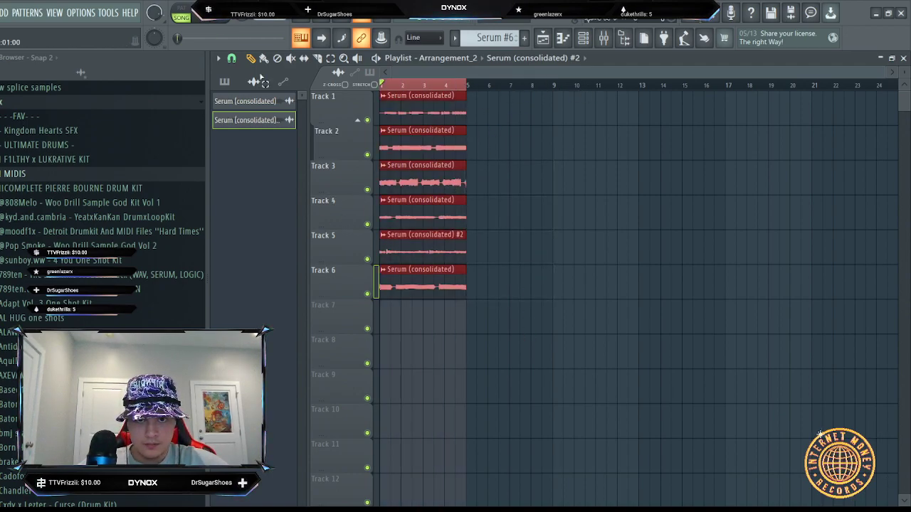
key("ctrl+b")
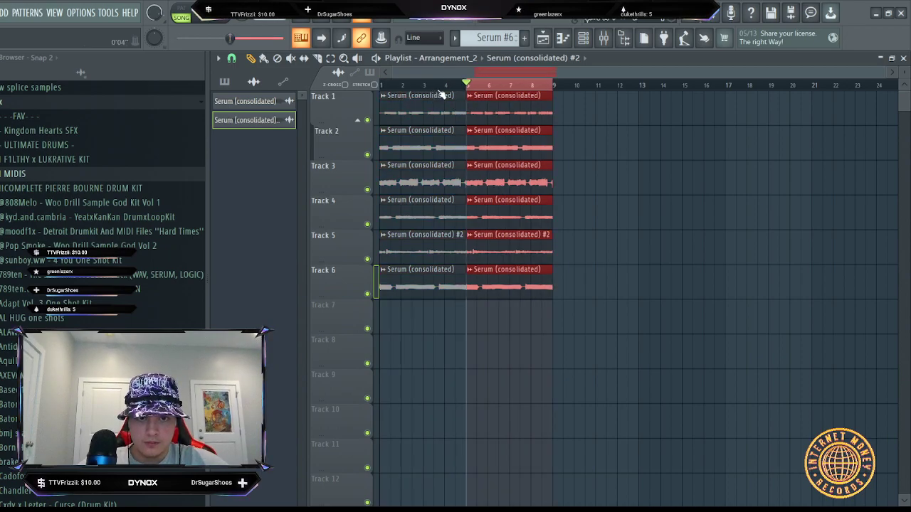
key("ctrl+b")
key("ctrl+b")
key("ctrl+b")
- Play from the beginning and delete the Track 6 clip at bar 1
left_click(444, 84)
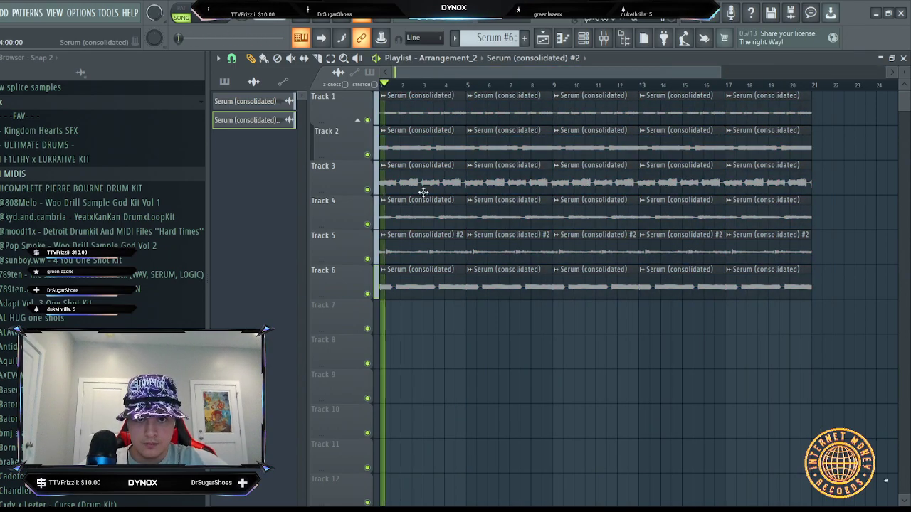
right_click(417, 284)
key("space")
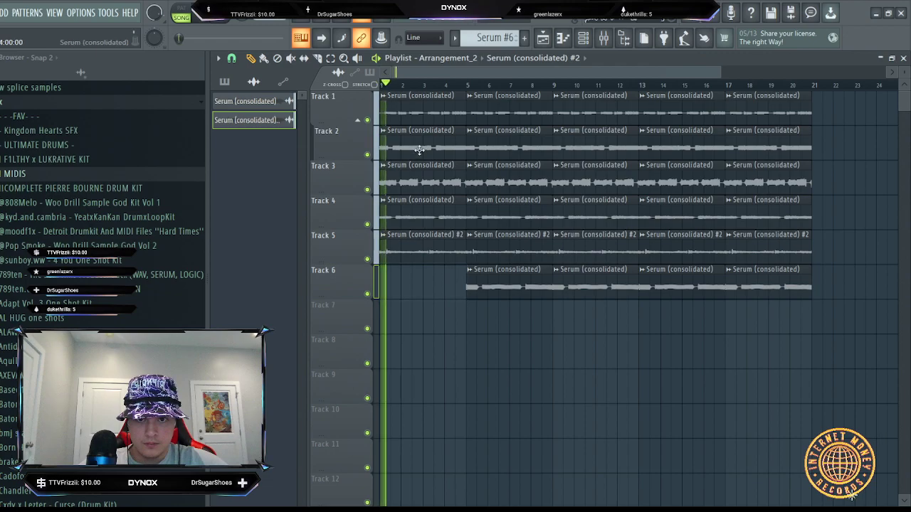
- Delete the bar 1 clips on Tracks 1, 2, 3 and 5, plus the bar 5 clips on Tracks 1 and 2
right_click(423, 116)
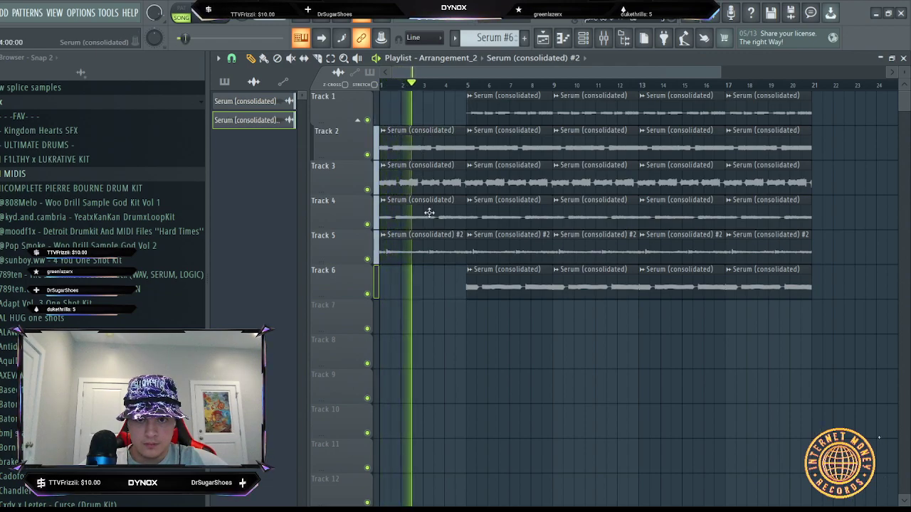
right_click(432, 217)
key("ctrl+z")
right_click(432, 147)
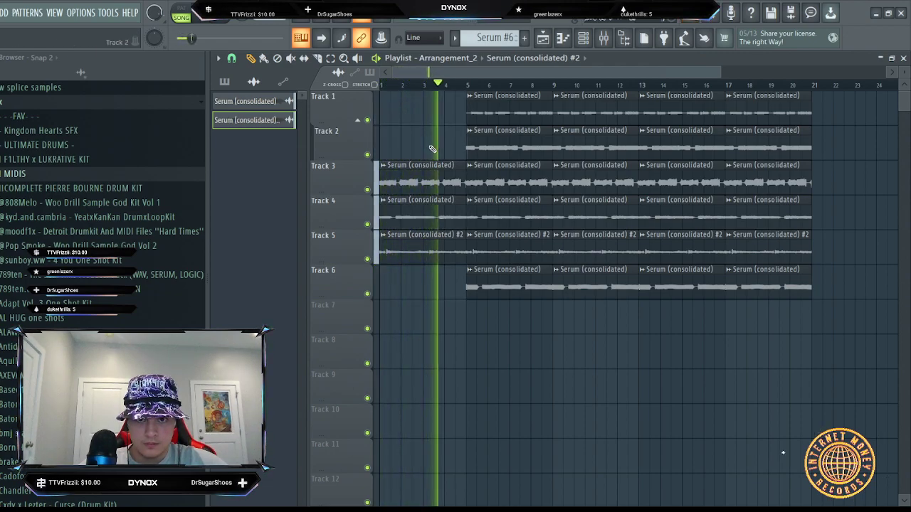
key("space")
right_click(442, 251)
key("space")
right_click(434, 214)
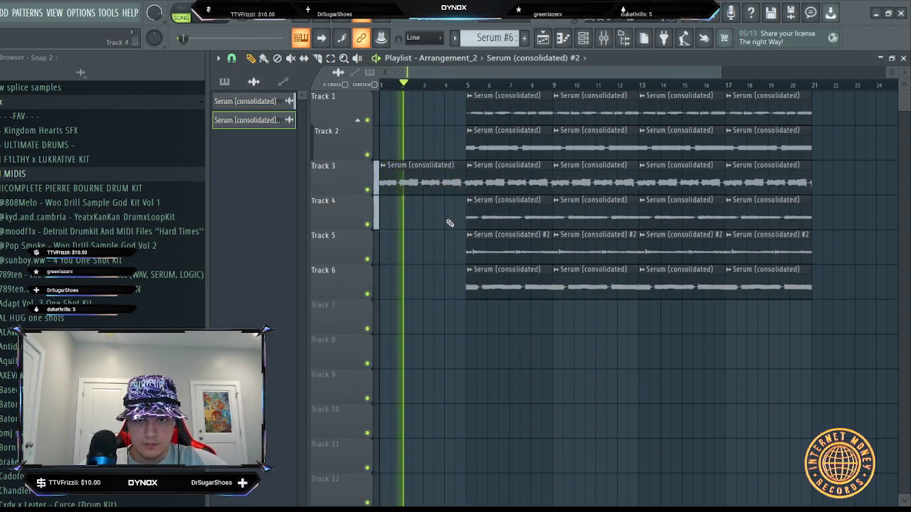
key("ctrl+z")
right_click(432, 188)
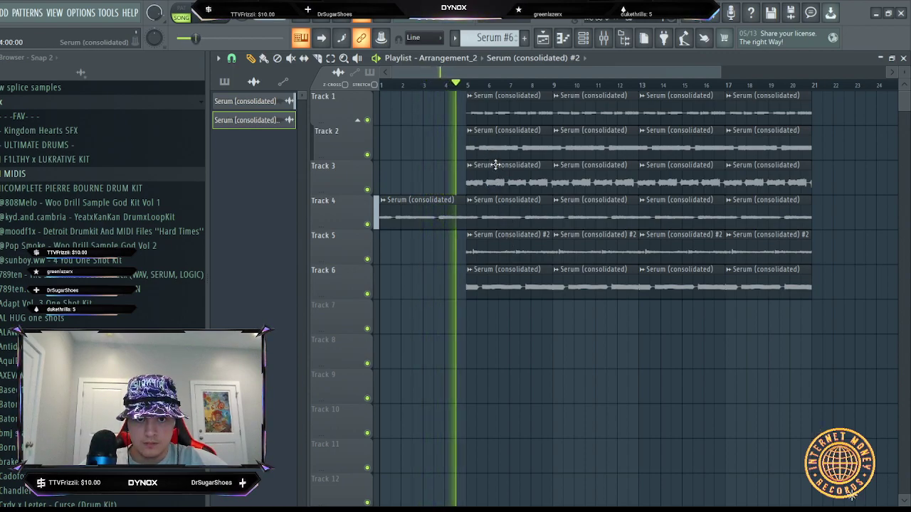
right_click(508, 105)
right_click(547, 139)
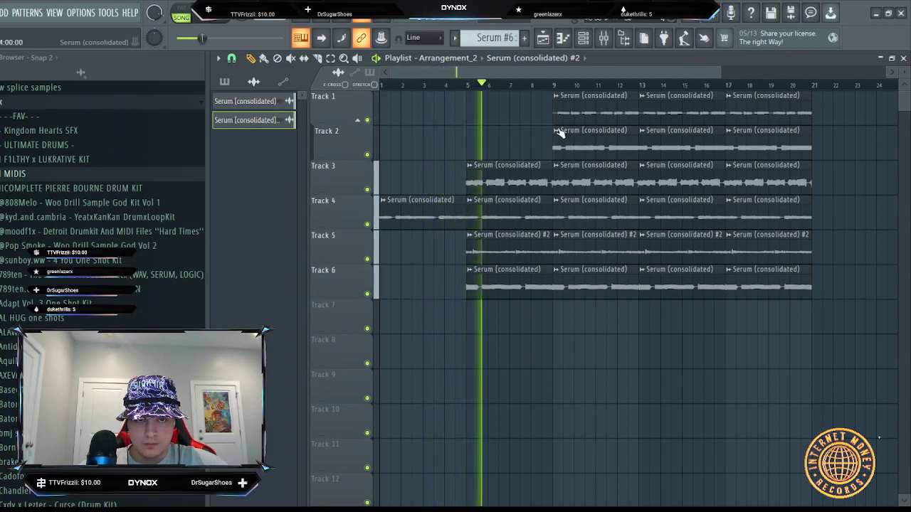
- Try deleting the bar 9 clips on Tracks 1 and 2 and Track 3's bar 5 clip, and undo these deletions
right_click(575, 107)
right_click(580, 140)
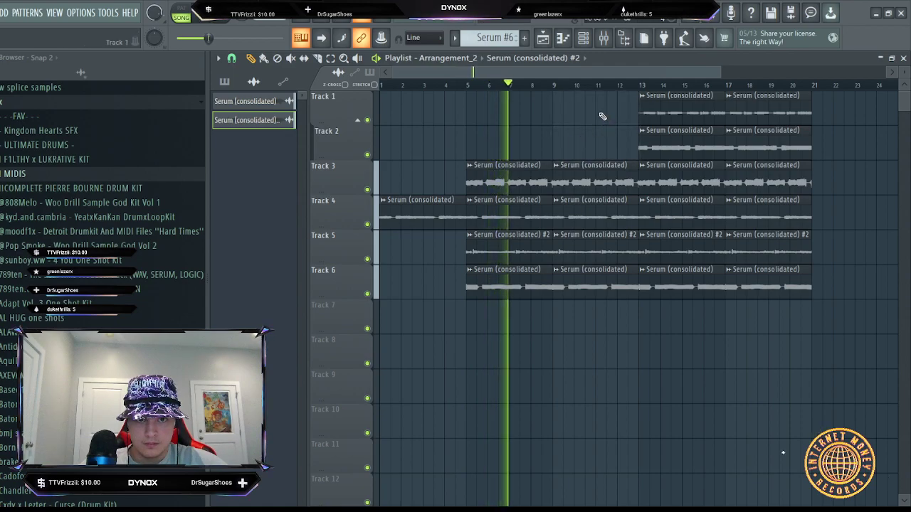
right_click(498, 178)
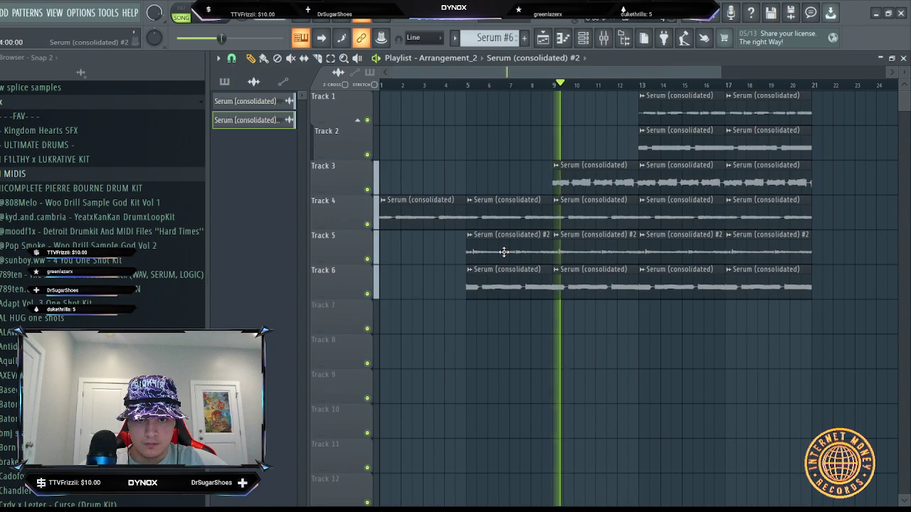
key("ctrl+alt+z")
key("ctrl+alt+z")
key("ctrl+alt+z")
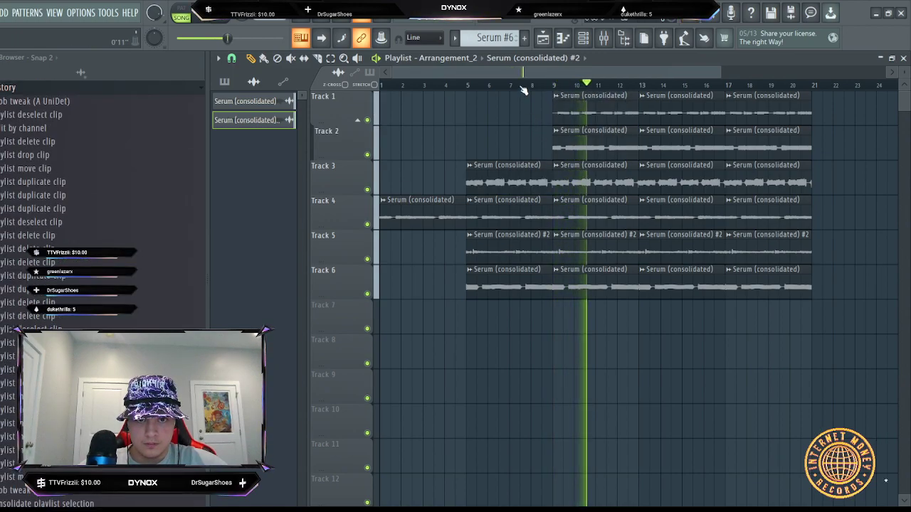
- Stop playback, move the clips from bar 9 onward to bar 17, and duplicate the bar 5 to 9 section twice to fill the gap
key("space")
scroll(521, 91, "down", 2)
left_click_drag(507, 86, 893, 88)
left_click_drag(589, 131, 659, 100)
left_click_drag(443, 86, 512, 85)
key("ctrl+b")
key("ctrl+b")
- Delete the bar 5 clips on Tracks 3, 5 and 6 and clear the time selection
right_click(464, 174)
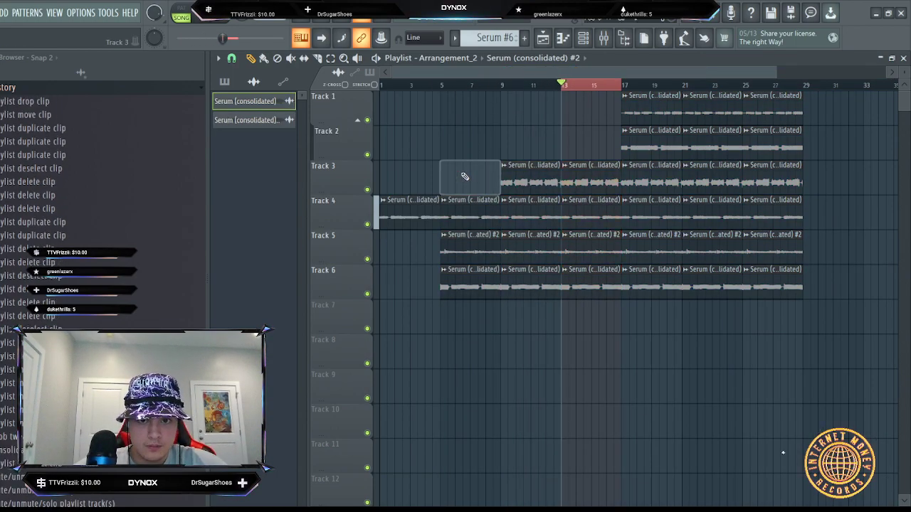
right_click(467, 249)
right_click(469, 282)
left_click(419, 86, "ctrl")
key("space")
- Place copies of the Track 6 clip at bars 1 and 5 of Track 6 and play the arrangement
left_click(510, 287)
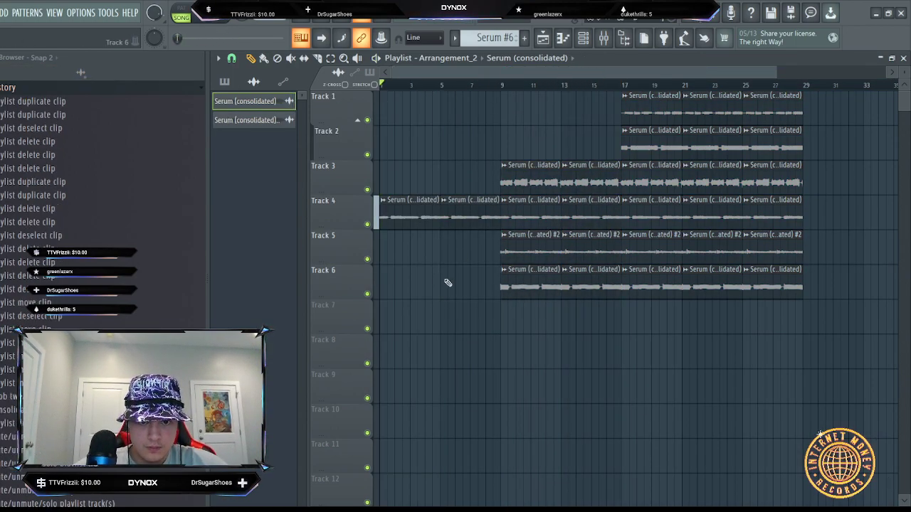
left_click(386, 283)
left_click(446, 282)
key("space")
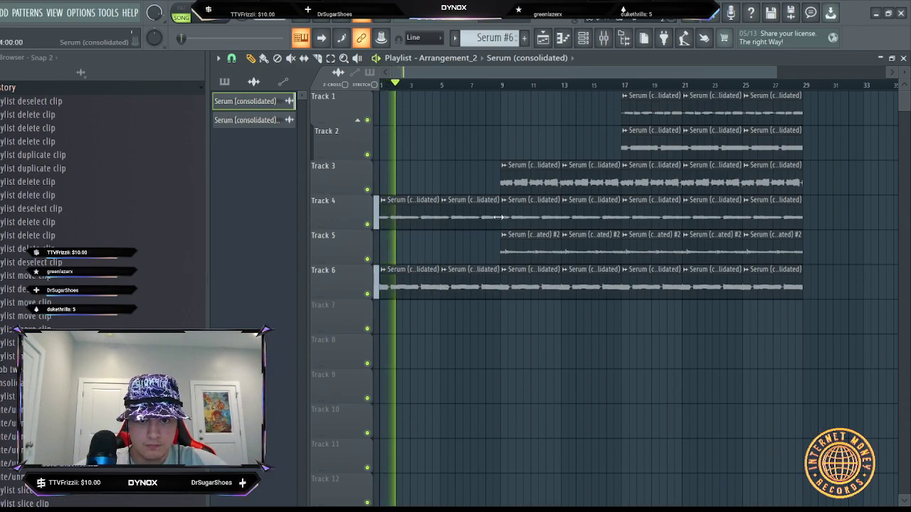
- Add the Track 5 clip at bar 5, check its audio clip settings, and stop playback
scroll(510, 91, "down", 2)
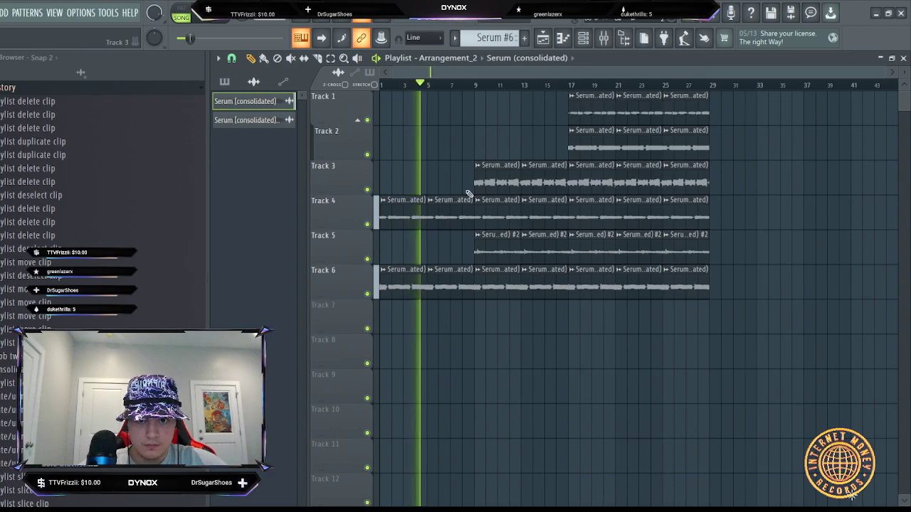
left_click_drag(501, 243, 462, 237)
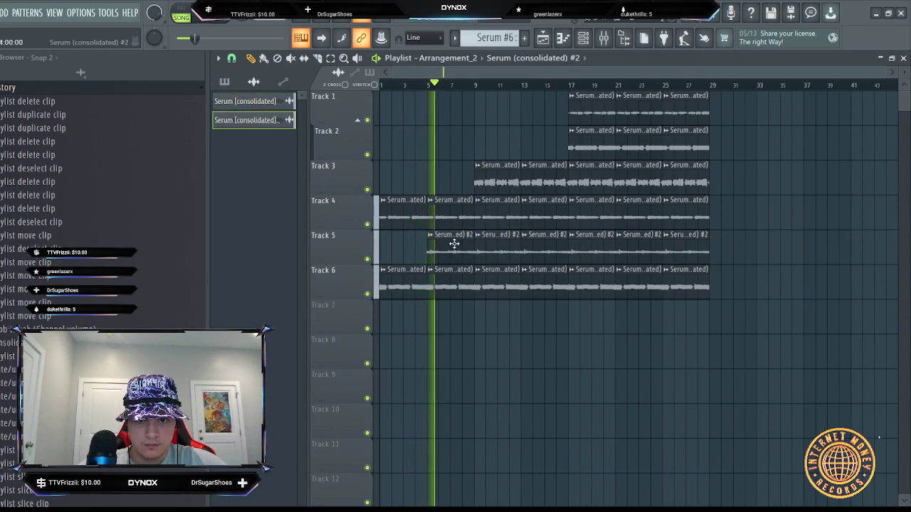
double_click(462, 238)
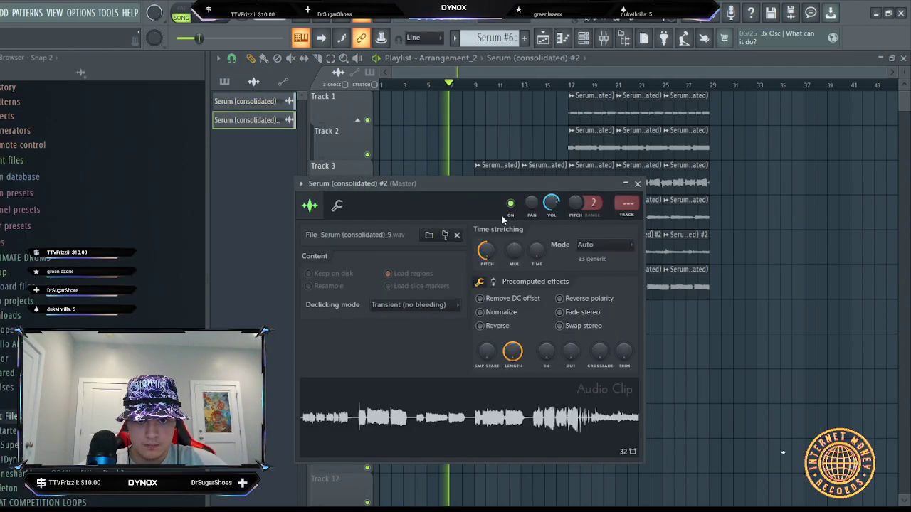
left_click(637, 183)
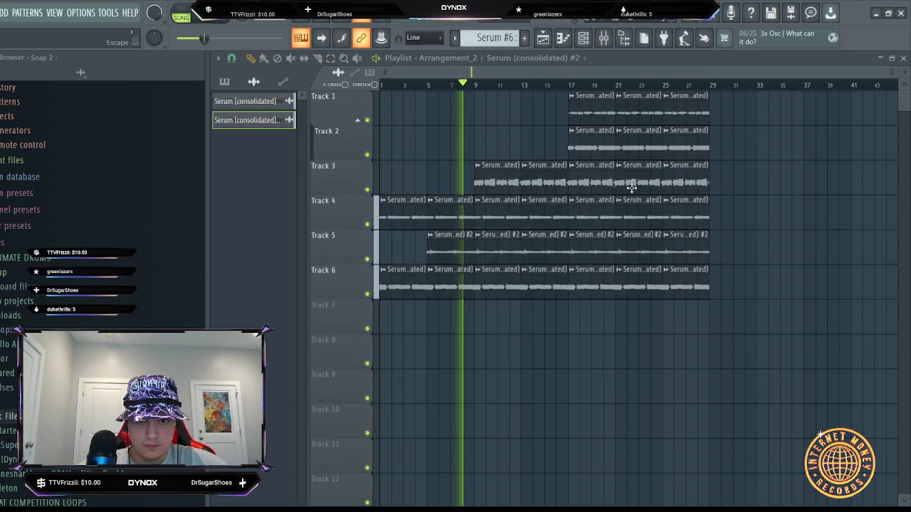
key("space")
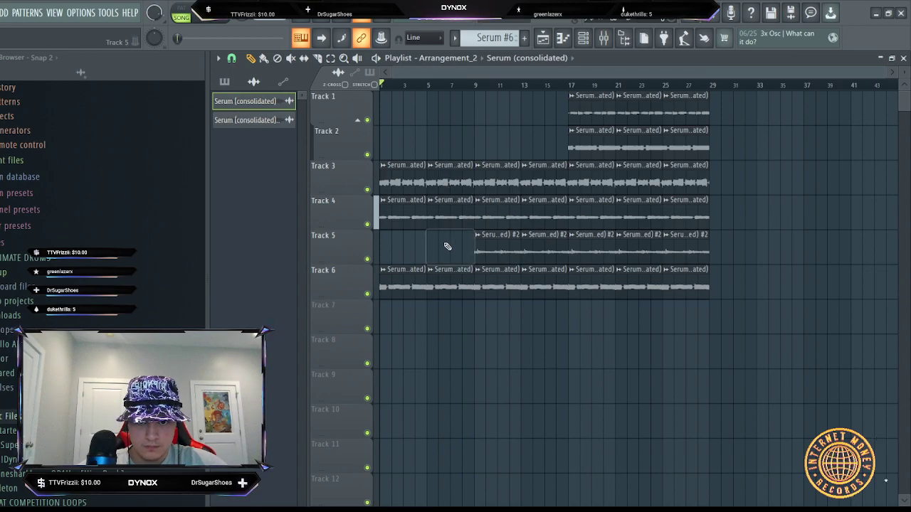
- Delete the Track 6 clips at bars 1 and 5 and play the arrangement from the beginning
right_click(418, 282)
right_click(453, 286)
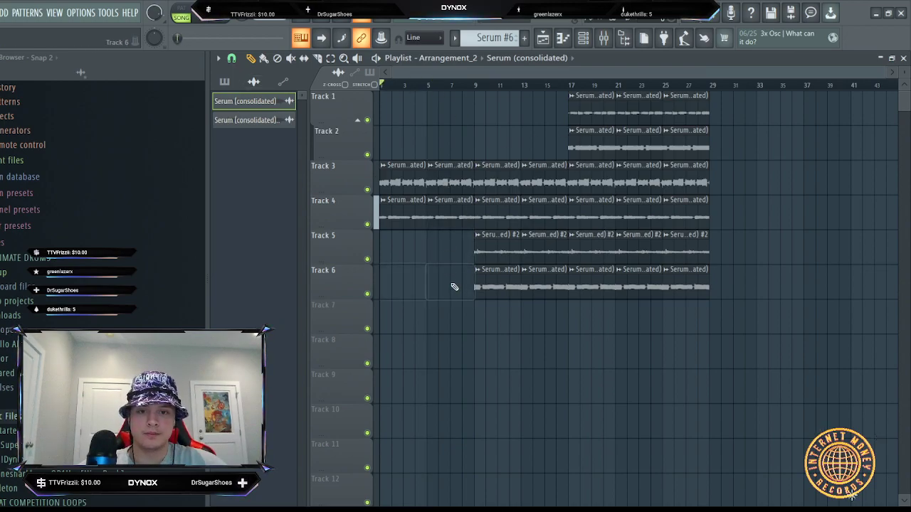
key("space")
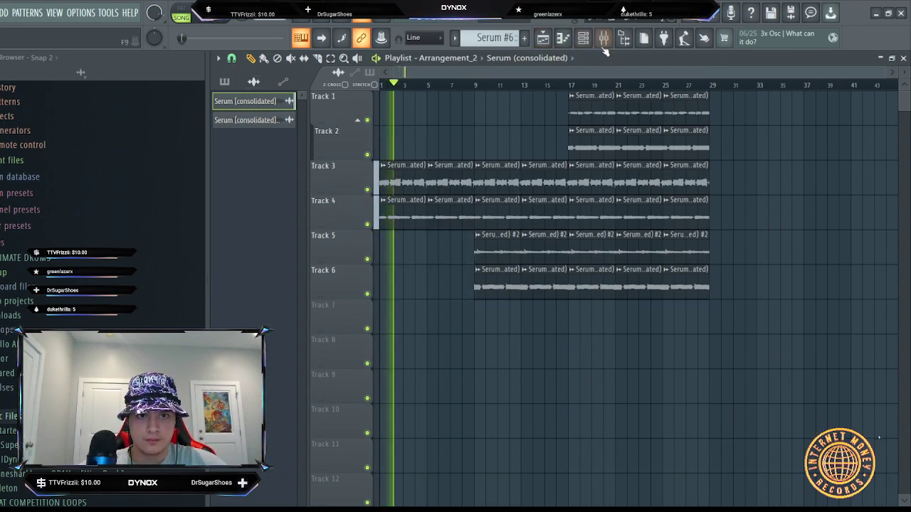
- Show the channel rack and switch to the empty Pattern 8
left_click(603, 39)
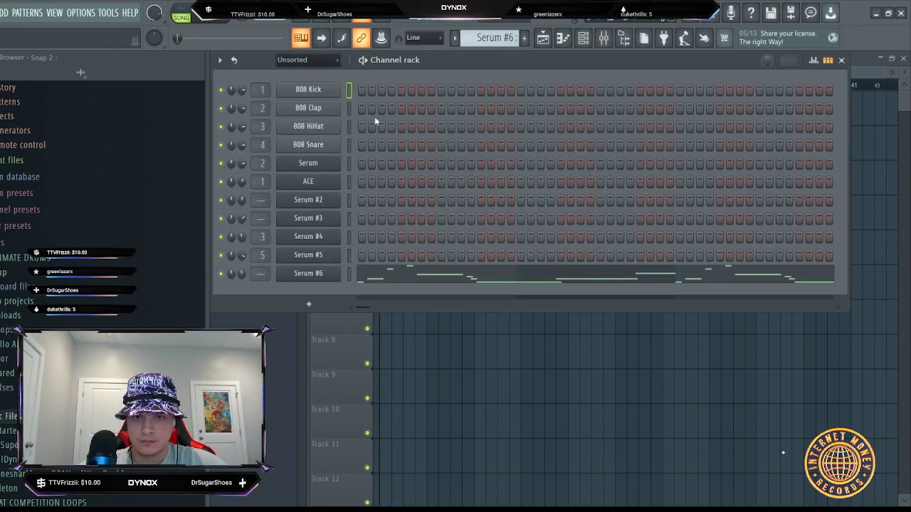
left_click_drag(515, 41, 515, 16)
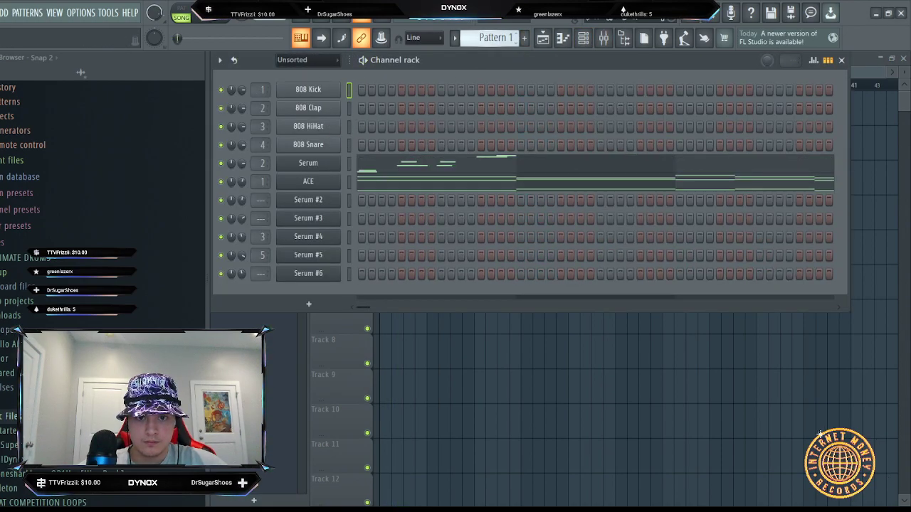
scroll(498, 39, "down", 2)
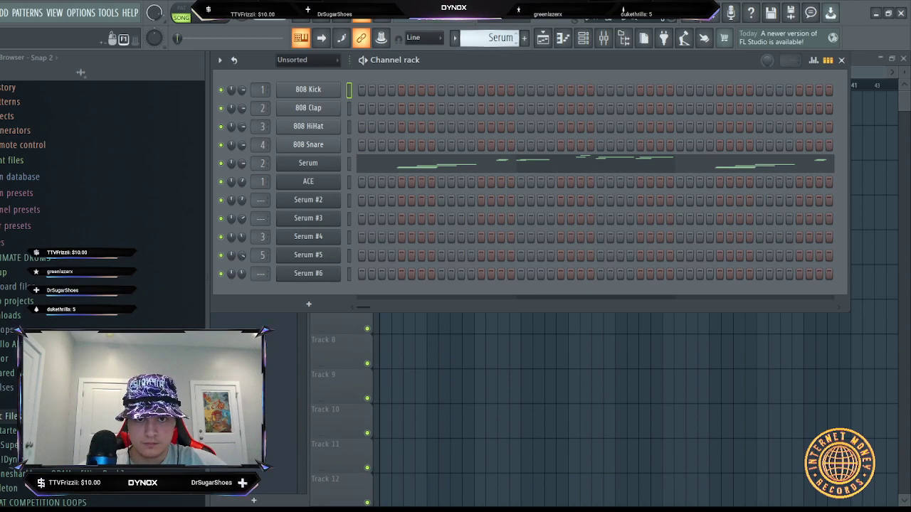
scroll(499, 39, "down", 1)
left_click(524, 41)
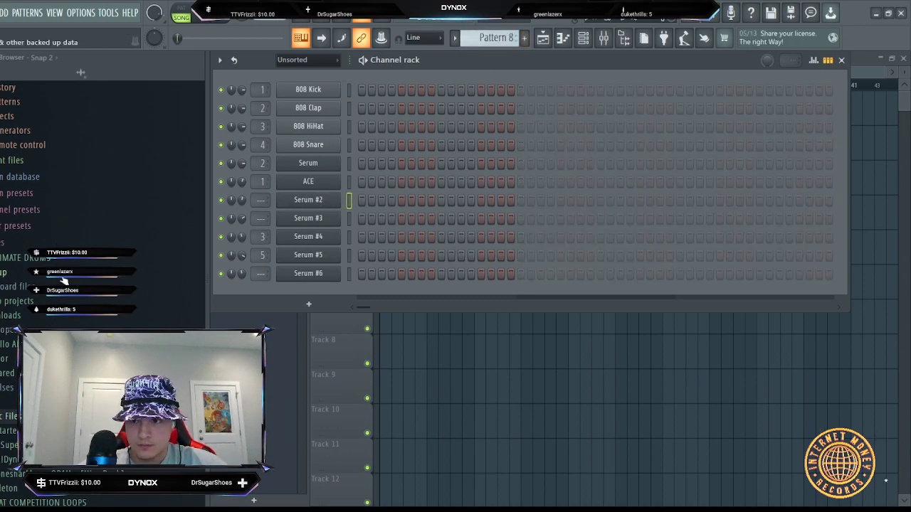
- Look through the Drums and 808 folders of the Dynox Sauce Stash in the browser and collapse them again
left_click(75, 217)
left_click(72, 233)
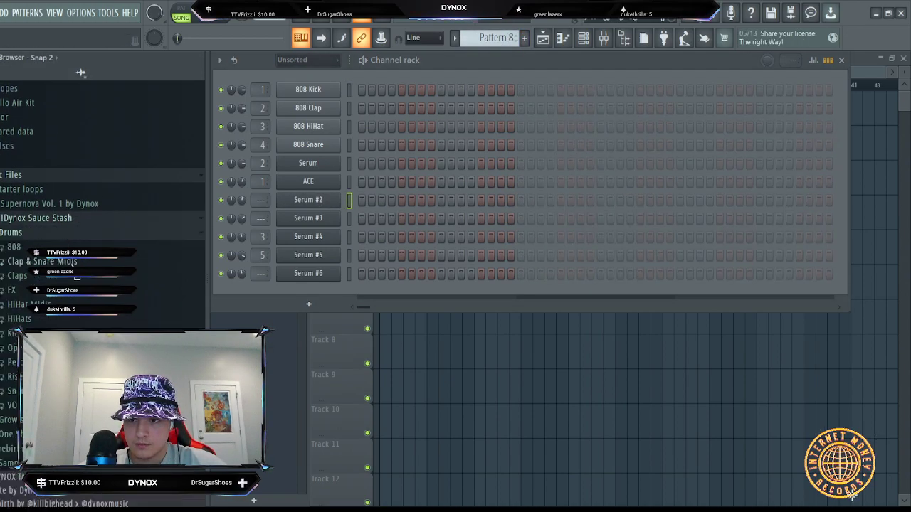
left_click(58, 248)
scroll(54, 271, "up", 4)
left_click(47, 248)
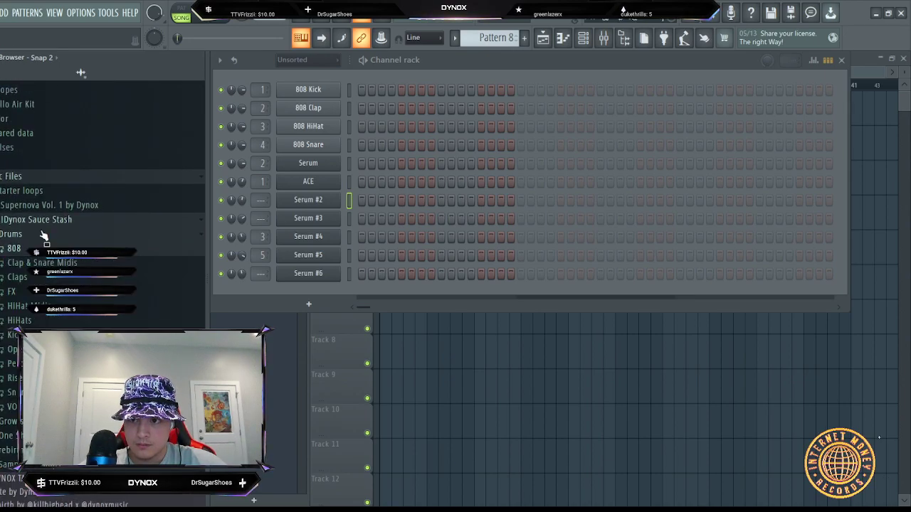
left_click(44, 235)
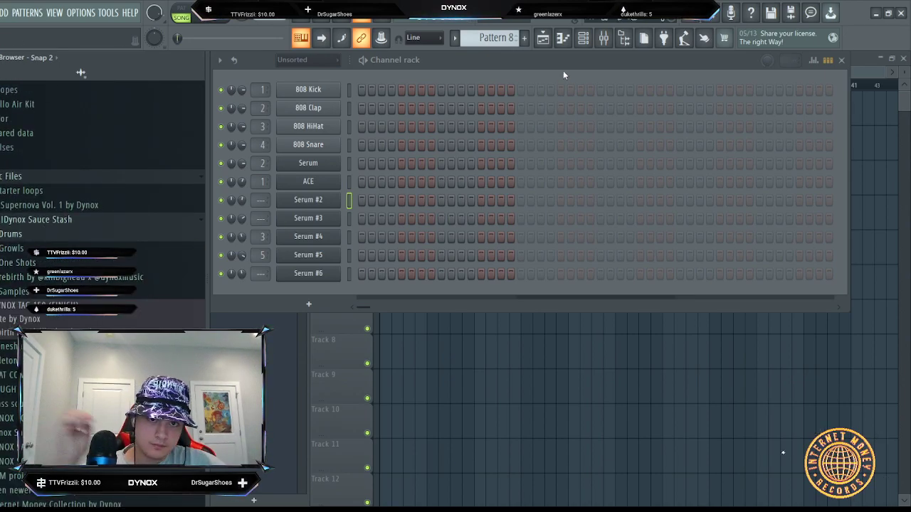
- Check the Master track in the mixer, play the arrangement, and return to the channel rack
key("F9")
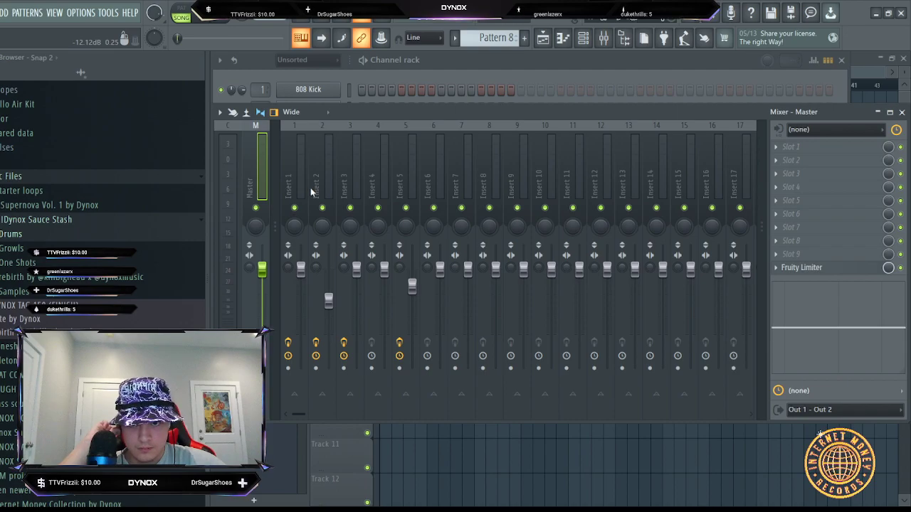
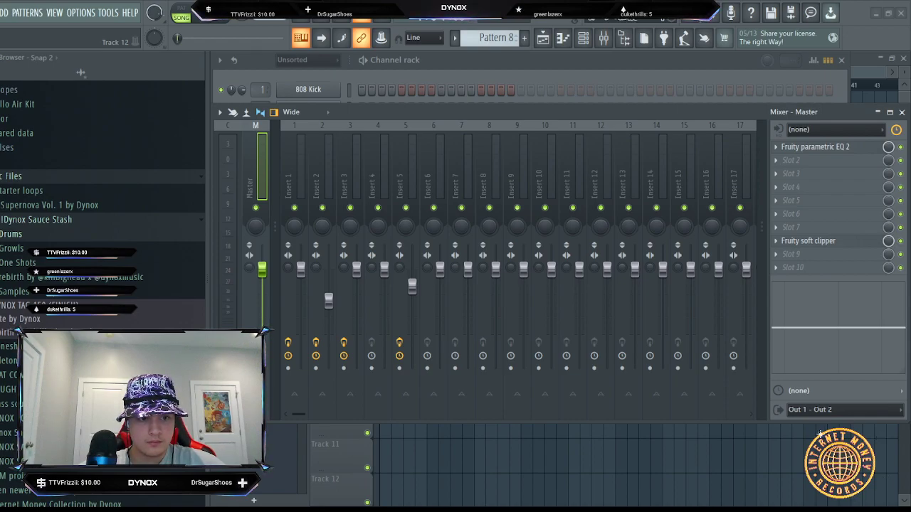
key("space")
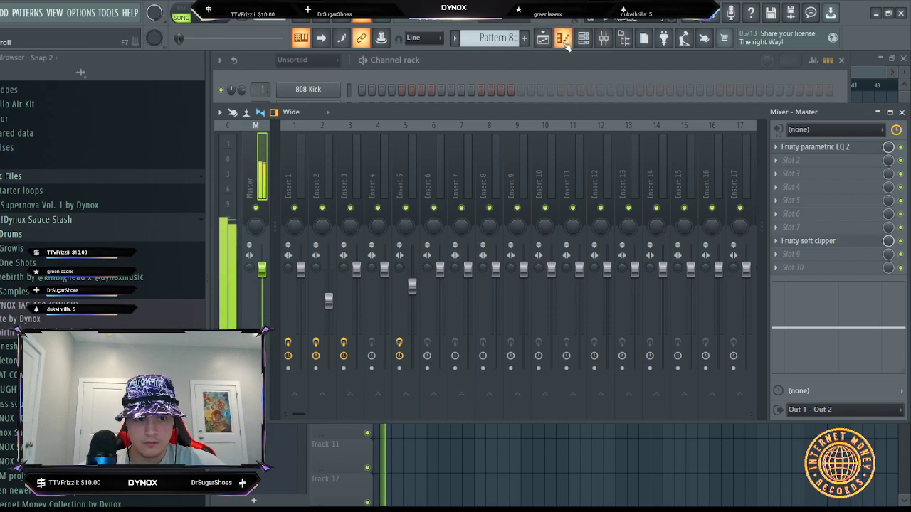
left_click(583, 38)
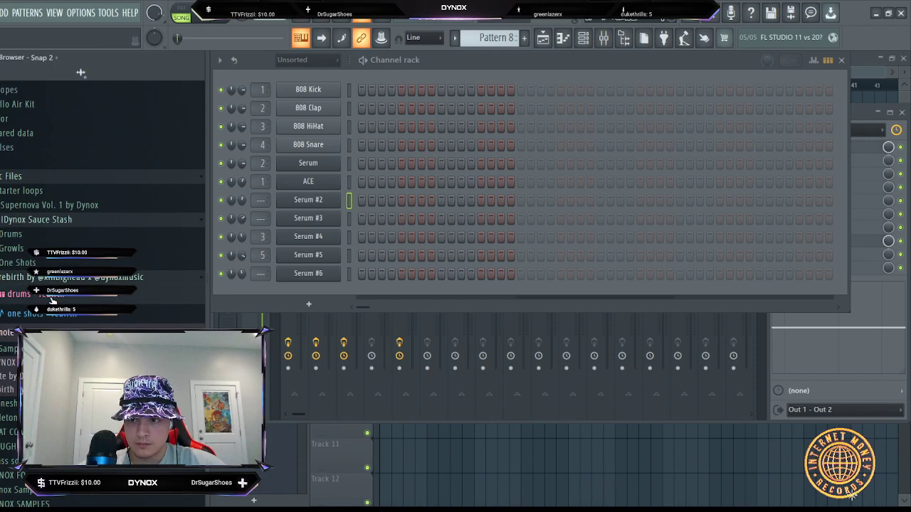
- Audition the 808 samples in the rebirth drum kit and load 808 - spinna as a new channel below Serum #6
left_click(41, 278)
scroll(100, 313, "down", 5)
scroll(102, 324, "down", 3)
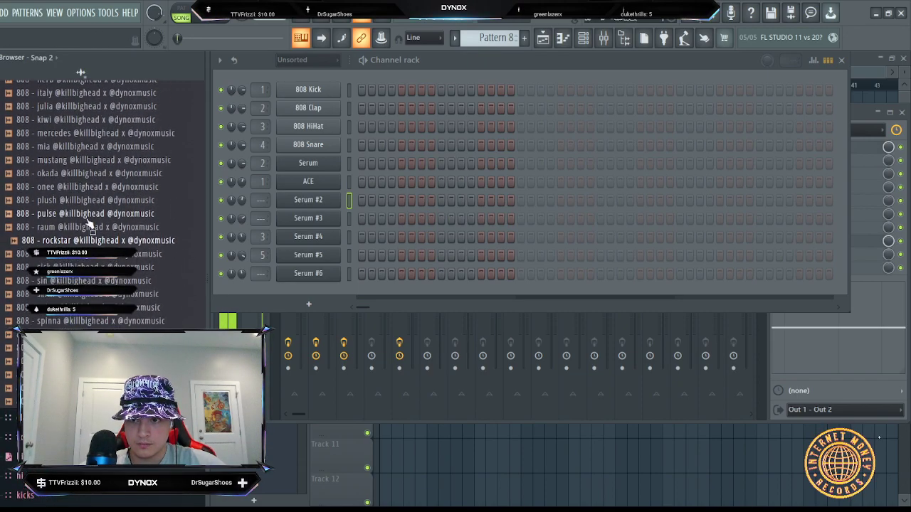
left_click(100, 334)
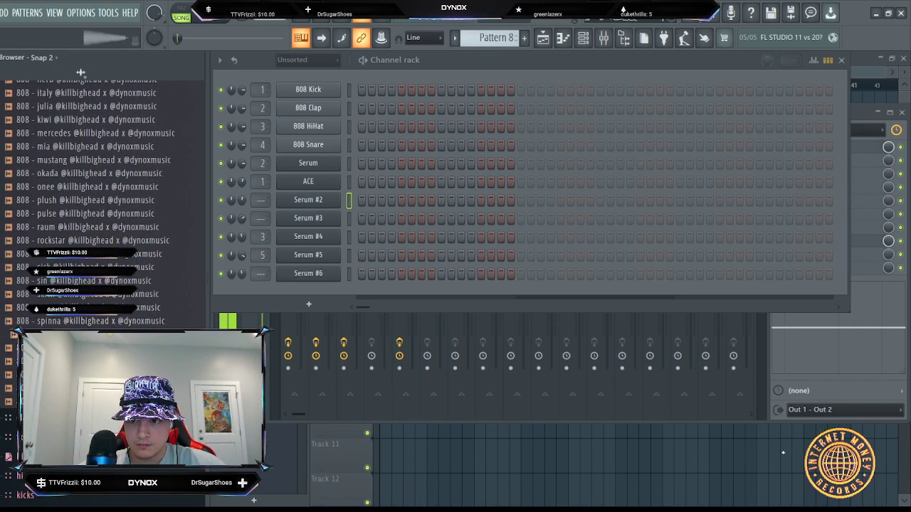
left_click_drag(109, 321, 238, 322)
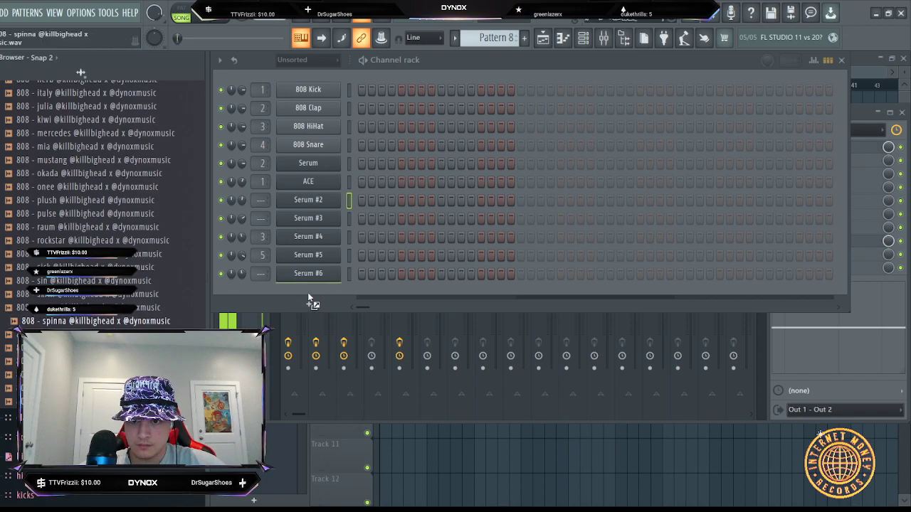
left_click_drag(311, 299, 319, 291)
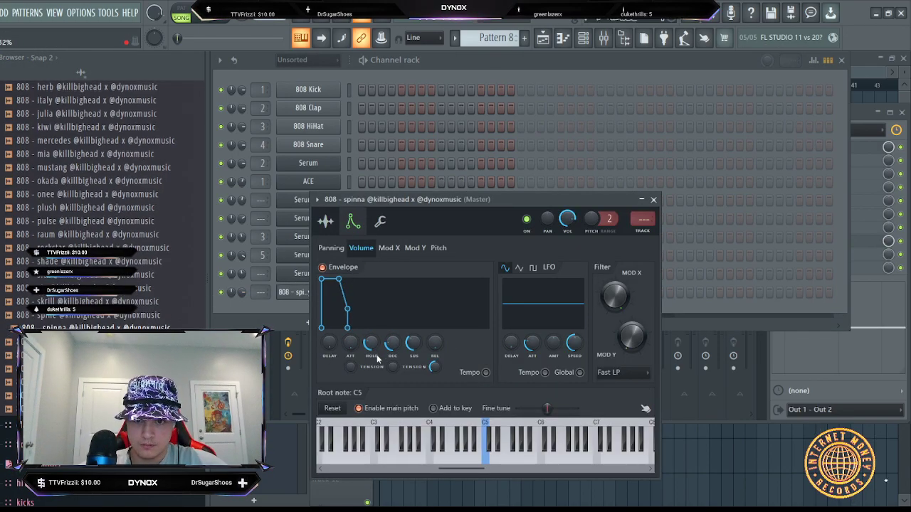
- Raise the hold of the 808 - spinna volume envelope to maximum and return to its sample settings
left_click(326, 222)
left_click(353, 222)
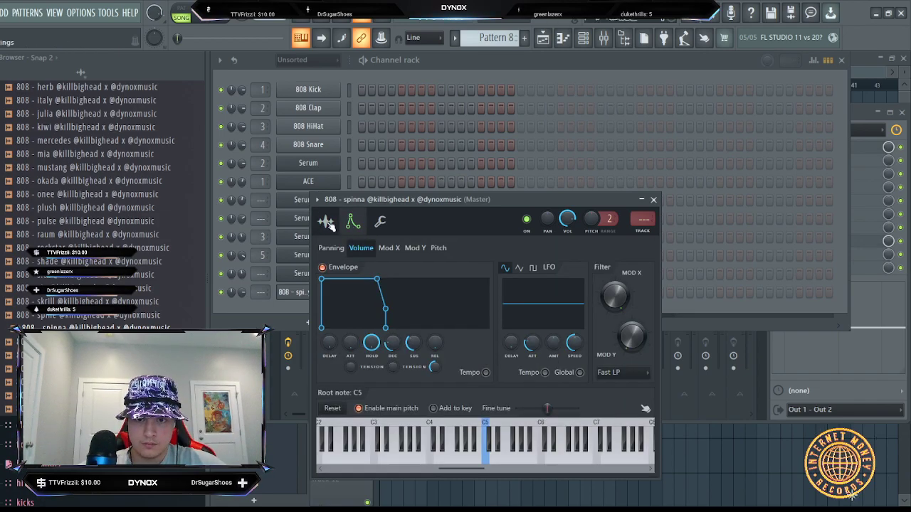
left_click(326, 222)
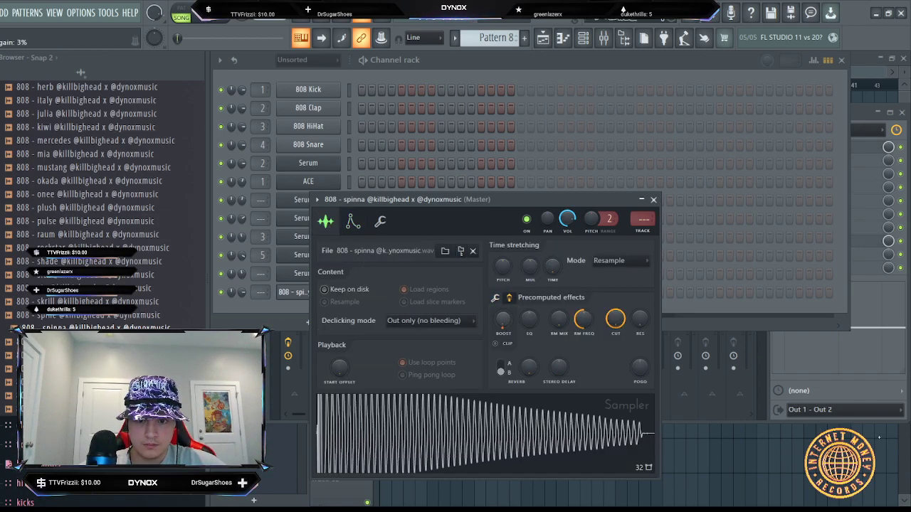
left_click(563, 38)
left_click(299, 204)
right_click(318, 202)
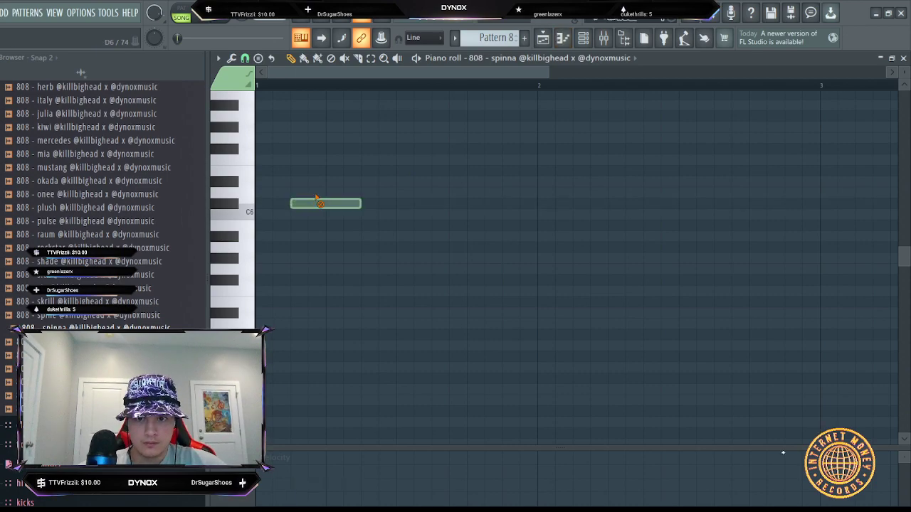
left_click_drag(342, 344, 272, 216)
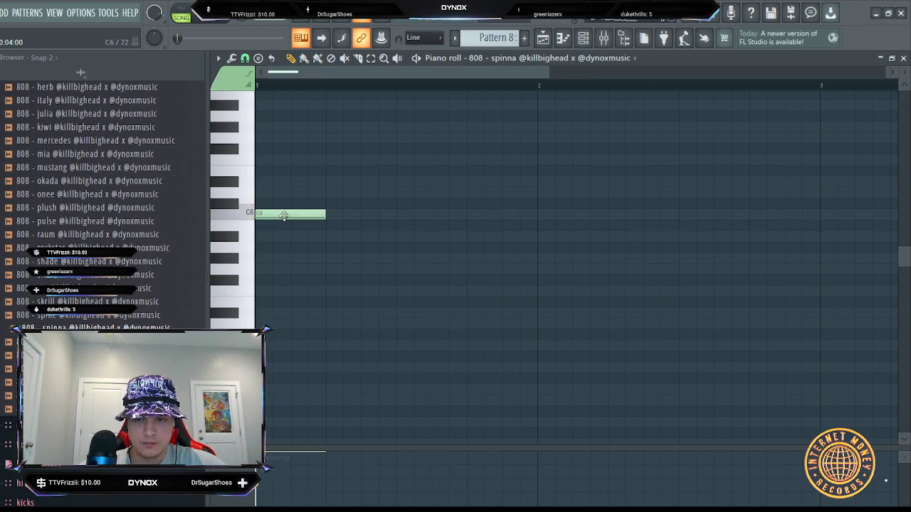
right_click(284, 215)
- Paste the copied bass note sequence into the 808 - spinna channel and show it in the piano roll
left_click(583, 37)
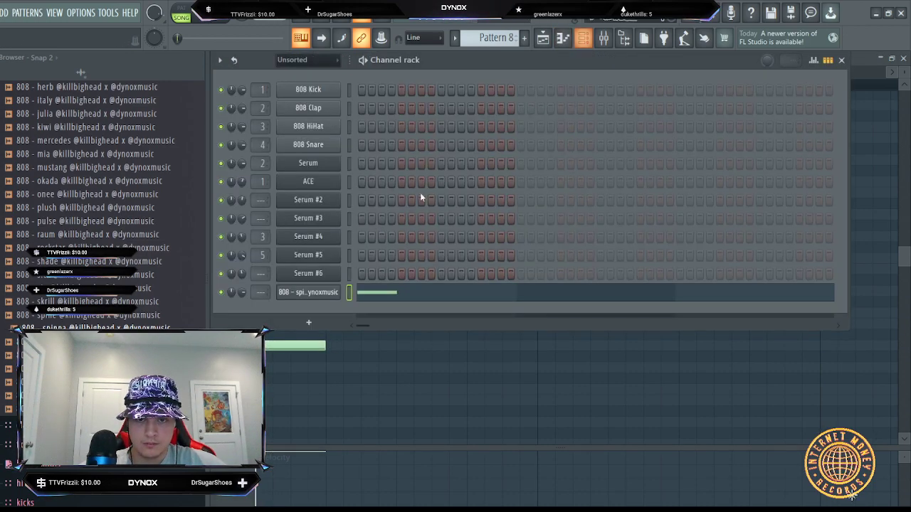
key("ctrl+v")
left_click(562, 39)
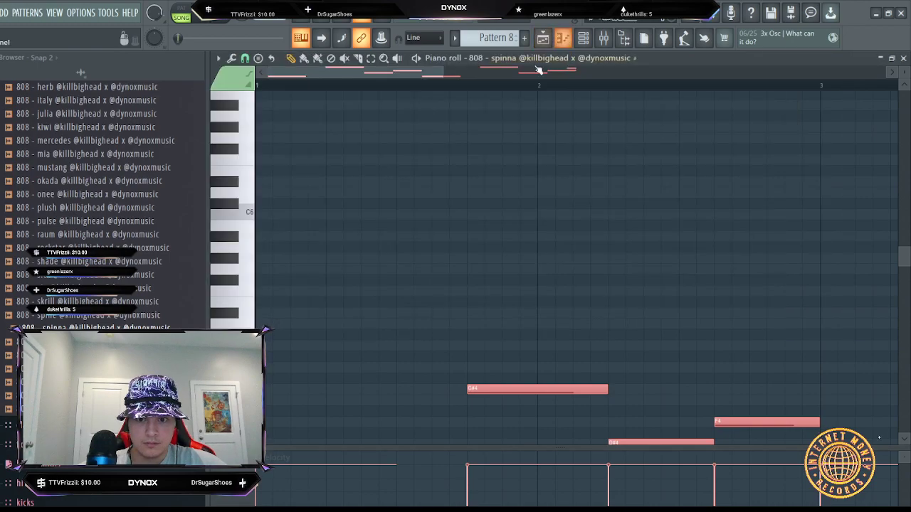
scroll(354, 175, "down", 6)
- Switch to pattern playback, transpose the pasted 808 notes up one octave and listen to the pattern
key("l")
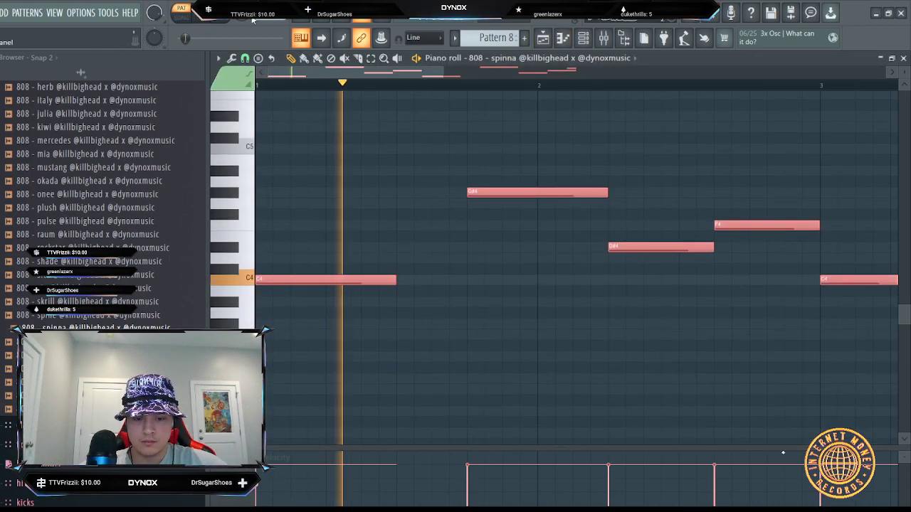
key("ctrl+Up")
scroll(272, 63, "up", 1)
scroll(406, 114, "up", 3)
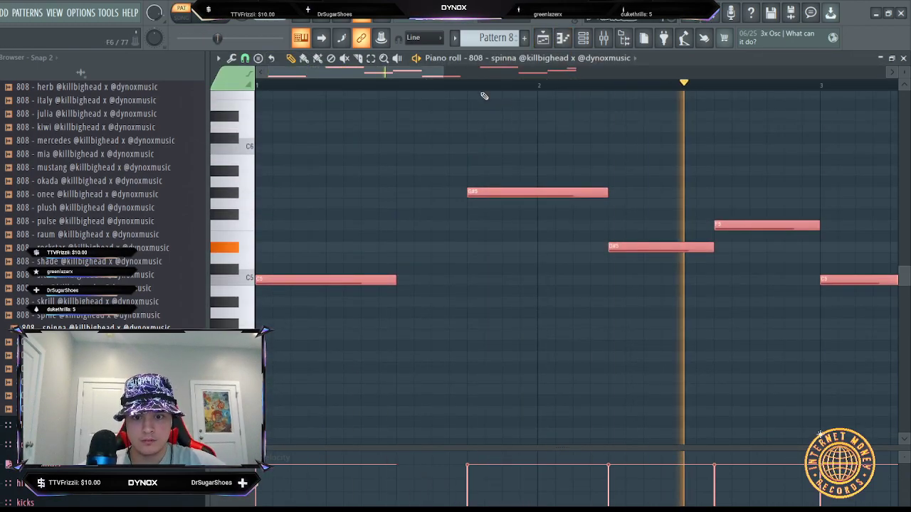
scroll(483, 94, "down", 5)
scroll(487, 89, "down", 2)
scroll(488, 89, "down", 2)
scroll(486, 195, "up", 6)
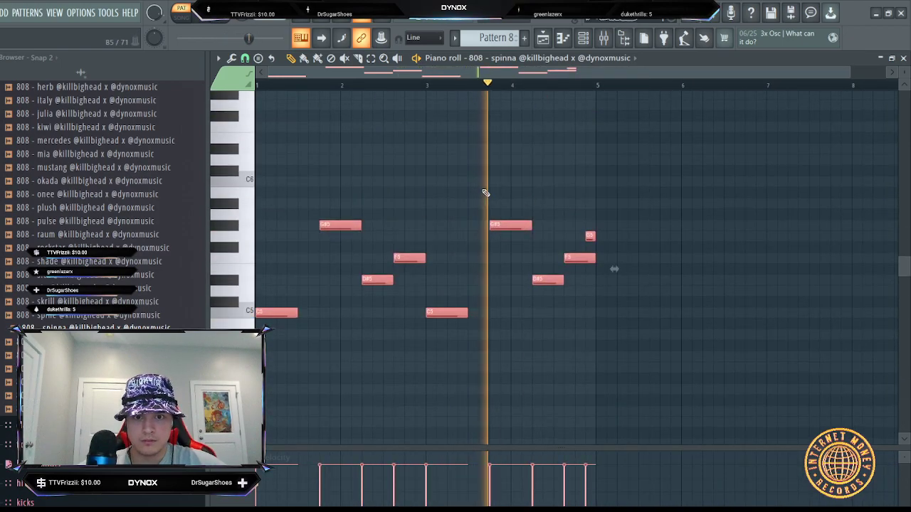
scroll(494, 91, "up", 4)
scroll(480, 169, "up", 1)
scroll(479, 169, "up", 3)
key("space")
- Add two very short G#5 notes just before the long G#5 note late in bar 3 and play them back
left_click(463, 271)
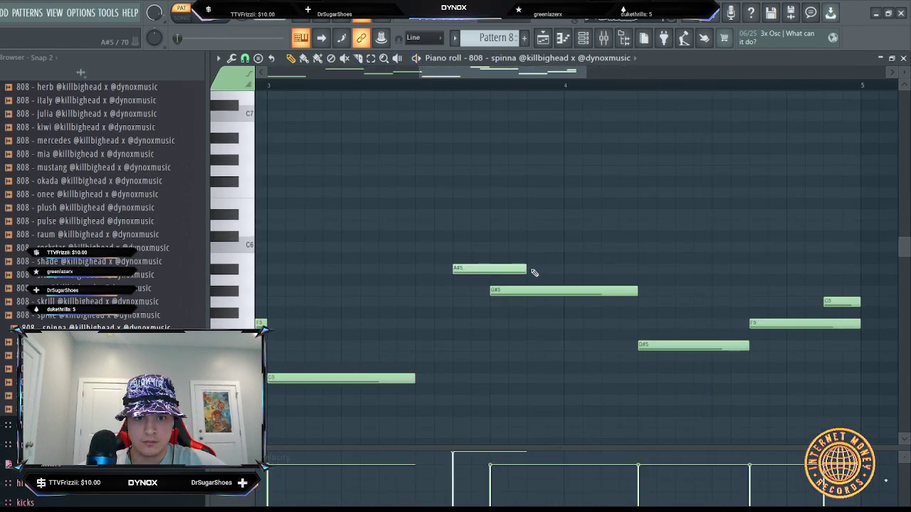
right_click(462, 271)
left_click(507, 292)
left_click(446, 276)
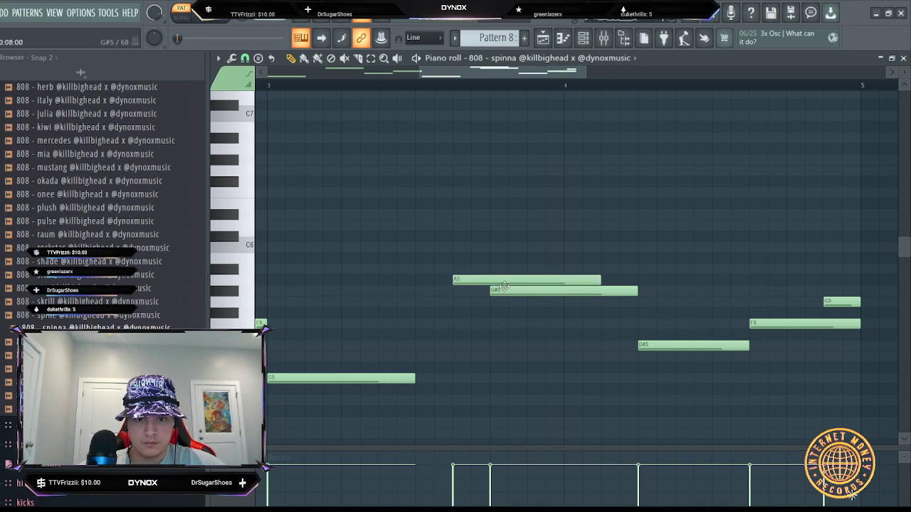
left_click_drag(587, 280, 461, 280)
scroll(484, 91, "up", 3)
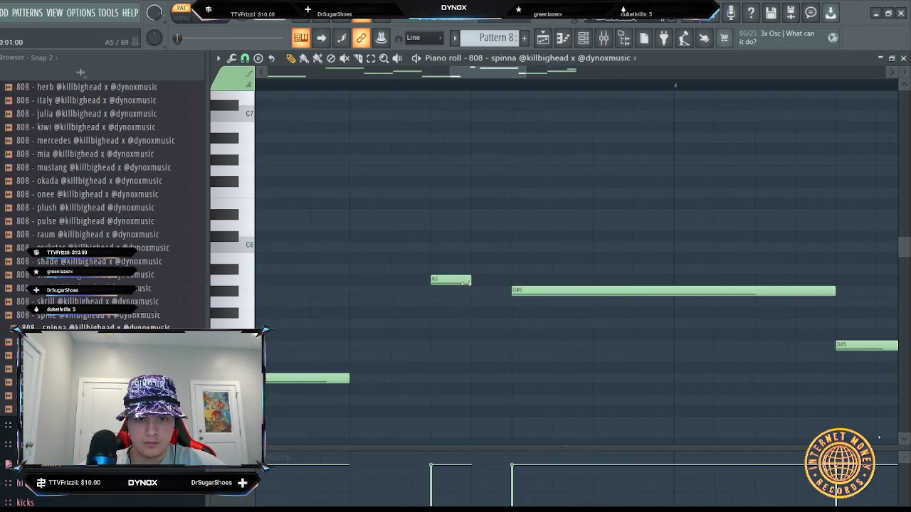
left_click_drag(452, 296, 457, 304)
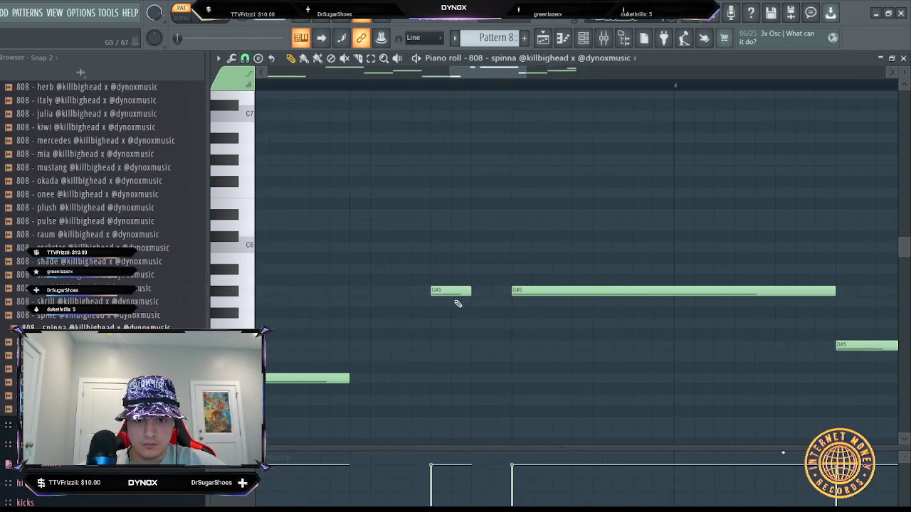
scroll(394, 84, "down", 5)
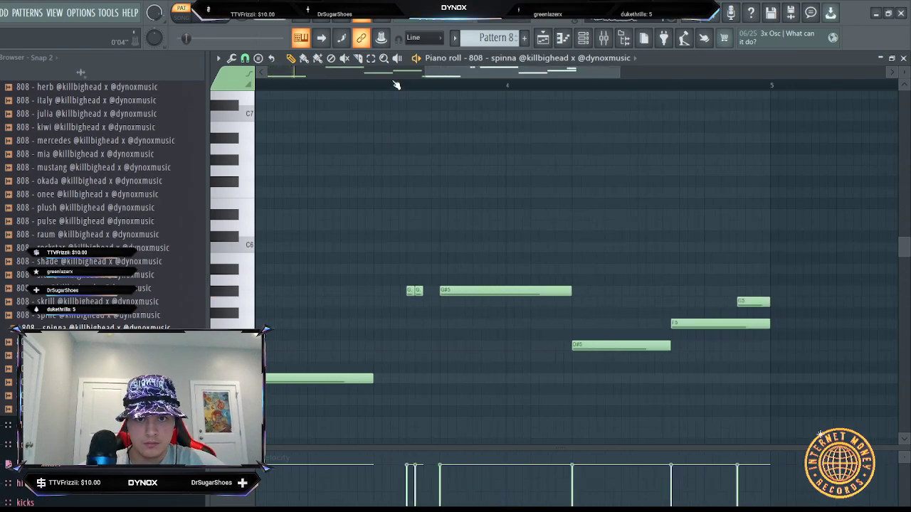
scroll(396, 84, "down", 2)
scroll(396, 83, "up", 2)
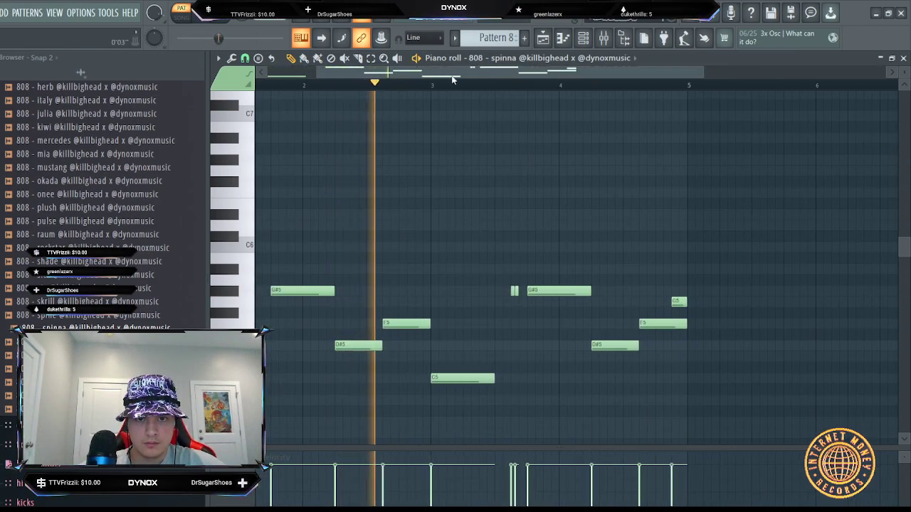
scroll(517, 93, "up", 3)
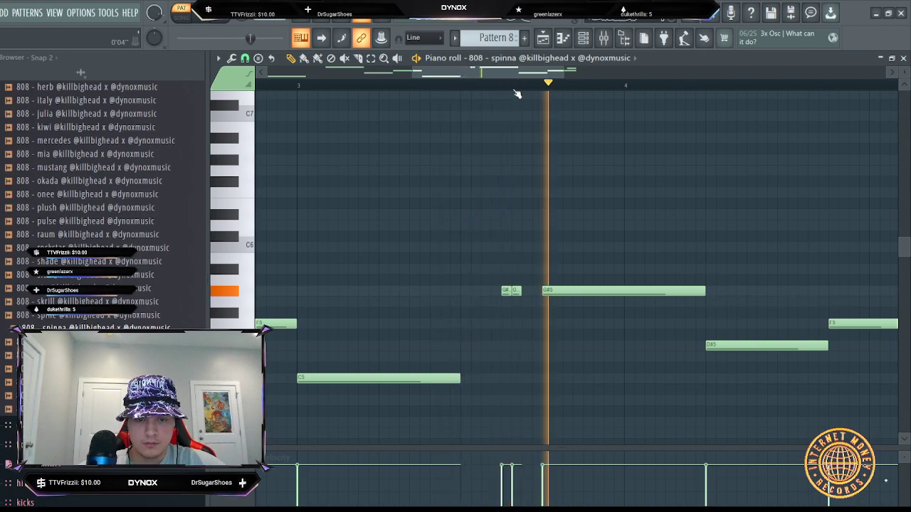
key("space")
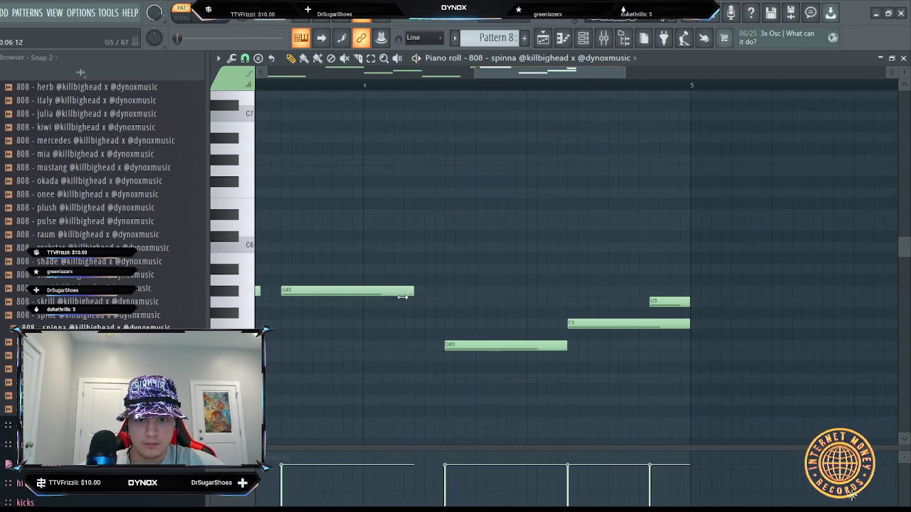
- Split off a short G#5 before the D#5 in bar 4 and shorten the last F5 so it ends where G5 starts
left_click_drag(403, 297, 394, 297)
left_click(411, 293)
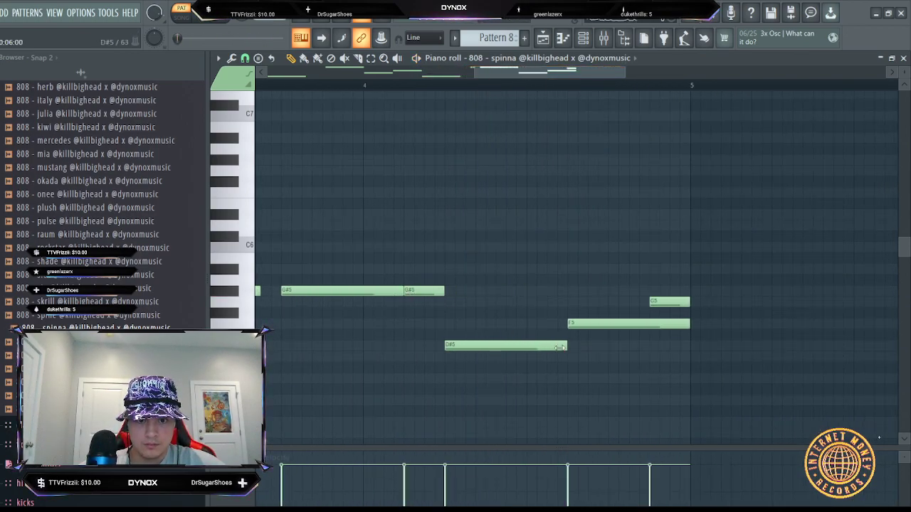
scroll(543, 92, "down", 3)
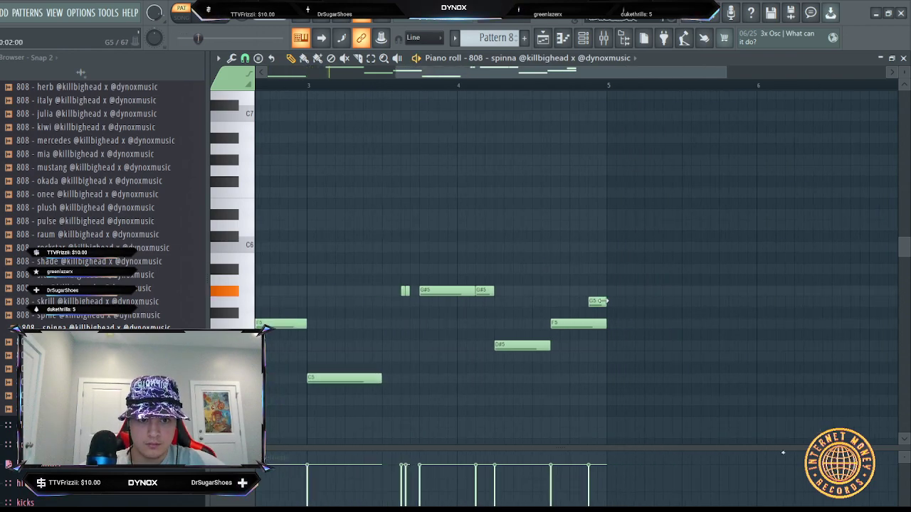
key("space")
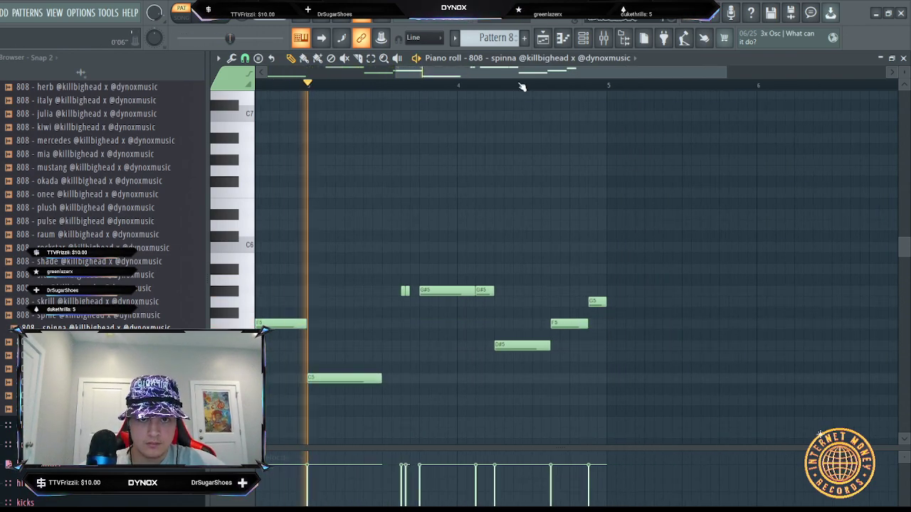
- Duplicate the four-bar 808 note sequence into bars 5 to 8 and listen to the result
scroll(519, 85, "down", 2)
key("ctrl+b")
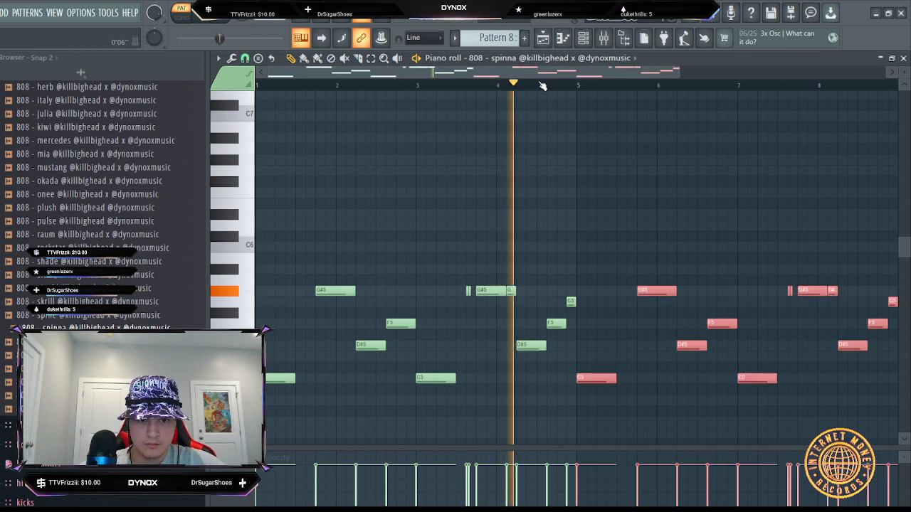
scroll(553, 86, "up", 3)
left_click_drag(549, 75, 649, 95)
left_click_drag(593, 95, 536, 95)
scroll(536, 94, "down", 4)
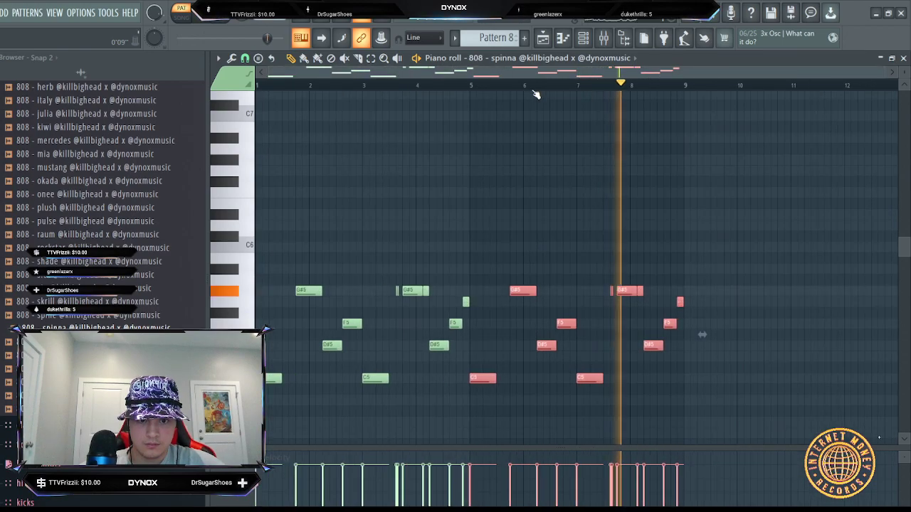
- Stop playback and delete all D#5 and F5 notes from the eight-bar 808 - spinna pattern
key("space")
right_click(352, 323)
right_click(333, 346)
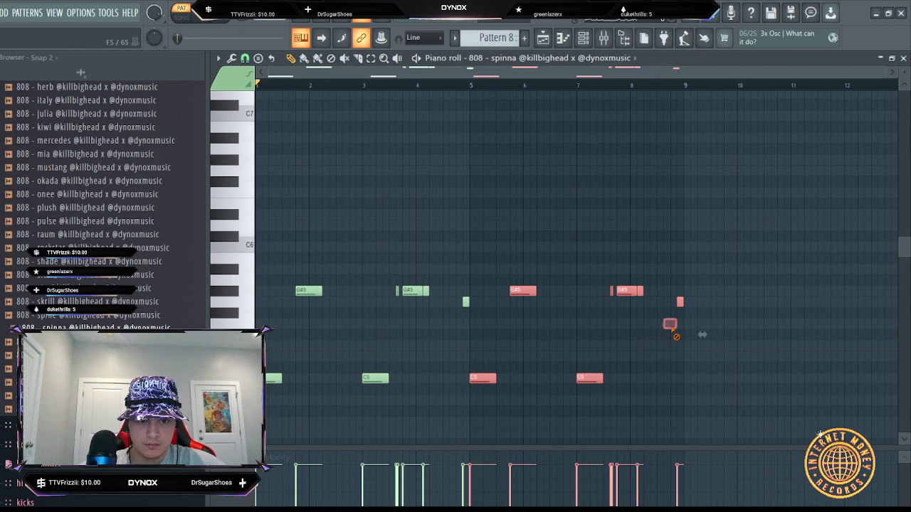
- Load uperman_808 from the 808 samples in the Dynox Sauce Stash Drums folder as a new channel below 808 - spinna
left_click(583, 37)
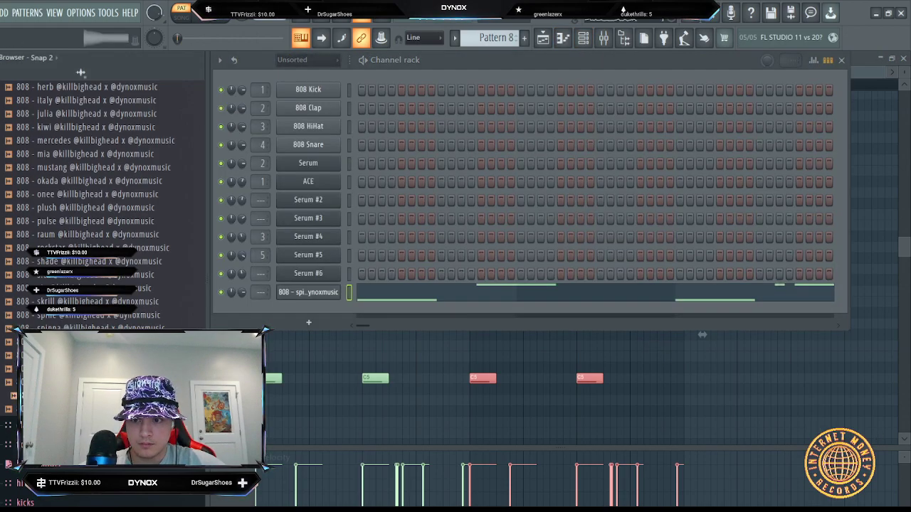
scroll(69, 244, "up", 10)
left_click(54, 320)
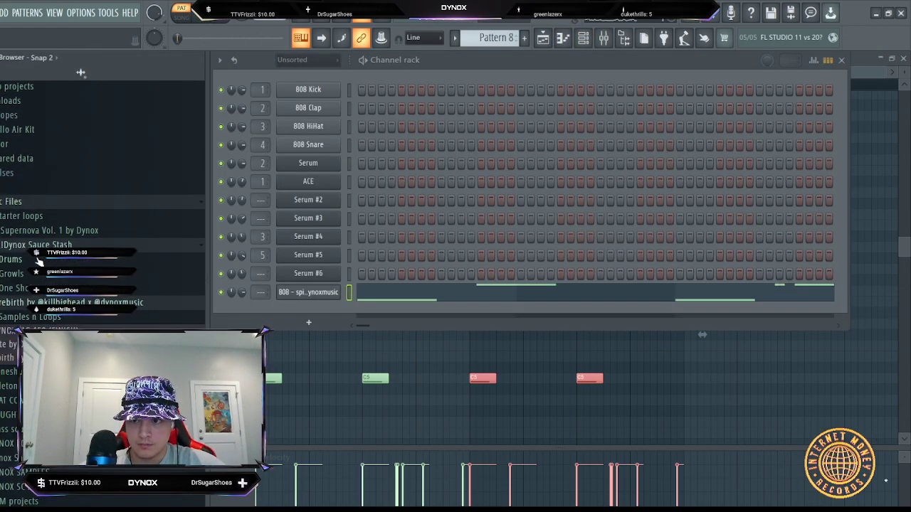
left_click(39, 262)
left_click(41, 276)
scroll(42, 282, "down", 15)
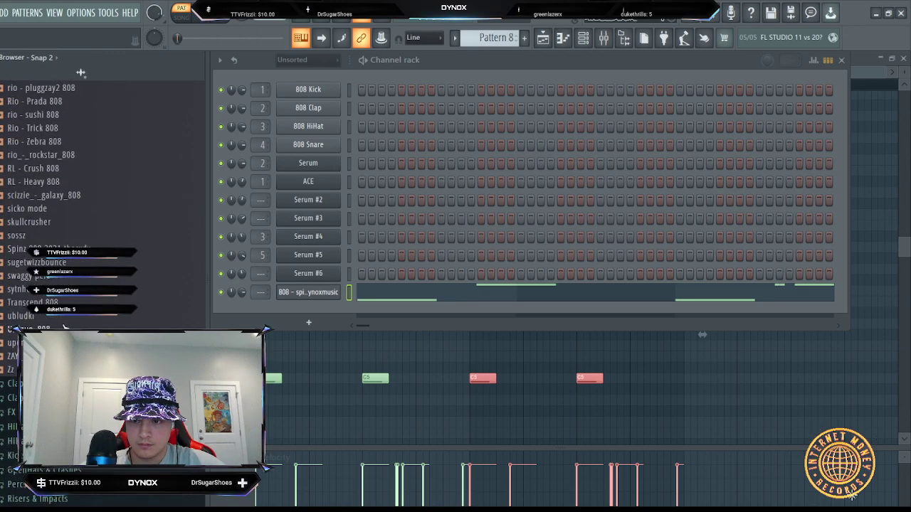
left_click_drag(42, 343, 291, 311)
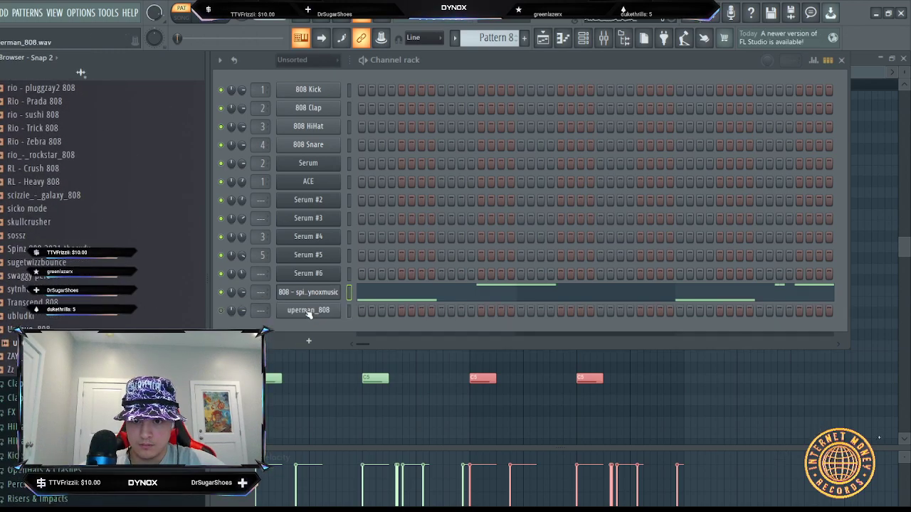
- Enable the volume envelope of the uperman_808 channel and return to its sample settings
left_click(309, 313)
left_click(369, 237)
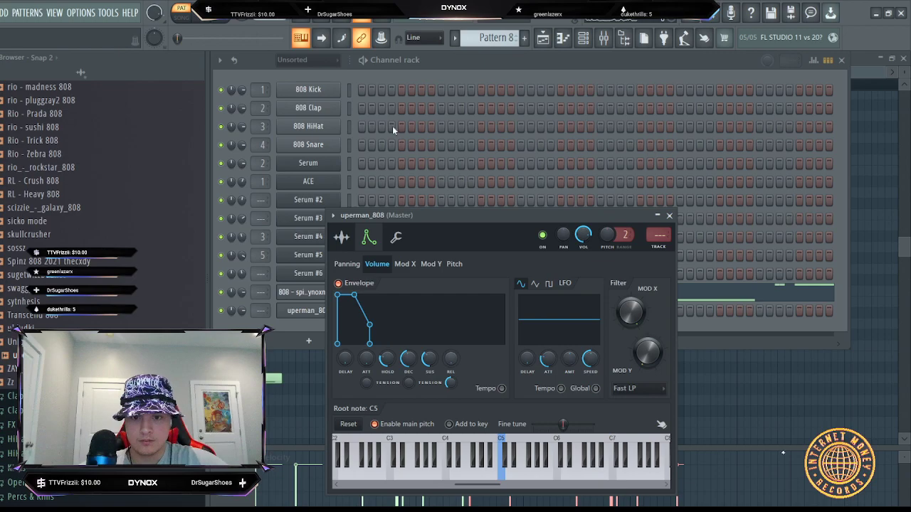
left_click(343, 238)
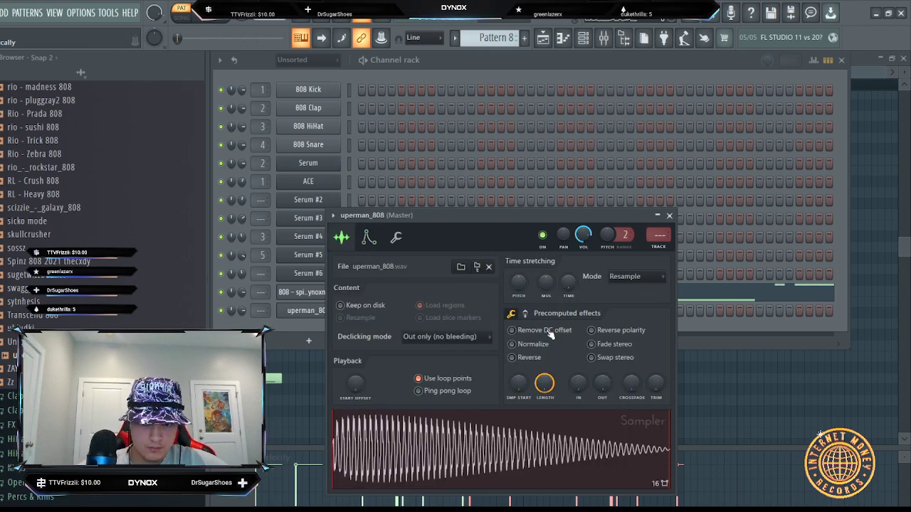
- Draw back-to-back F7 and G7 notes, six steps each, filling the end of bar 2 for uperman_808
left_click(562, 37)
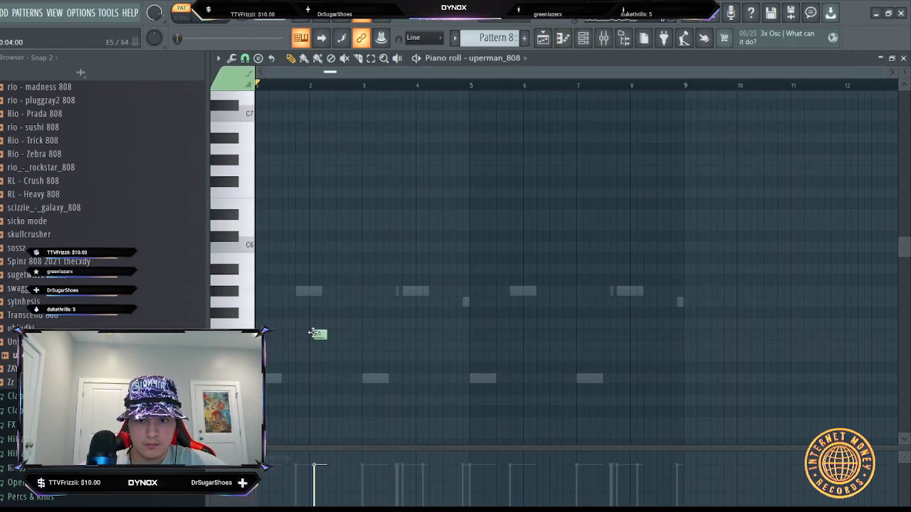
left_click_drag(324, 334, 325, 228)
left_click(341, 205)
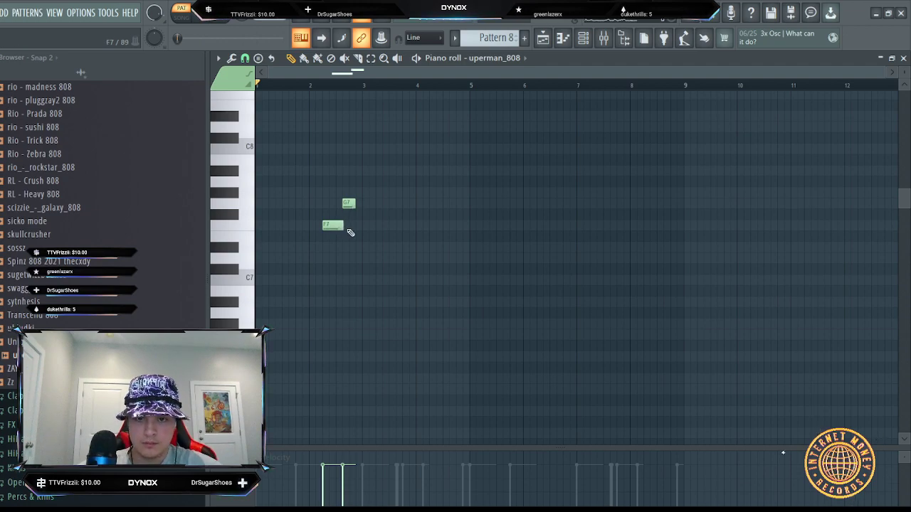
left_click(342, 206)
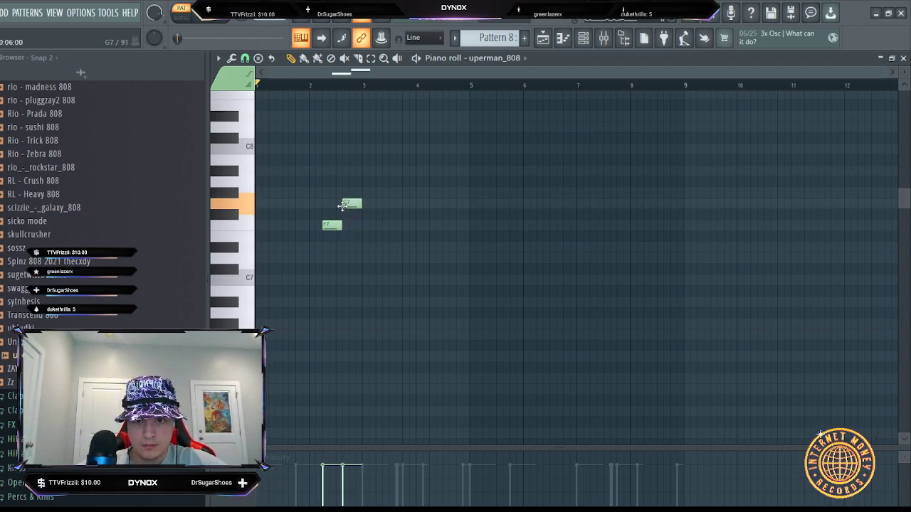
- Lower the two uperman_808 notes to F5 and G5 and play them against the first 808
scroll(345, 210, "down", 8)
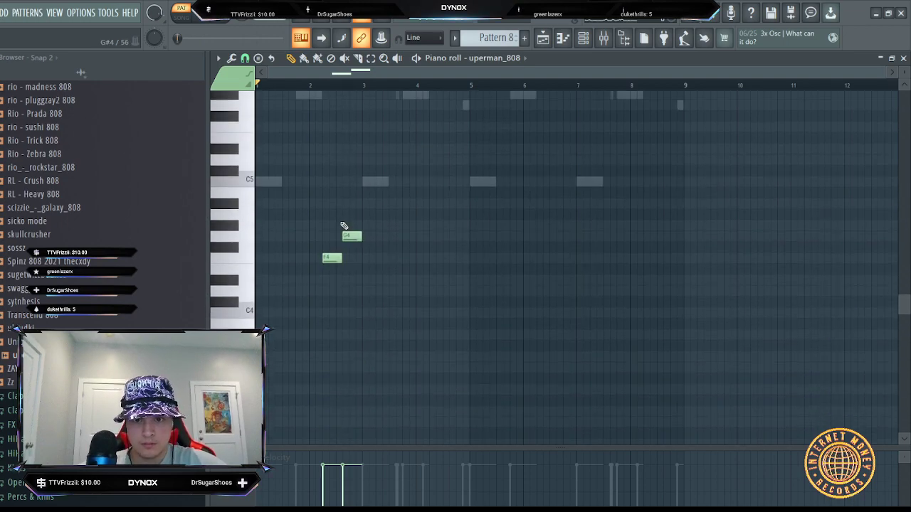
key("space")
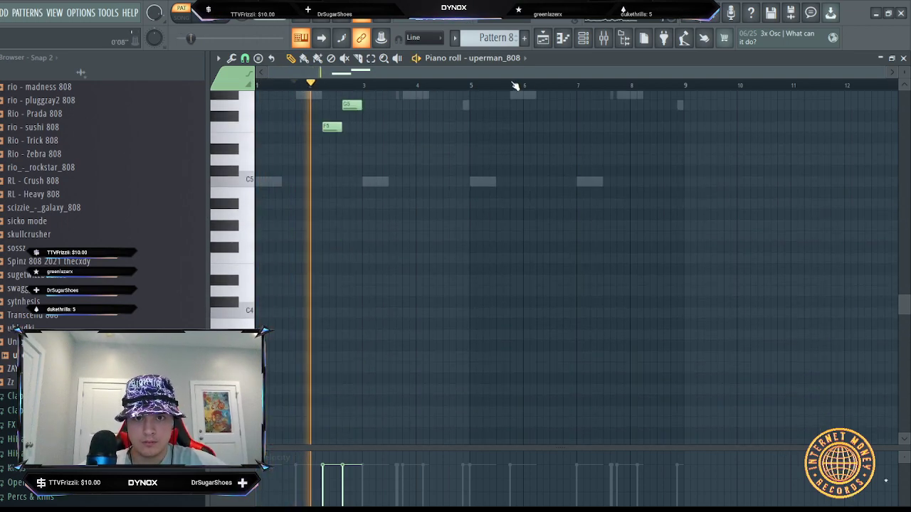
scroll(489, 139, "up", 3)
scroll(369, 77, "up", 3)
left_click_drag(374, 75, 318, 76)
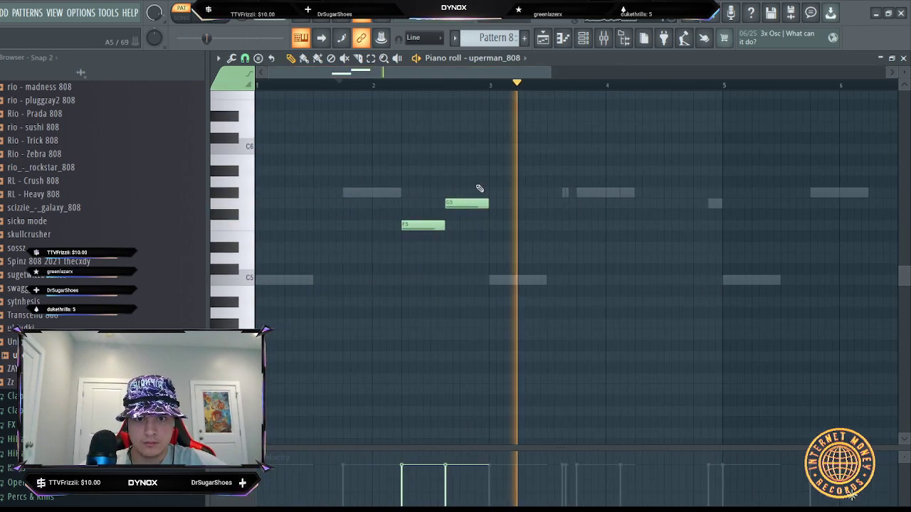
key("space")
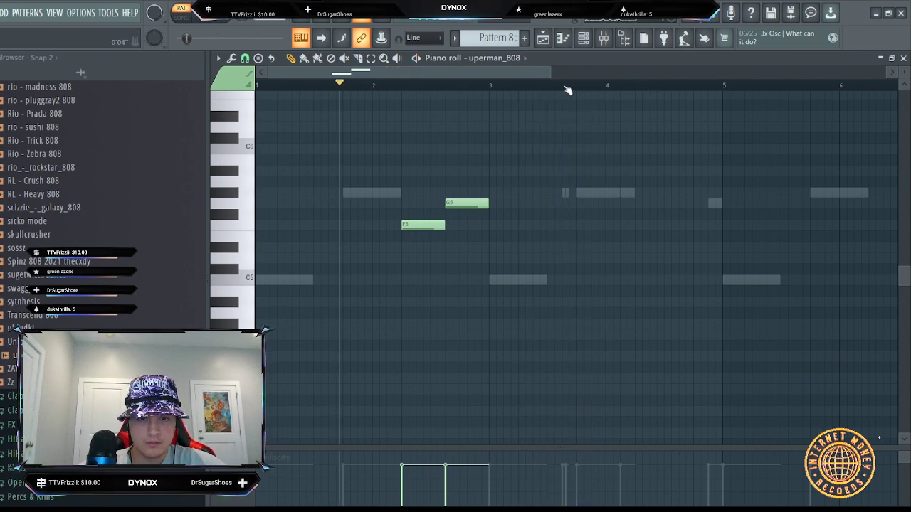
- Duplicate the uperman_808 notes into bars 3–4, shorten the last G5 to four steps, and repeat bars 1–4 across bars 5–8
left_click_drag(490, 85, 256, 86)
key("ctrl+b")
left_click(715, 202)
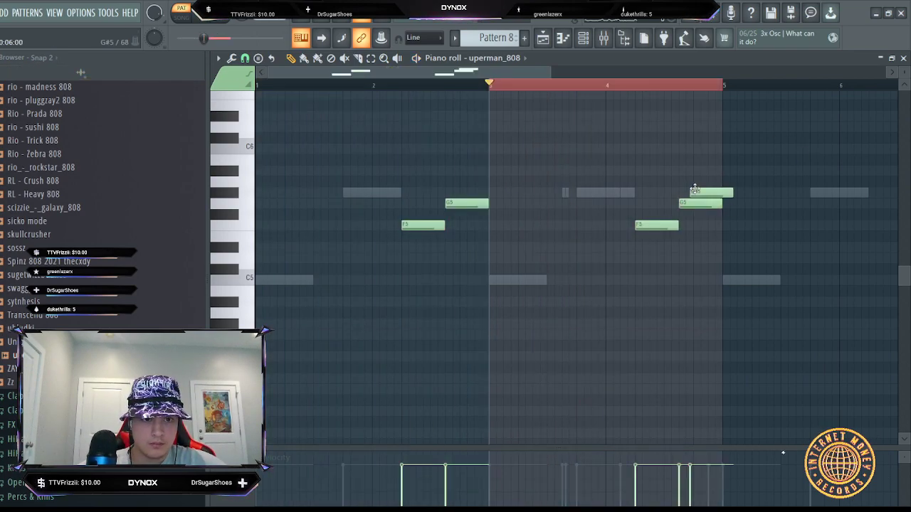
left_click_drag(352, 96, 173, 75)
key("ctrl+b")
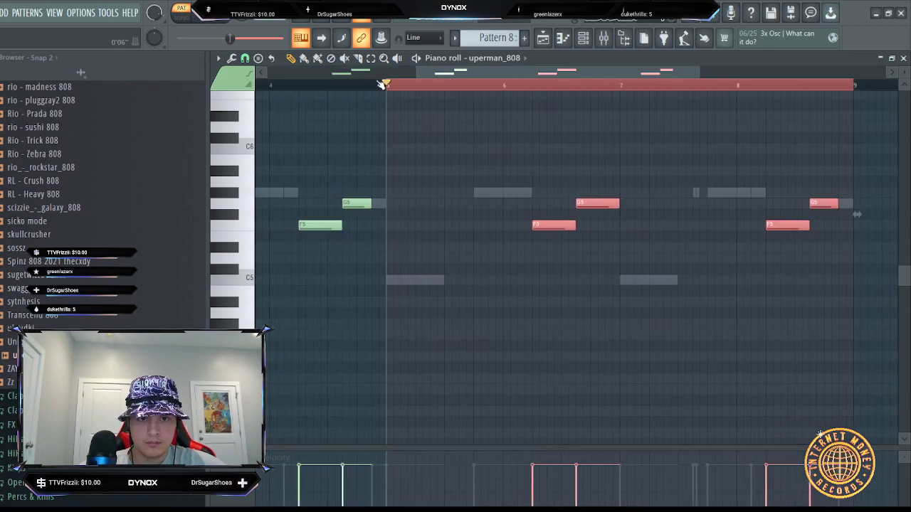
scroll(412, 79, "down", 2)
left_click(376, 85)
key("ctrl+d")
- Play the bass pattern and inspect the uperman_808 channel's sampler settings and precomputed effects
left_click(352, 86)
key("space")
key("F6")
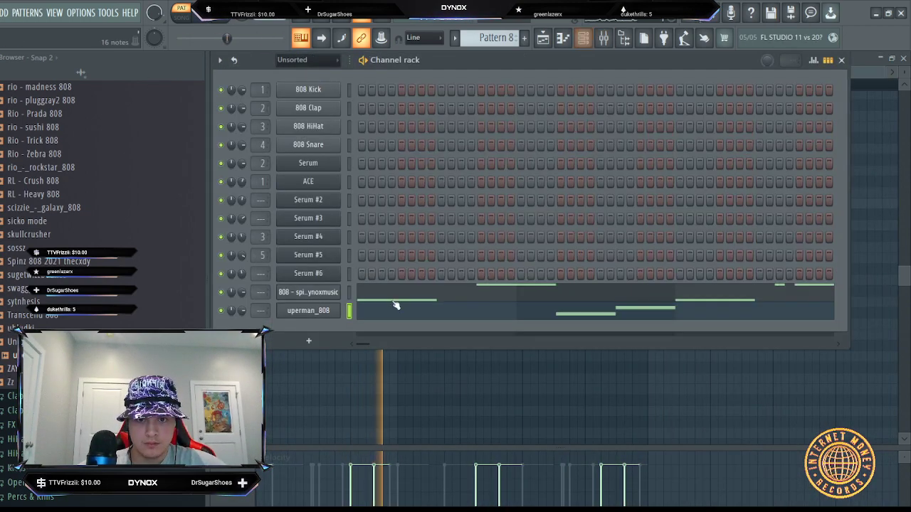
left_click(312, 313)
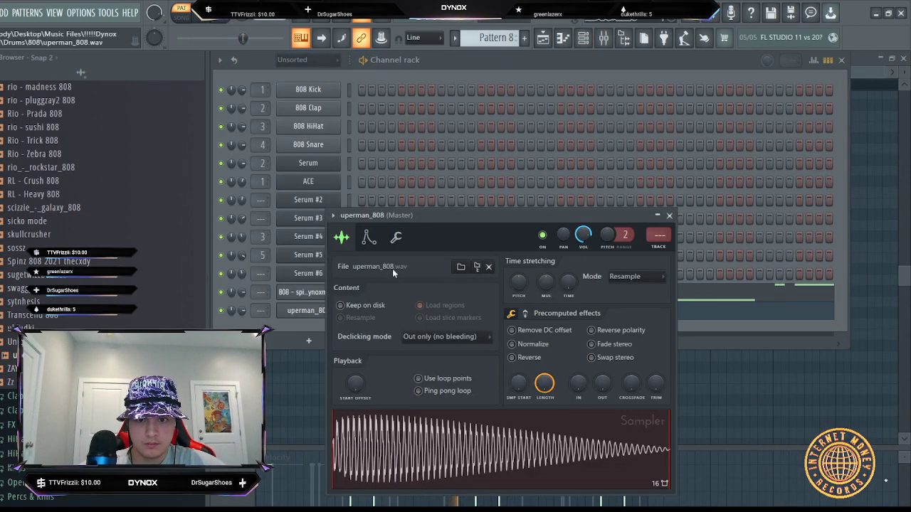
left_click(397, 238)
left_click(341, 237)
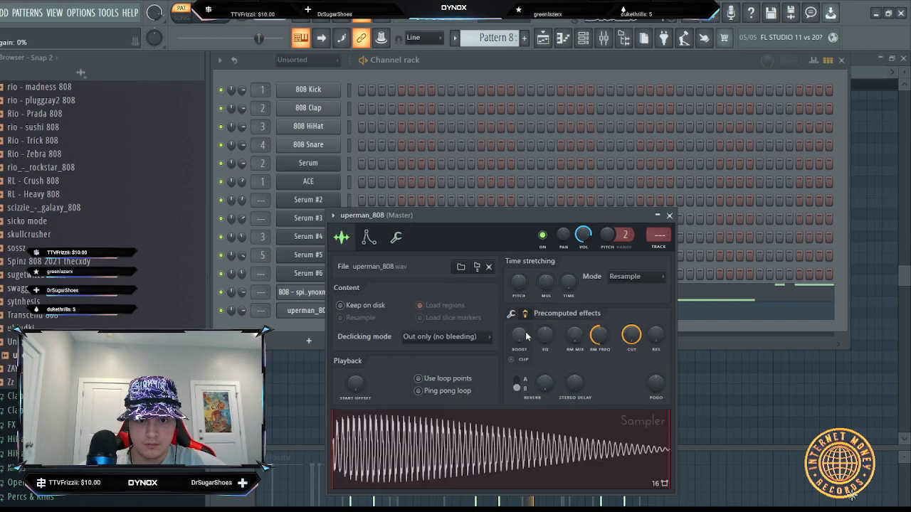
left_click(669, 216)
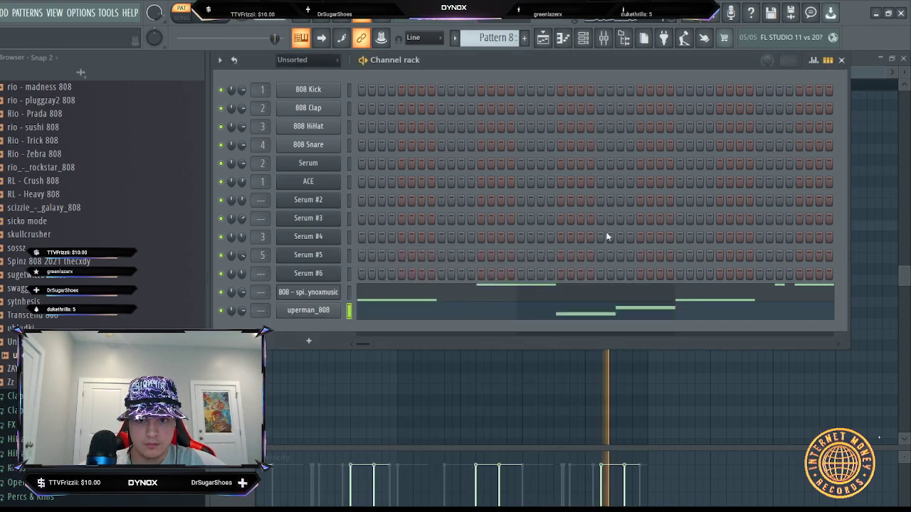
- Place the Pattern 8 clip on Track 7 starting at bar 1 and switch playback to song mode
left_click(547, 41)
left_click_drag(474, 313, 404, 313)
key("l")
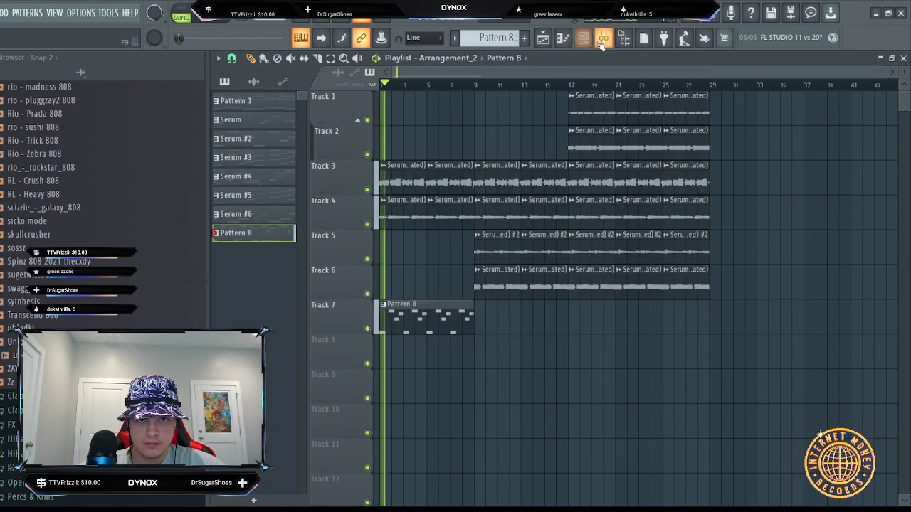
- Lower the Serum (consolidated) audio clip's volume to about 56%
double_click(453, 188)
left_click_drag(535, 186, 535, 206)
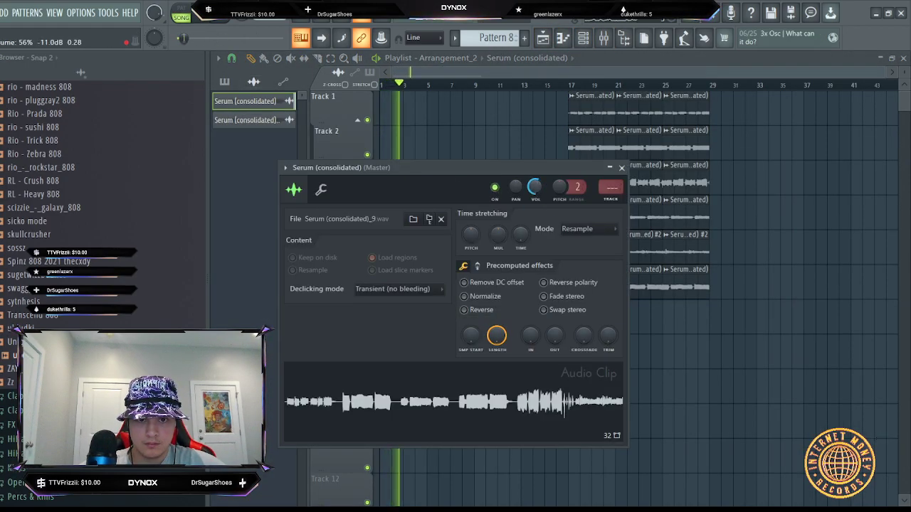
left_click(621, 168)
scroll(422, 87, "up", 3)
- Route the Serum (consolidated) audio clip to mixer track 6 and replay the arrangement from the beginning
key("F6")
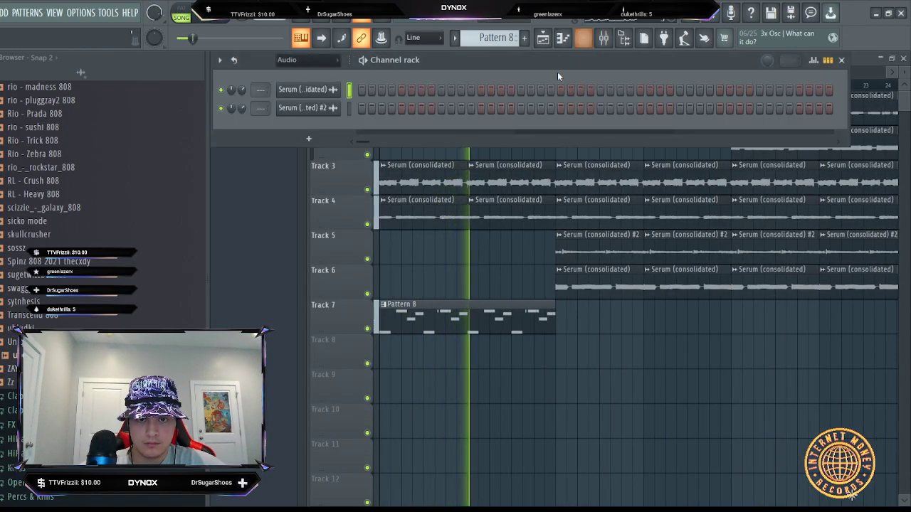
double_click(448, 165)
left_click(615, 199)
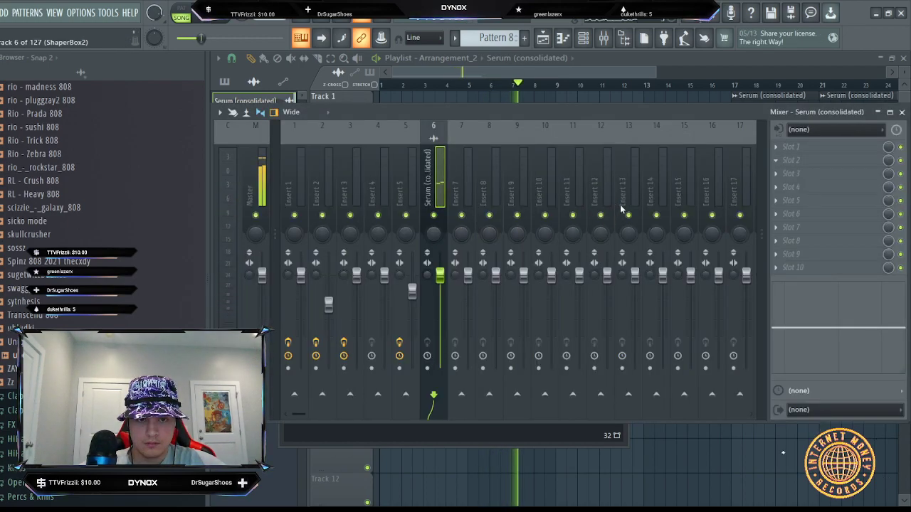
left_click(720, 215)
left_click(719, 215)
left_click(720, 215)
left_click_drag(342, 320, 429, 319)
left_click_drag(469, 85, 163, 75)
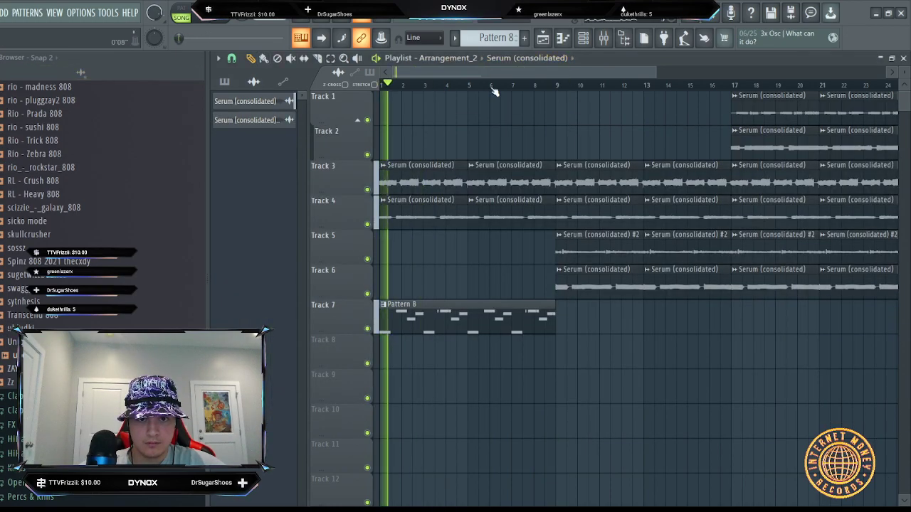
- Balance the 808 channels against the melody, setting the uperman_808 channel's volume to about 95%
scroll(494, 91, "up", 3)
left_click(583, 38)
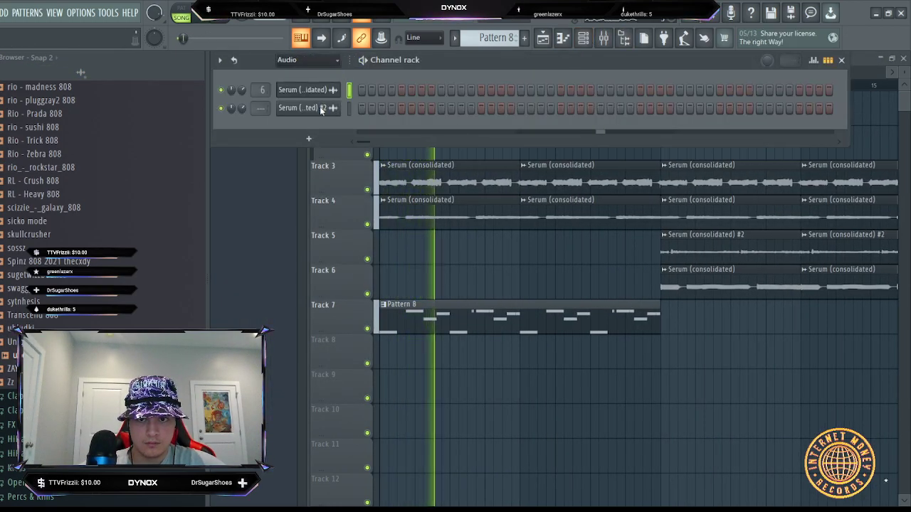
left_click(320, 111)
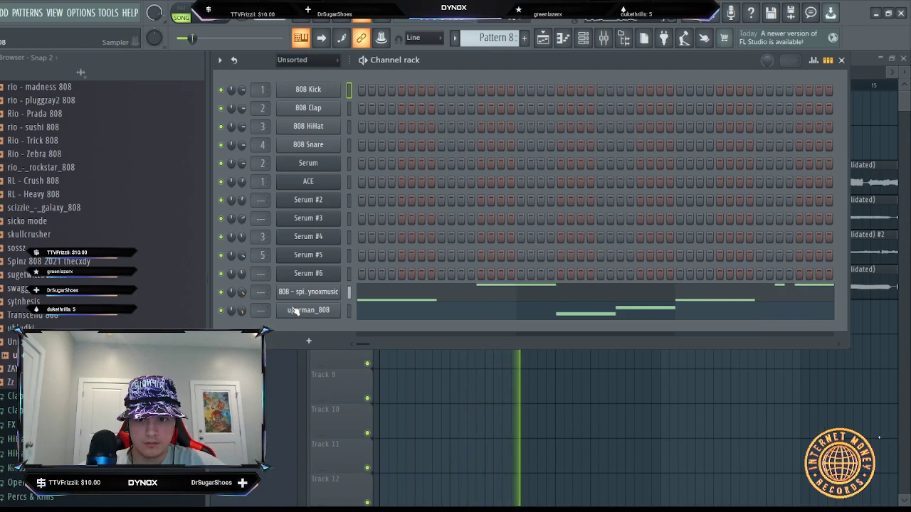
scroll(80, 259, "up", 10)
scroll(80, 259, "up", 15)
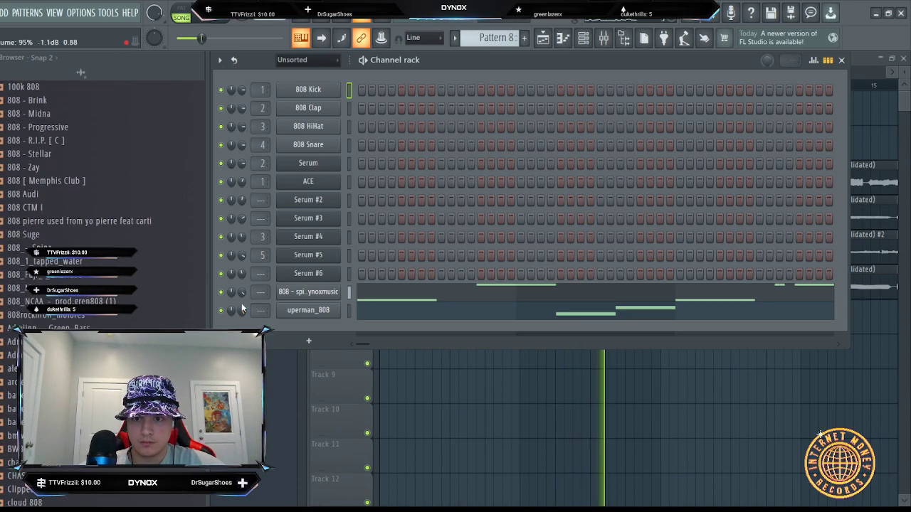
left_click(313, 293)
left_click(653, 201)
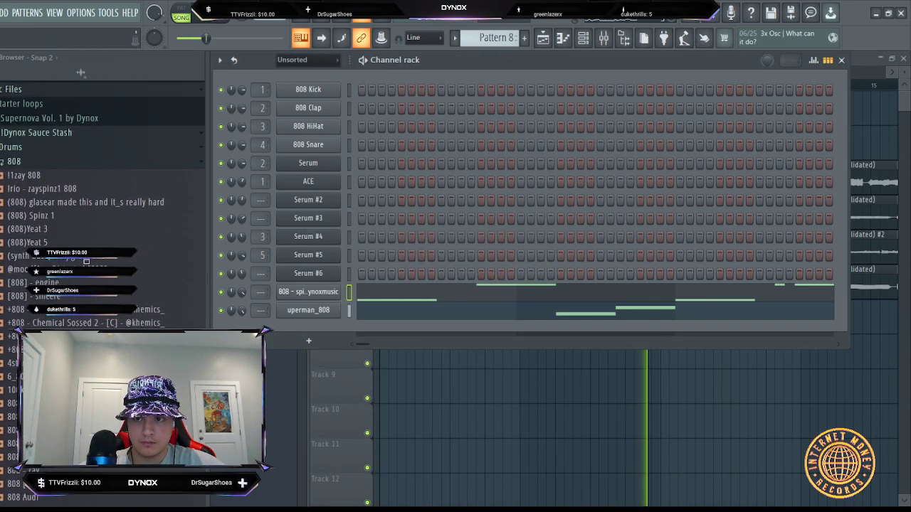
- Split the six-step F5 note of uperman_808 in bar 8 into three consecutive two-step F5 notes
key("F7")
scroll(560, 102, "down", 3)
scroll(506, 86, "down", 2)
scroll(646, 106, "up", 5)
scroll(650, 227, "up", 3)
double_click(649, 227)
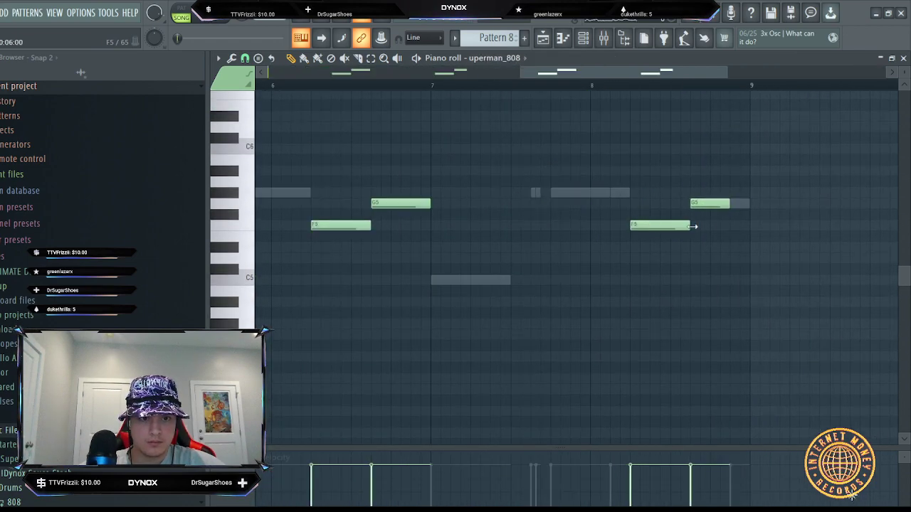
left_click(671, 225)
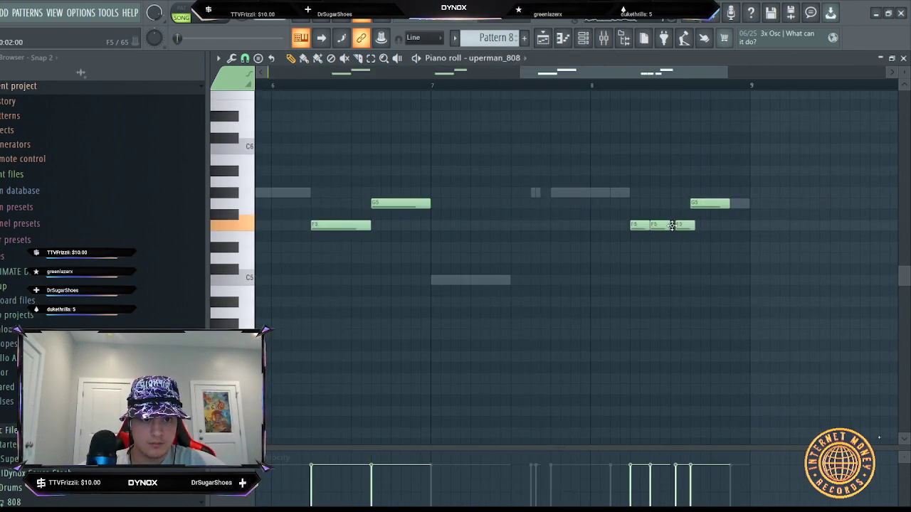
- Lower the velocities of the first two F5 notes in bar 8 and play the roll
key("space")
left_click_drag(633, 488, 659, 485)
left_click(620, 87)
key("space")
scroll(721, 178, "up", 2)
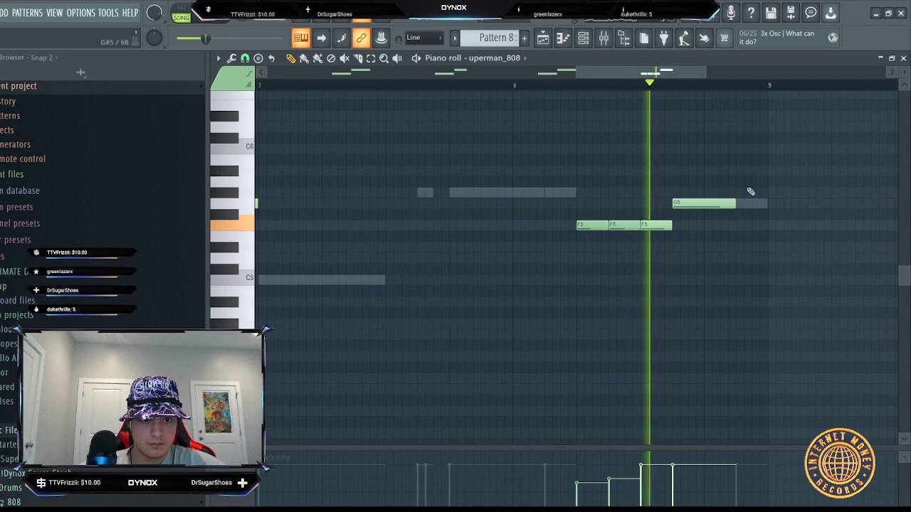
key("space")
- Add a two-step G6 note above the second half of the G5 note in bar 8 and play it
scroll(732, 204, "up", 3)
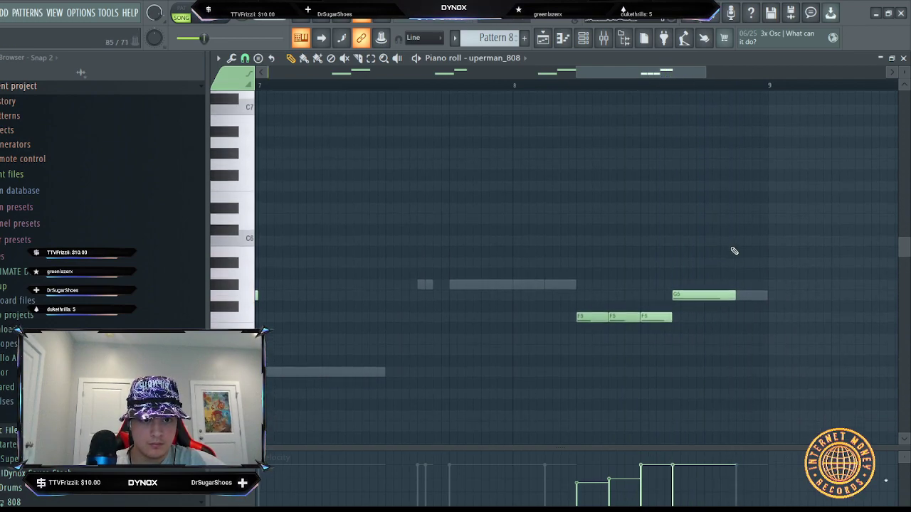
left_click_drag(705, 147, 708, 171)
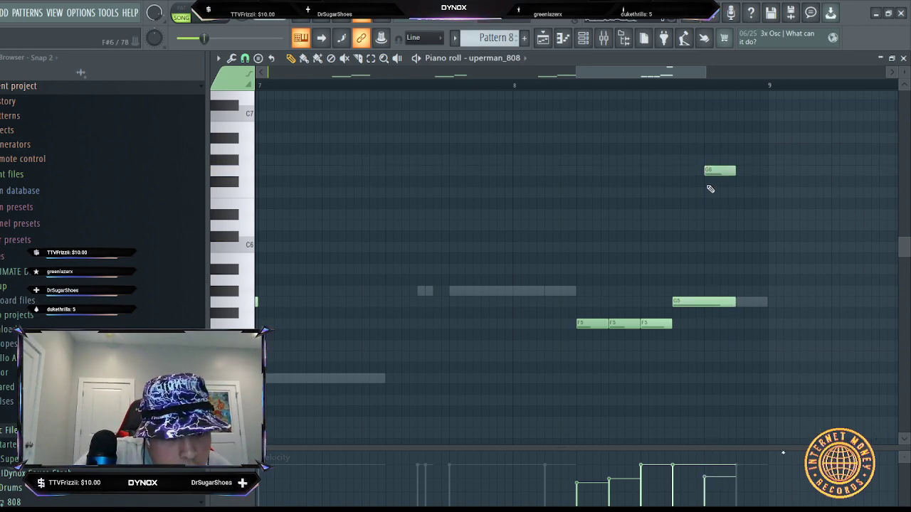
key("space")
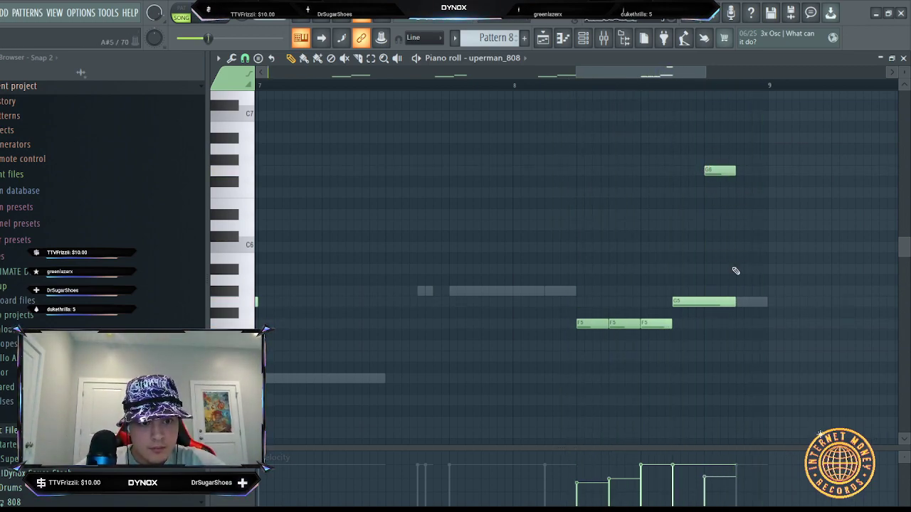
key("space")
- Replace the G5 note in bar 8 with two half-step hits and a one-step hit before the G6, and play the ending
left_click_drag(734, 299, 684, 302)
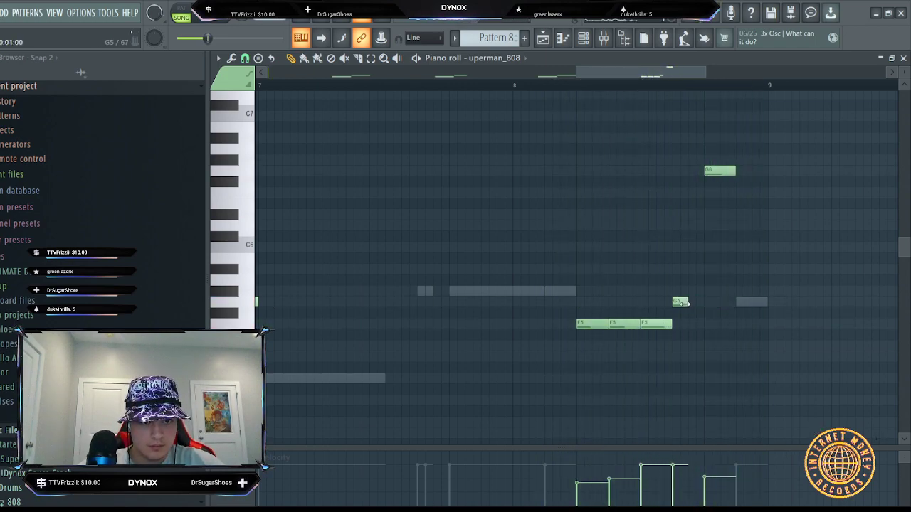
key("space")
left_click(637, 86)
scroll(697, 87, "up", 2)
left_click(493, 87)
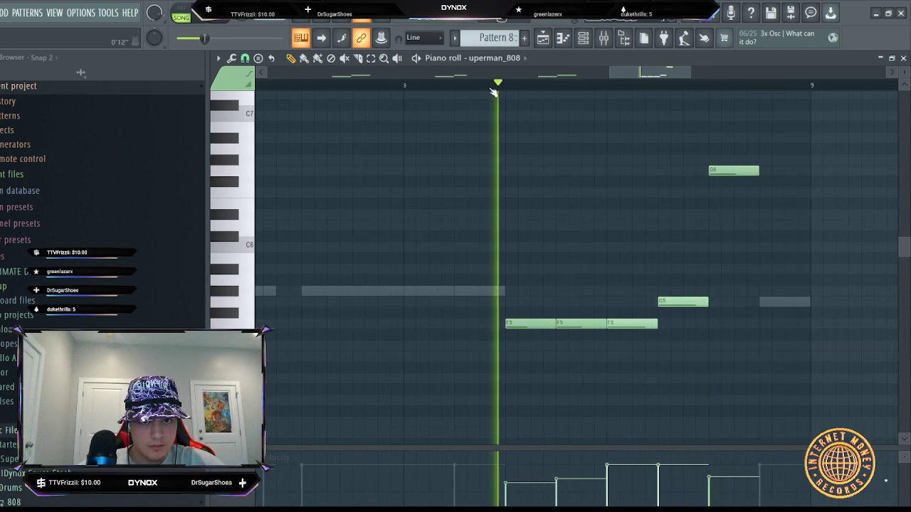
key("space")
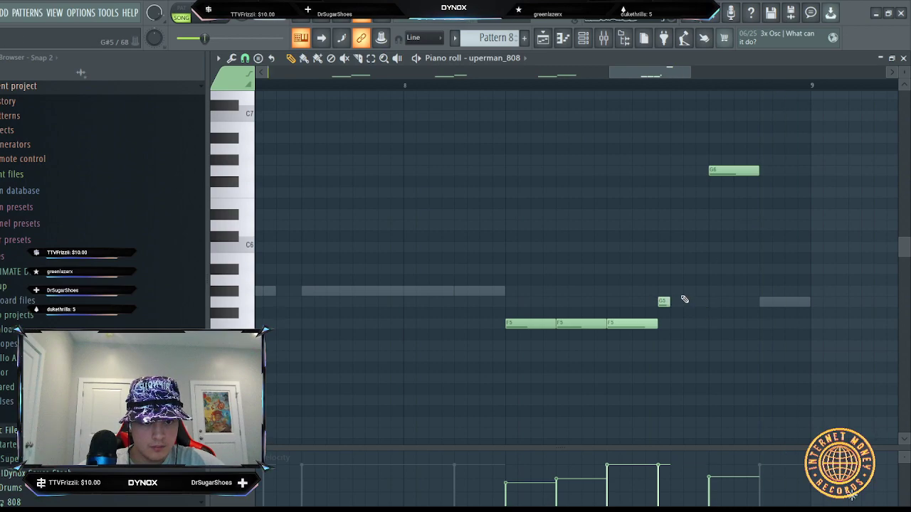
left_click(690, 301)
key("space")
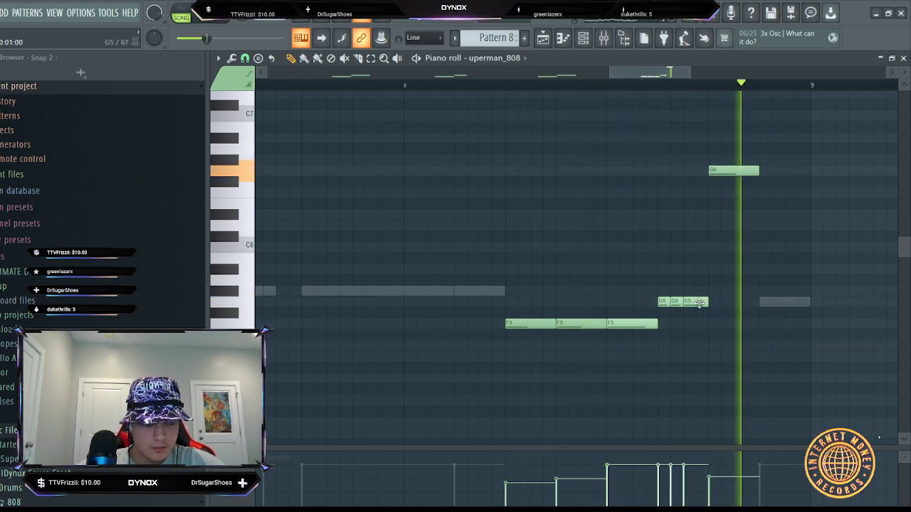
key("F5")
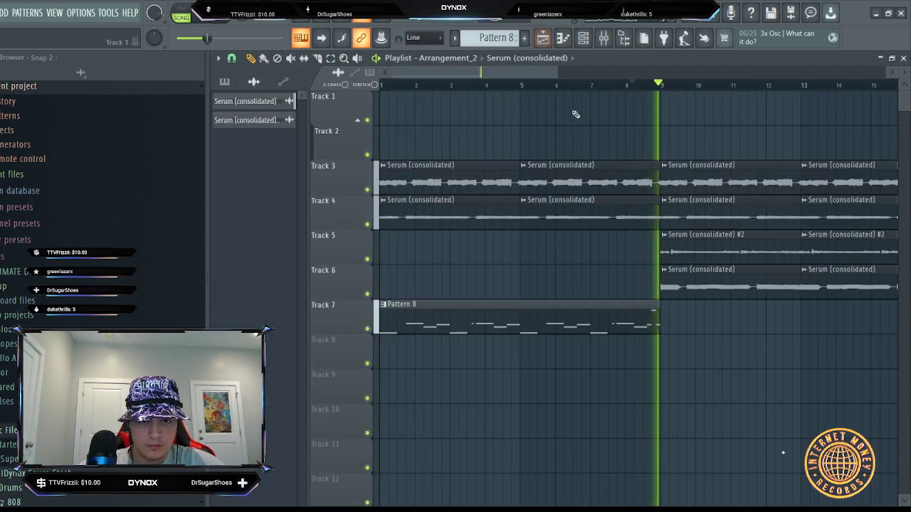
- Add the _No Clue_ Clap sample from the Claps folder as a new channel below uperman_808
key("F6")
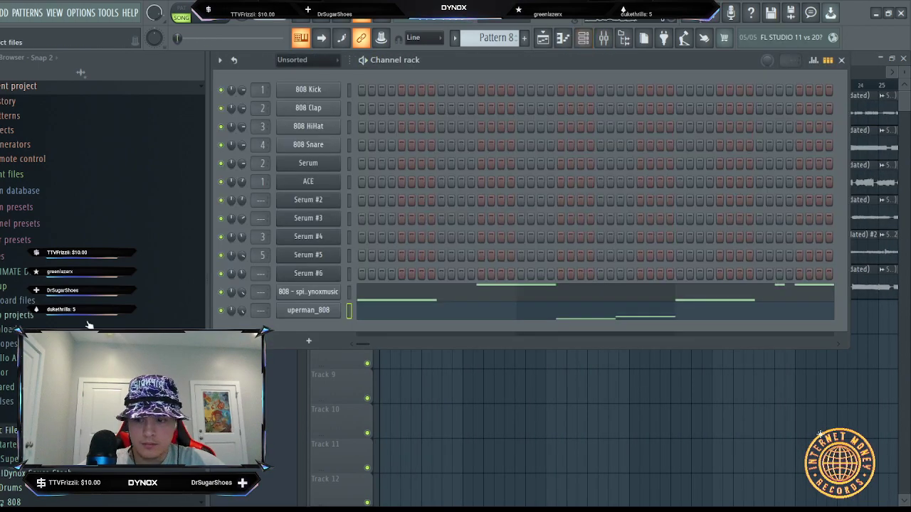
scroll(71, 235, "down", 5)
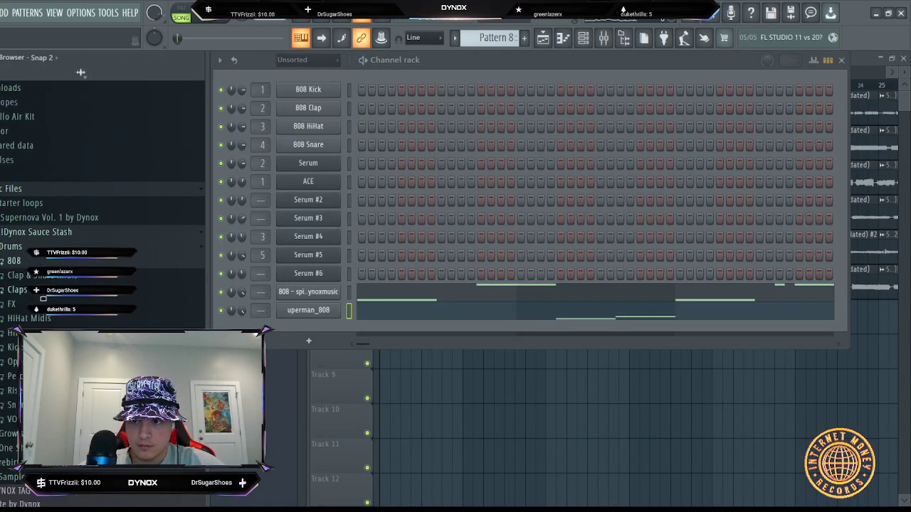
left_click(40, 290)
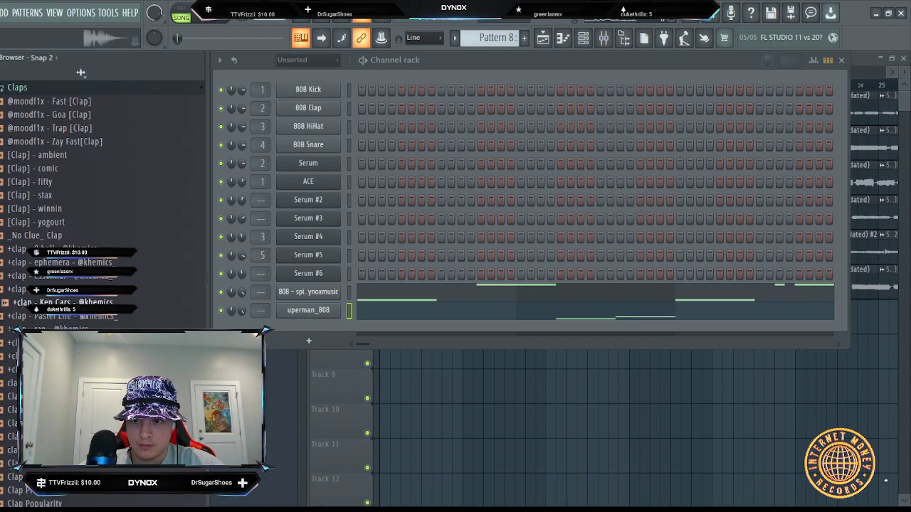
key("Up")
key("Up")
key("Up")
key("Up")
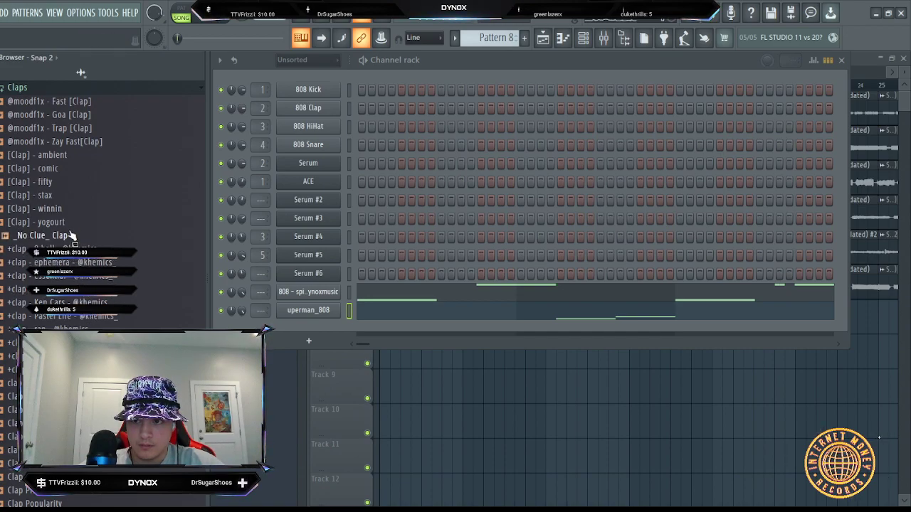
left_click_drag(379, 335, 445, 326)
- Replace the new clap channel's sample with the "+clap - Ken Cars" sample
left_click(70, 318)
left_click(72, 307)
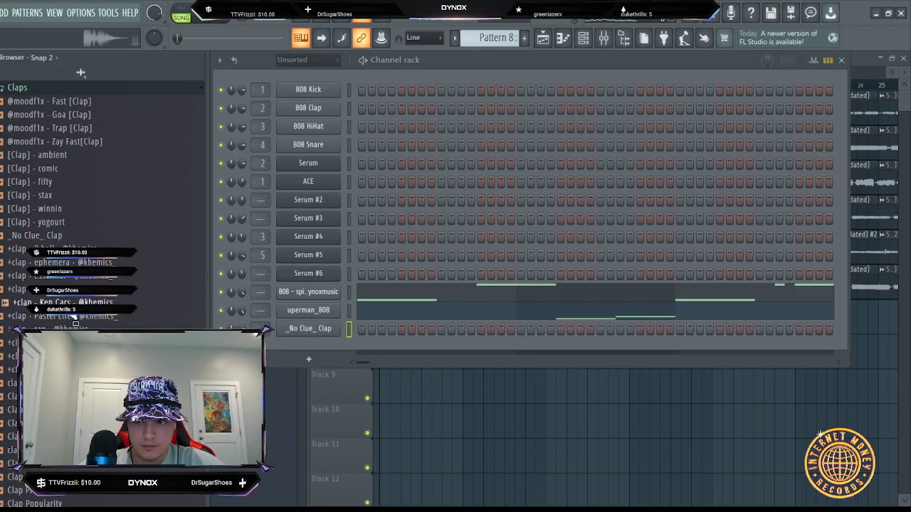
left_click_drag(72, 309, 306, 331)
- Place clap hits on steps 9 and 25 of the clap channel and play the song to hear them
key("space")
left_click(440, 332)
left_click(600, 329)
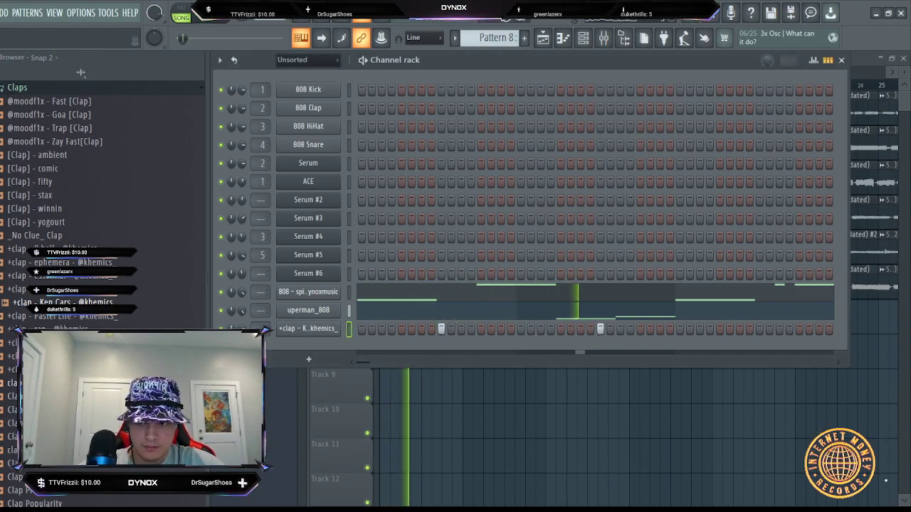
key("space")
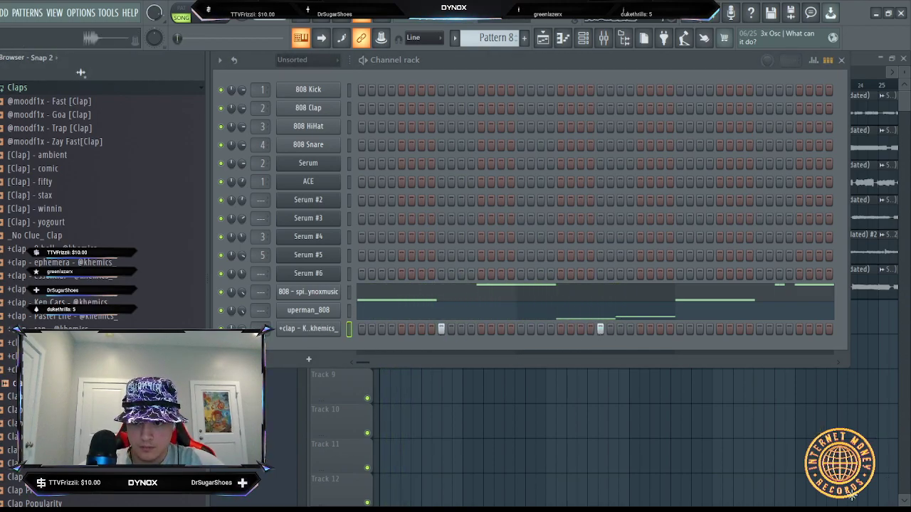
- Swap the clap channel's sample for Goyxrd_-_Klap3 and play the song
scroll(100, 391, "down", 6)
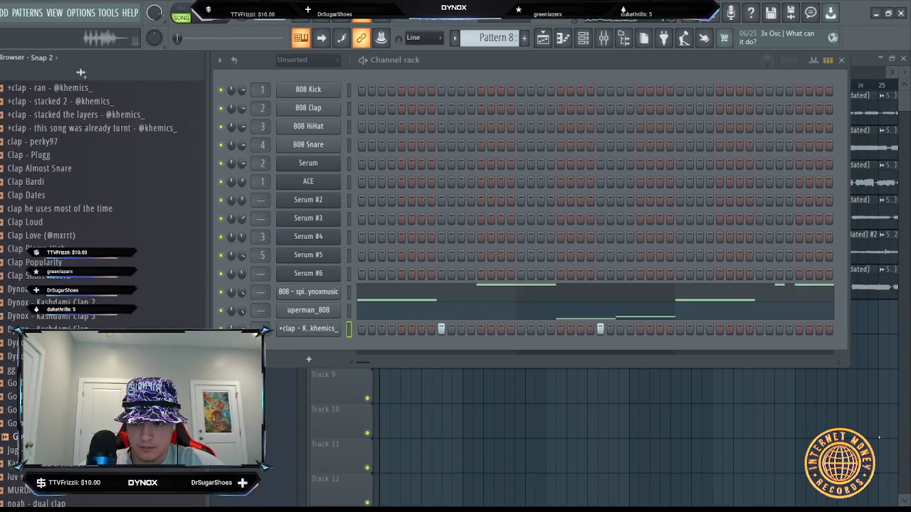
left_click_drag(320, 332, 320, 331)
key("space")
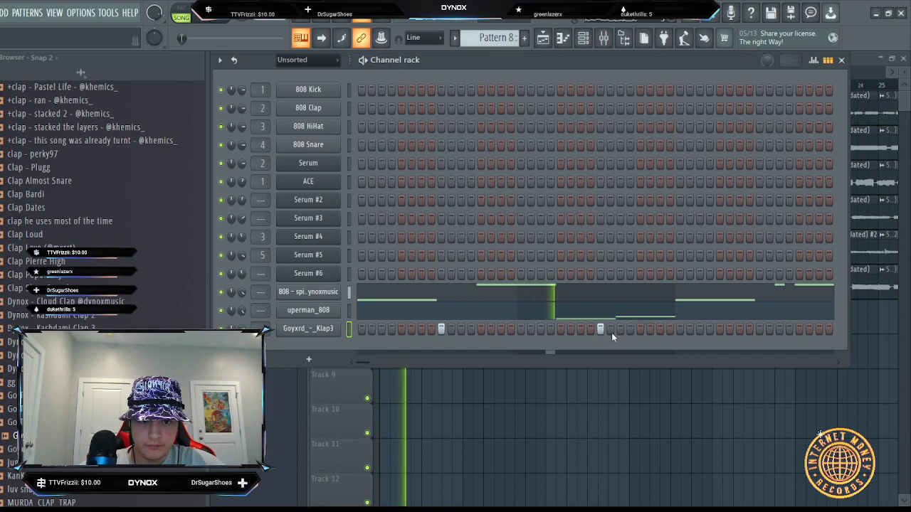
- In the clap's piano roll, double the C5 hit in the middle of bar 2 and add another hit near the bar's end
left_click(562, 38)
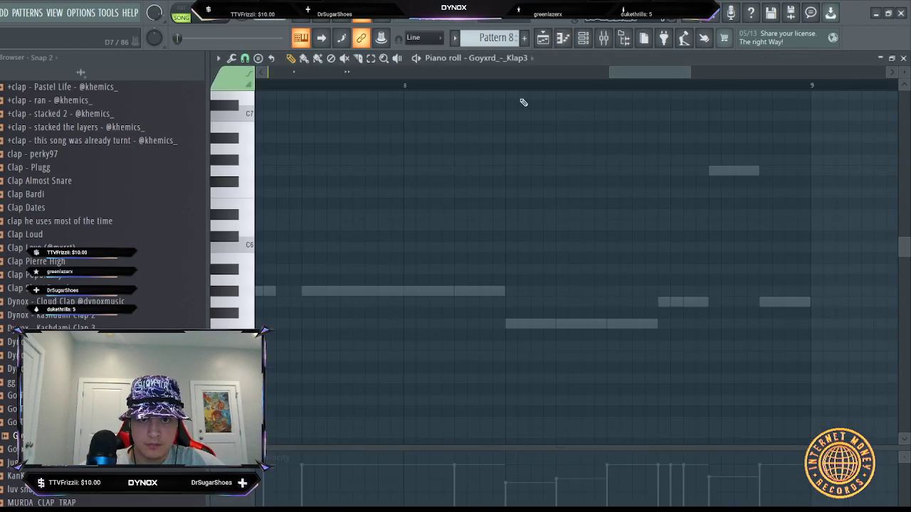
scroll(534, 92, "down", 6)
left_click_drag(459, 72, 246, 96)
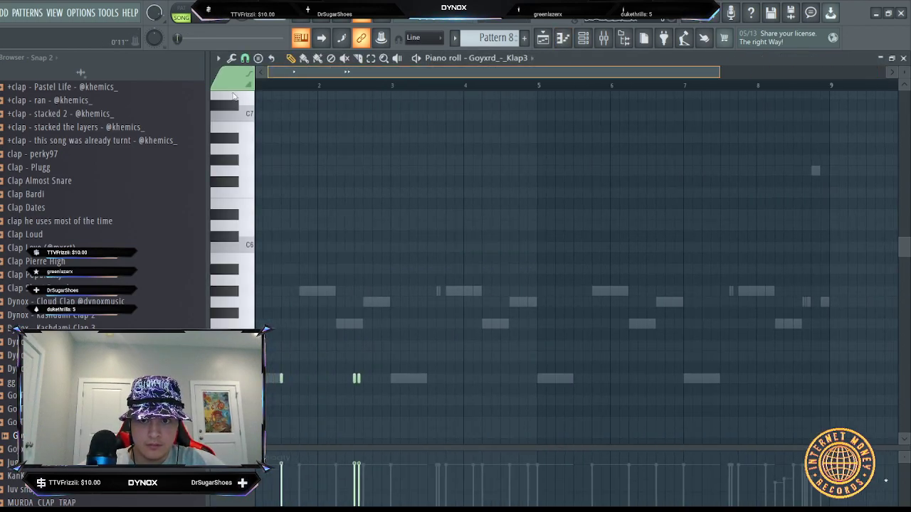
scroll(337, 94, "up", 3)
scroll(327, 319, "down", 5)
left_click(399, 314)
left_click(396, 313)
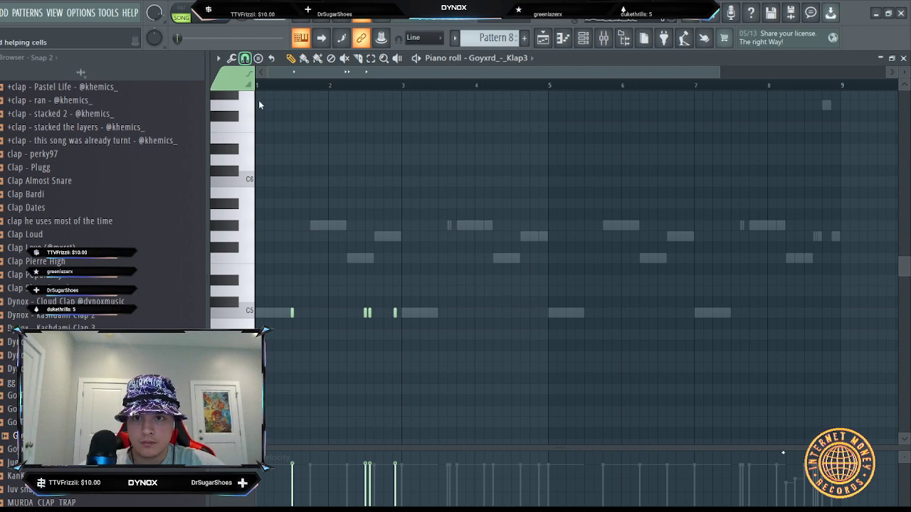
left_click(392, 314)
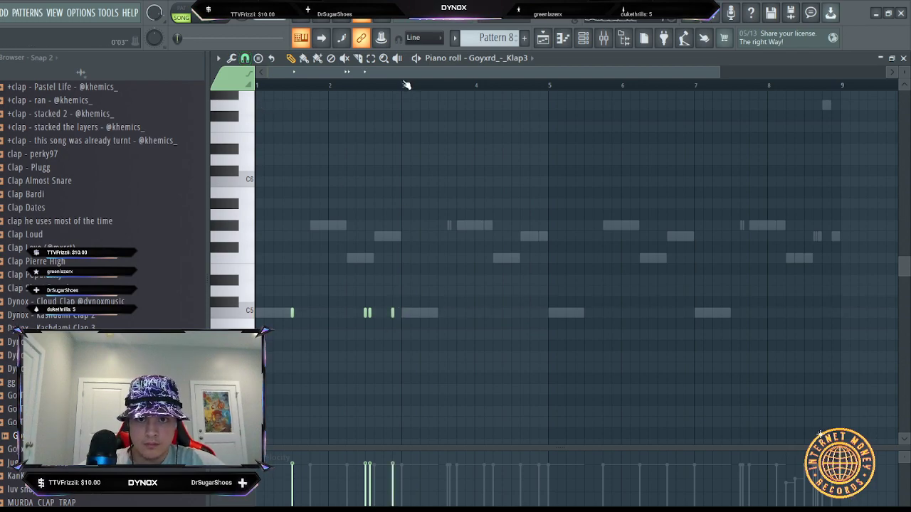
- Select the first two bars of claps and duplicate them until bars 1 to 8 are filled
left_click_drag(396, 84, 320, 84)
left_click_drag(260, 84, 406, 86)
key("ctrl+b")
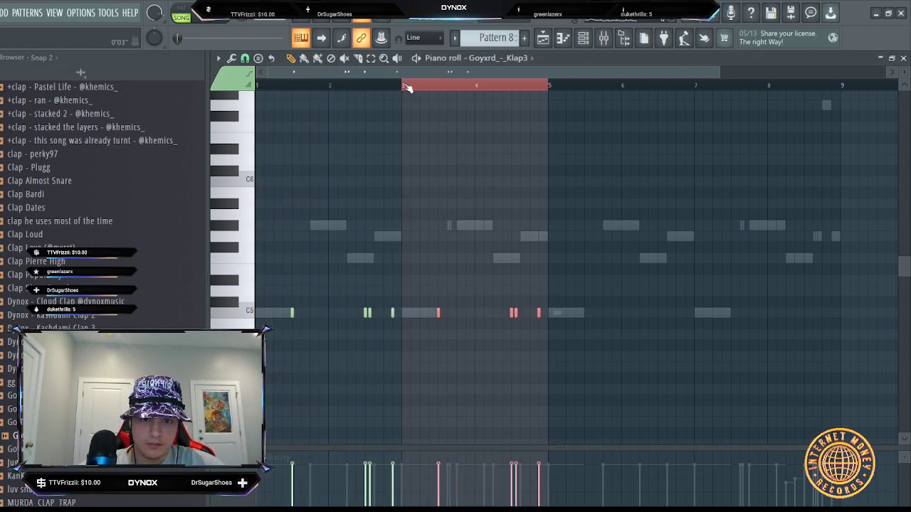
key("ctrl+b")
key("ctrl+b")
key("ctrl+d")
- Delete the second hit of the double claps in bars 2 and 6 while playing the song
right_click(369, 313)
key("space")
right_click(663, 315)
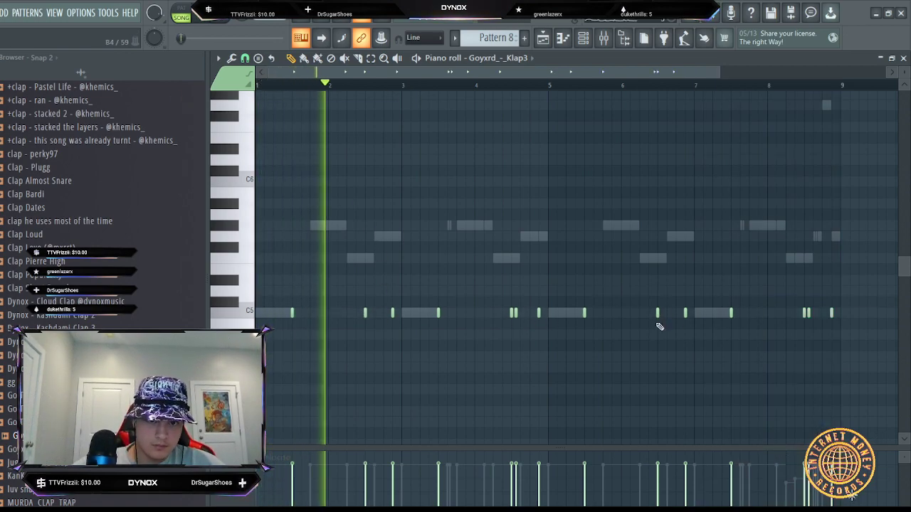
- Check the 808 - spinna channel's sampler and the mixer levels, and set that channel's volume to 100%
key("F6")
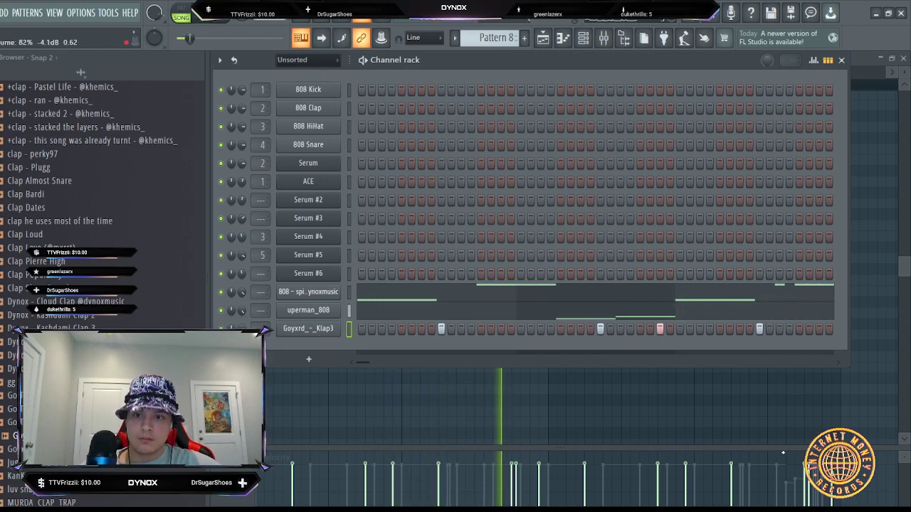
left_click(308, 292)
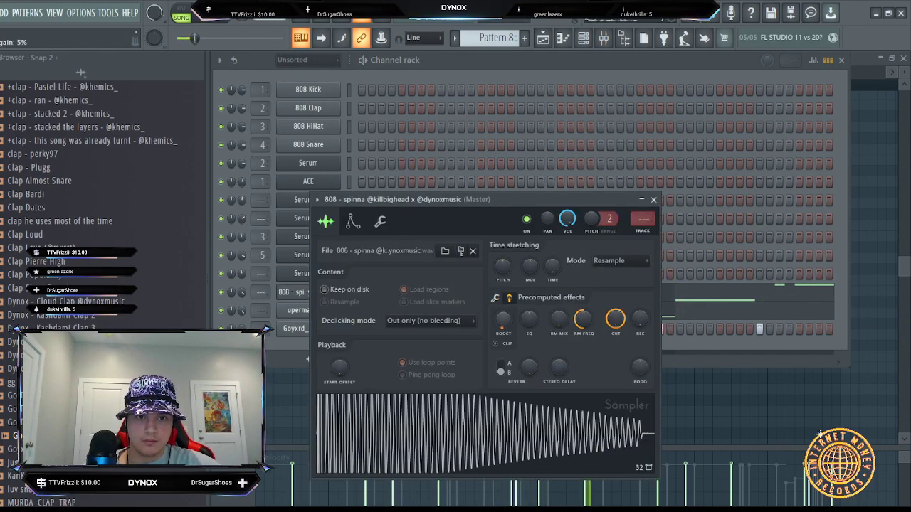
left_click(653, 200)
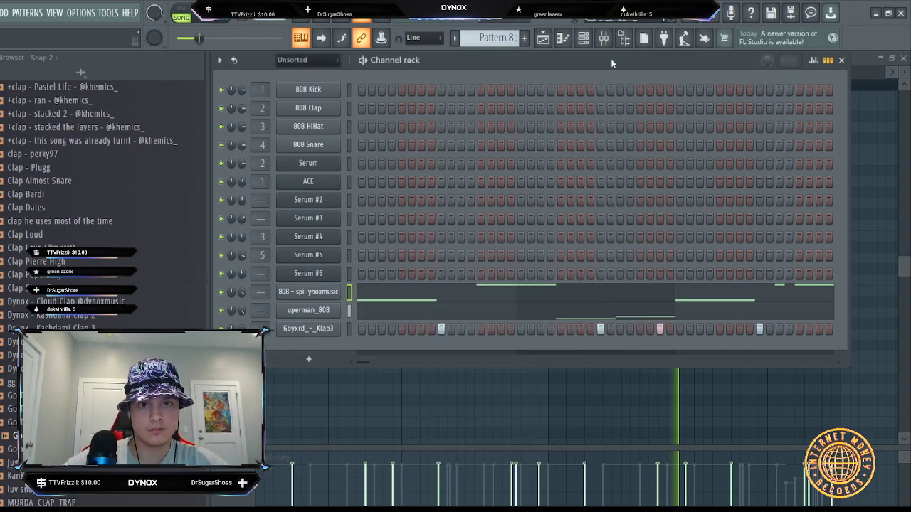
left_click(603, 38)
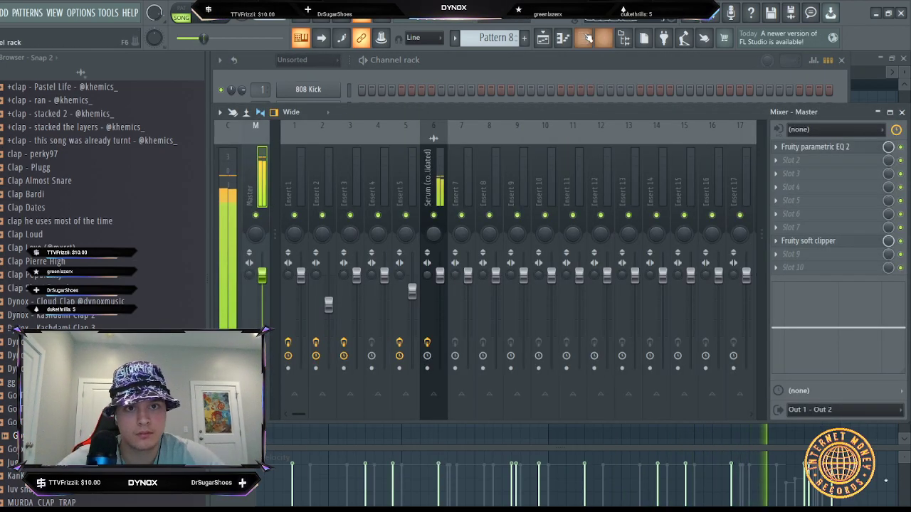
key("F6")
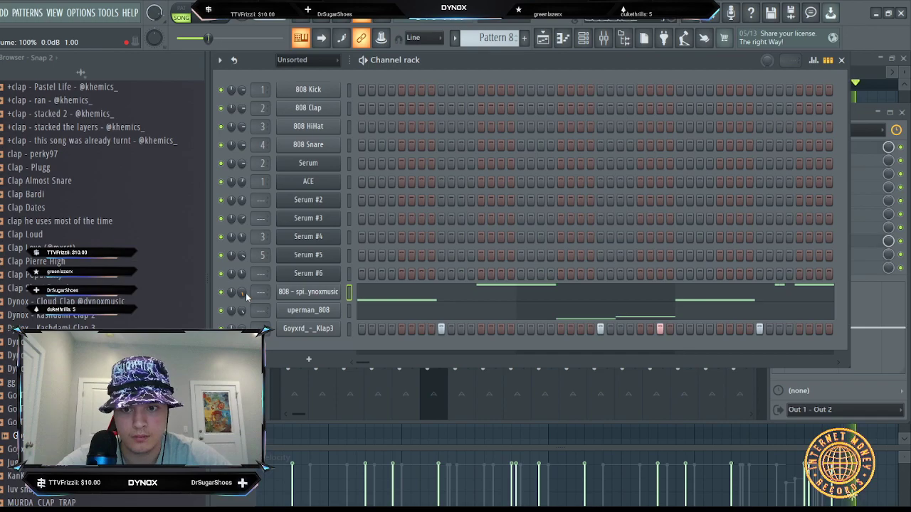
left_click(543, 38)
key("space")
key("space")
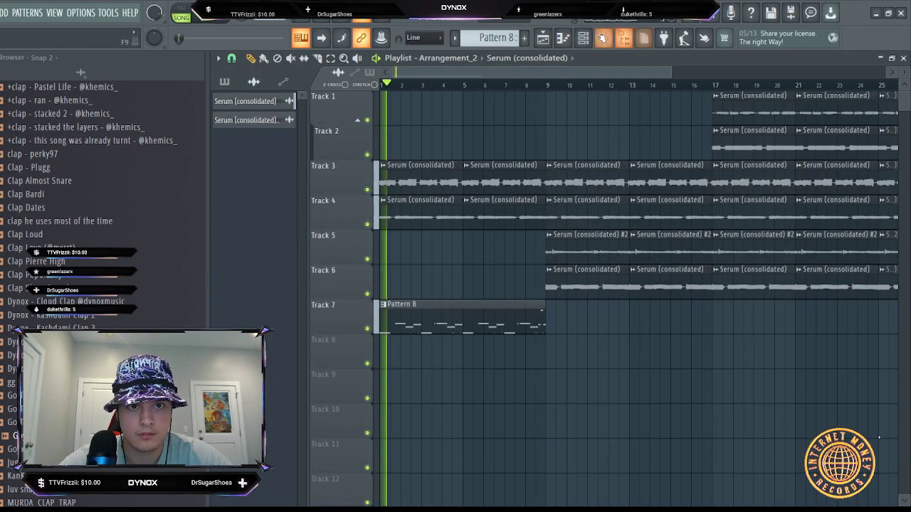
left_click(583, 39)
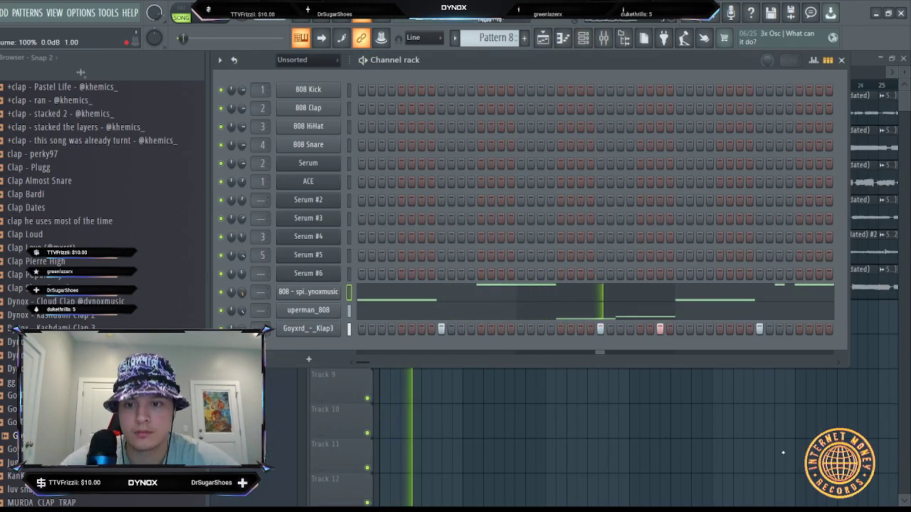
- Audition samples in the HiHats folder and add Hit 1 as a new channel below the clap
scroll(32, 263, "down", 15)
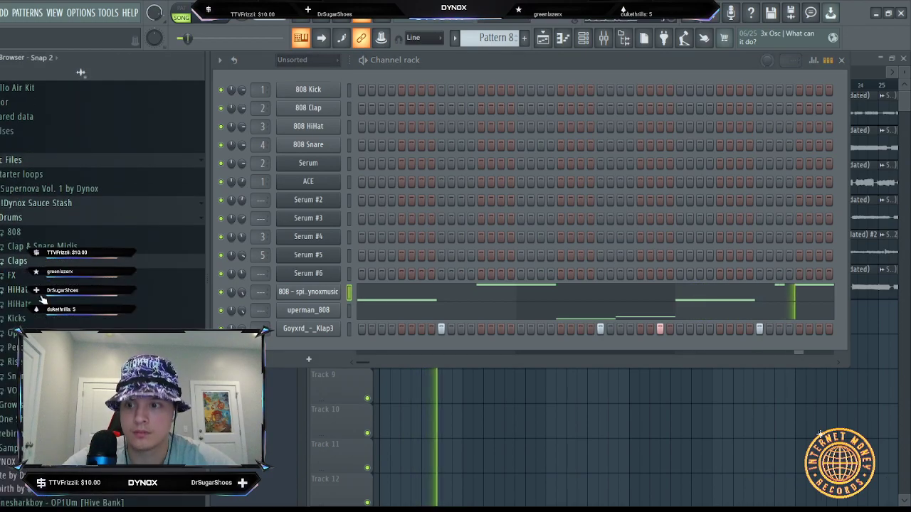
scroll(41, 300, "down", 4)
scroll(71, 242, "up", 4)
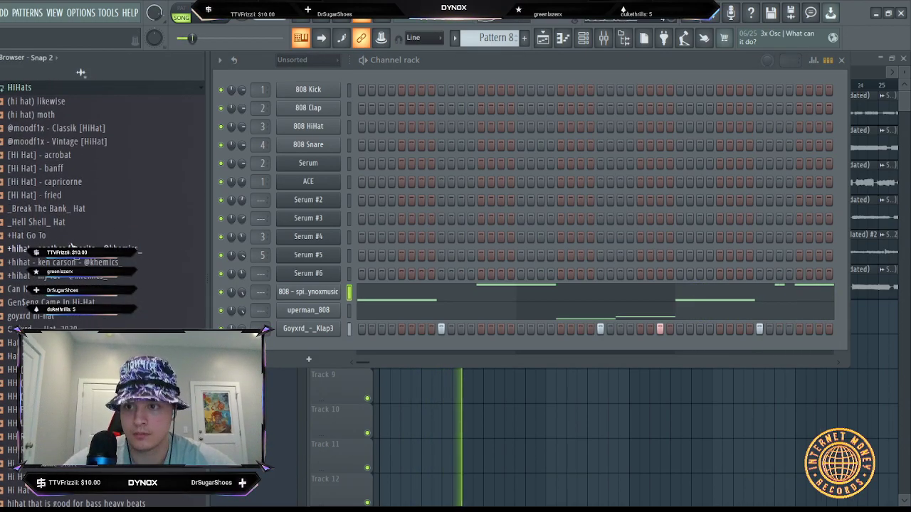
left_click(72, 223)
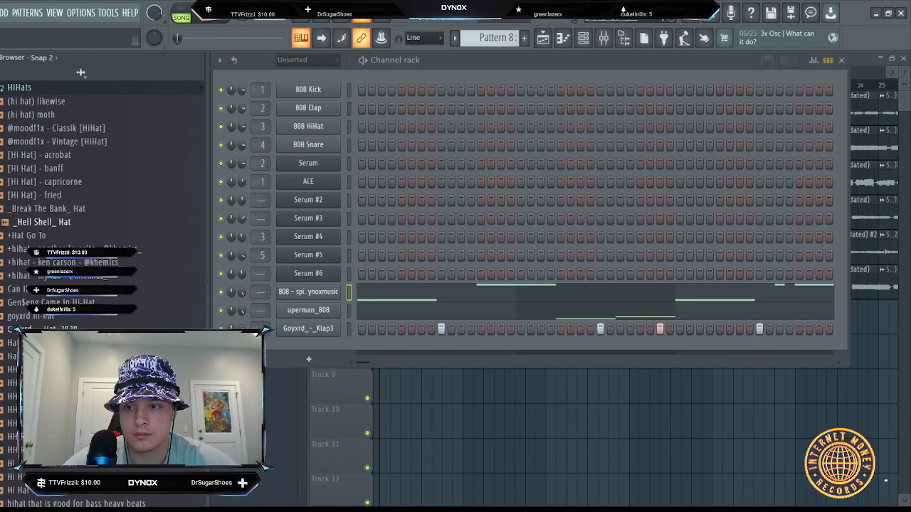
left_click(55, 225)
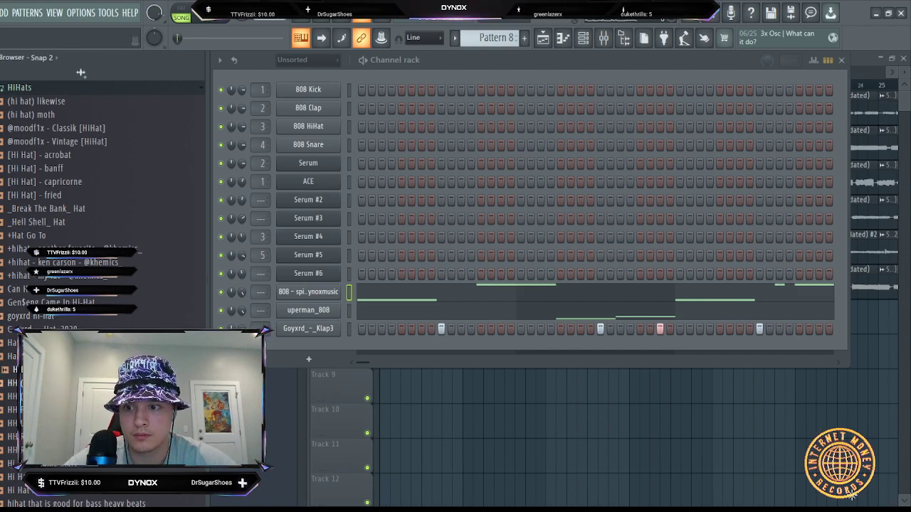
scroll(71, 284, "down", 2)
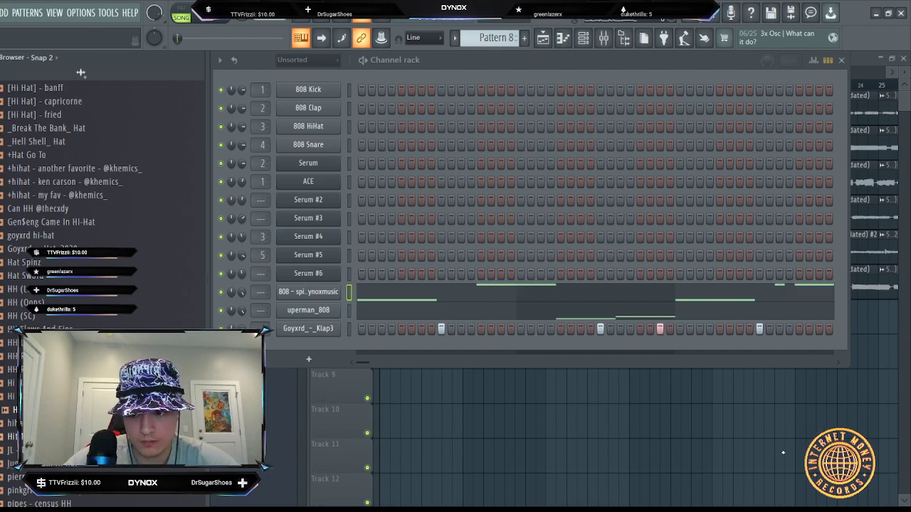
left_click_drag(43, 437, 320, 346)
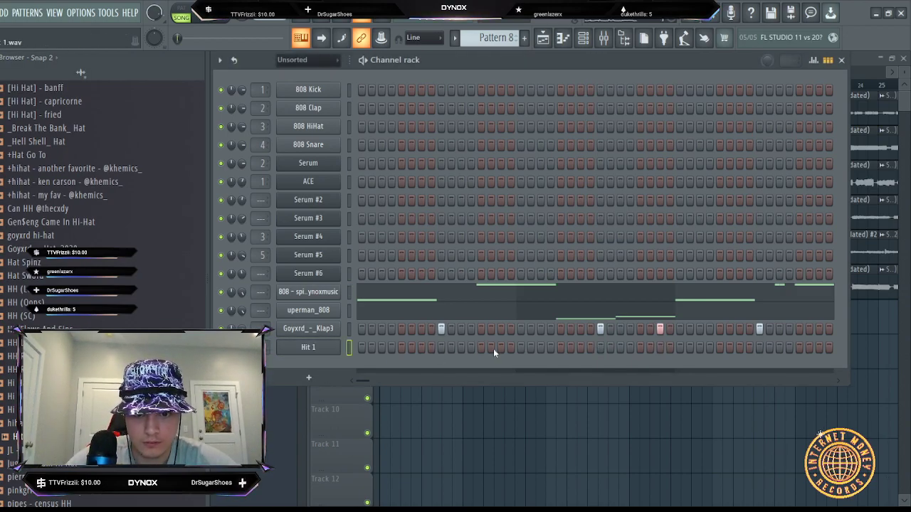
- Fill every second step of the Hit 1 channel, remove the hit on step 3, and play the song
left_click(518, 386)
right_click(385, 346)
key("space")
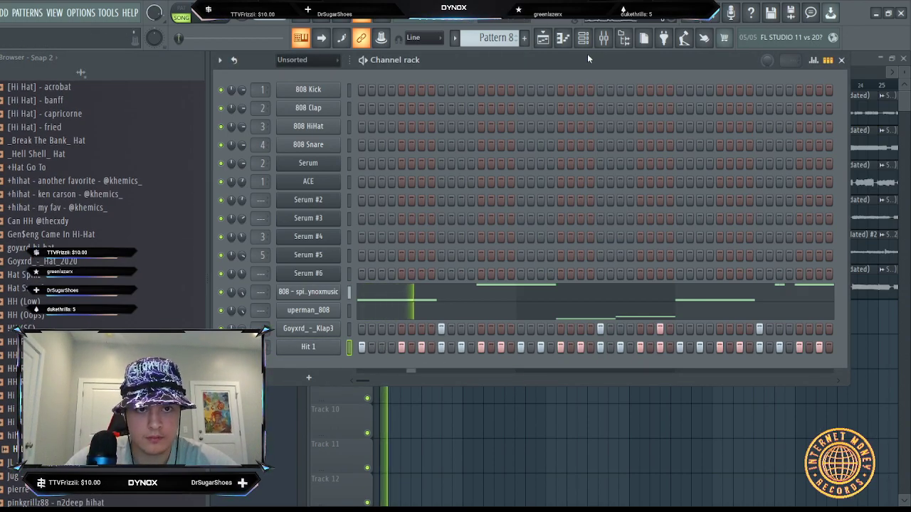
- Paint a fast hi-hat roll on C5 in the last quarter of bar 1 and lower the roll notes' velocities
left_click(564, 39)
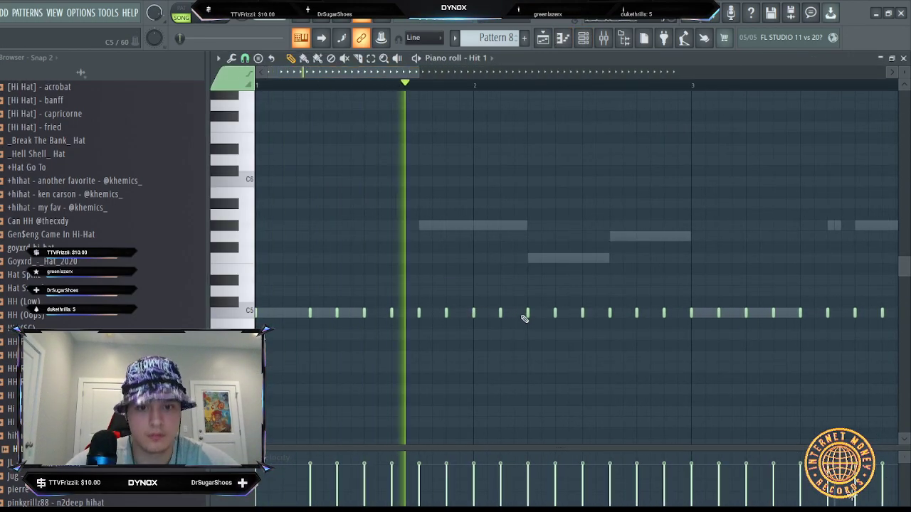
key("space")
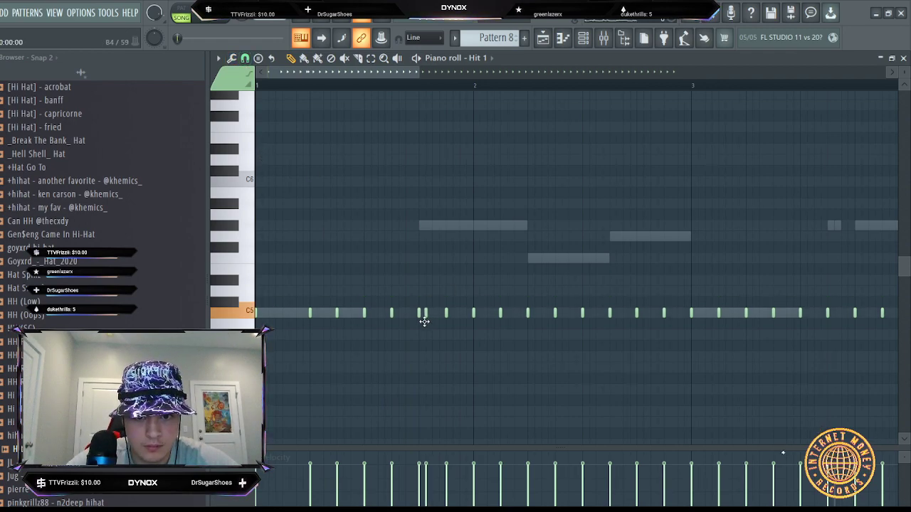
left_click_drag(420, 313, 428, 315)
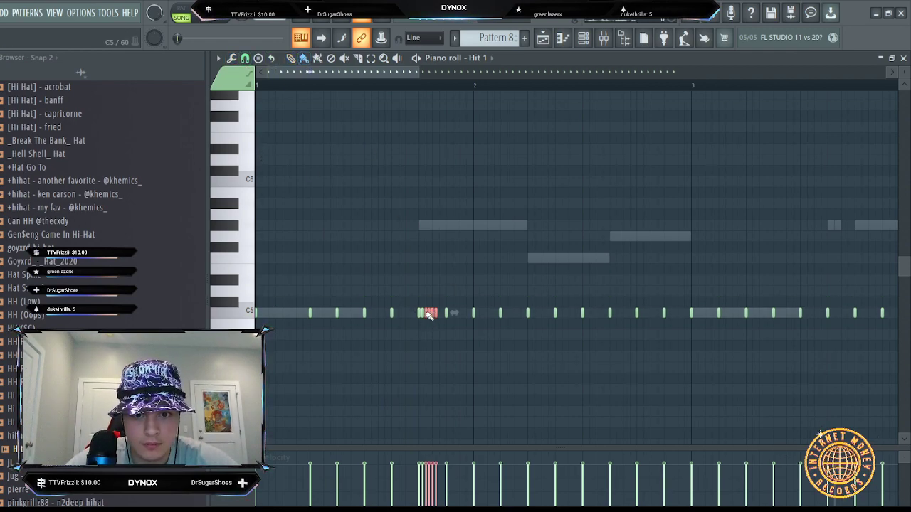
left_click_drag(422, 87, 438, 87)
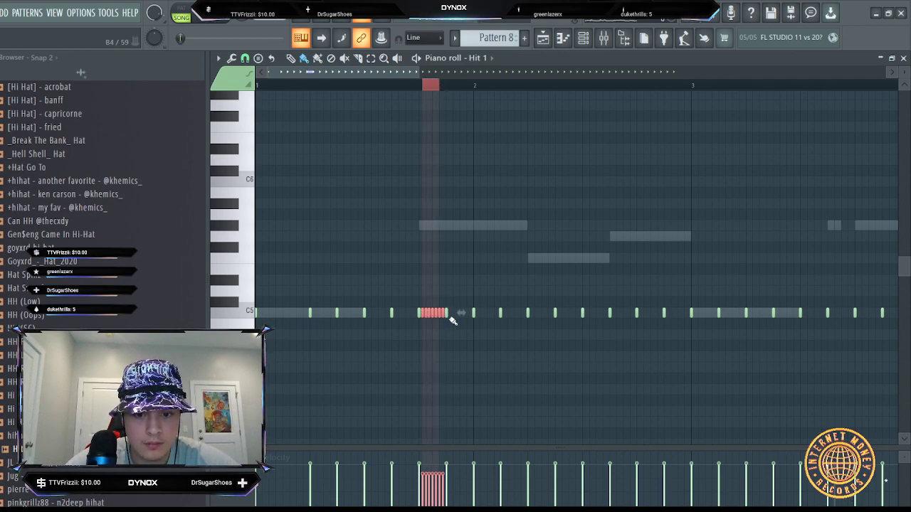
scroll(453, 321, "down", 2)
- Add an extra C5 hi-hat hit and three lower hits on F4 in bar 2, and play the result
key("space")
key("space")
left_click(349, 86, "ctrl")
key("space")
key("space")
key("space")
left_click(543, 320)
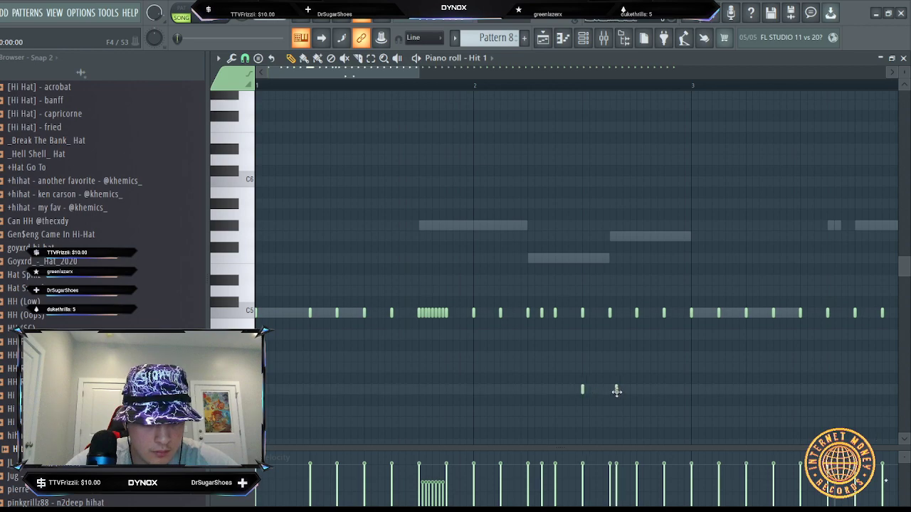
key("space")
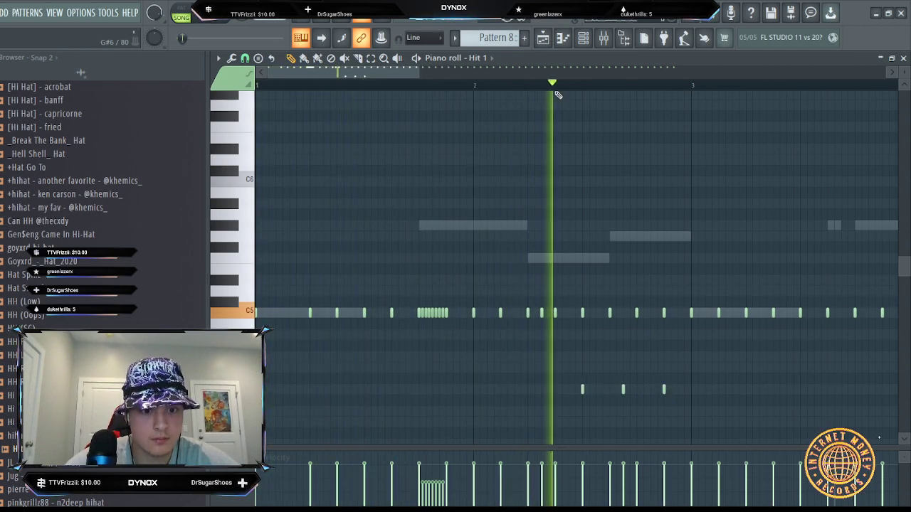
- Add an extra C5 hi-hat hit near the end of bar 2 and lower the velocities of the three F4 hits
key("space")
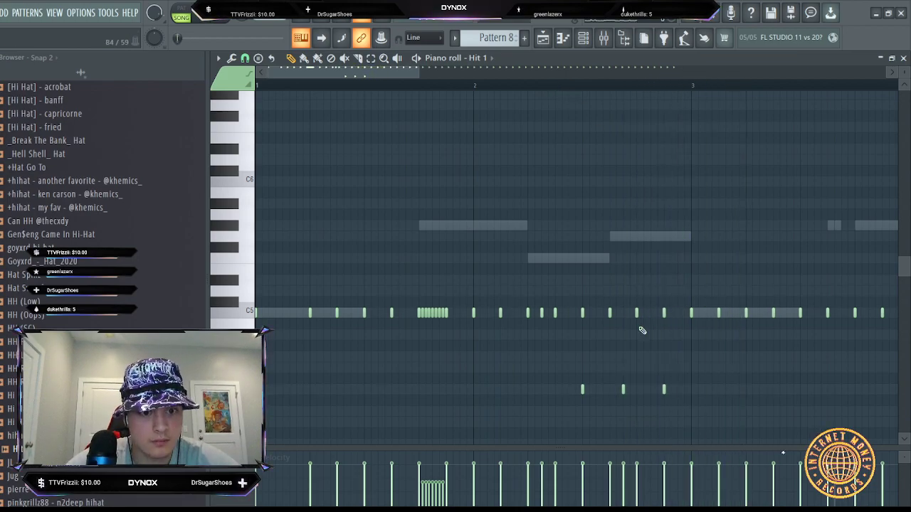
key("space")
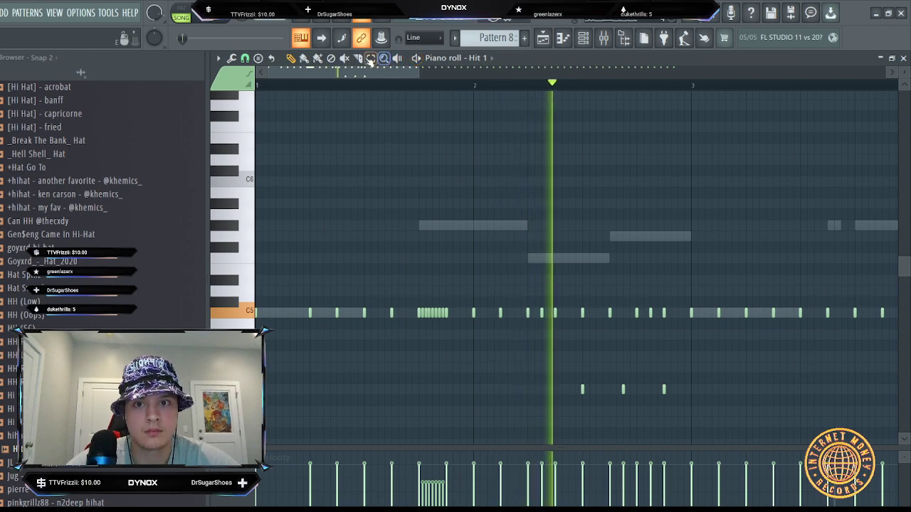
left_click_drag(533, 363, 803, 424)
scroll(781, 415, "down", 6)
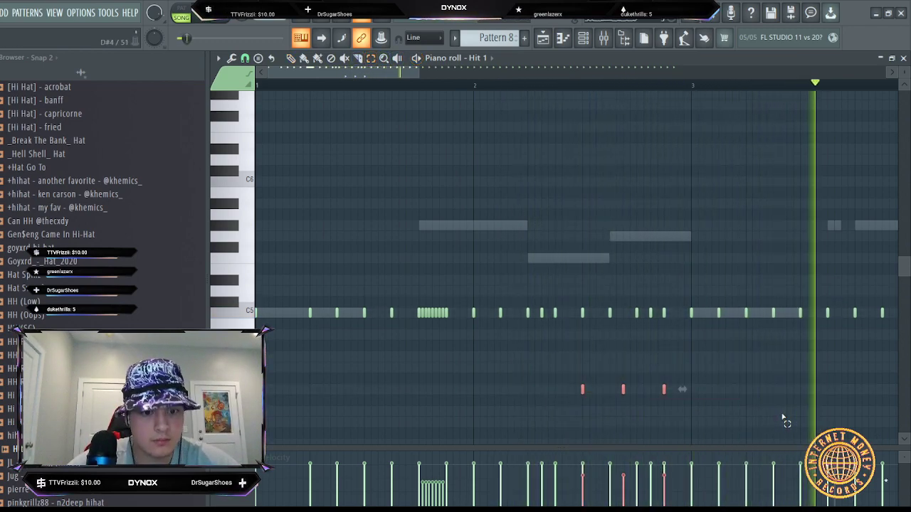
left_click(779, 414)
left_click(276, 84)
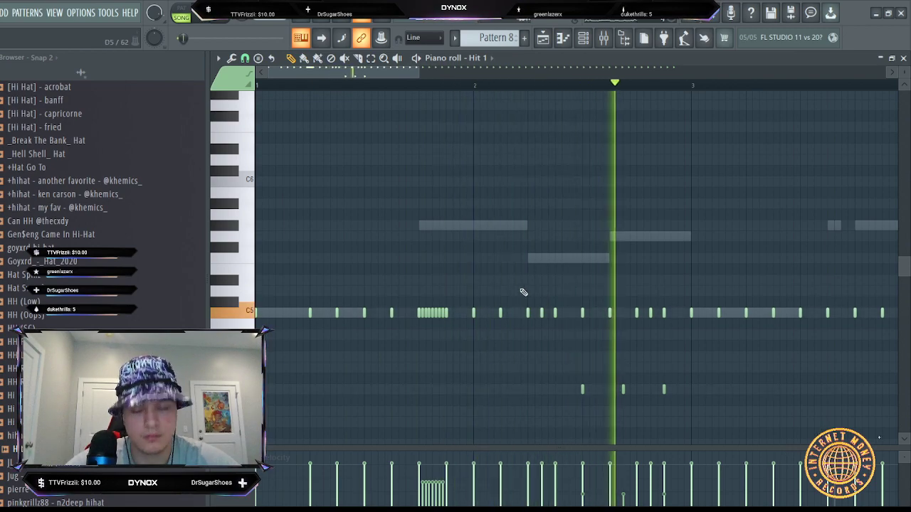
- Play the hi-hats and remove the three F4 hits from bar 2
key("space")
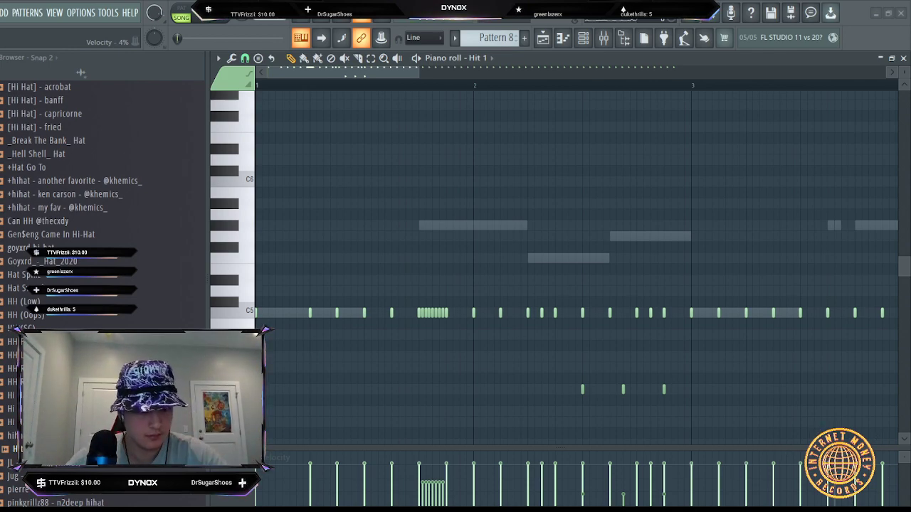
key("space")
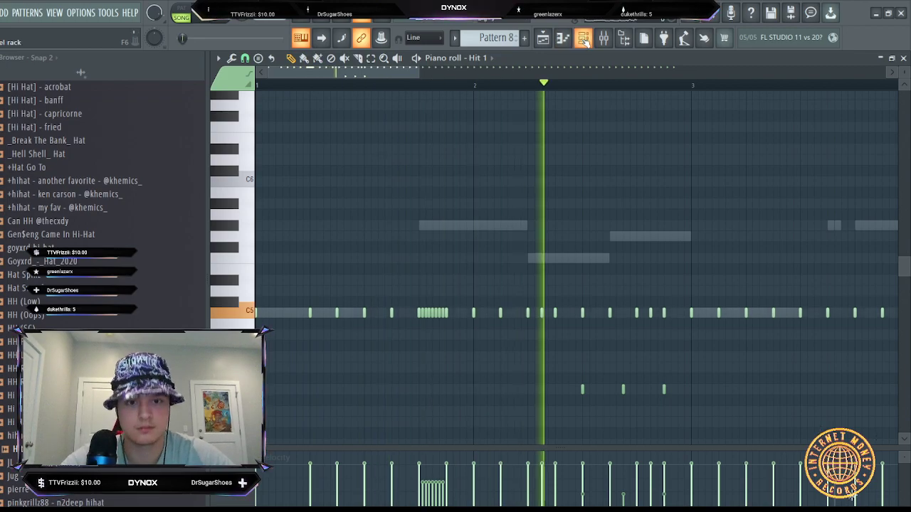
key("space")
key("space")
scroll(350, 83, "down", 1)
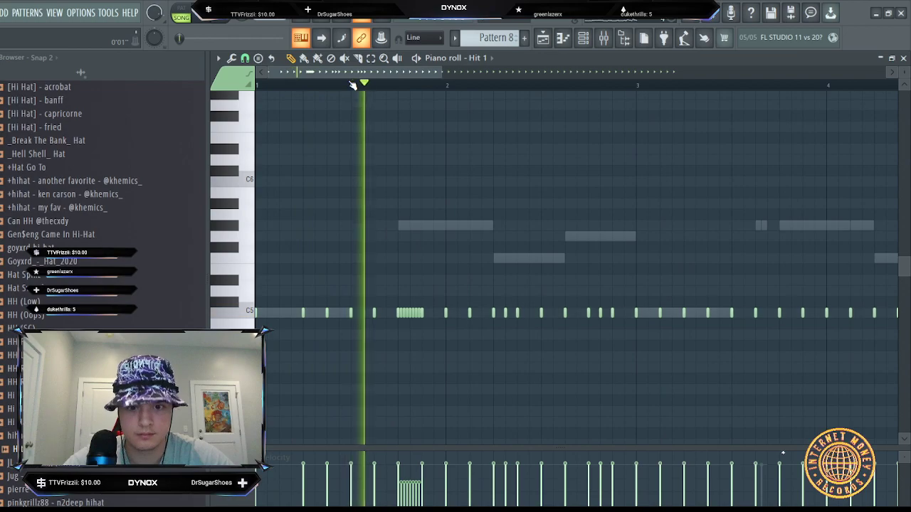
scroll(354, 83, "up", 3)
left_click_drag(358, 74, 409, 94)
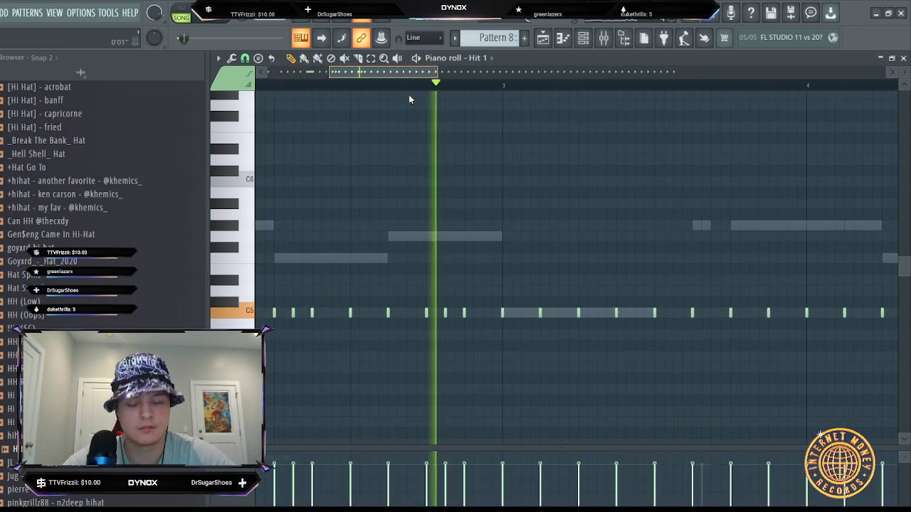
key("space")
- Paint a fast hi-hat roll on C5 in the first beat of bar 3 and lower the roll notes' velocities
scroll(505, 87, "down", 3)
right_click(529, 317)
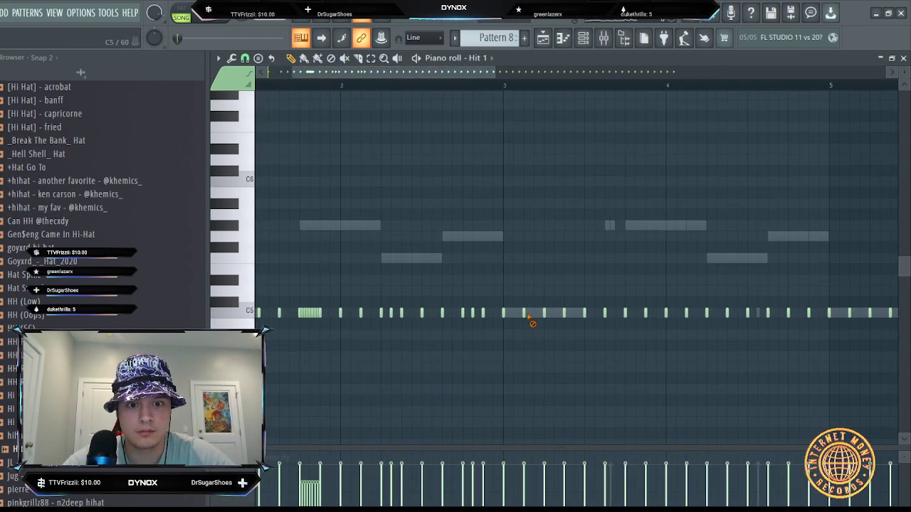
scroll(567, 83, "up", 4)
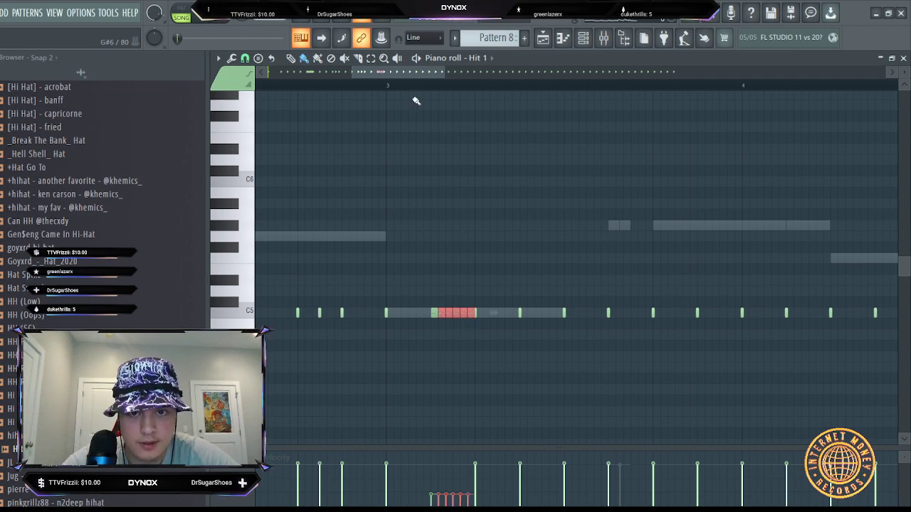
key("ctrl+d")
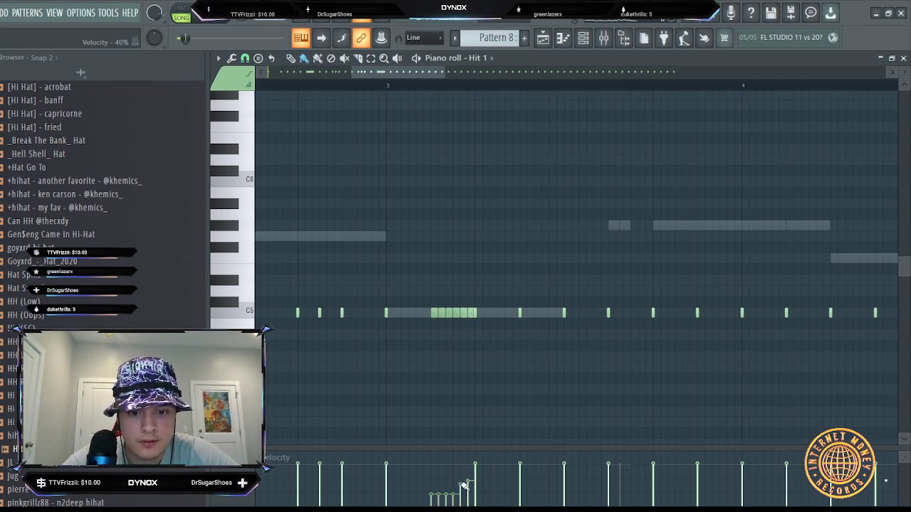
- Shape the velocities of the bar 3 roll into a soft rising ramp while playing it back
key("space")
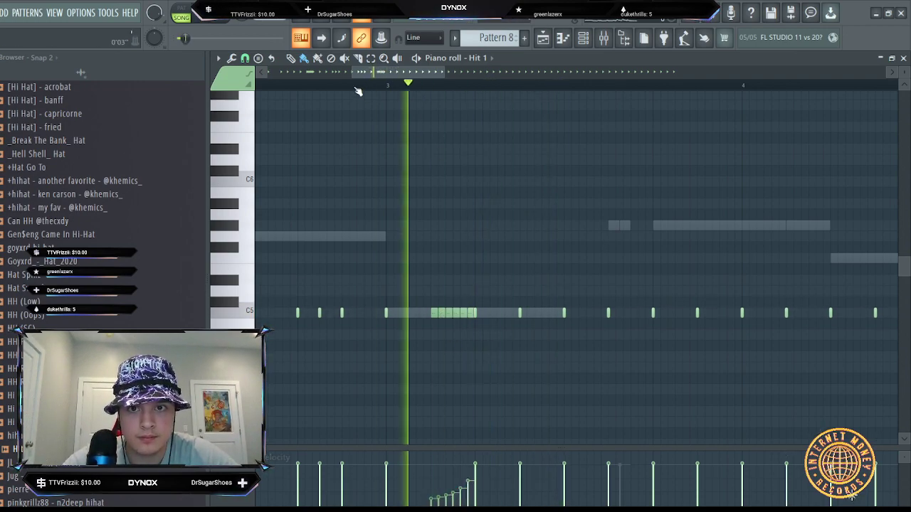
key("space")
key("space")
key("space")
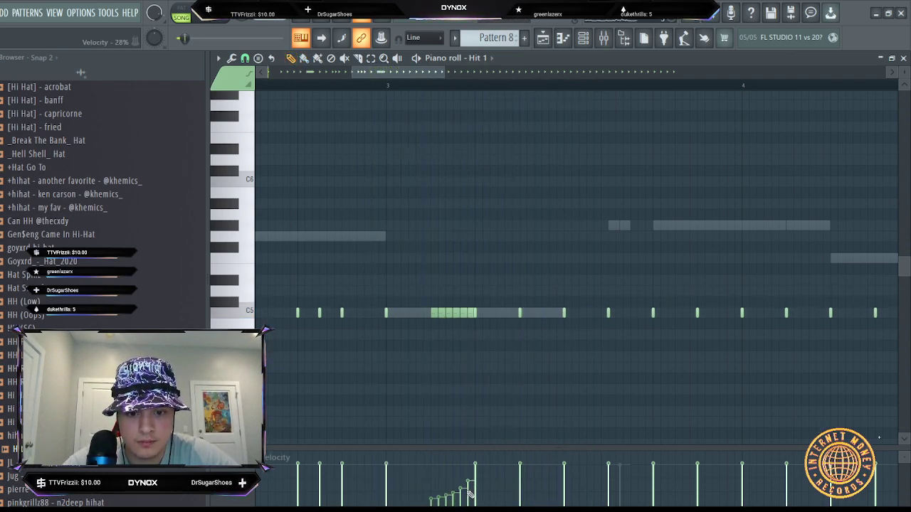
key("space")
key("space")
- Add an extra C5 hit shortly after the roll in bar 3 and play from the start of that bar
left_click(384, 85)
key("space")
key("space")
key("space")
key("space")
key("space")
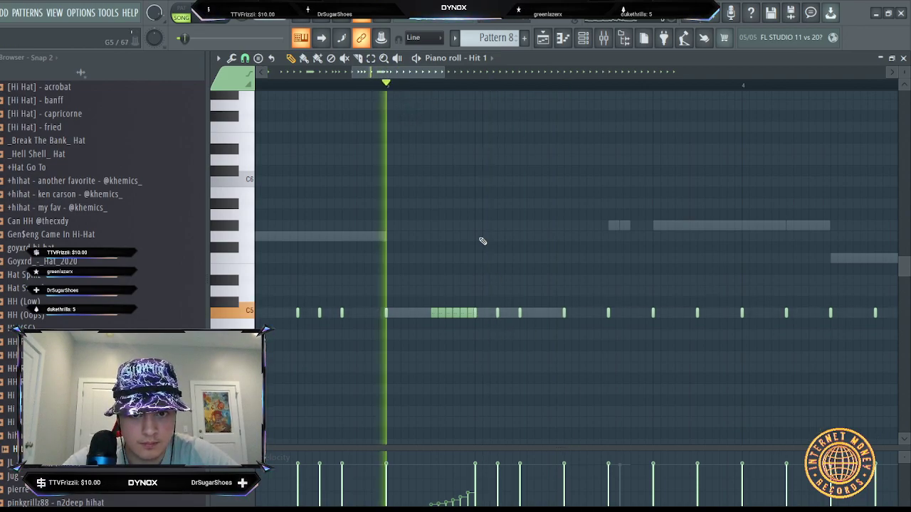
- Paint a fast C5 hi-hat roll in the last beat of bar 3, lower its velocities, and play it
scroll(516, 235, "down", 2)
key("space")
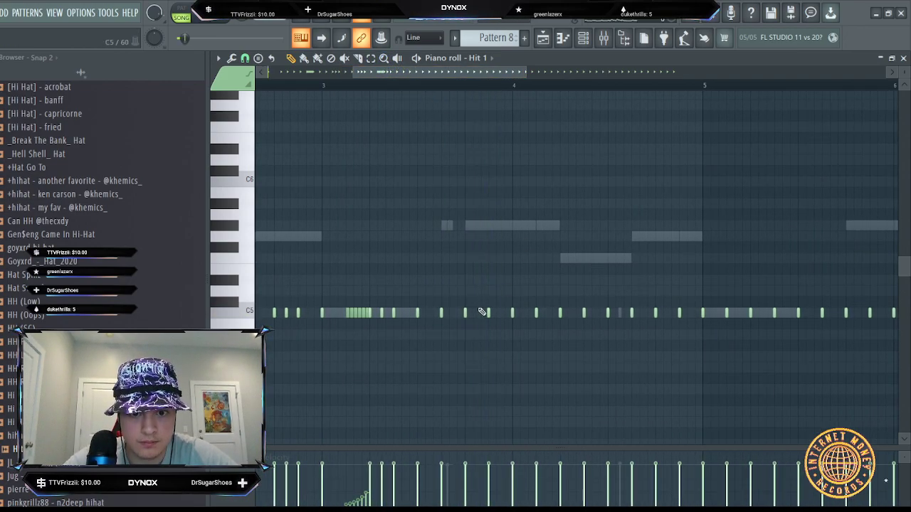
scroll(488, 86, "up", 4)
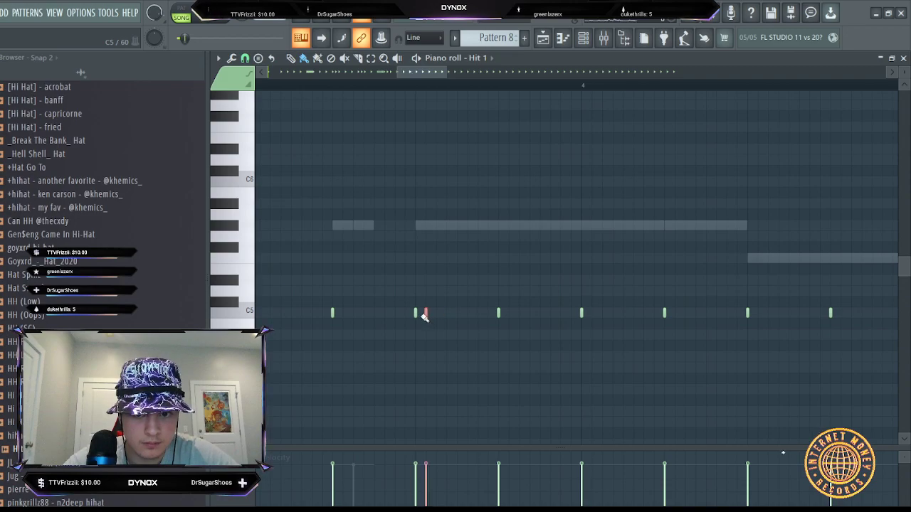
left_click_drag(419, 315, 471, 320)
scroll(491, 353, "down", 3)
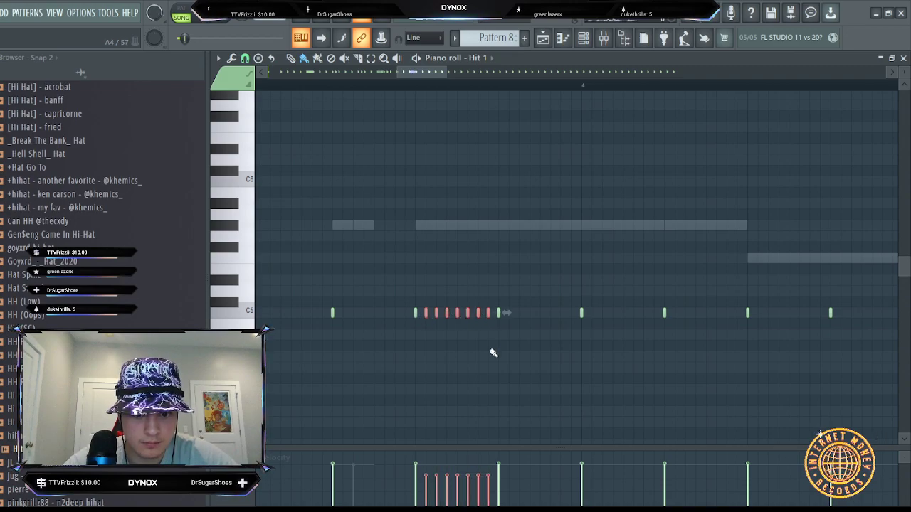
scroll(467, 87, "down", 5)
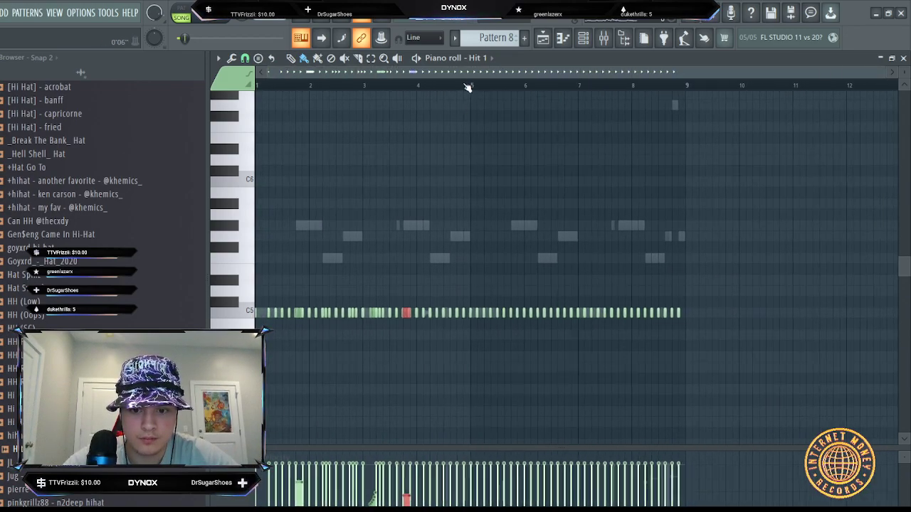
key("space")
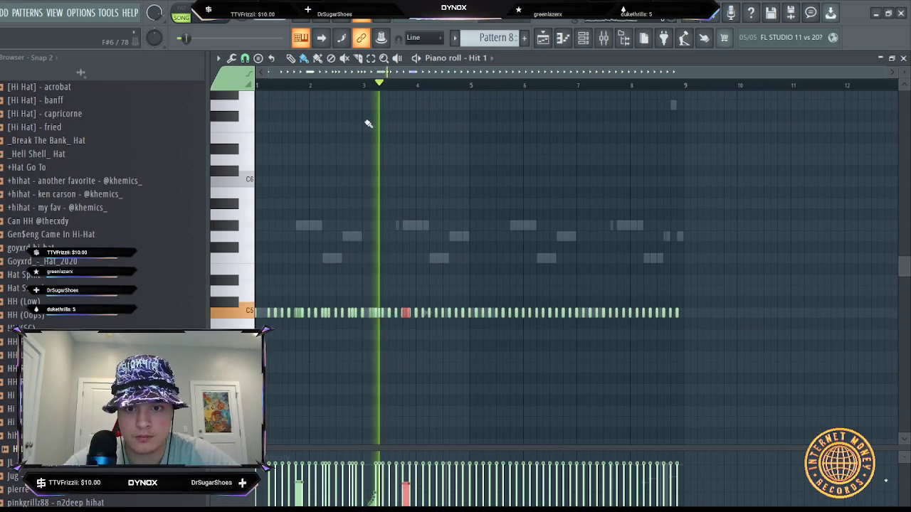
- Move the selected roll in the last beat of bar 3 down two semitones and play it
scroll(422, 87, "up", 2)
scroll(421, 87, "up", 1)
key("space")
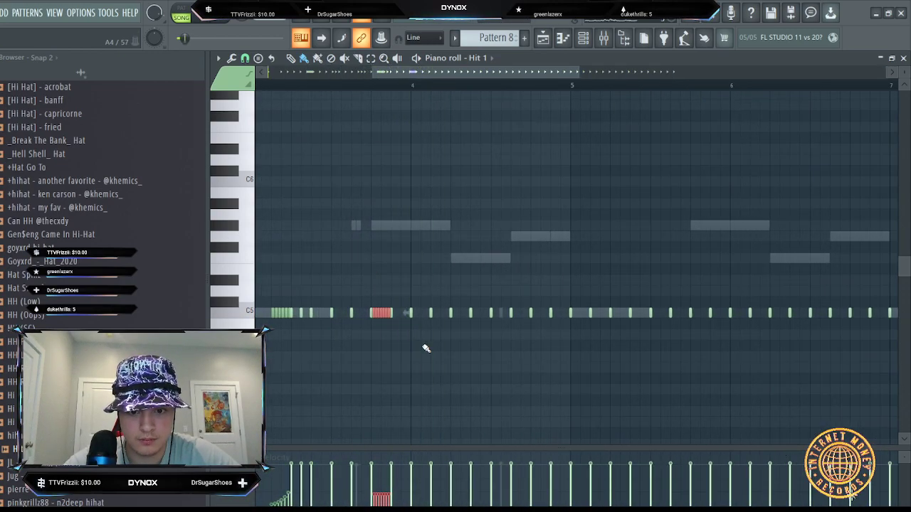
key("Down")
key("Down")
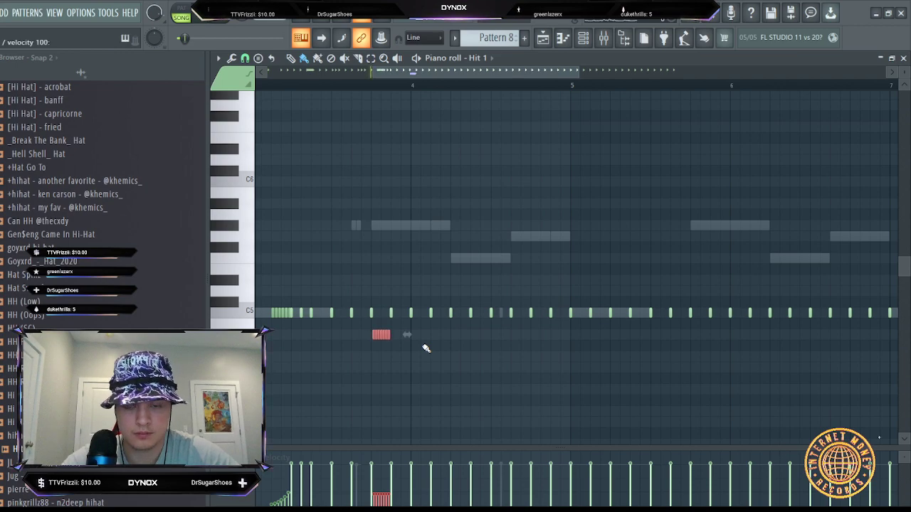
key("space")
key("space")
- Try four quiet hi-hat hits above C5 in bar 4, two on D#5 followed by D5 and C#5, and play them
scroll(449, 87, "up", 2)
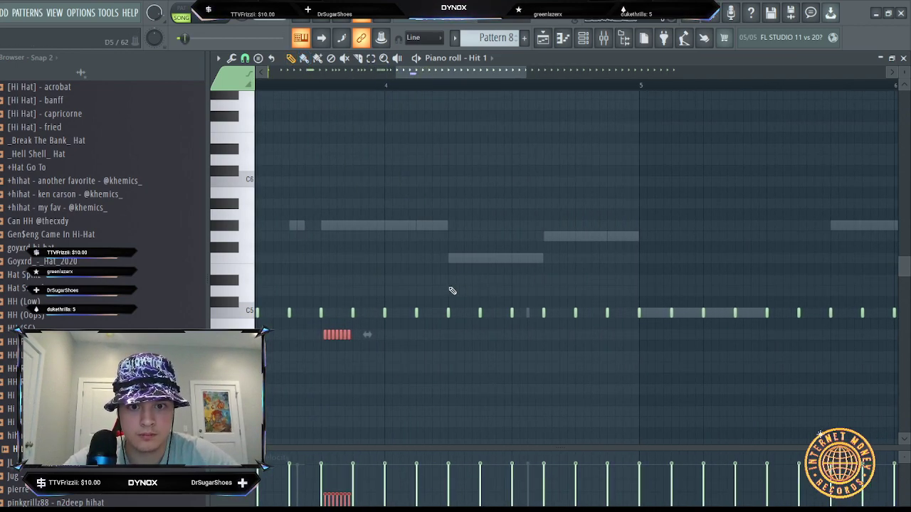
left_click(447, 282)
left_click(480, 281)
left_click(488, 292)
left_click(496, 303)
key("space")
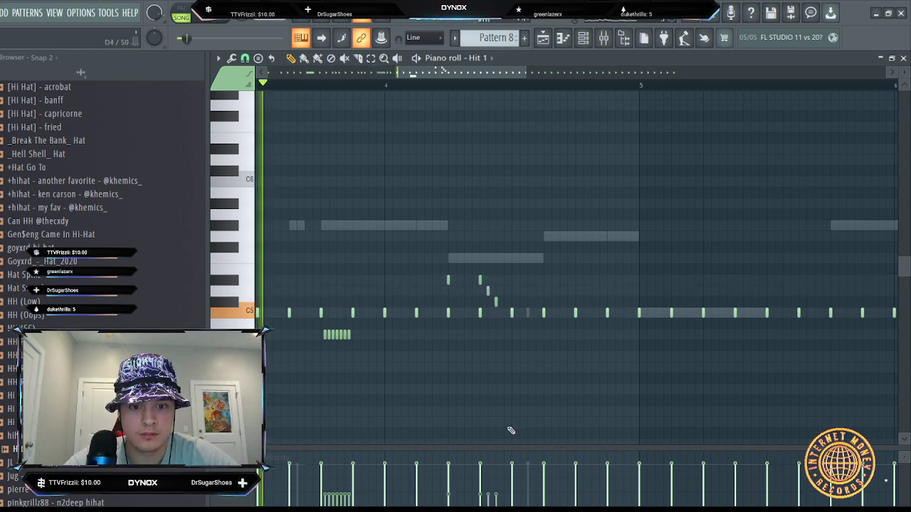
key("space")
- Try a fast descending hi-hat run from B5 down to C5 in bar 4 and play it
left_click(447, 193)
left_click(456, 246)
left_click_drag(464, 285, 476, 314)
key("space")
left_click(408, 86)
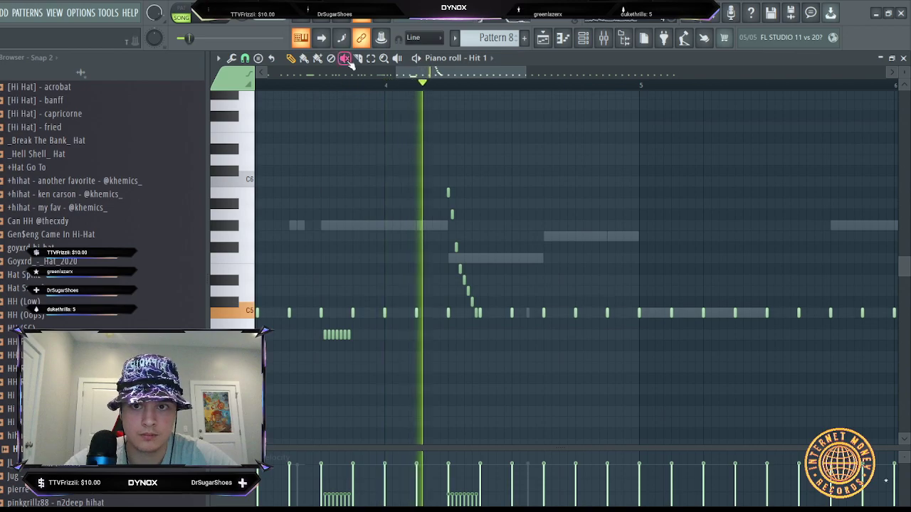
- Try the descending run an eighth note later and one octave lower in bar 4, and delete it
left_click_drag(395, 167, 528, 316)
key("shift+Right")
key("shift+Right")
key("shift+Right")
key("shift+Right")
key("shift+Right")
key("shift+Right")
key("shift+Right")
key("shift+Right")
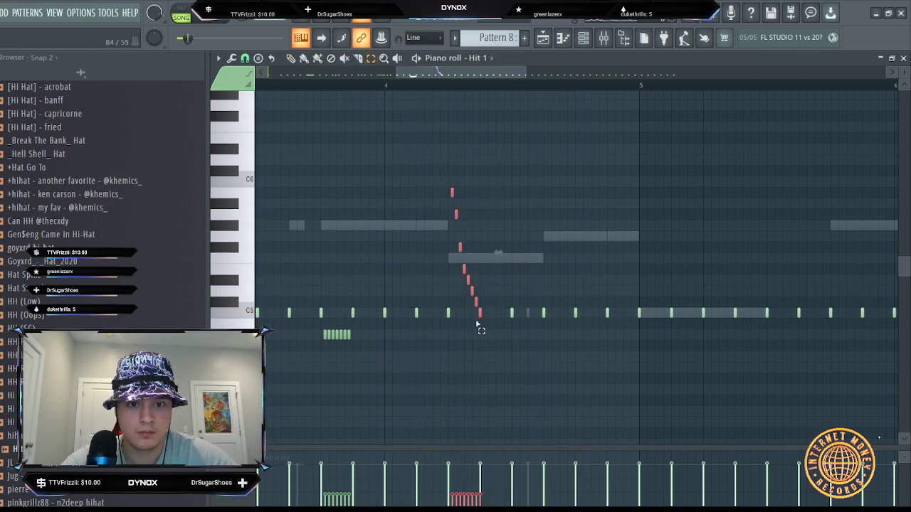
key("ctrl+Down")
key("space")
key("space")
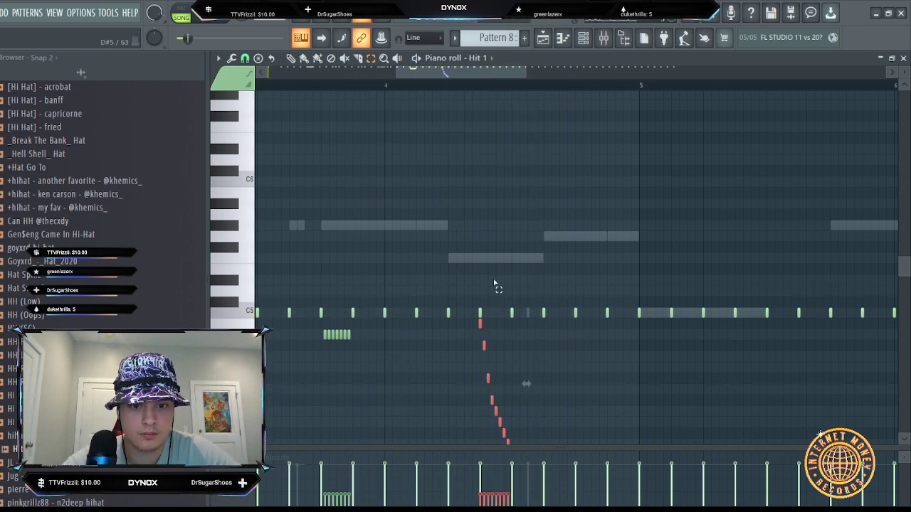
scroll(501, 263, "down", 4)
key("Delete")
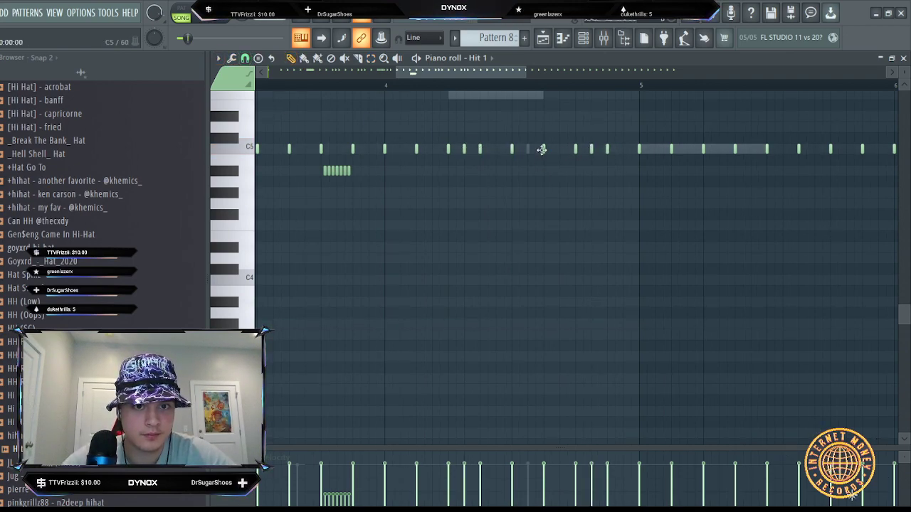
- Vary the C5 hits in bar 4 with extra hits and paint a fast roll at the end of the bar
right_click(606, 149)
key("space")
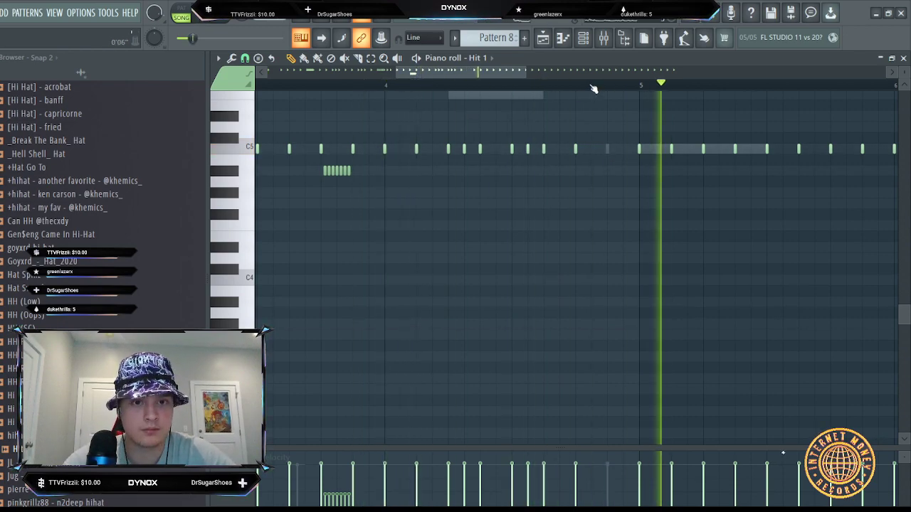
scroll(597, 89, "up", 2)
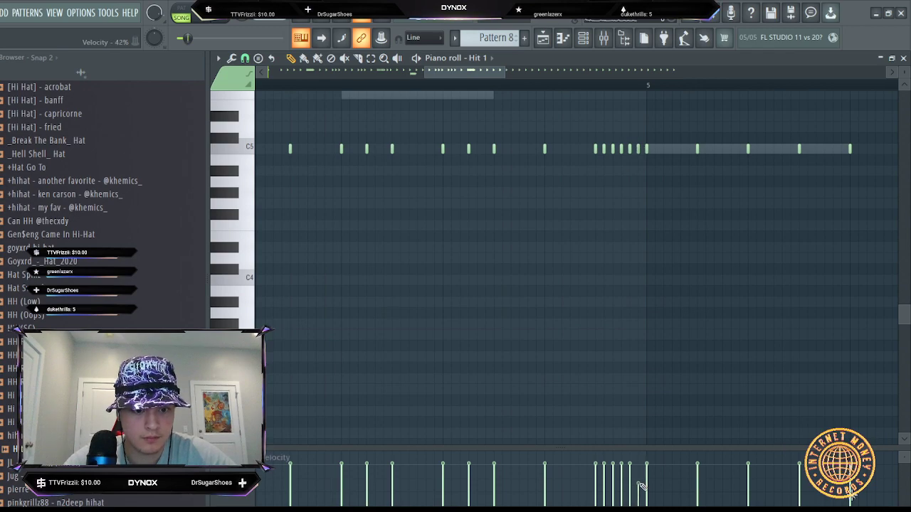
- Shape the velocities of the roll ending bar 4 into a rising ramp, with its first hit raised to the regular level
key("space")
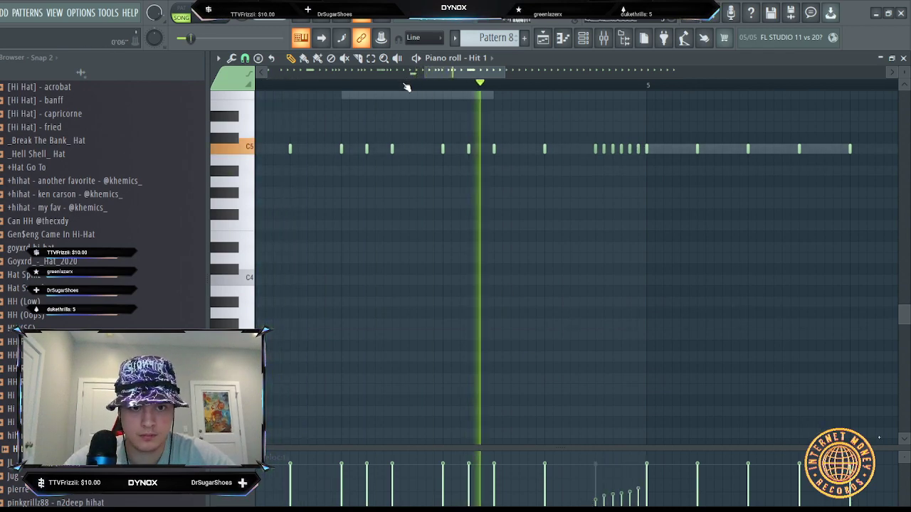
scroll(407, 87, "down", 3)
left_click(407, 86)
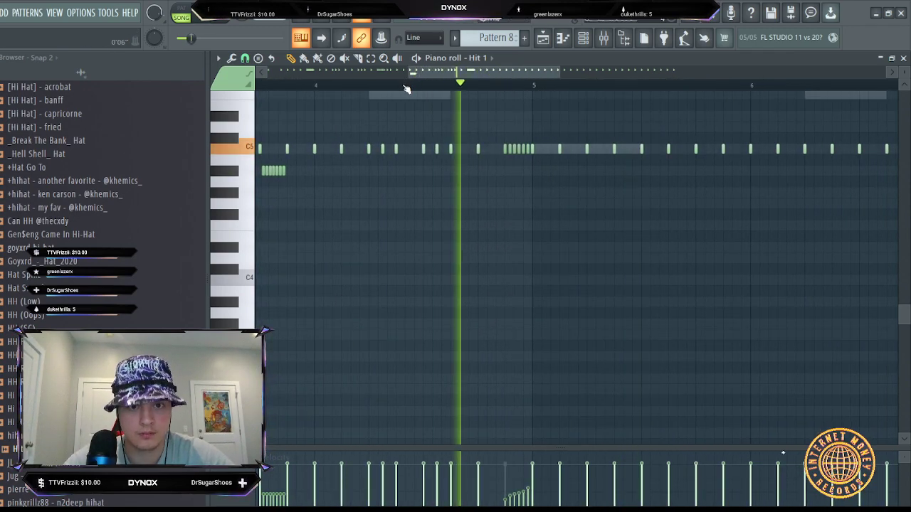
key("space")
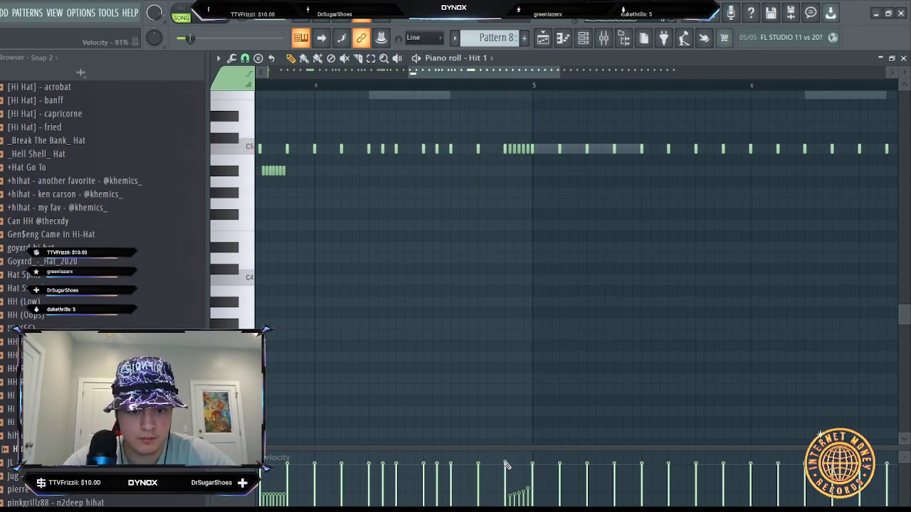
key("space")
- Play the hi-hats from bar 1 and delete all C5 hits from bar 5 onward
scroll(500, 87, "down", 6)
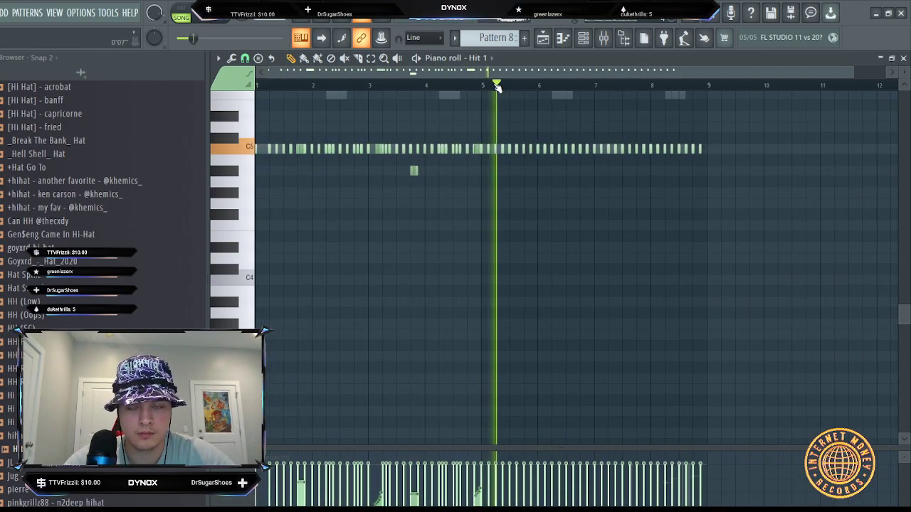
left_click(258, 85)
key("space")
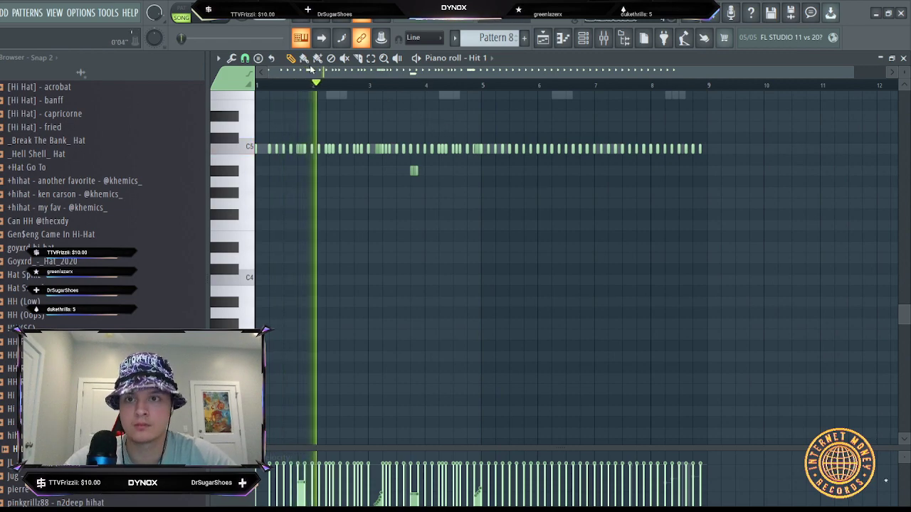
left_click_drag(738, 111, 484, 243)
scroll(497, 84, "up", 5)
key("Delete")
scroll(501, 86, "down", 5)
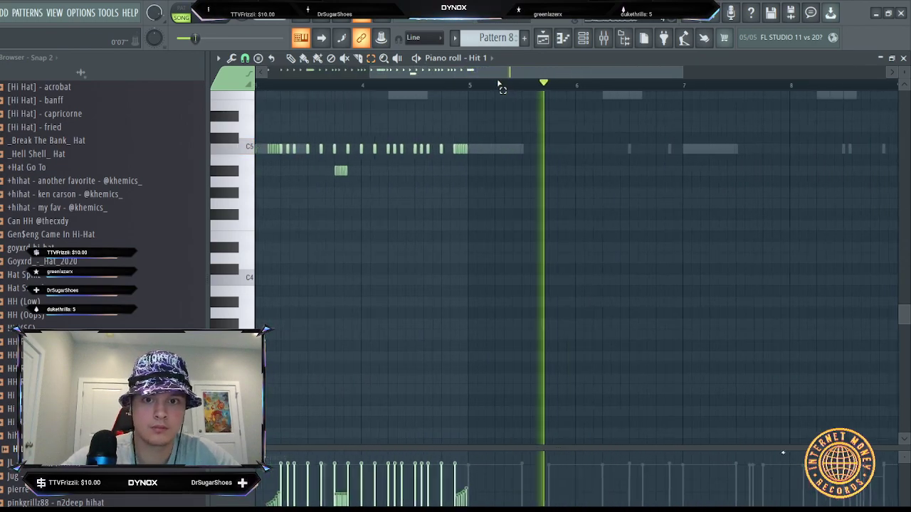
- Select the hi-hat notes of bars 1 to 4 and duplicate them into bars 5 to 8
key("space")
left_click(291, 61)
left_click_drag(480, 89, 207, 88)
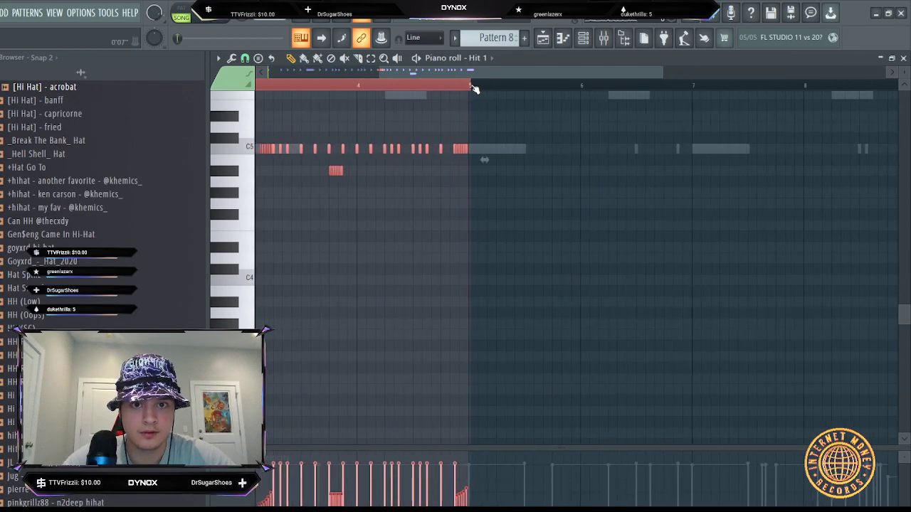
key("ctrl+b")
left_click(473, 86)
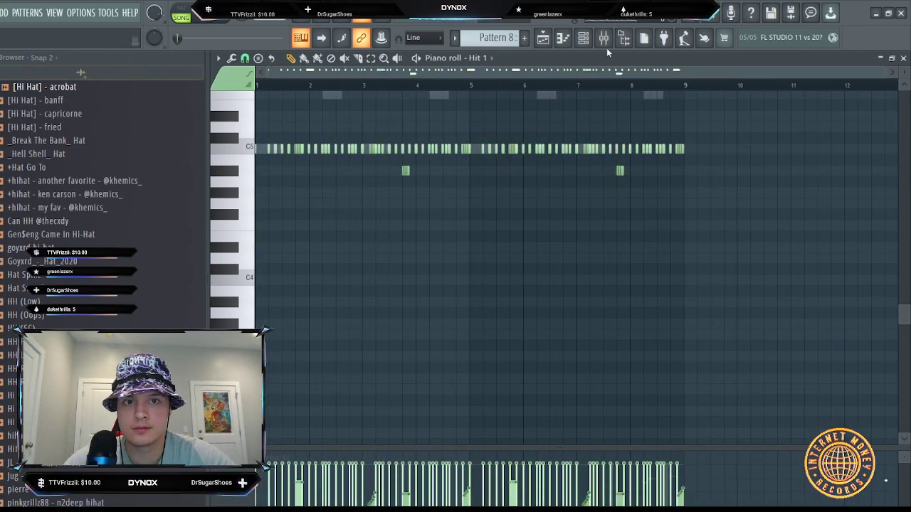
- Try Hi Hat - Tube as the sample of the Hit 1 channel and play it with the beat
left_click(583, 38)
left_click(583, 39)
left_click(593, 43)
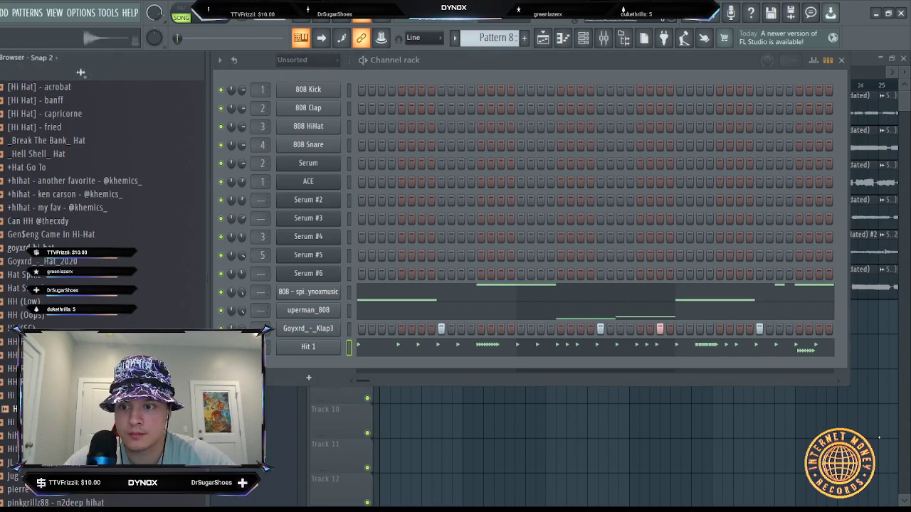
left_click_drag(313, 354, 316, 354)
key("space")
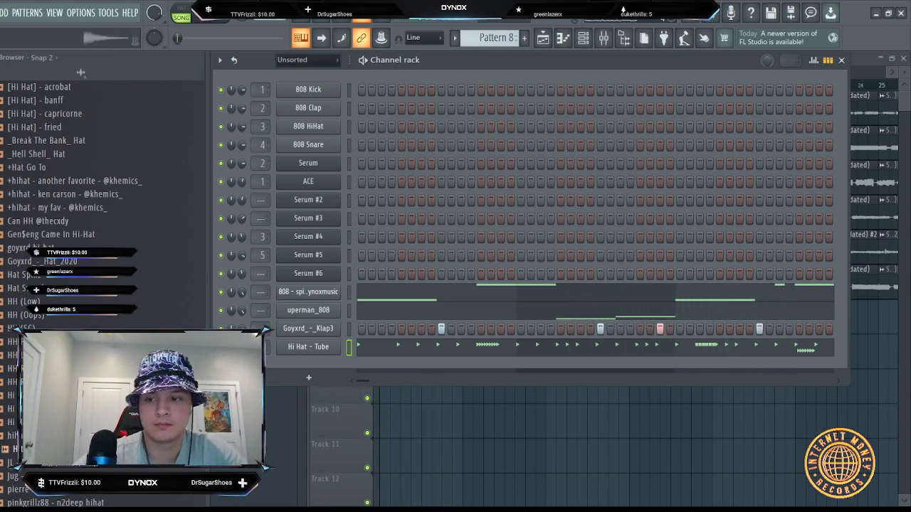
- Replace the hi-hat channel's sample with pinkgrillz88 - n2deep hihat and play it with the beat
scroll(81, 72, "down", 2)
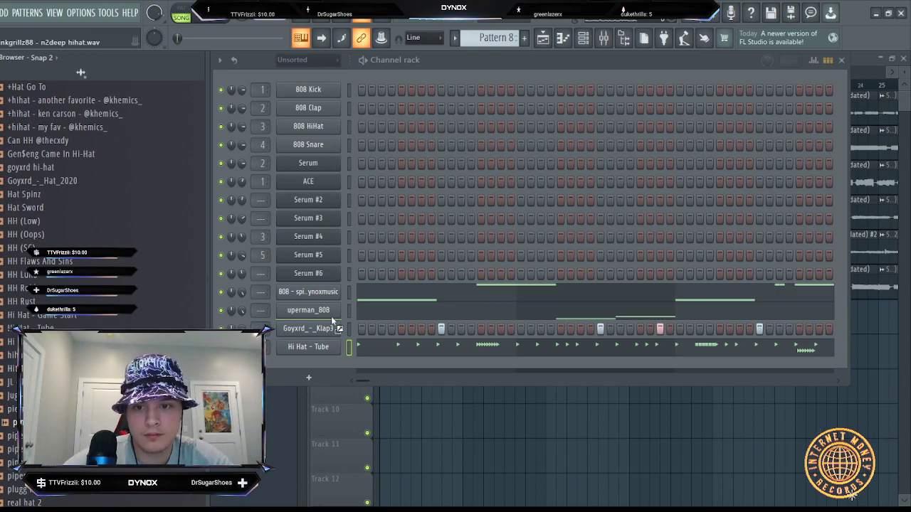
left_click_drag(324, 346, 325, 346)
key("space")
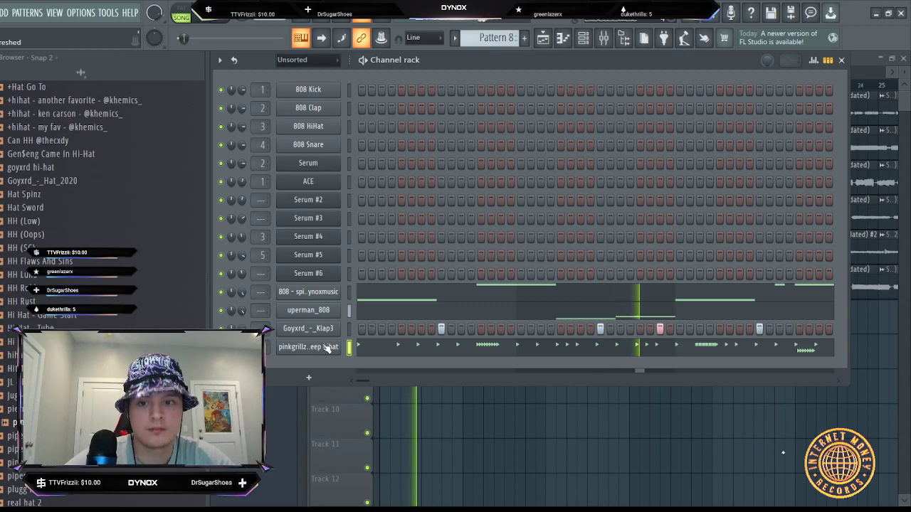
- Play the arrangement to the end of the Pattern 8 clip and add a second Pattern 8 clip at bar 9 on Track 7
left_click(543, 39)
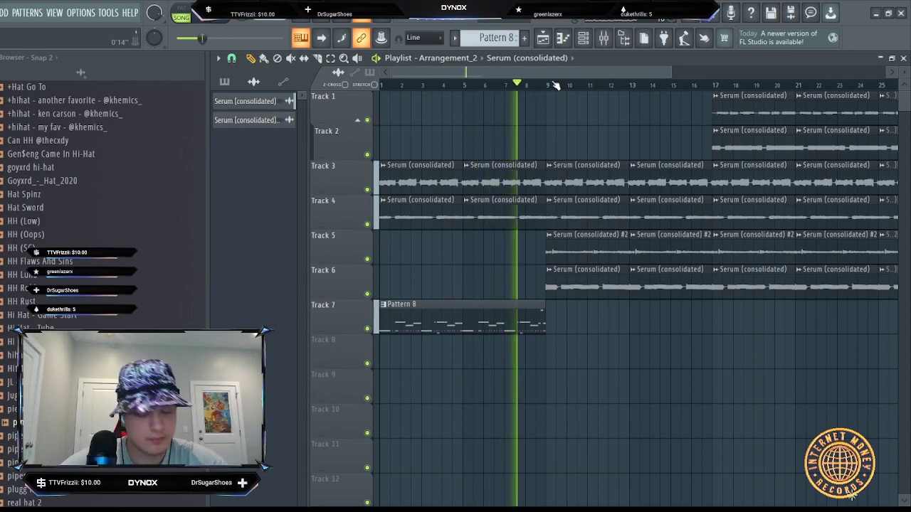
scroll(541, 91, "up", 5)
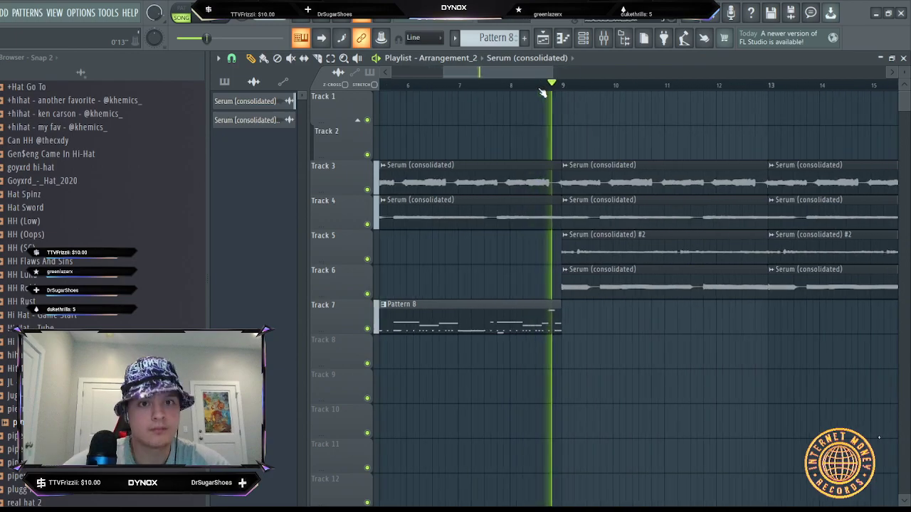
scroll(543, 93, "down", 5)
key("space")
scroll(542, 89, "down", 2)
left_click(526, 85)
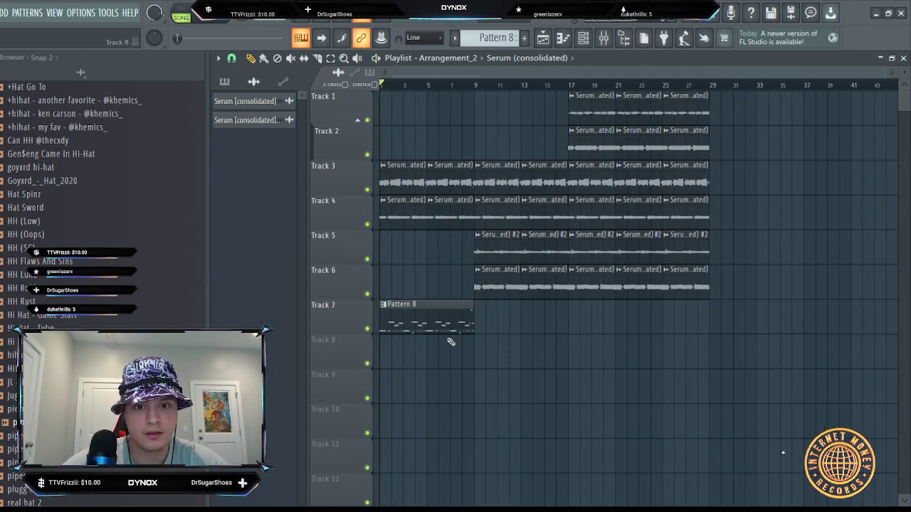
left_click(463, 329)
left_click(479, 320)
- Move the Track 1 Serum clip from bar 17 to bar 9 and add another copy of it at bar 13
left_click_drag(594, 114, 497, 114)
key("space")
left_click(478, 86)
scroll(491, 89, "up", 2)
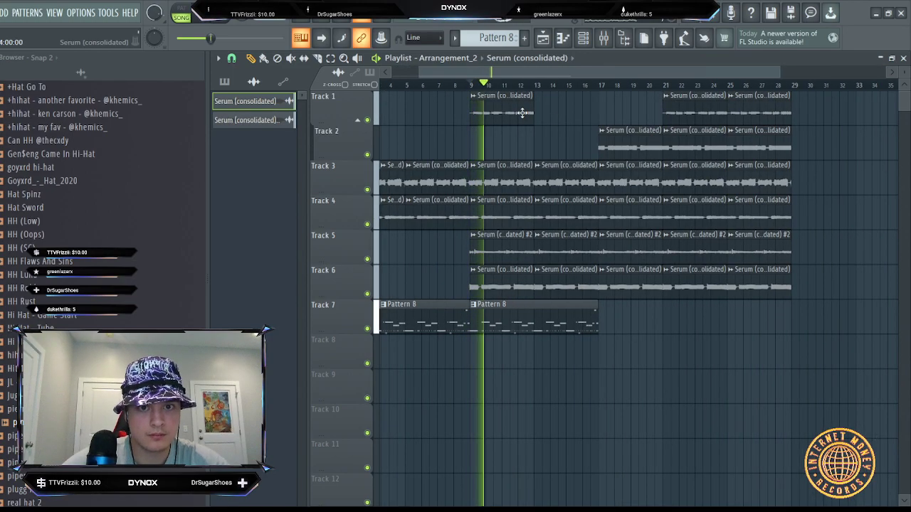
double_click(519, 112)
key("Escape")
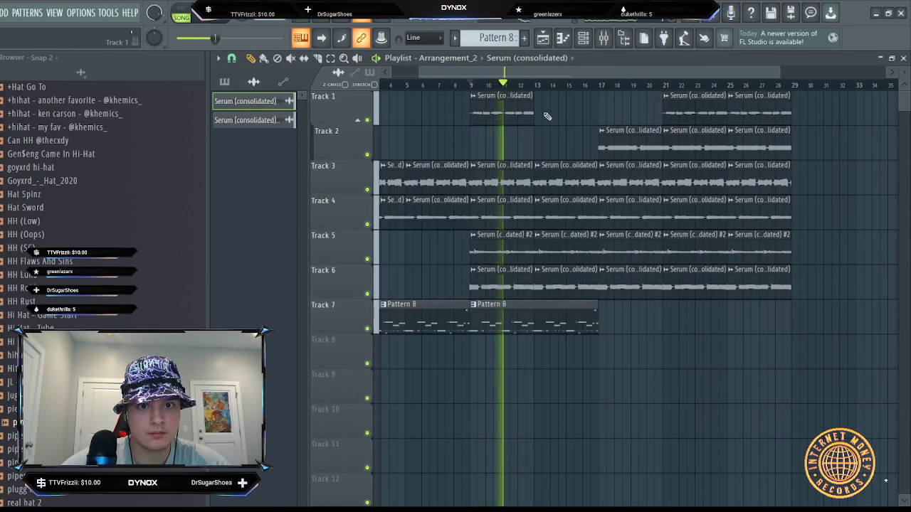
left_click_drag(545, 115, 535, 114)
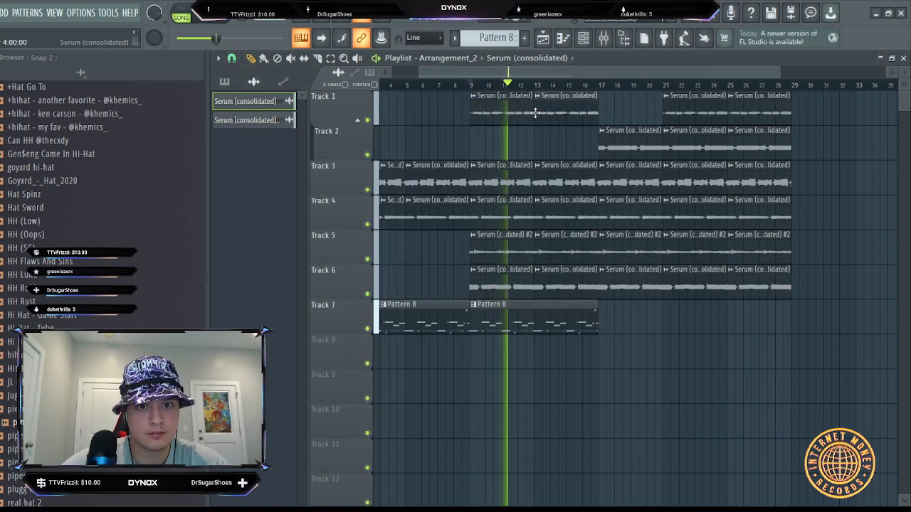
- Add a third Pattern 8 clip at bar 17 on Track 7 and delete all Serum clips on Track 6
left_click(587, 306)
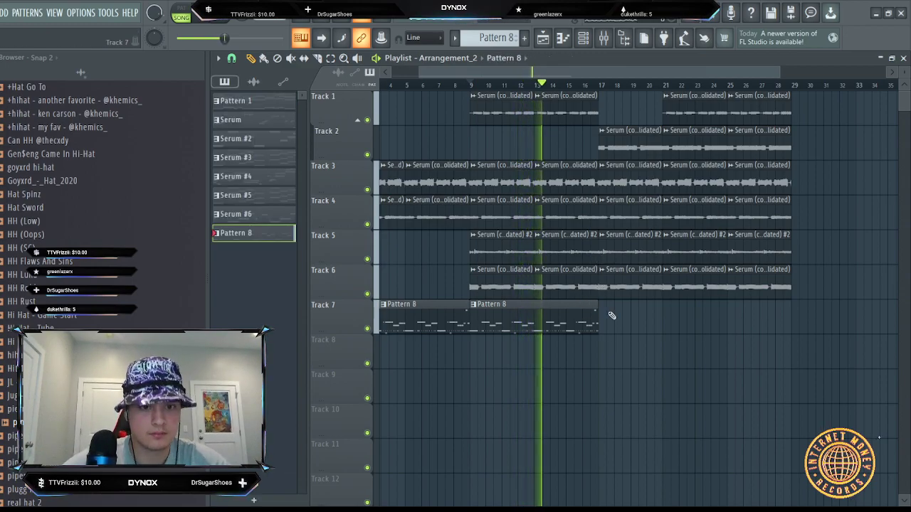
left_click(613, 315)
left_click_drag(644, 315, 636, 315)
right_click(508, 288)
left_click_drag(508, 287, 792, 296)
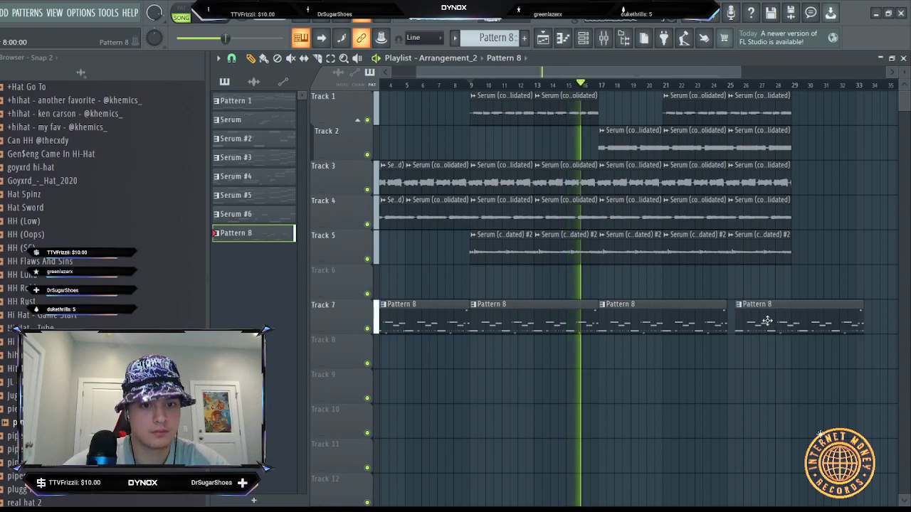
- Add a Pattern 8 clip at bar 25 on Track 7 and duplicate the Serum clips from bar 25 to bar 29
scroll(614, 85, "down", 1)
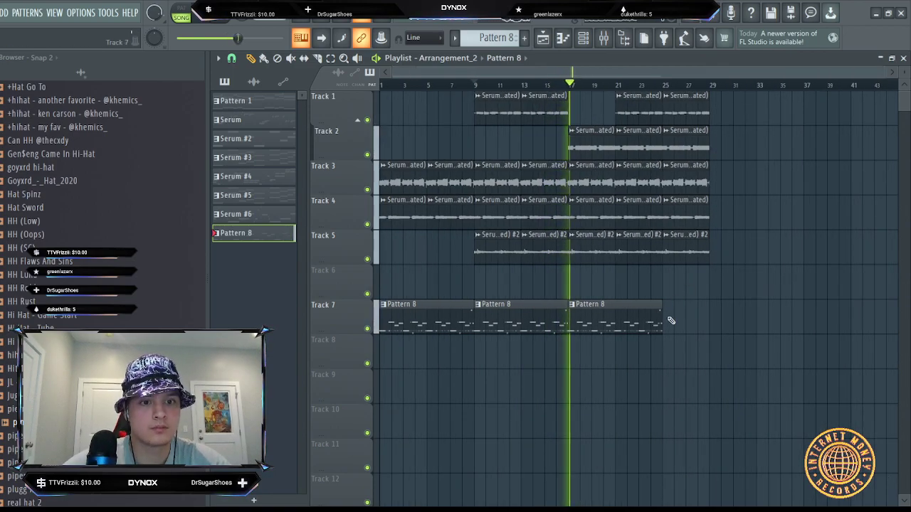
left_click(671, 320)
left_click_drag(763, 95, 679, 262)
key("ctrl+b")
- Delete the Track 1 Serum clip at bar 21 and play the arrangement up to about bar 24
left_click(632, 107, "ctrl")
key("Delete")
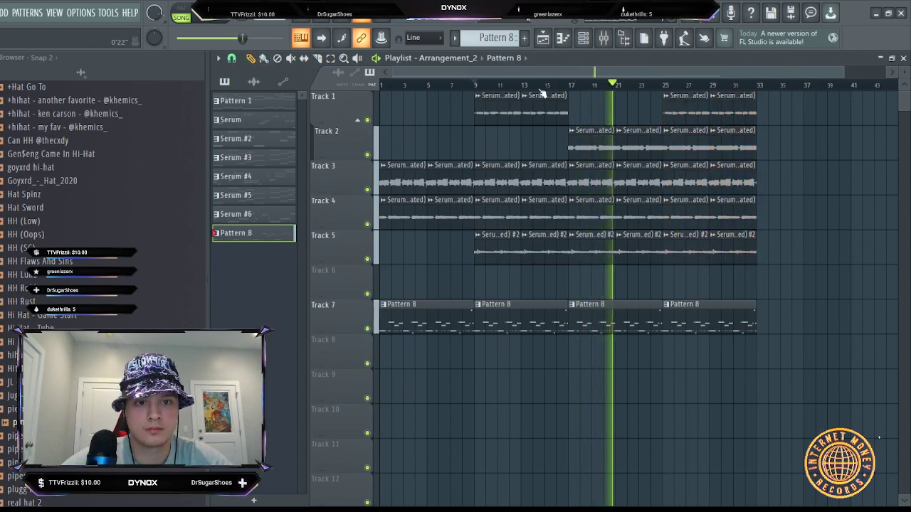
scroll(461, 84, "up", 3)
scroll(600, 90, "down", 4)
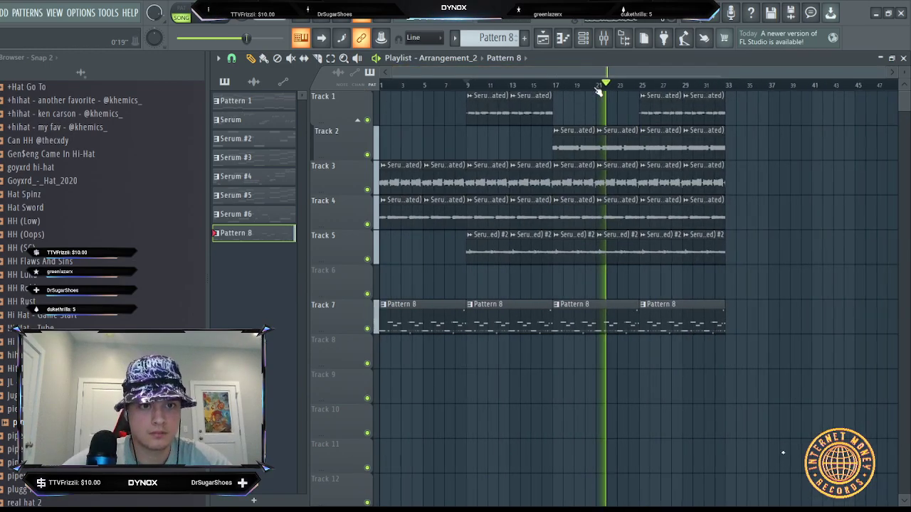
scroll(601, 89, "up", 3)
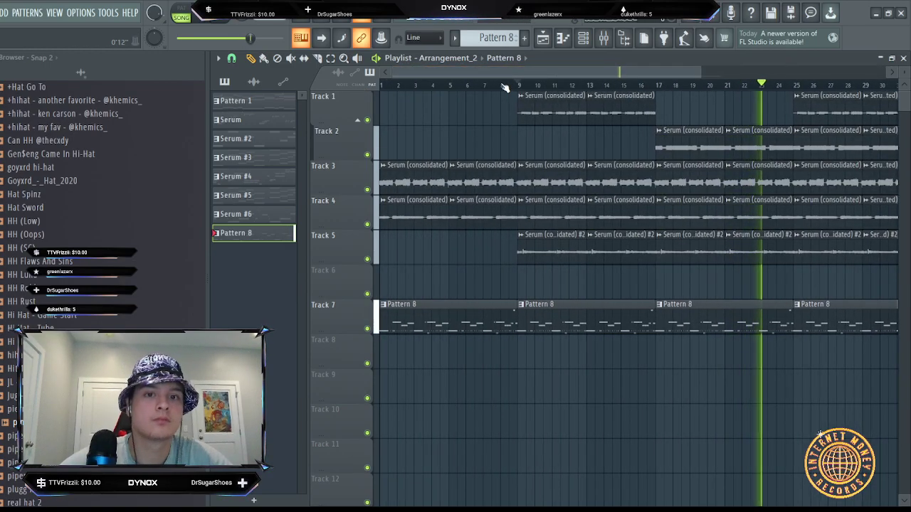
scroll(503, 87, "up", 1)
scroll(506, 87, "down", 3)
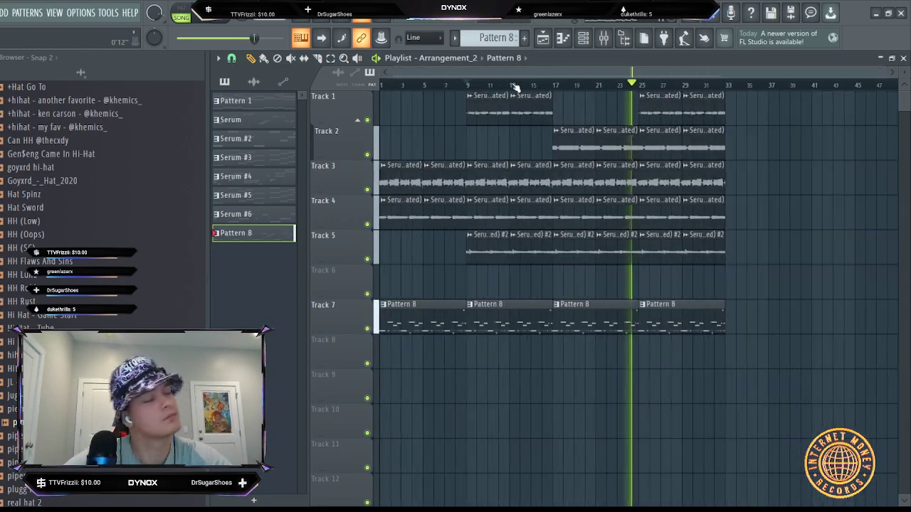
key("space")
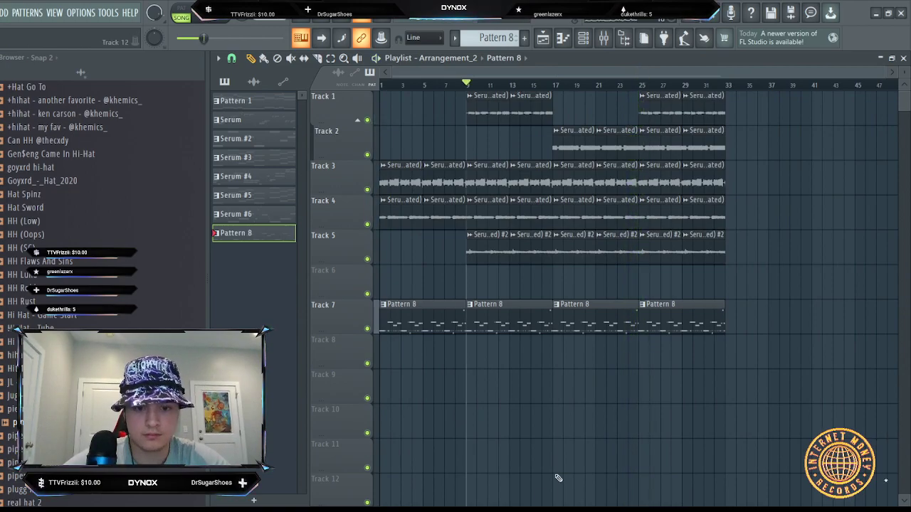
- Delete the G6 note near the end of bar 8 in the uperman_808 part and lengthen the preceding G5 note over its place
left_click(565, 47)
scroll(688, 181, "up", 5)
scroll(686, 87, "up", 5)
double_click(660, 105)
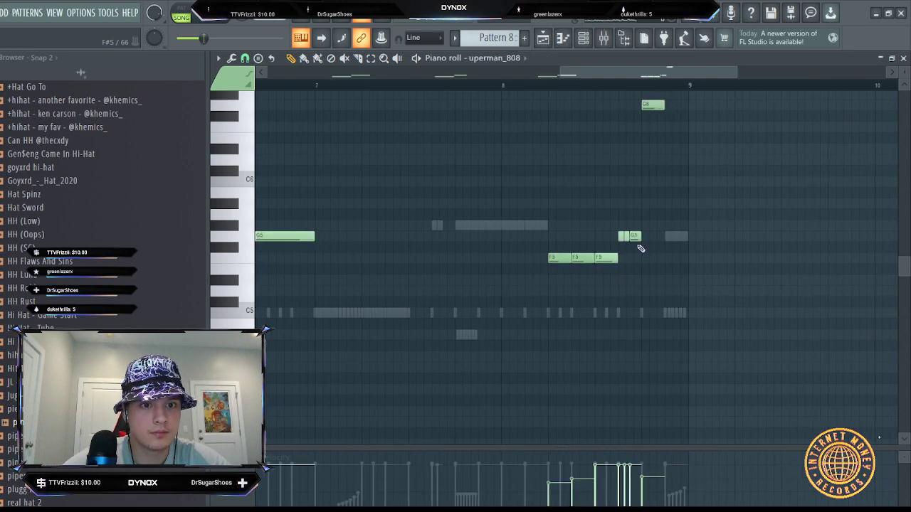
left_click(588, 85)
left_click_drag(660, 236, 663, 236)
left_click(595, 85)
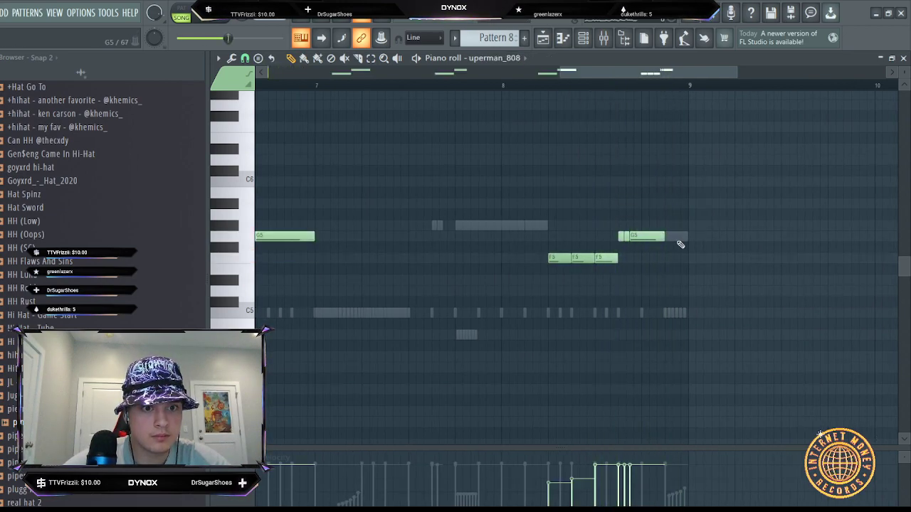
- Change the last note of bar 8 in the 808 - spinna part to C5 and delete the extra C8 note
double_click(676, 237)
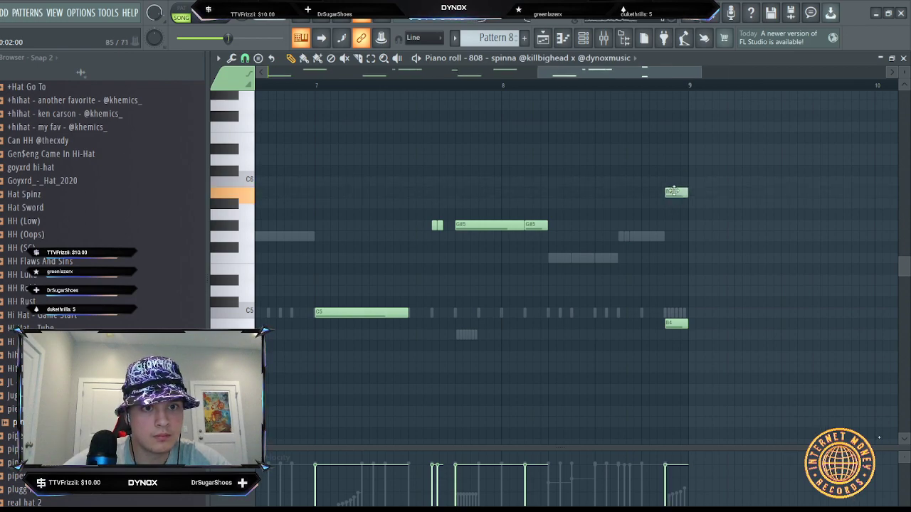
scroll(682, 167, "up", 5)
left_click_drag(680, 148, 673, 148)
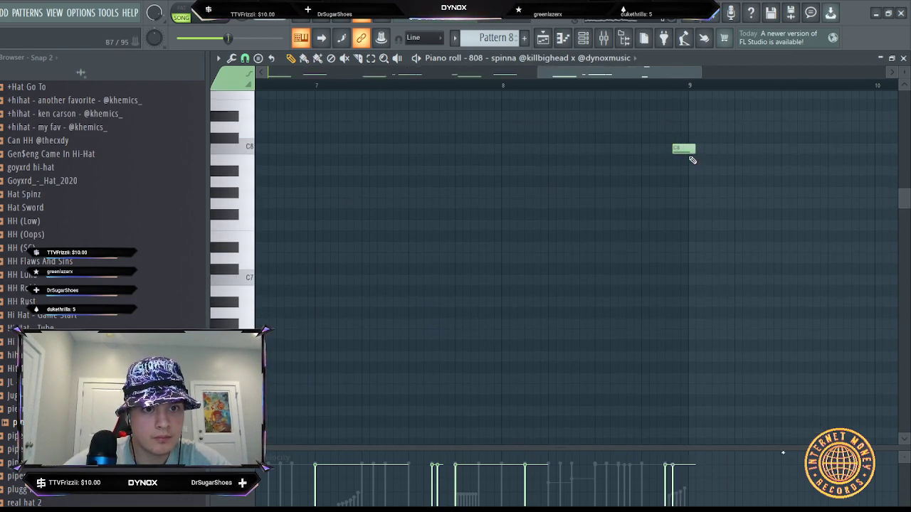
right_click(689, 151)
scroll(693, 228, "down", 7)
scroll(666, 159, "up", 2)
key("space")
scroll(610, 84, "down", 4)
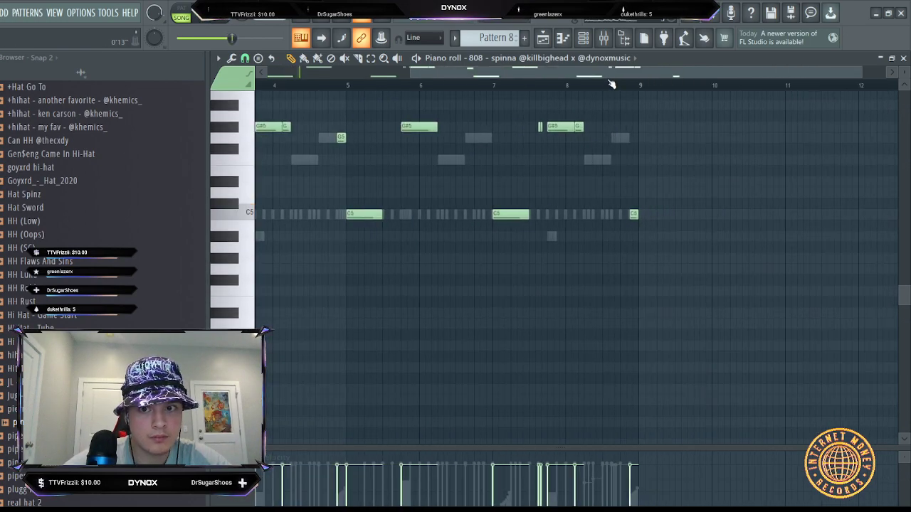
- Play the arrangement in the playlist into the last Pattern 8 section
key("F5")
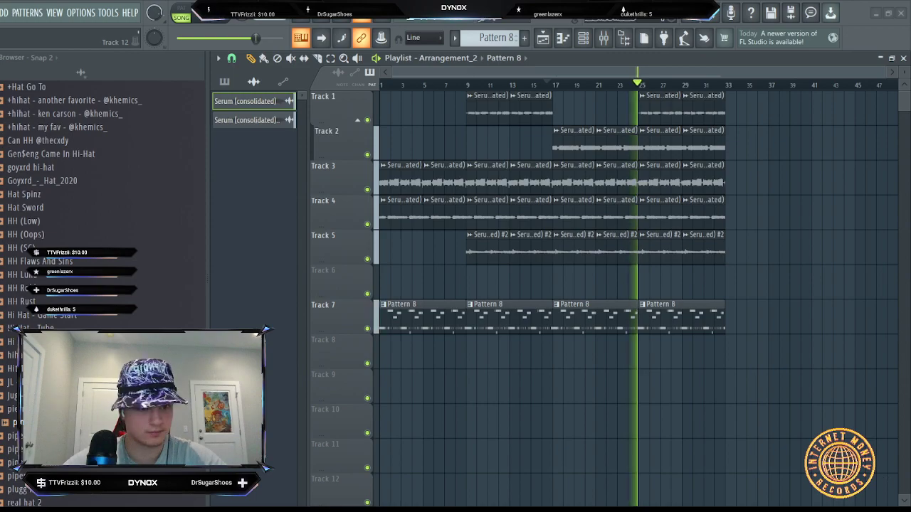
scroll(680, 86, "up", 4)
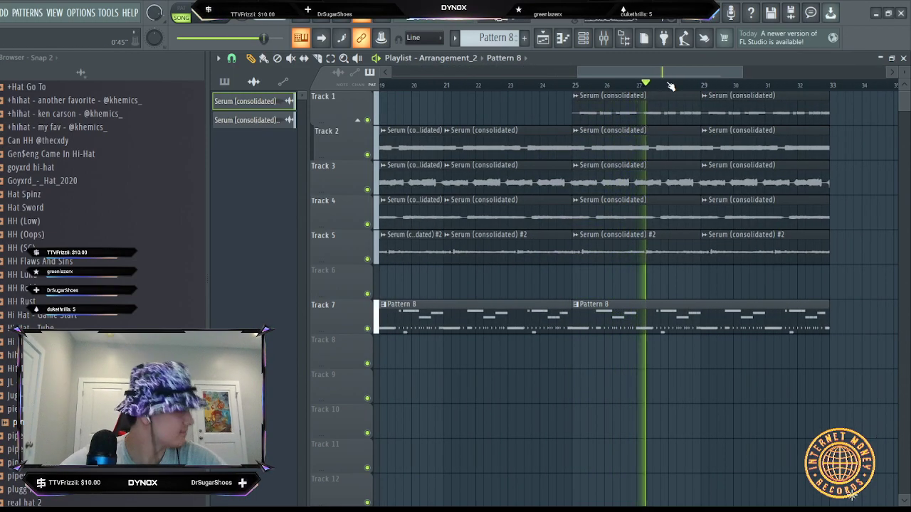
scroll(672, 87, "down", 4)
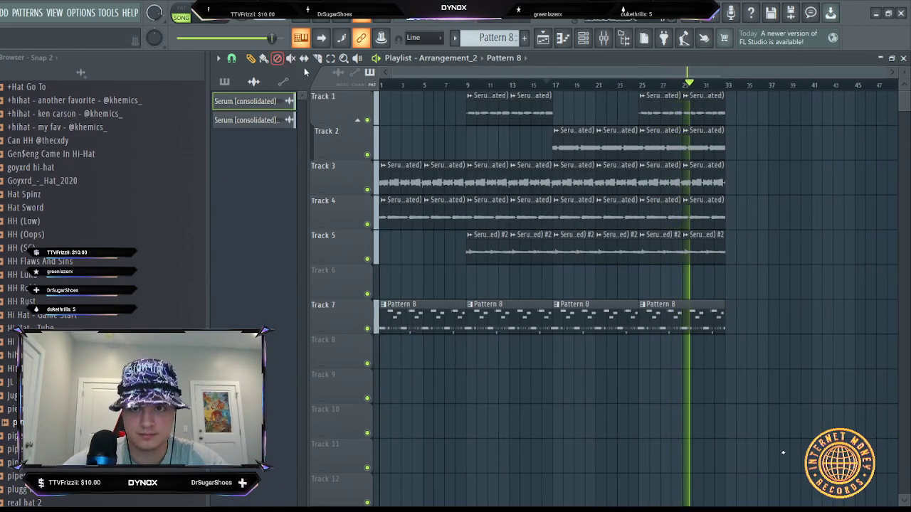
scroll(594, 106, "up", 3)
- Show the Unsorted channels in the channel rack and add an Open Hat - Sizzurp channel with a hit on step 1
left_click(588, 47)
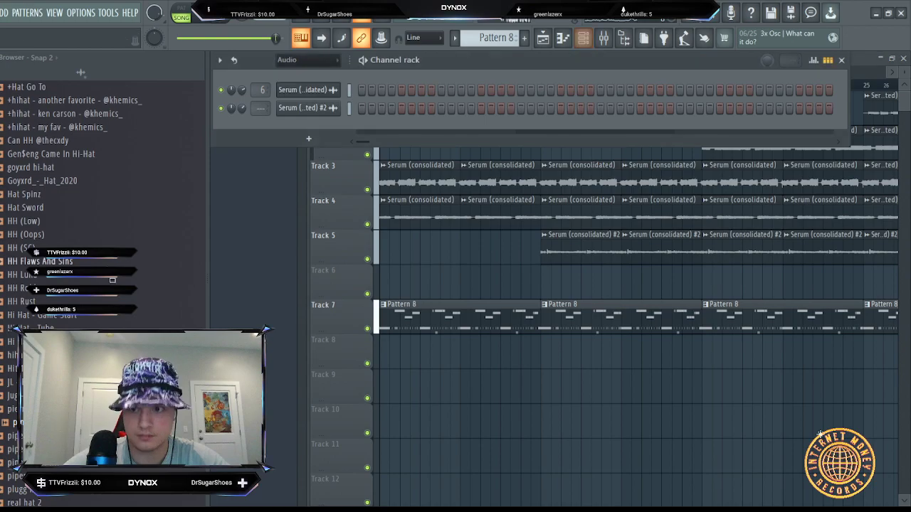
scroll(86, 262, "up", 5)
left_click(74, 262)
left_click(64, 292)
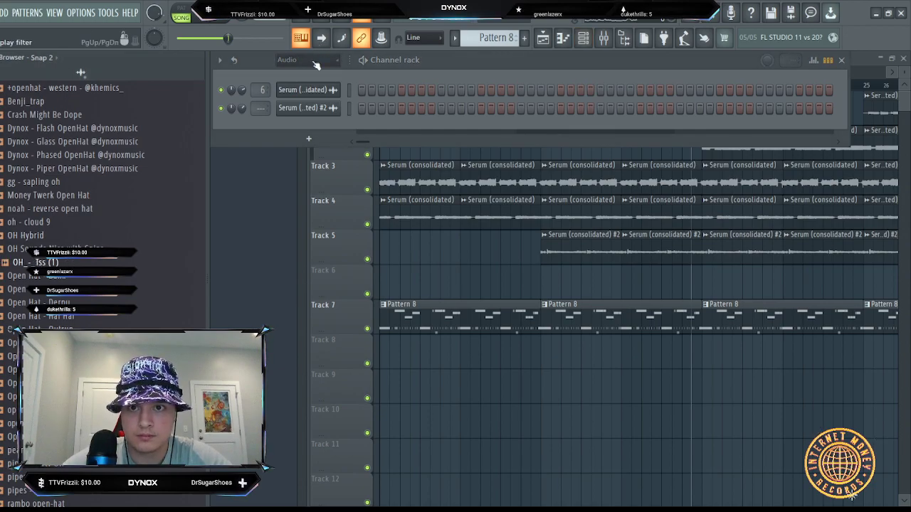
left_click(298, 98)
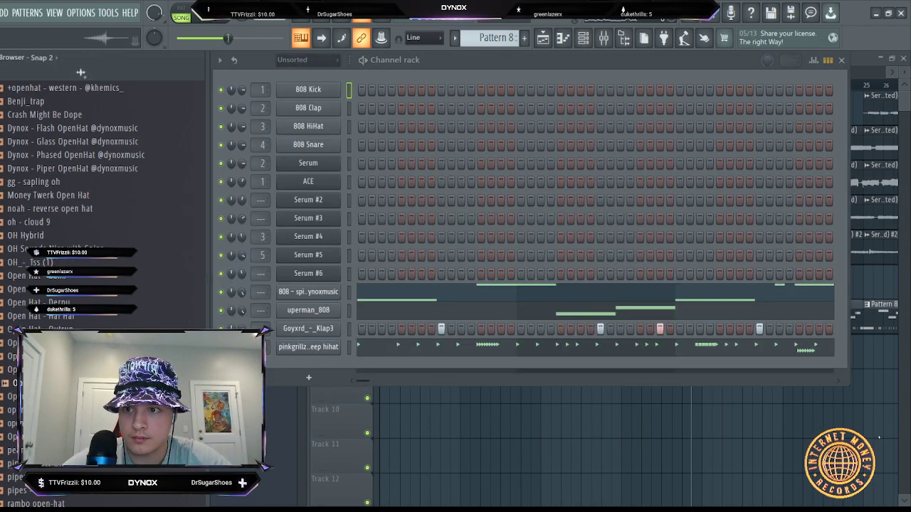
scroll(68, 327, "down", 2)
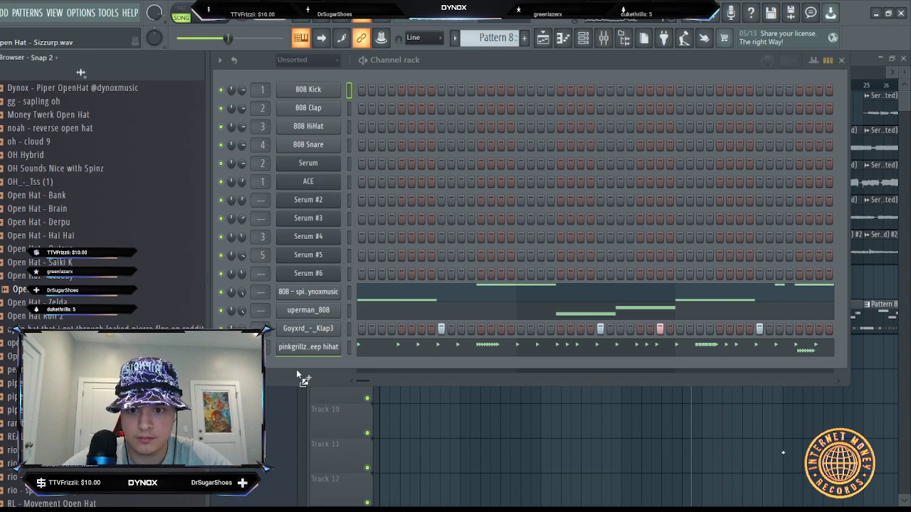
left_click_drag(364, 368, 362, 367)
left_click(349, 366)
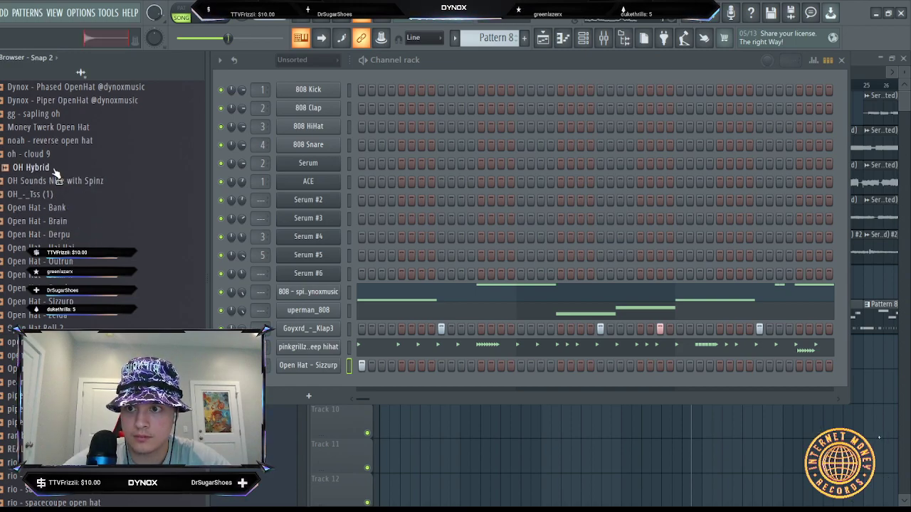
- Add an OH Hybrid channel with a hit on step 13 and play it with the beat
left_click_drag(324, 375, 324, 374)
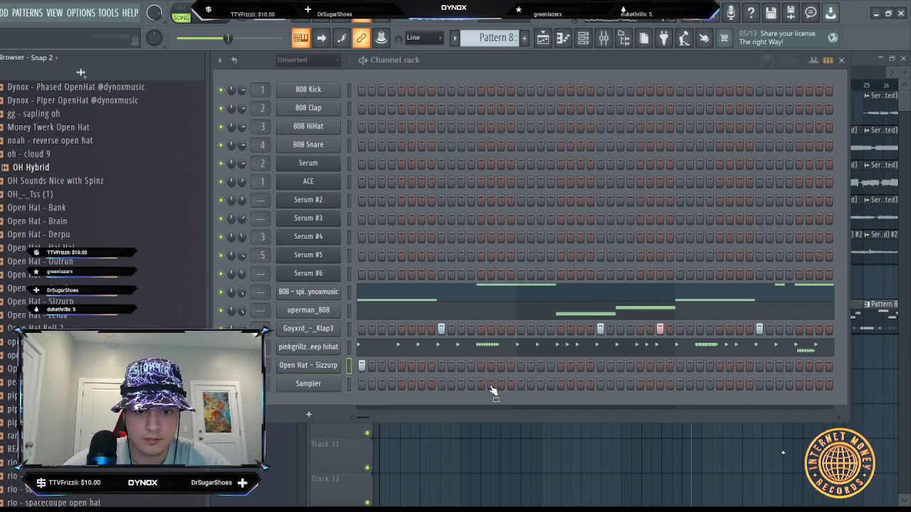
right_click(487, 384)
left_click(482, 385)
key("space")
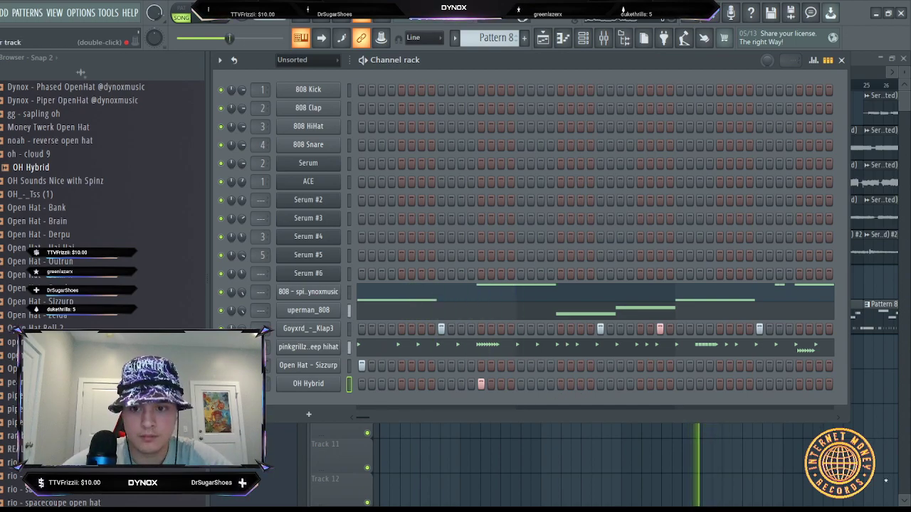
- Add C5 OH Hybrid notes on bar 1 beat 4, bar 3 beat 1 and bar 3 beat 4, and duplicate bars 1–4 into bars 5–8
key("F7")
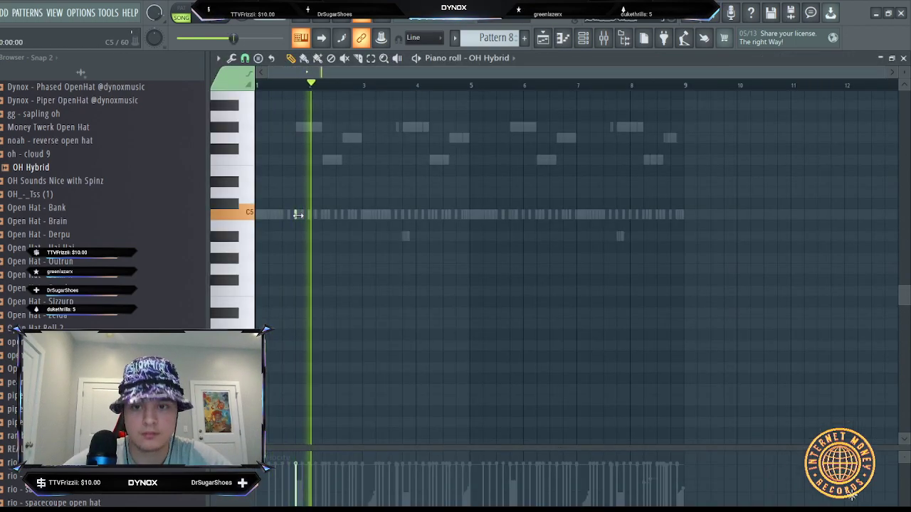
key("space")
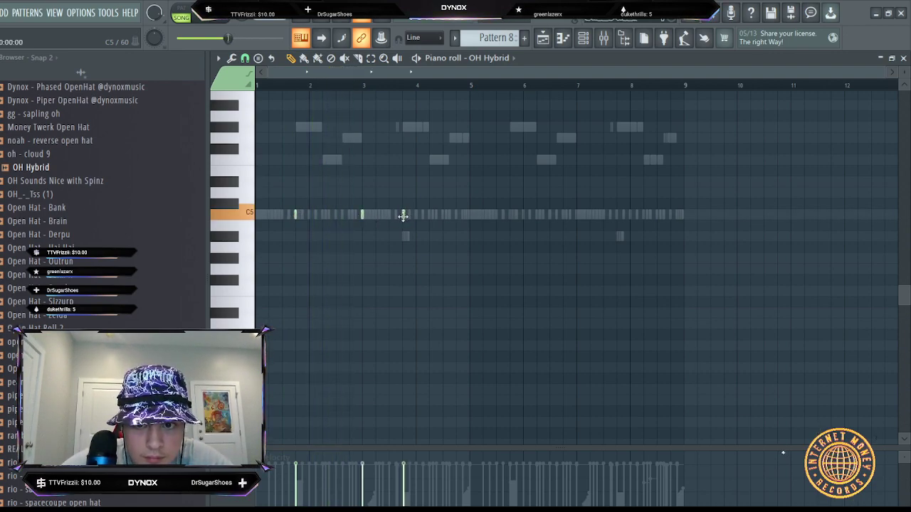
left_click_drag(471, 94, 197, 99)
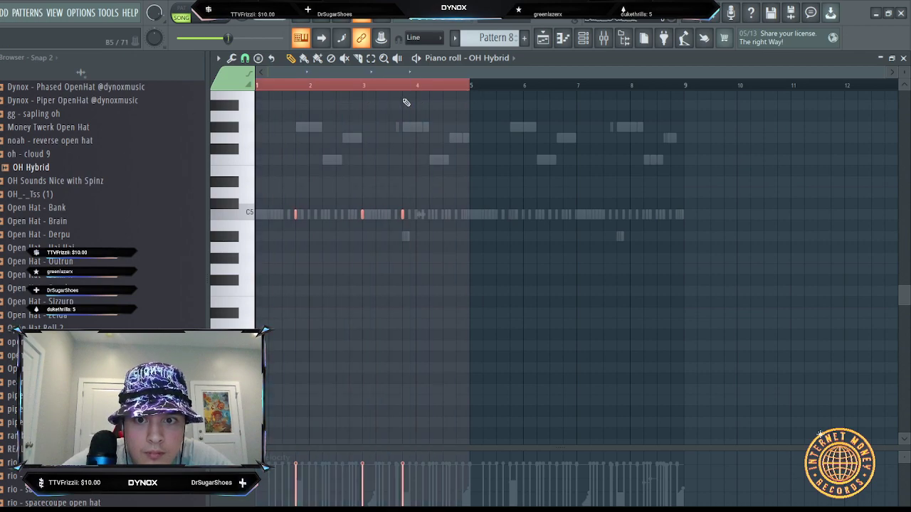
key("ctrl+b")
key("ctrl+d")
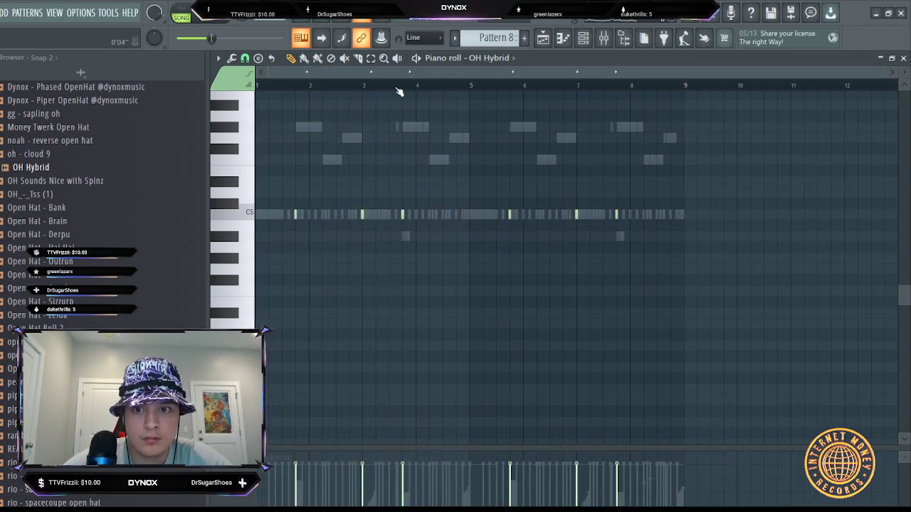
key("space")
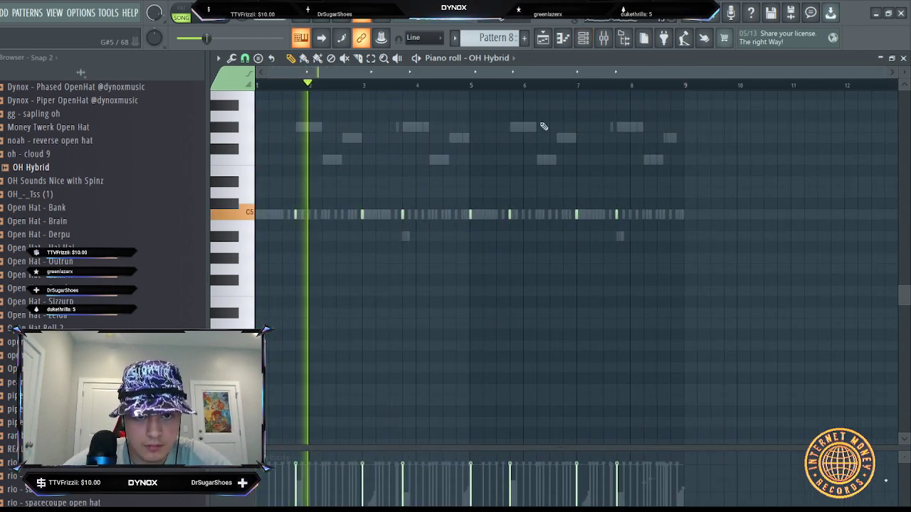
- Set the OH Hybrid channel's volume to 42% and check its sampler settings
left_click(584, 42)
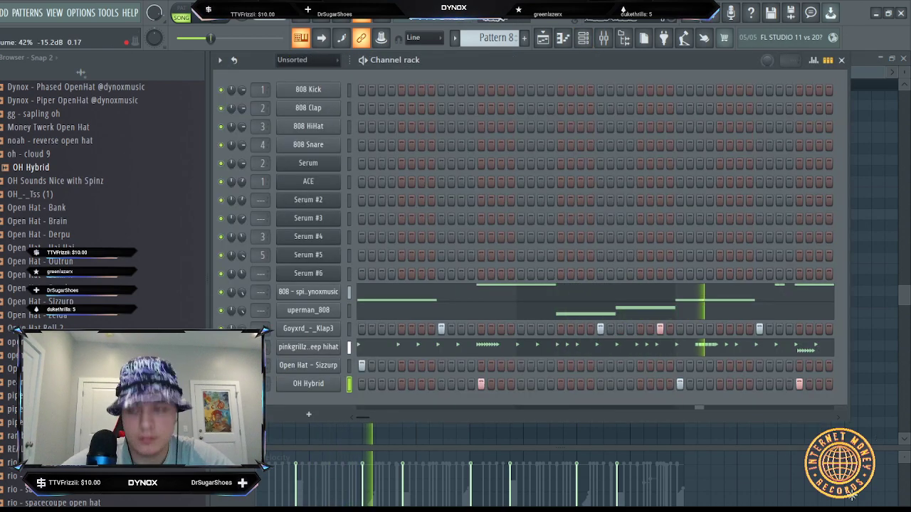
left_click(308, 384)
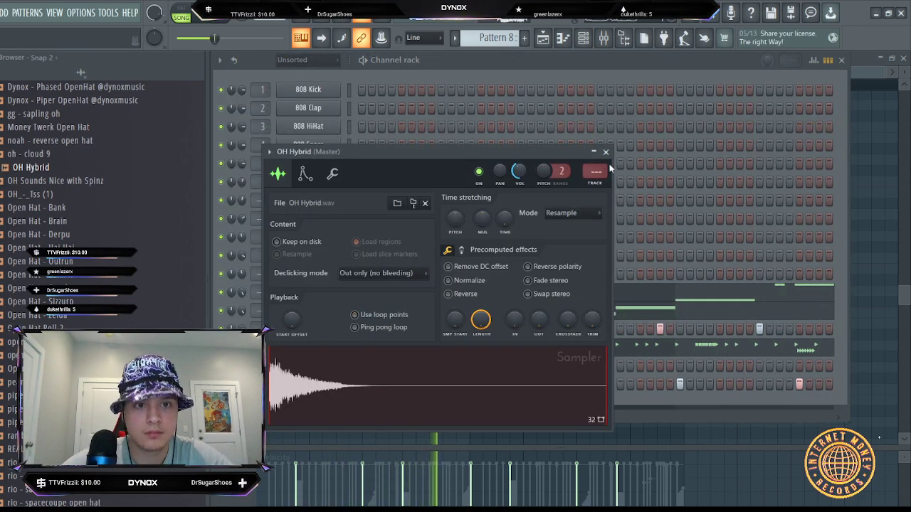
left_click(605, 152)
left_click(583, 42)
- Add C5 OH Hybrid notes near the end of bar 4 and on bar 8 beat 4, and lower the bar 4 note's velocity
left_click(457, 214)
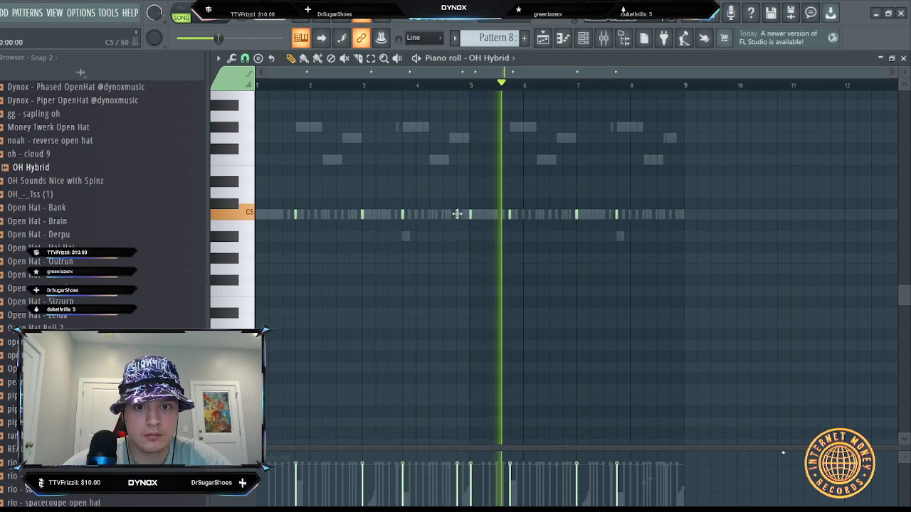
scroll(448, 184, "up", 2)
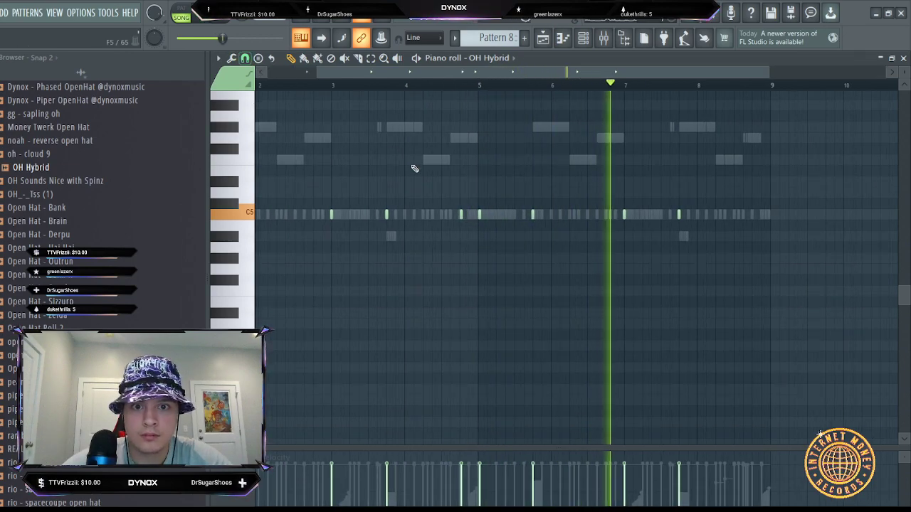
left_click(753, 215)
right_click(459, 216)
left_click(469, 216)
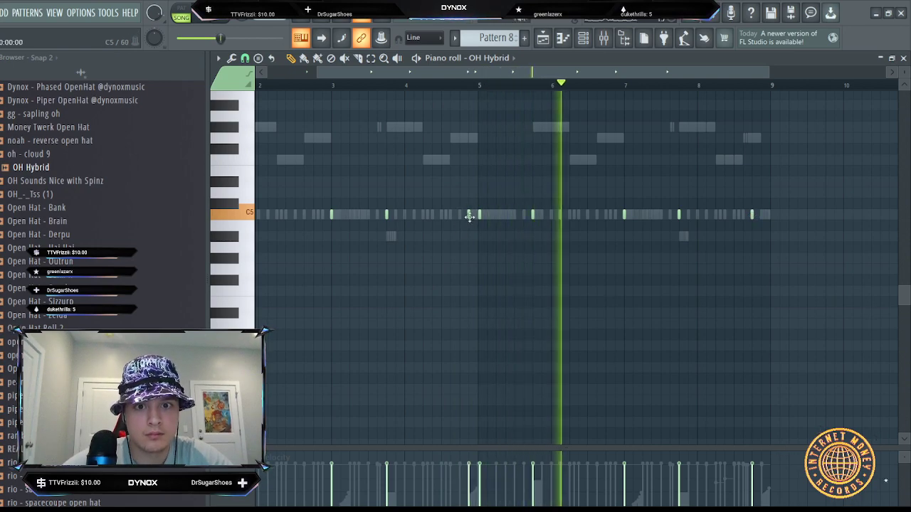
left_click(469, 475)
left_click(452, 86)
scroll(461, 86, "down", 2)
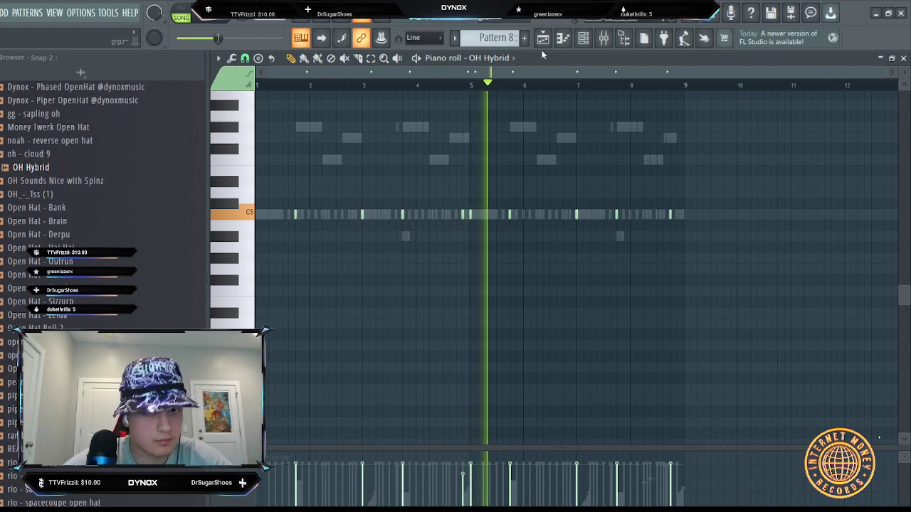
- Set the OH Hybrid sample's fade-out to 93%
key("F6")
left_click(337, 389)
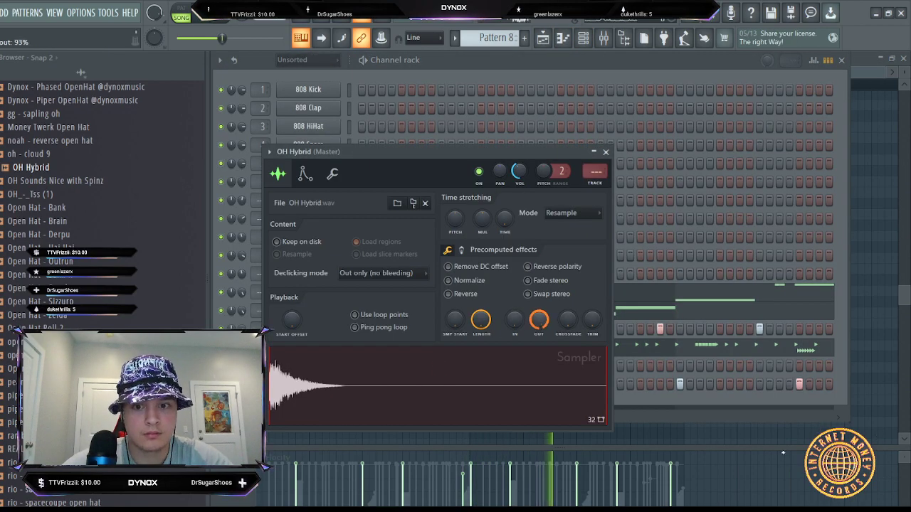
left_click(605, 152)
- Add an OH Hybrid hit on step 1 and replay the arrangement with it
left_click(543, 37)
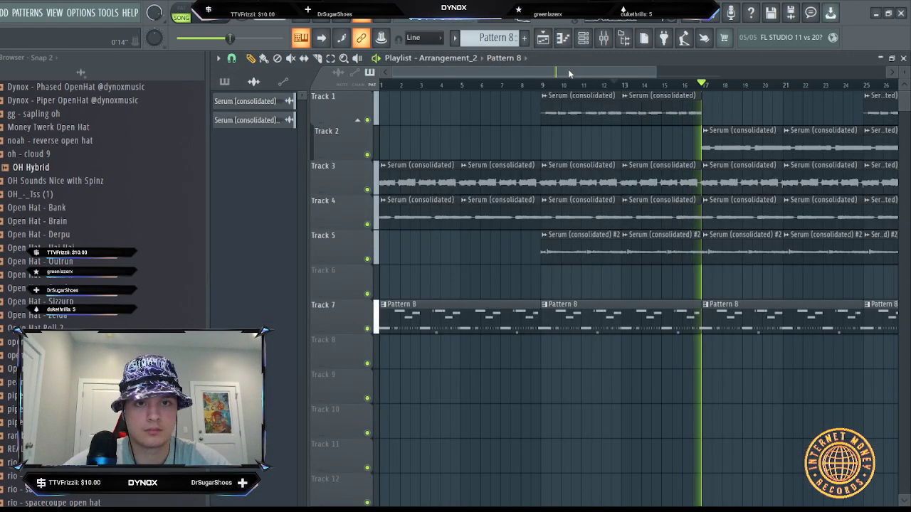
scroll(540, 87, "down", 3)
left_click(584, 38)
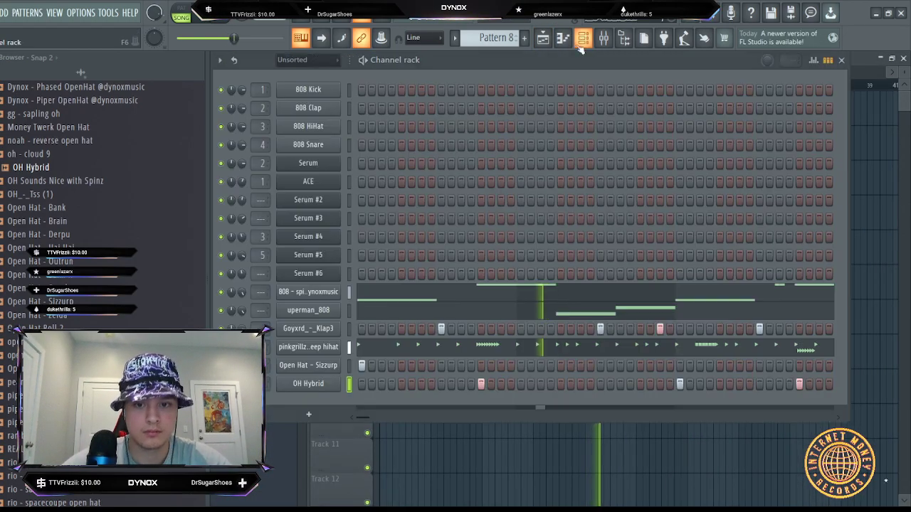
left_click(361, 384)
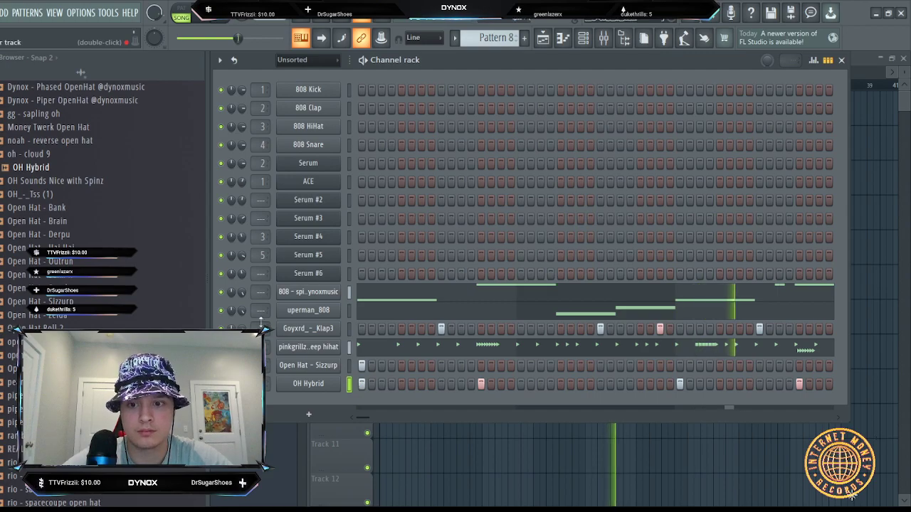
left_click(542, 40)
left_click(486, 86)
left_click(604, 39)
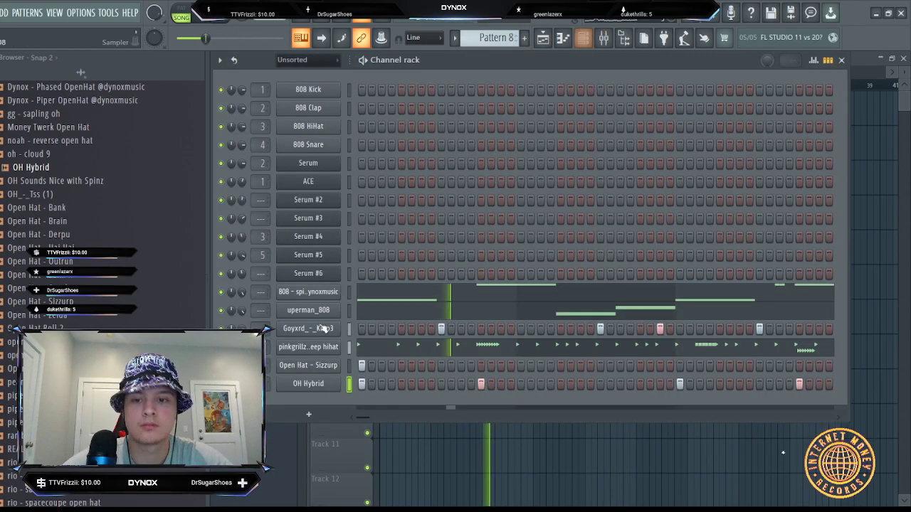
- Browse the Snares folder of the drum library for a suitable snare sample
scroll(92, 235, "up", 4)
scroll(93, 238, "up", 5)
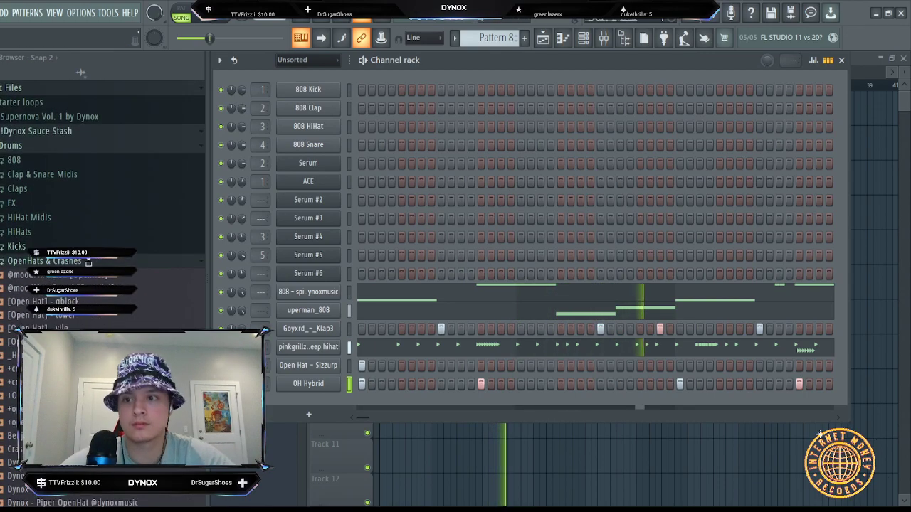
left_click(92, 261)
left_click(71, 306)
scroll(80, 73, "down", 7)
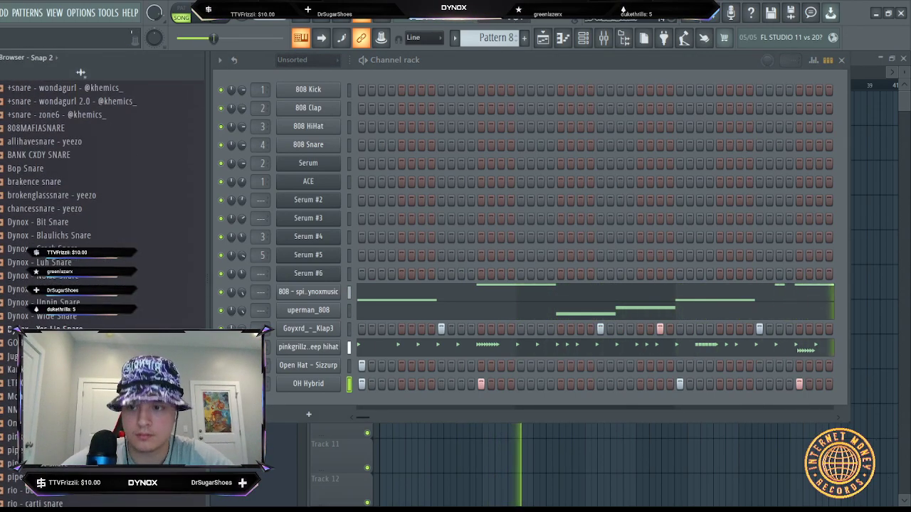
scroll(98, 329, "up", 4)
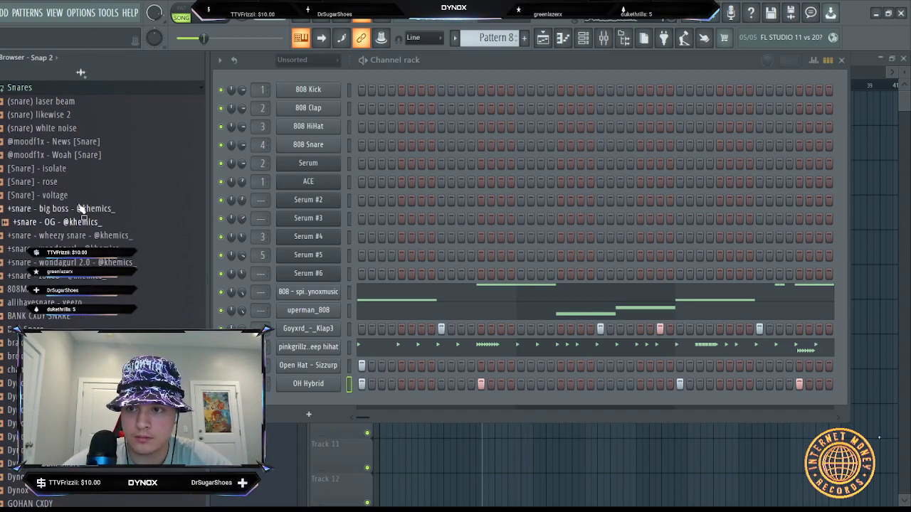
scroll(78, 170, "down", 6)
scroll(76, 298, "up", 7)
scroll(81, 72, "up", 10)
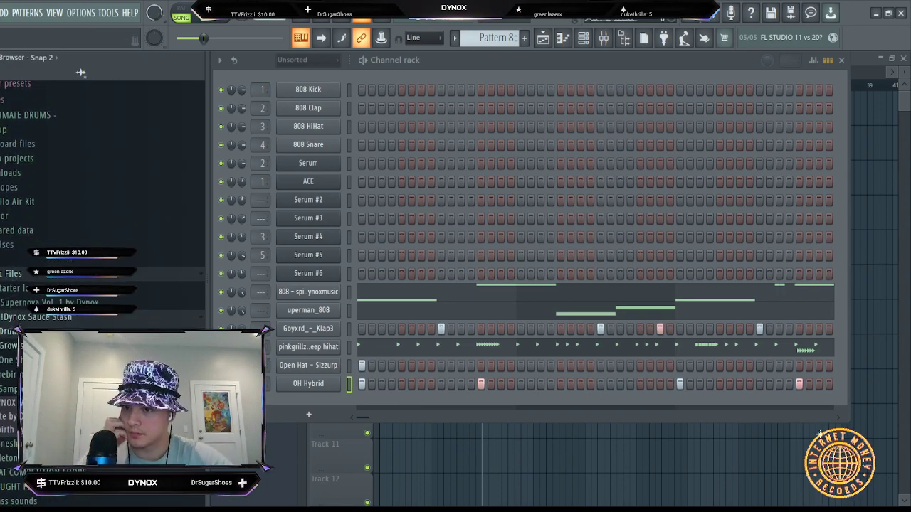
- Load the snare - rolls sample from the rebirth drum kit into a new channel with a hit on step 19
scroll(80, 72, "down", 4)
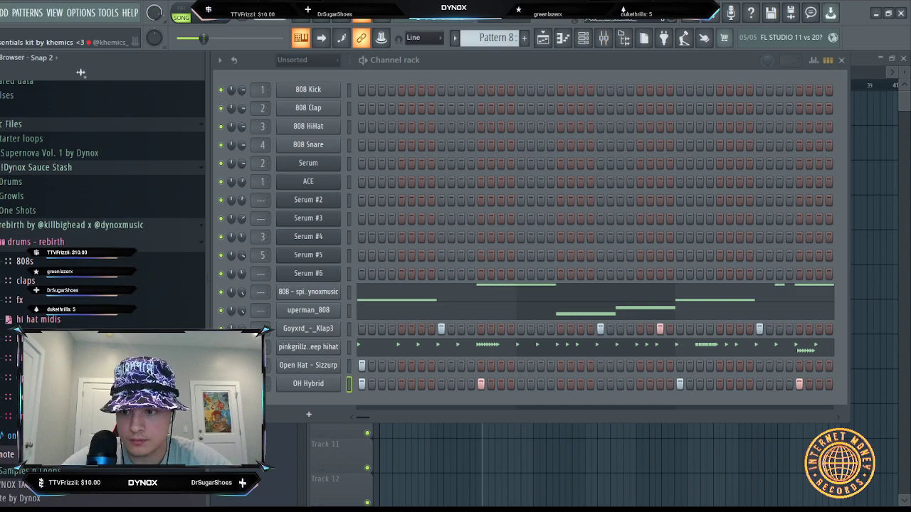
scroll(81, 72, "down", 3)
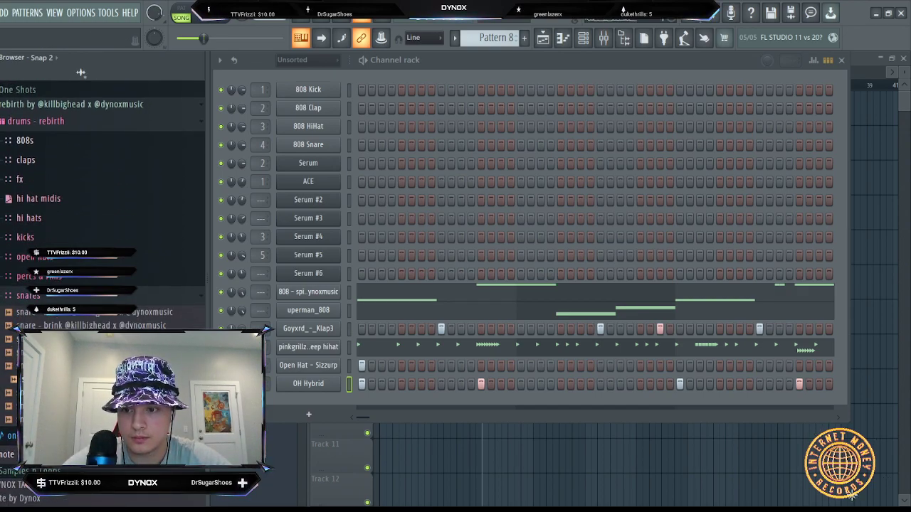
left_click_drag(85, 406, 564, 404)
left_click(540, 402)
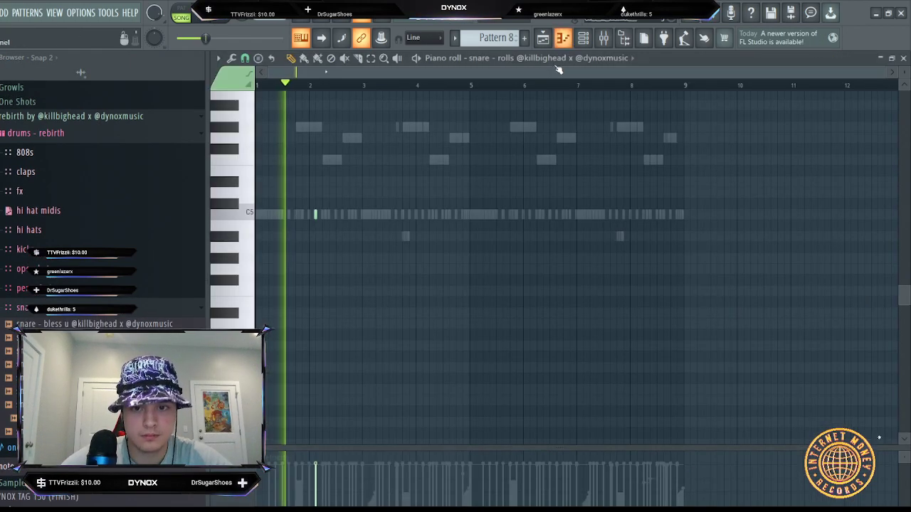
- Repeat the C5 snare - rolls hit shortly after the start of bars 4, 6 and 8
left_click(562, 37)
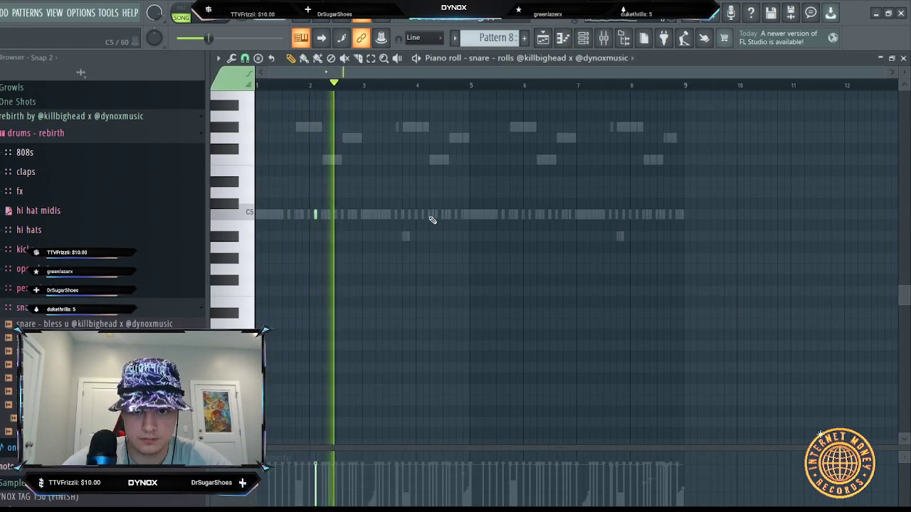
scroll(428, 91, "up", 2)
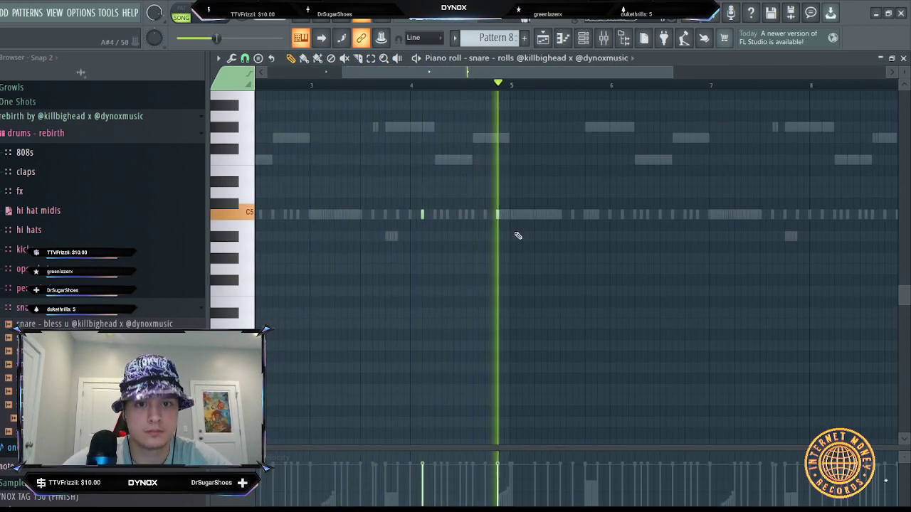
left_click(622, 214)
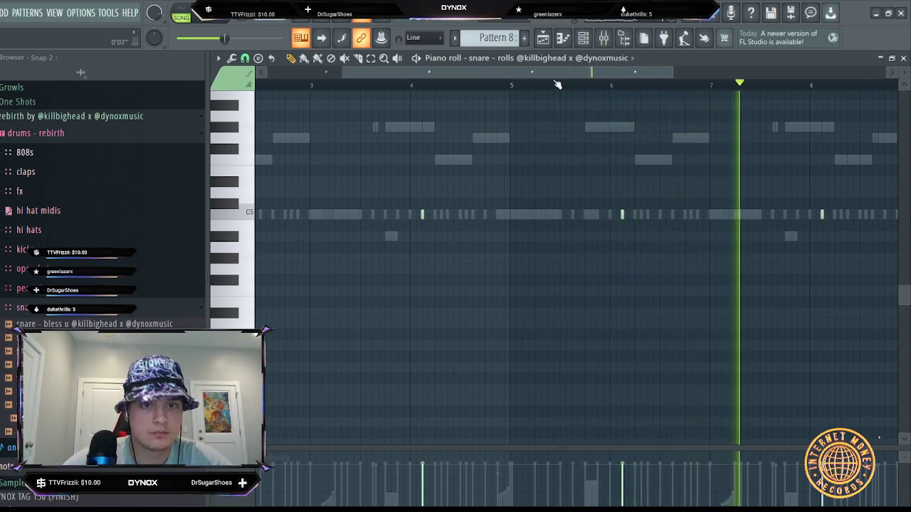
- Add more C5 snare notes through bar 8, including a quick three-note roll on beat 3
left_click_drag(557, 74, 690, 96)
scroll(646, 87, "up", 3)
scroll(658, 91, "up", 2)
key("space")
left_click(460, 215)
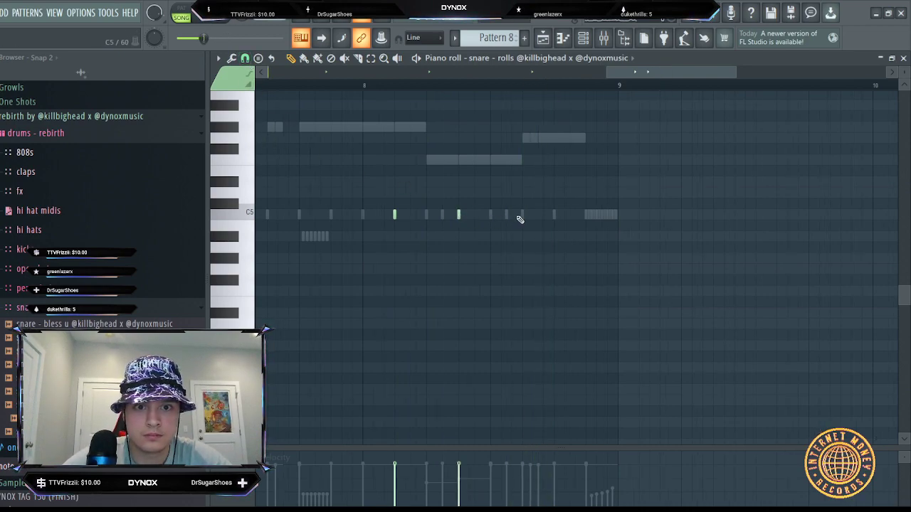
left_click(495, 214)
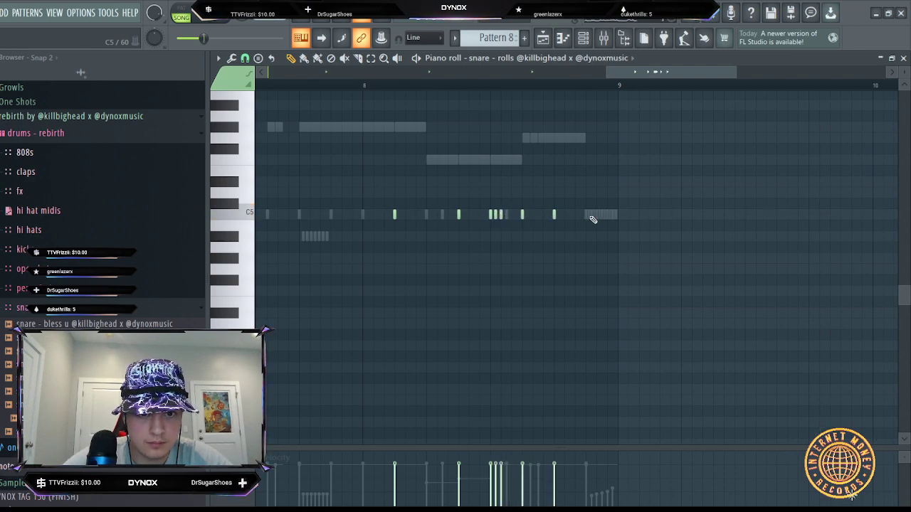
- Fill bar 8 from beat 4 with a fast C5 snare roll and ramp its velocities downward
scroll(588, 99, "up", 2)
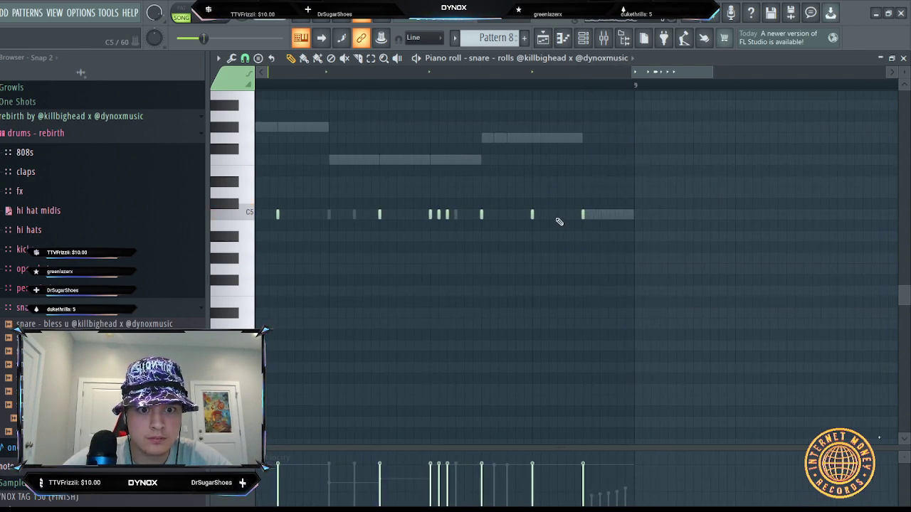
left_click(548, 214)
left_click(566, 215)
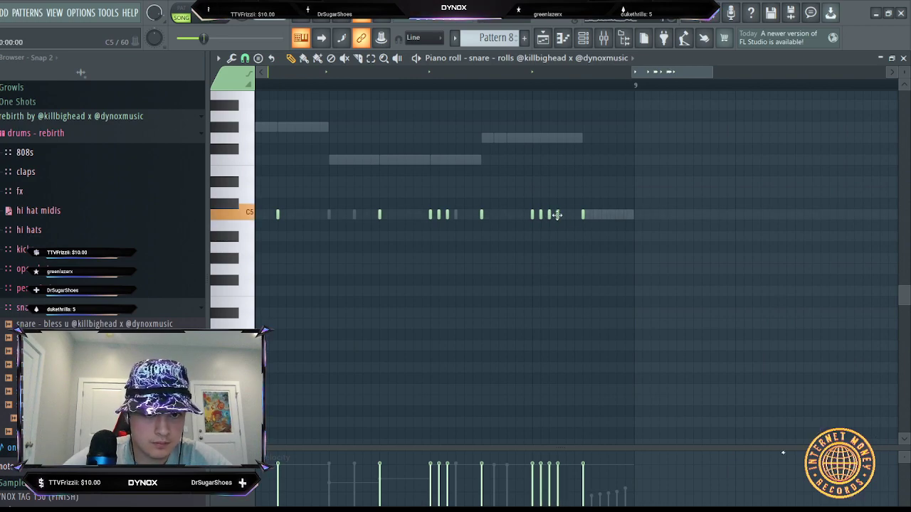
left_click(574, 214)
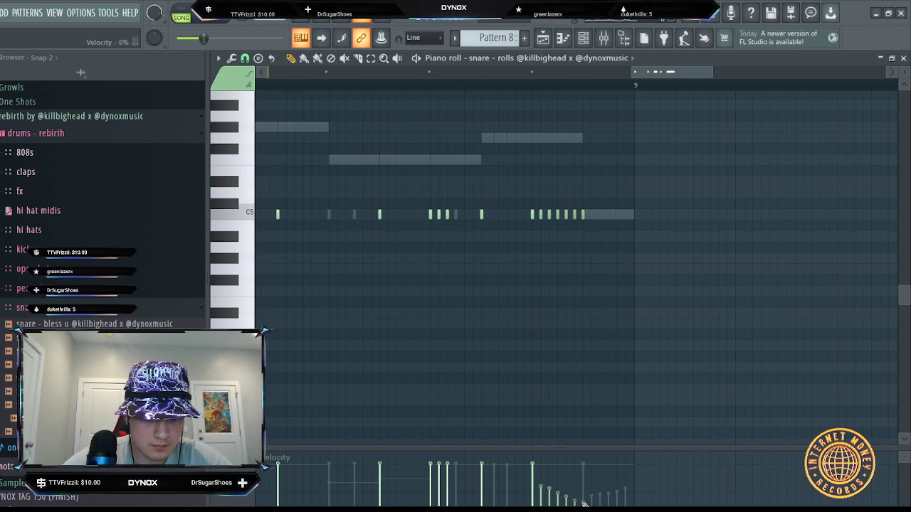
- Lower the velocities of the three-note snare roll on beat 3 of bar 8 and play the bar back
key("space")
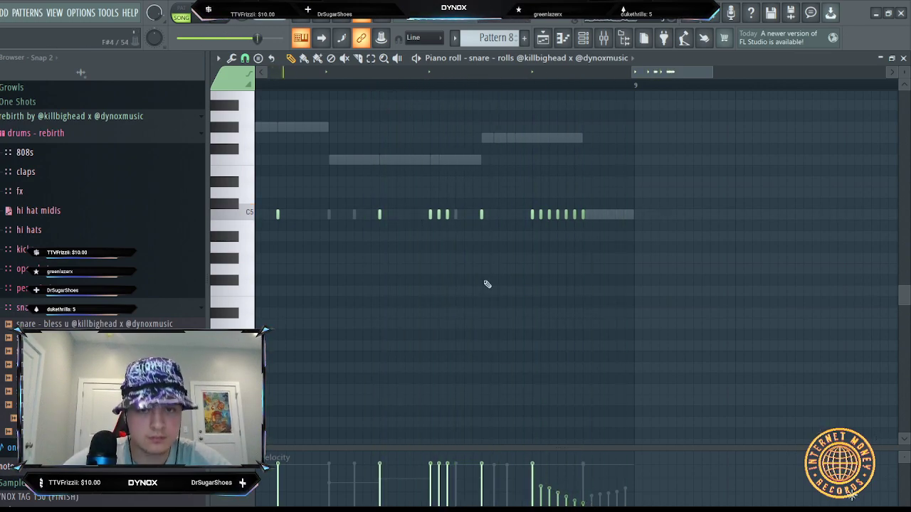
left_click_drag(453, 481, 471, 483)
scroll(330, 77, "left", 2)
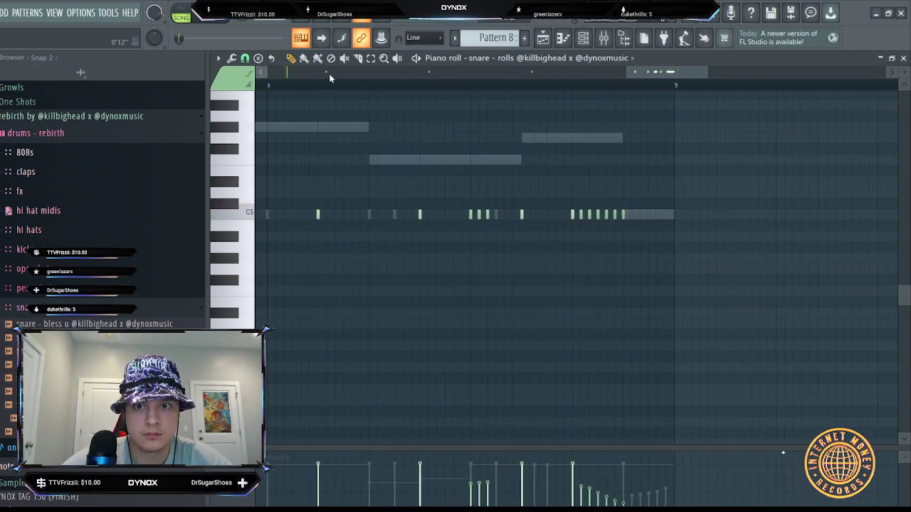
left_click(336, 85)
scroll(338, 86, "down", 8)
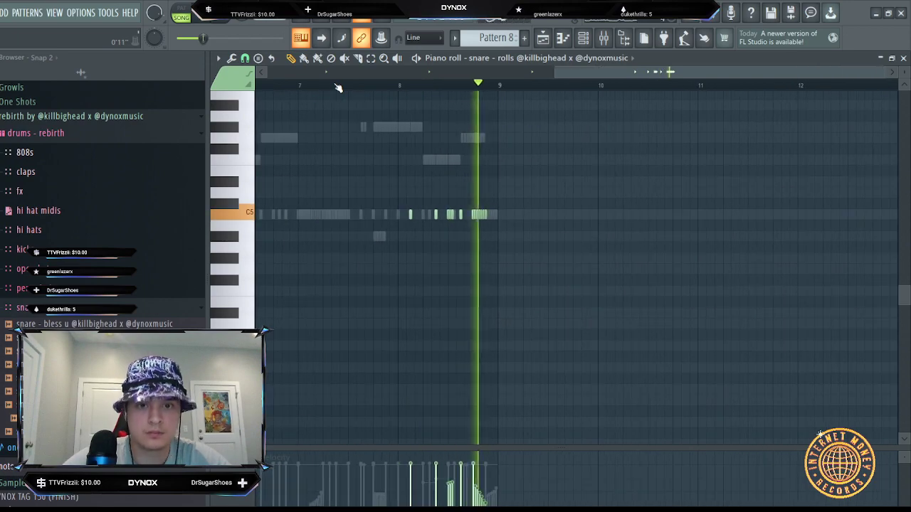
scroll(685, 86, "up", 3)
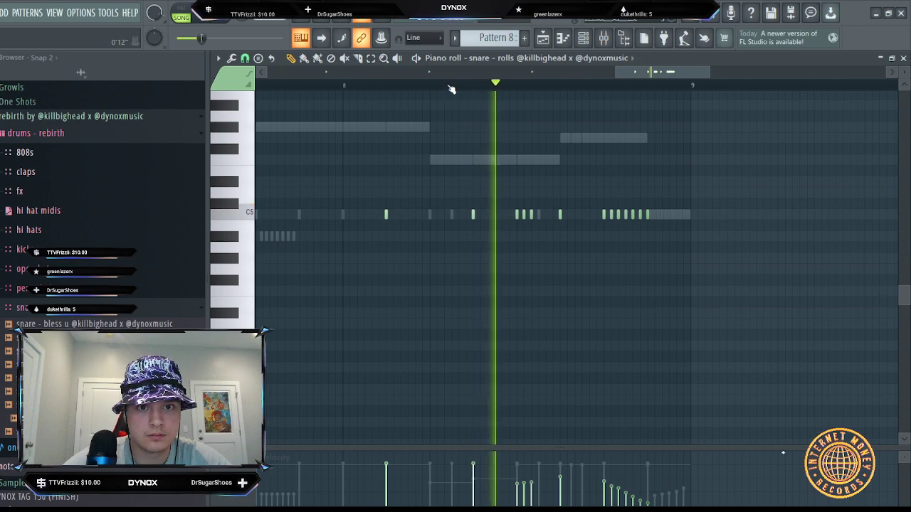
- Add the rim - win sample from the percs folder as a new channel and place hits on steps 5, 6 and 7
scroll(451, 88, "down", 3)
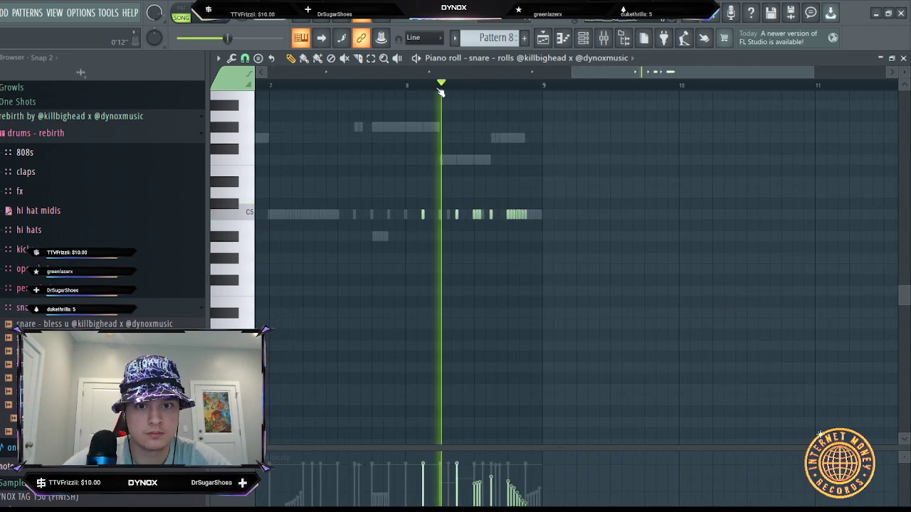
key("F6")
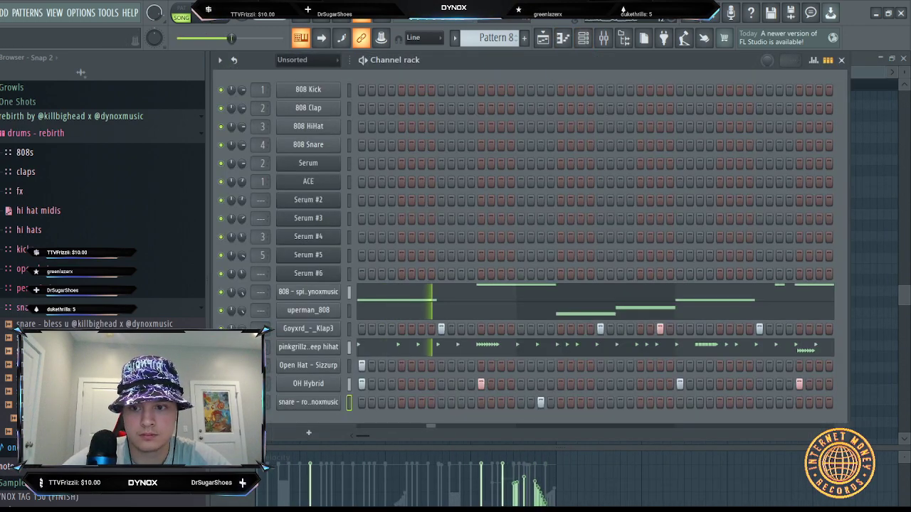
left_click(84, 312)
left_click(75, 294)
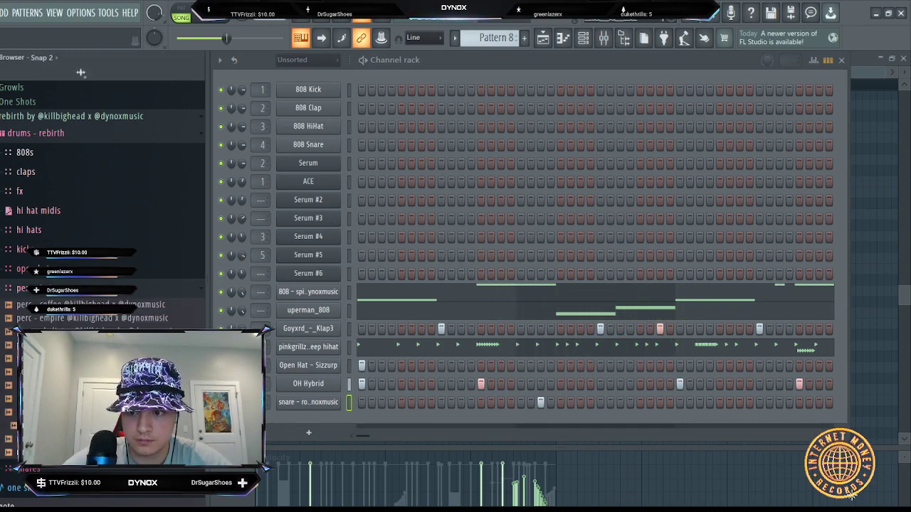
left_click_drag(72, 453, 302, 427)
left_click_drag(402, 421, 421, 424)
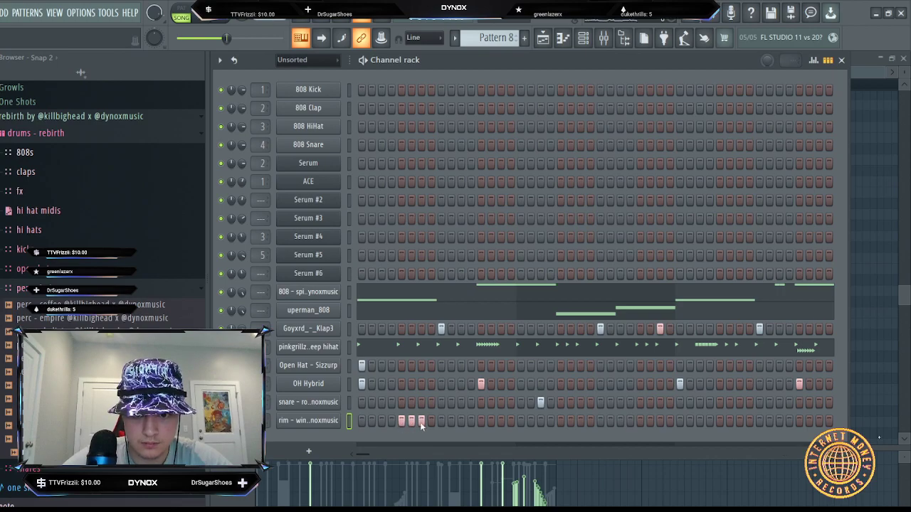
- Set the rim - win sample's fade-out to 46% in its sampler settings and close the settings
left_click(299, 421)
left_click_drag(569, 351, 563, 368)
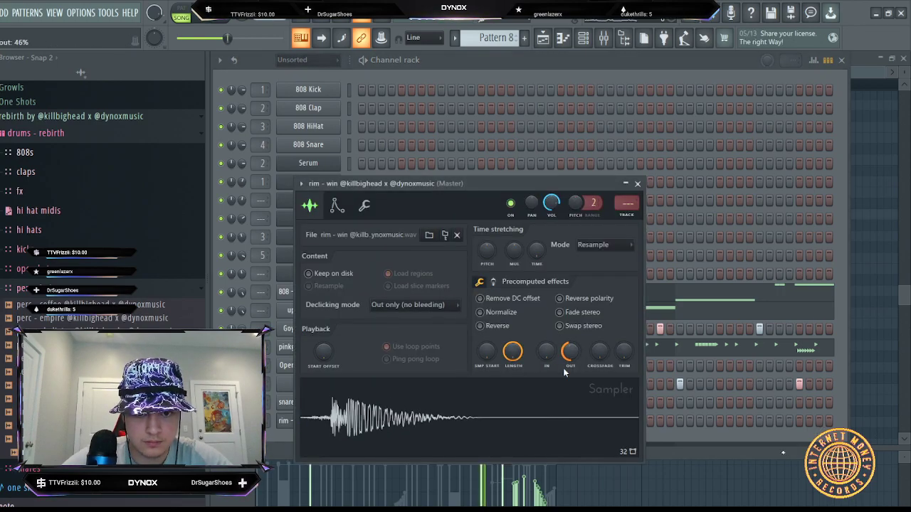
left_click(639, 183)
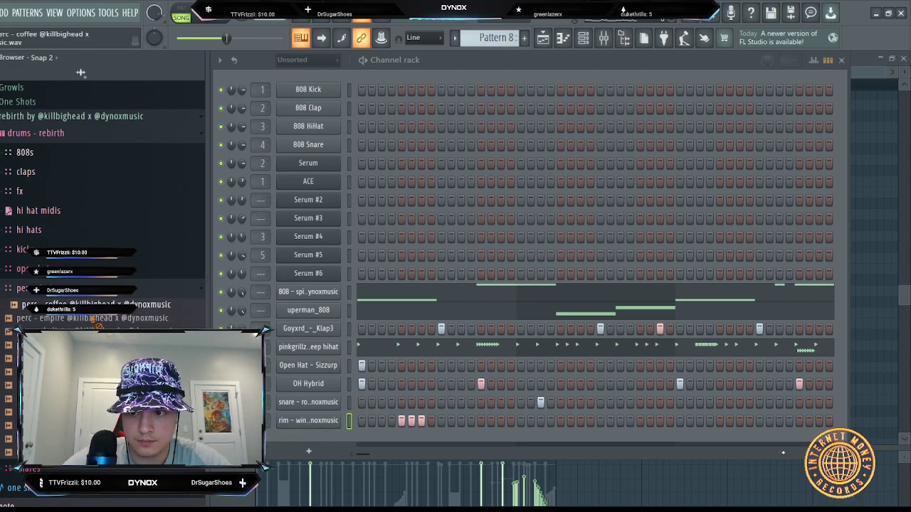
- Add the perc - coffee sample as a channel and place C5 hits in bar 1 on steps 11, 13, 14 and 15
left_click_drag(329, 441, 461, 446)
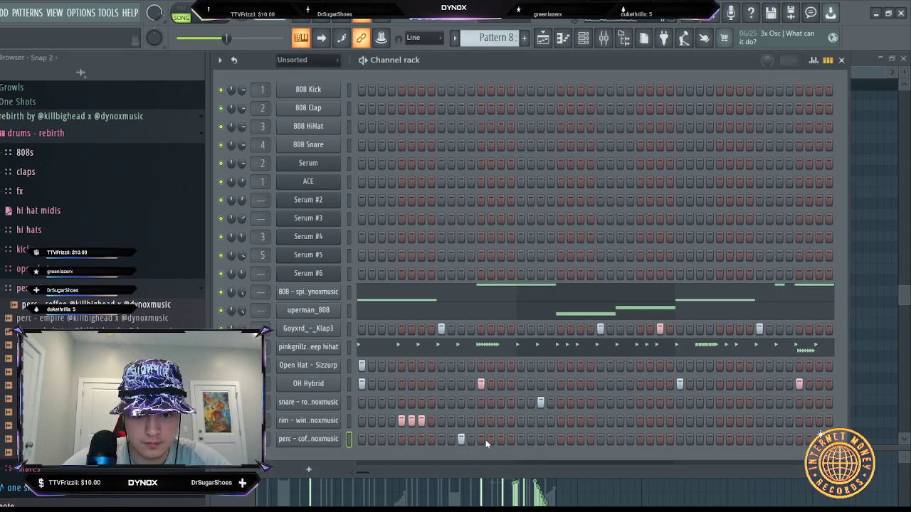
key("F7")
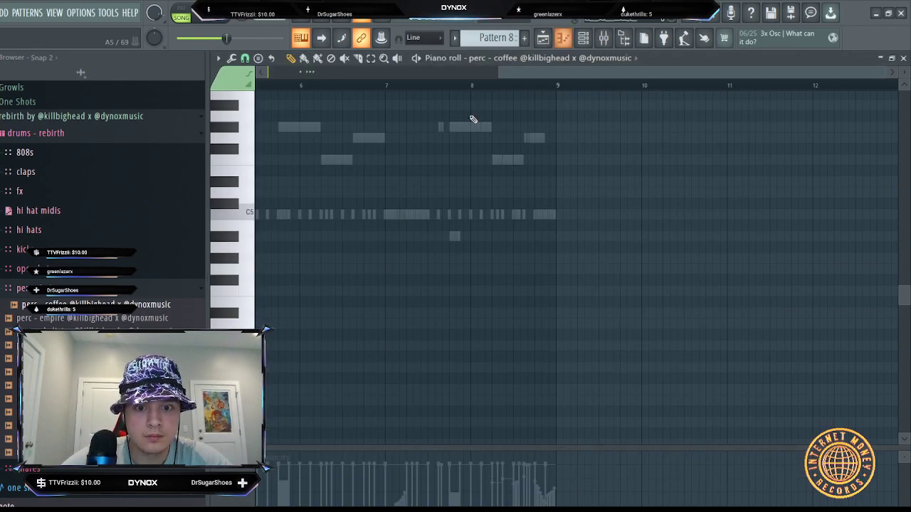
left_click_drag(549, 74, 258, 76)
scroll(317, 86, "up", 5)
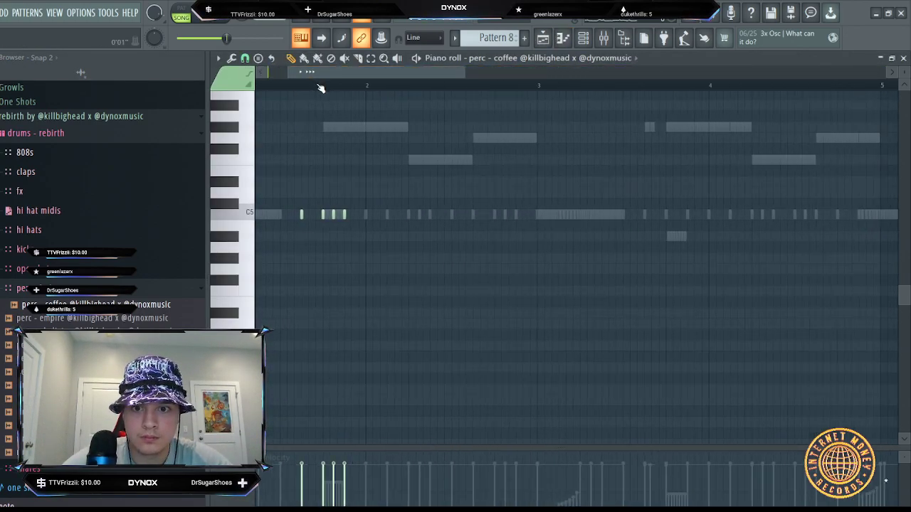
left_click(349, 215)
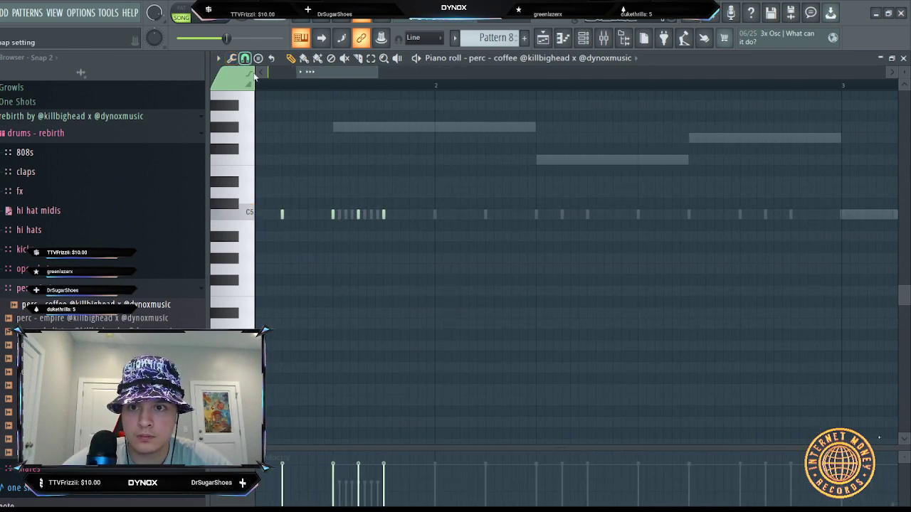
scroll(292, 82, "down", 5)
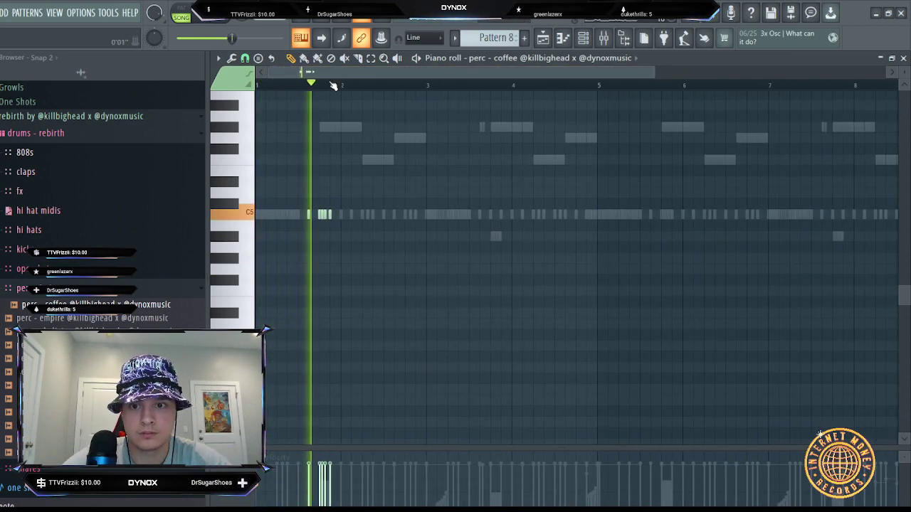
- Duplicate the perc - coffee notes of bars 1 to 4 into bars 5 to 8 and play them back
left_click(584, 39)
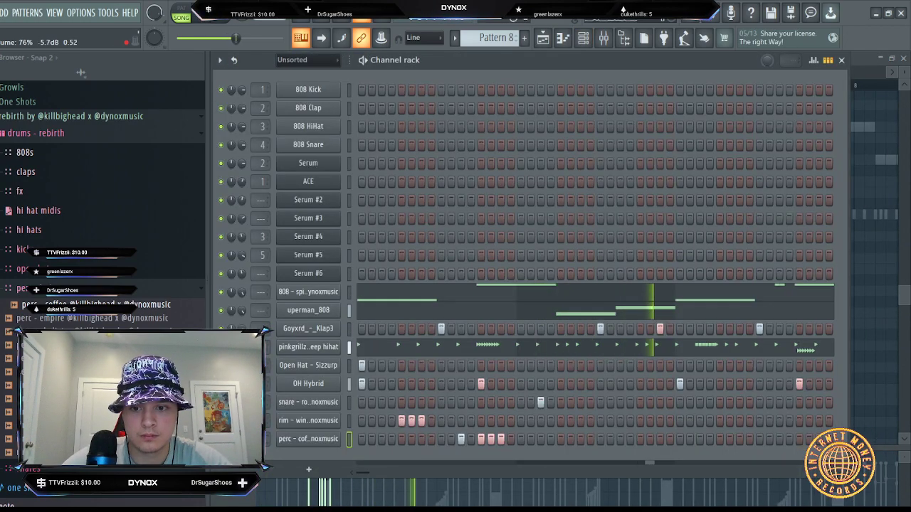
left_click(565, 43)
key("space")
left_click_drag(426, 85, 407, 85)
left_click_drag(604, 91, 600, 91)
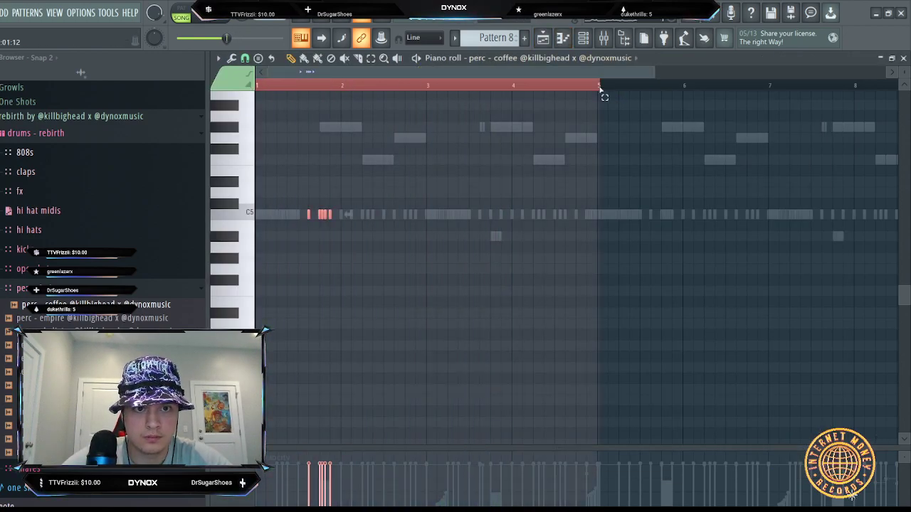
key("ctrl+b")
key("ctrl+d")
left_click(529, 87)
key("space")
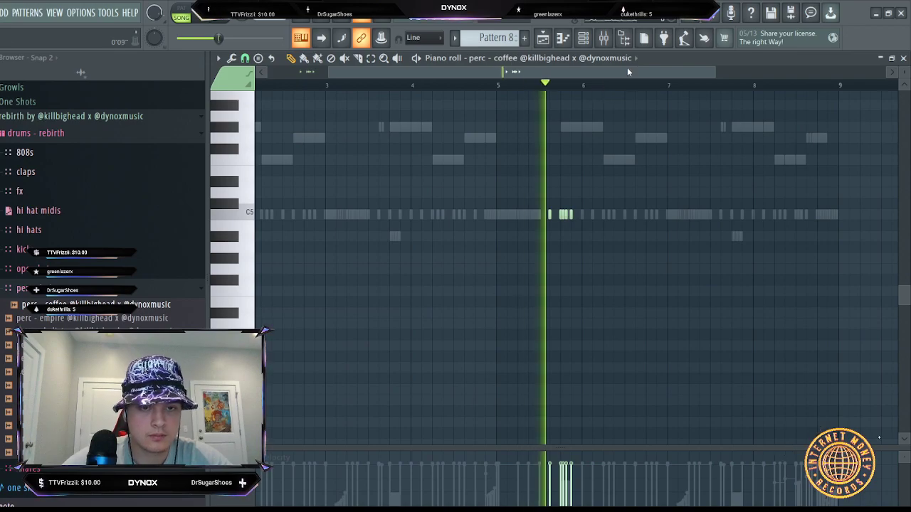
- Play the arrangement in the playlist from around bar 17, reviewing the Pattern 8 drums against the Serum clips
left_click(543, 40)
left_click(584, 39)
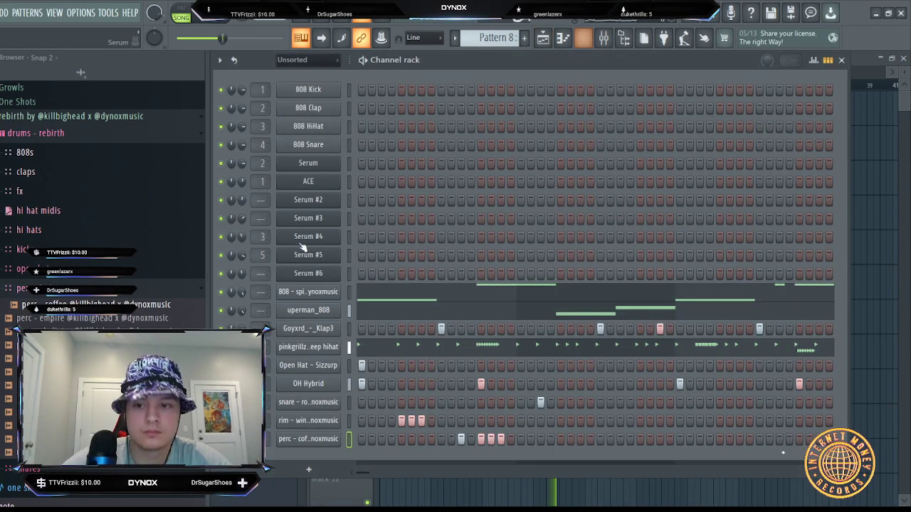
left_click(537, 42)
scroll(536, 75, "up", 3)
left_click_drag(538, 76, 356, 77)
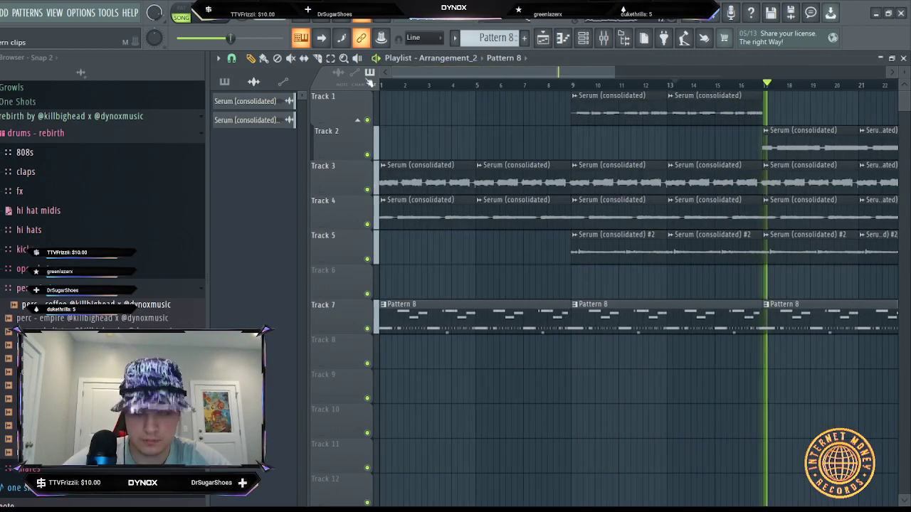
scroll(490, 87, "down", 3)
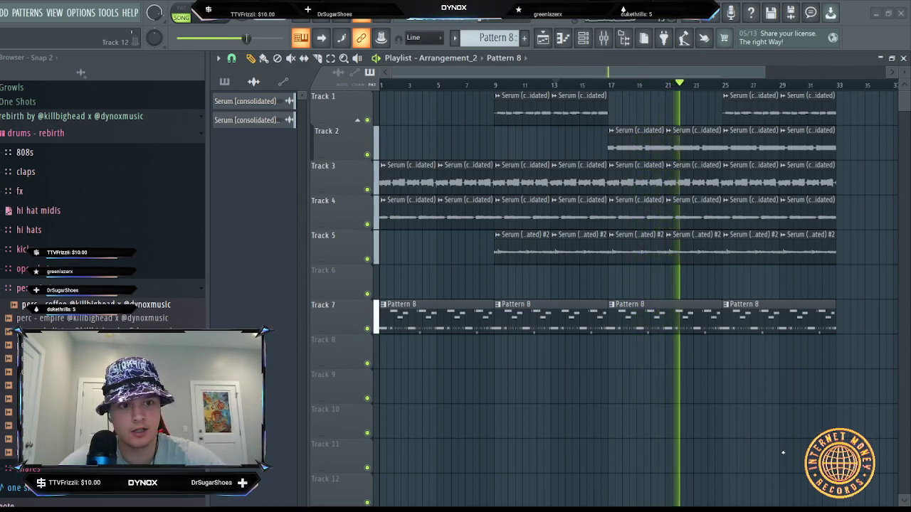
key("space")
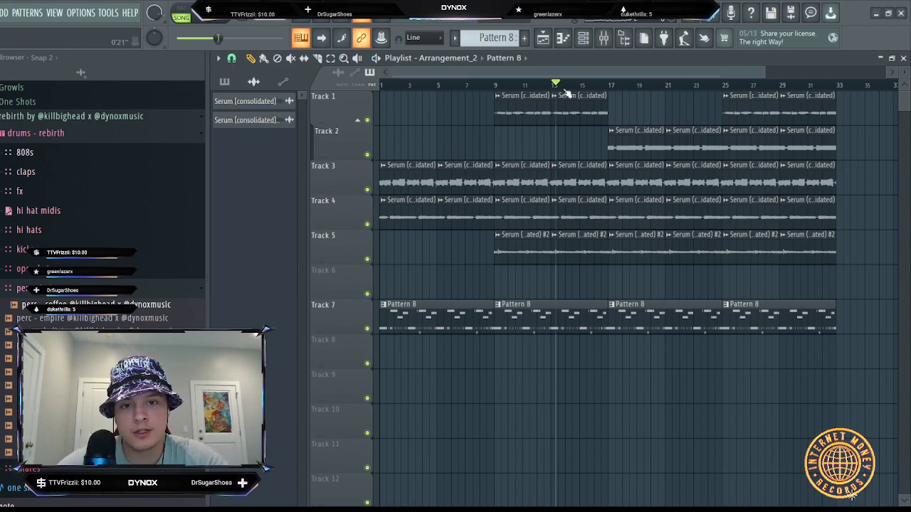
- Restart the arrangement from bar 1, briefly switching the Pattern 8 drum track off and on
scroll(551, 87, "down", 2)
left_click_drag(548, 86, 284, 73)
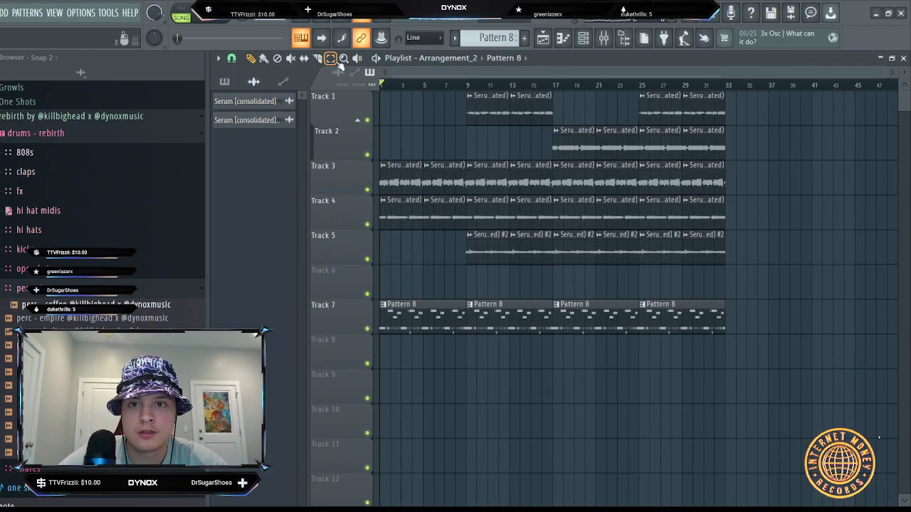
left_click(368, 329)
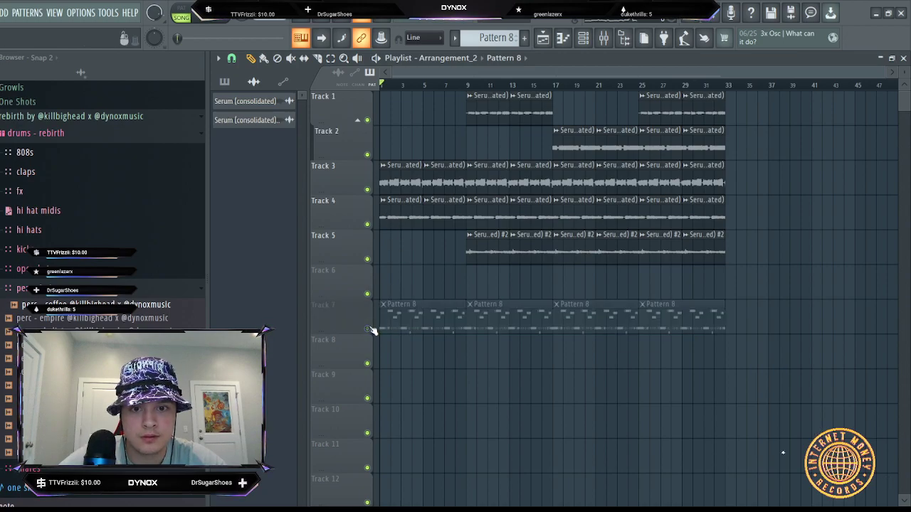
left_click(367, 328)
key("space")
- Load SoundShifter, listed as Newtone, into slot 3 of the Master mixer track and open its window
key("F9")
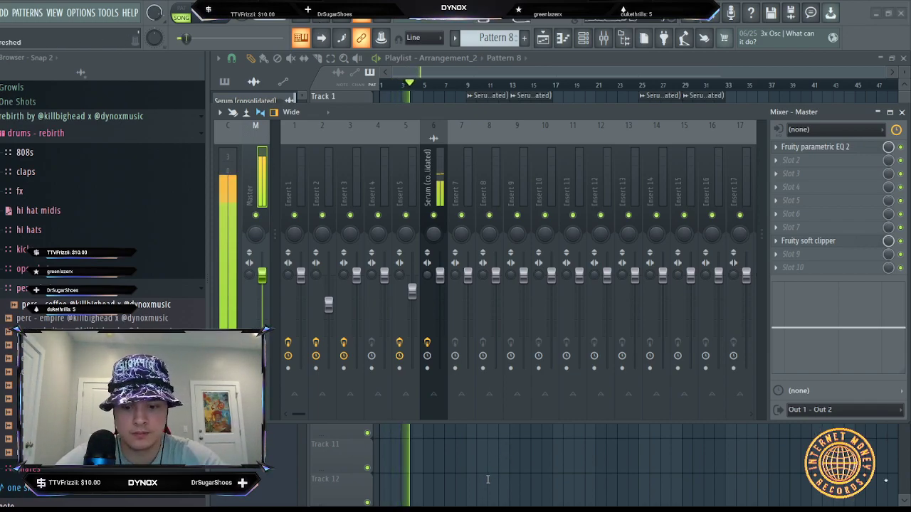
left_click(328, 49)
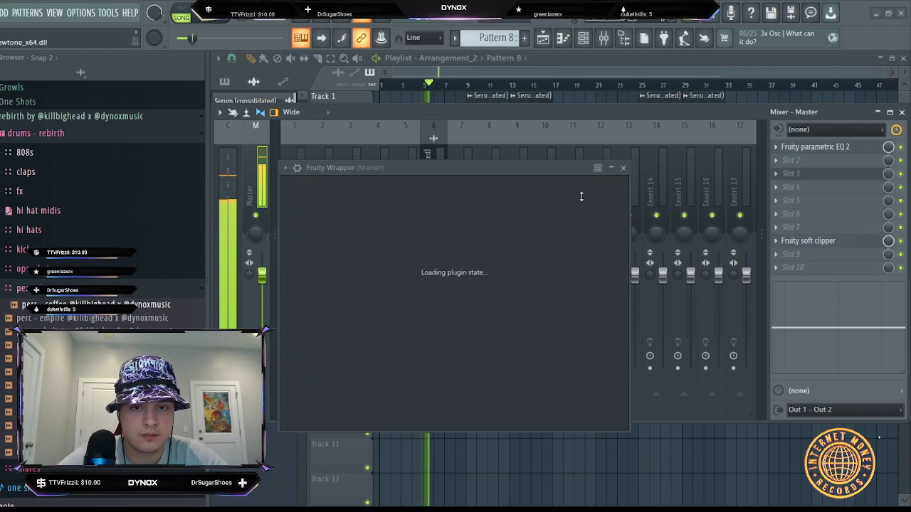
left_click(776, 175)
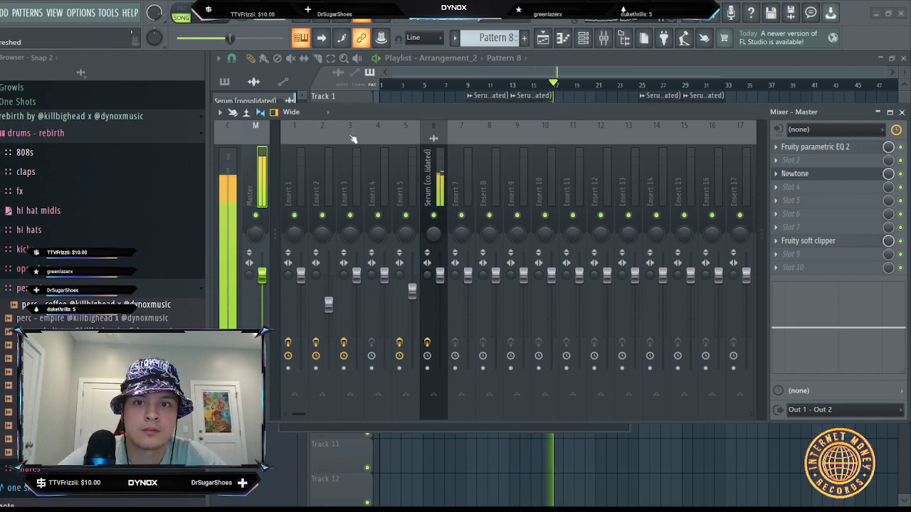
left_click(794, 173)
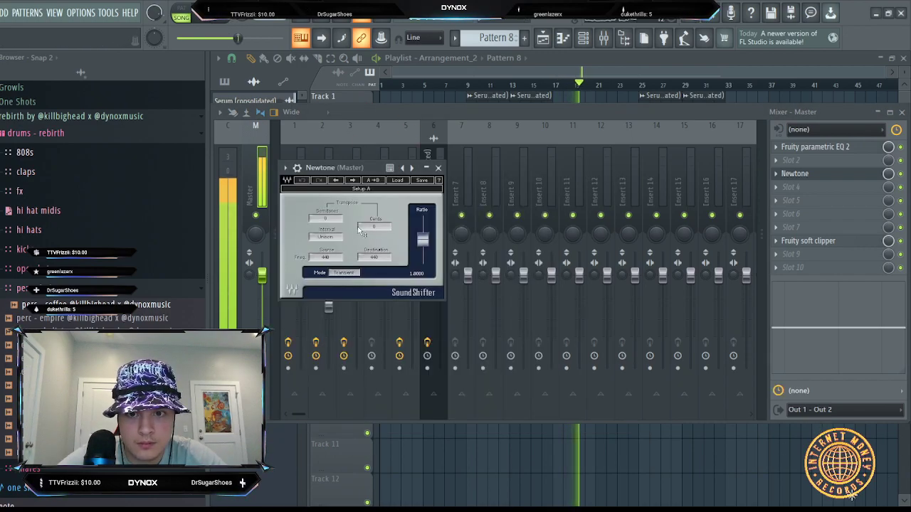
- Try lowering the SoundShifter ratio to 0.9986 and reset the transposition to 0
left_click_drag(422, 240, 423, 240)
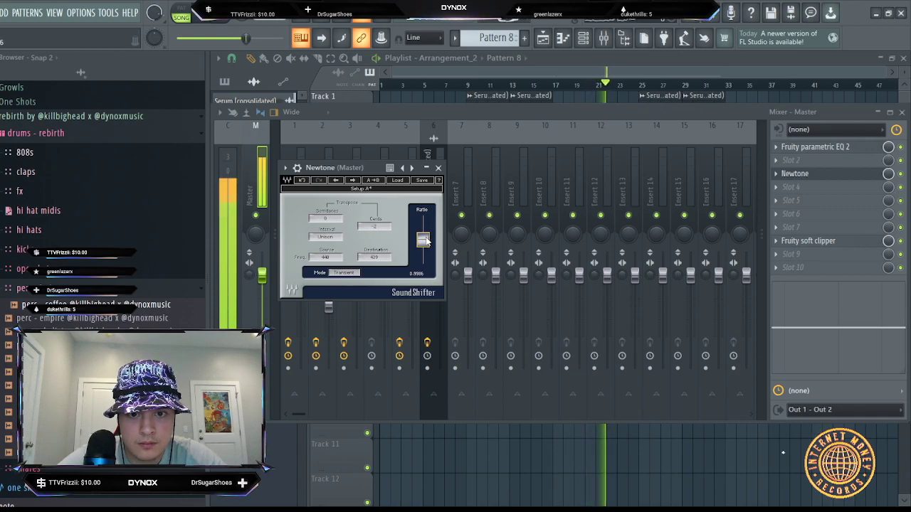
double_click(425, 244)
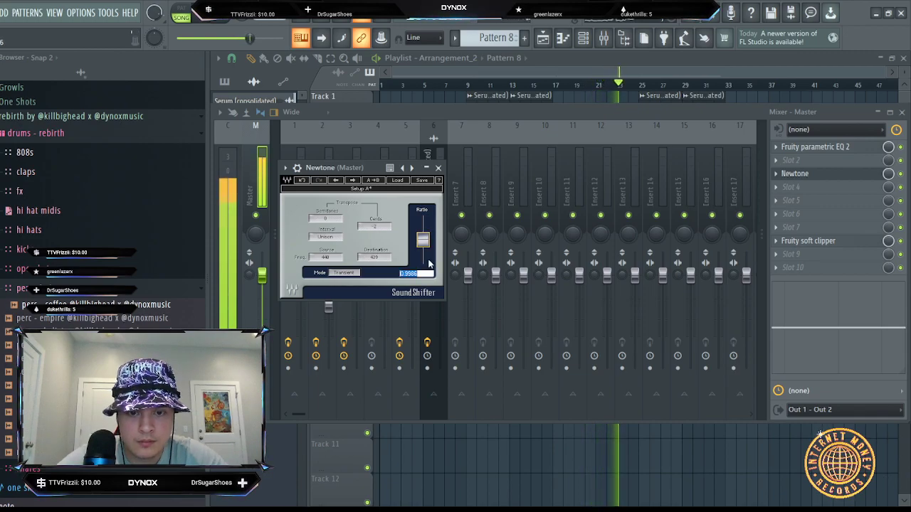
type("0")
key("Return")
key("space")
left_click_drag(427, 260, 428, 252)
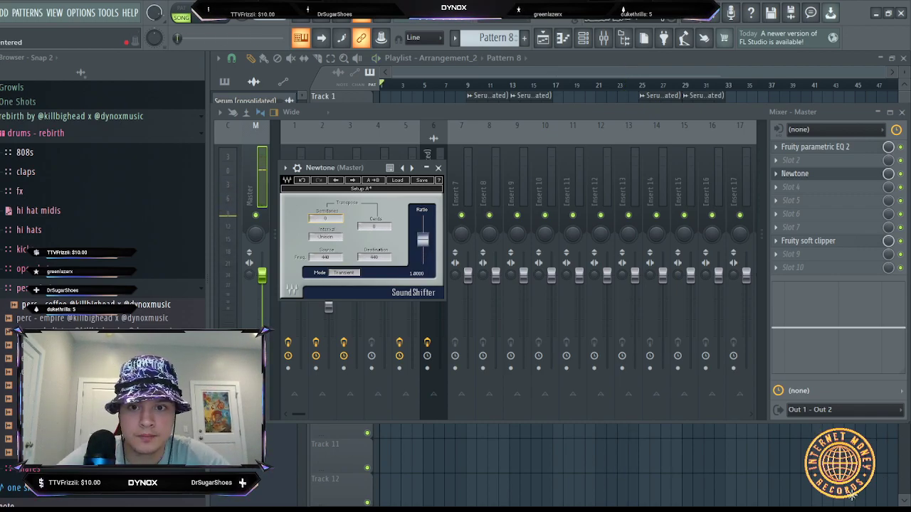
- Audition the arrangement from the start with SoundShifter transposing it up 1 and 2 semitones
key("space")
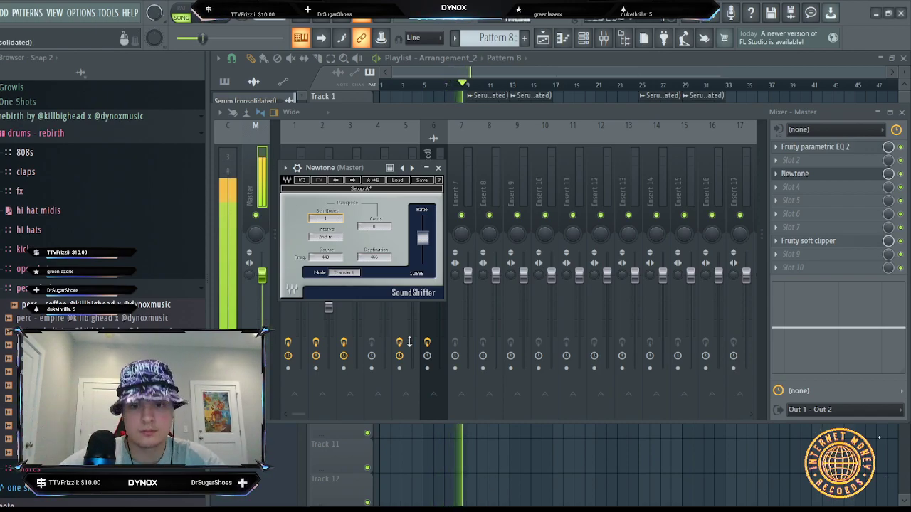
key("space")
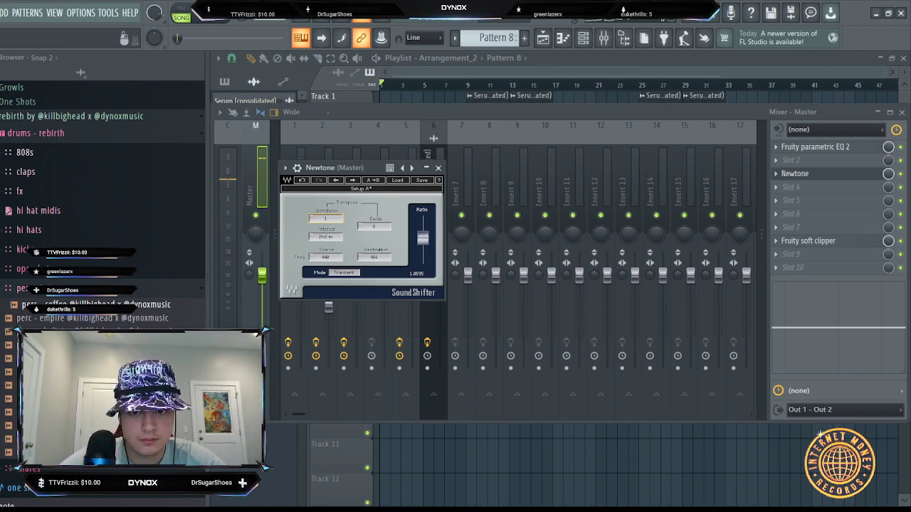
key("space")
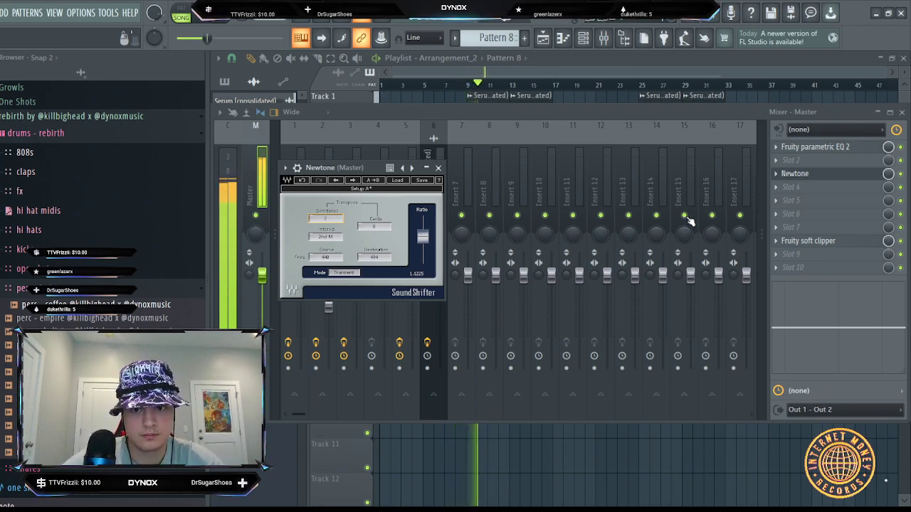
key("space")
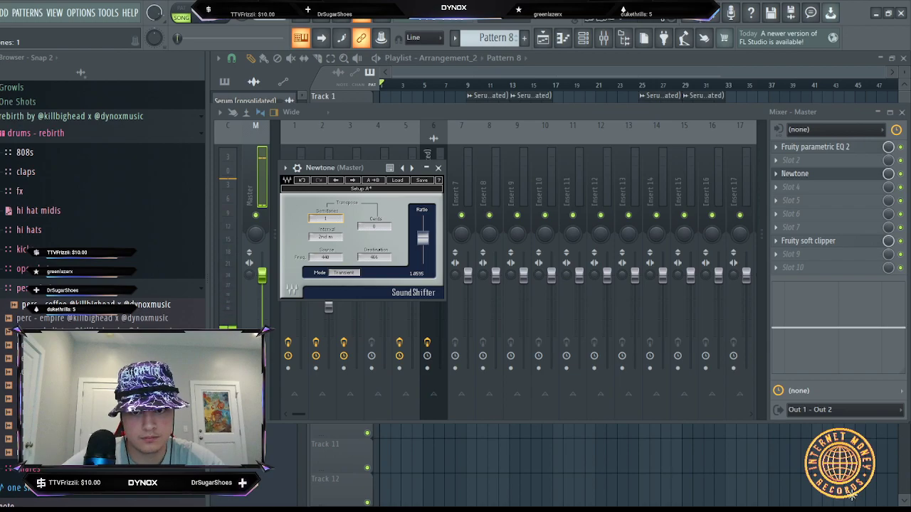
- Try SoundShifter at -1 and 0 semitones, settle on 2 semitones and play the arrangement
key("space")
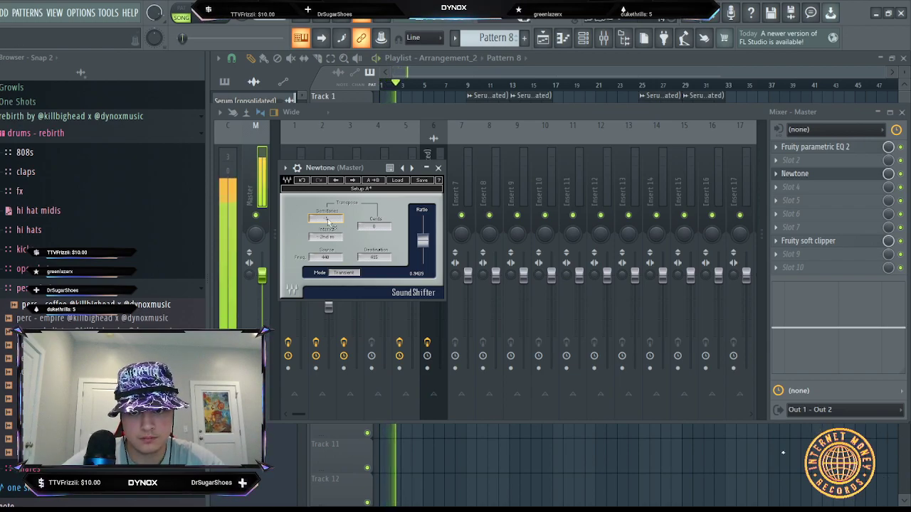
left_click_drag(328, 222, 337, 221)
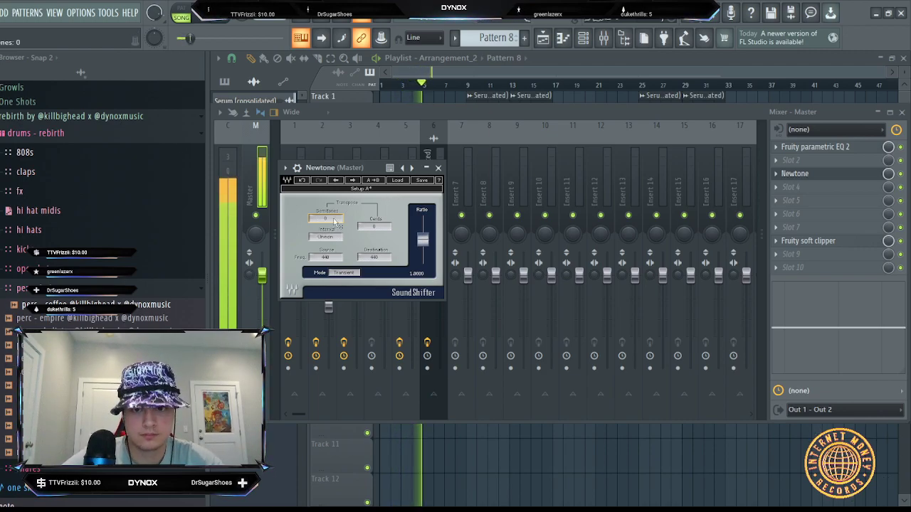
key("space")
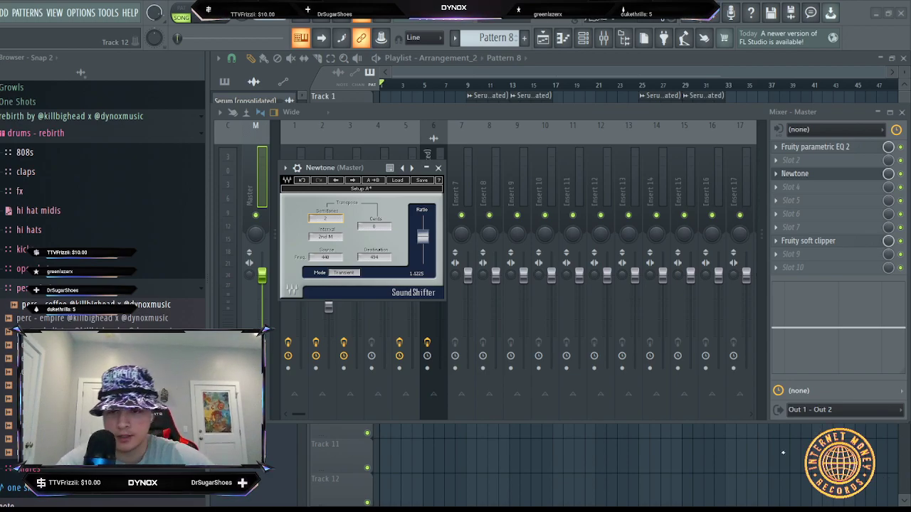
key("space")
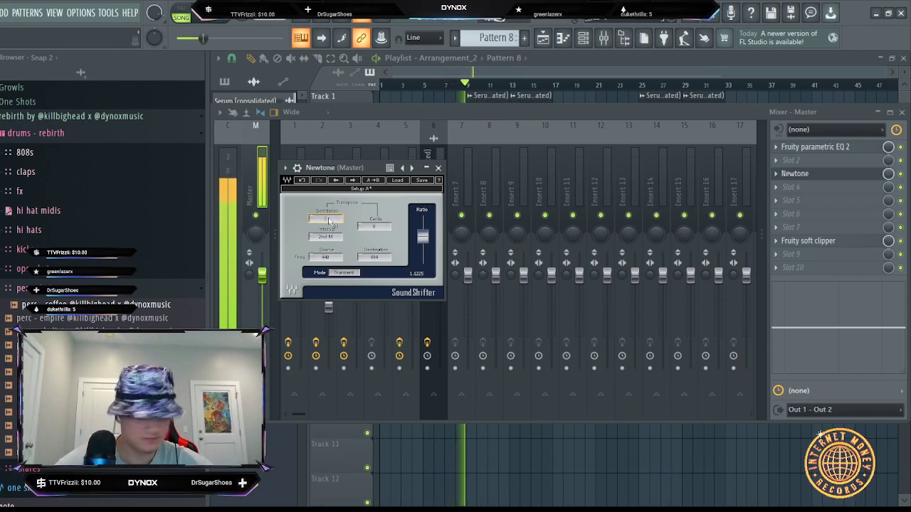
- Try SoundShifter at 1 semitone on the Master, stop playback and close its window
scroll(329, 221, "down", 1)
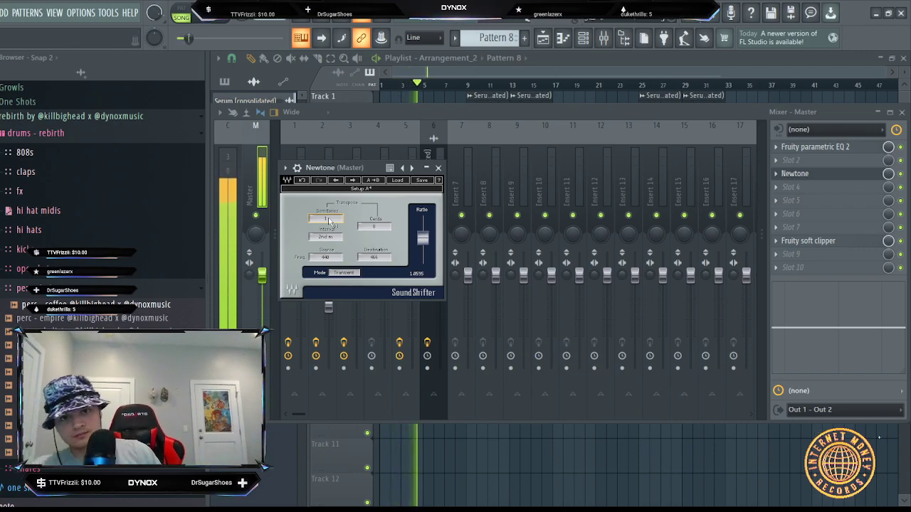
key("space")
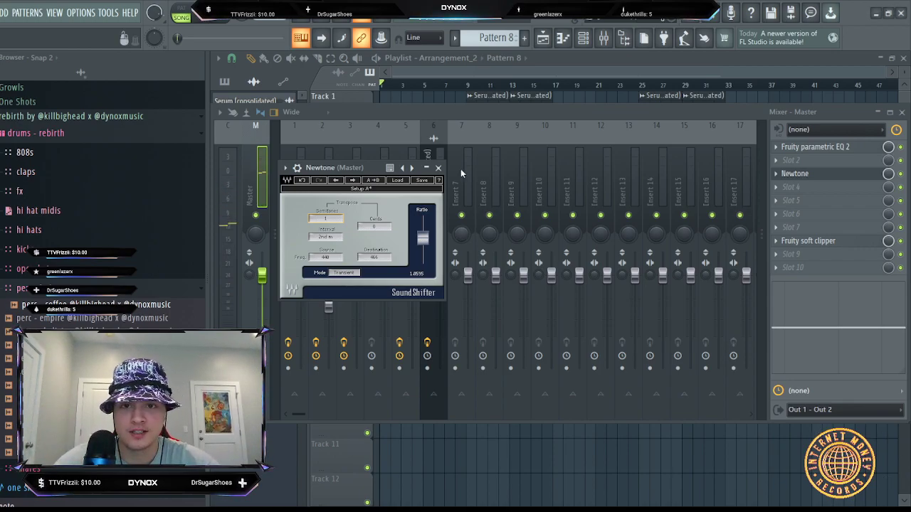
left_click(786, 175)
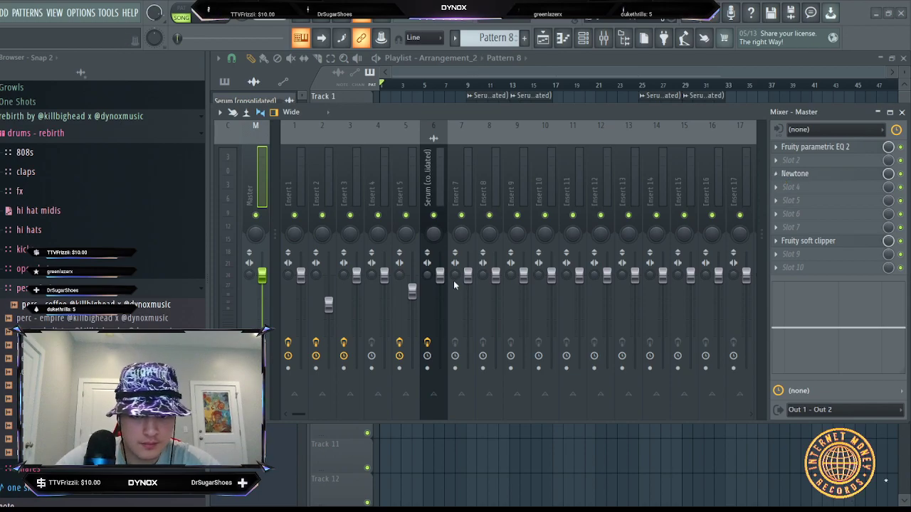
- Check the Serum (consolidated) clip's settings and set the time-stretching pitch of Serum (consolidated) #2 to -1100 cents
left_click(429, 84)
double_click(410, 185)
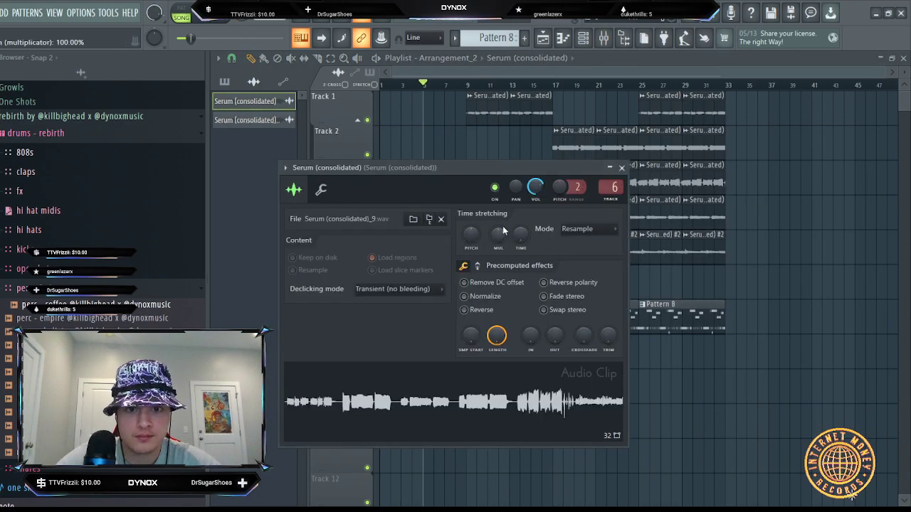
left_click(277, 120)
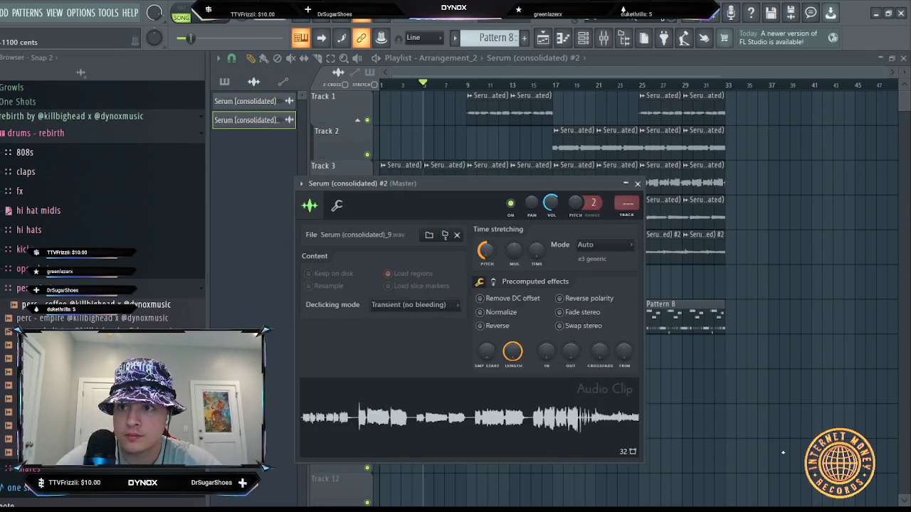
left_click(438, 75)
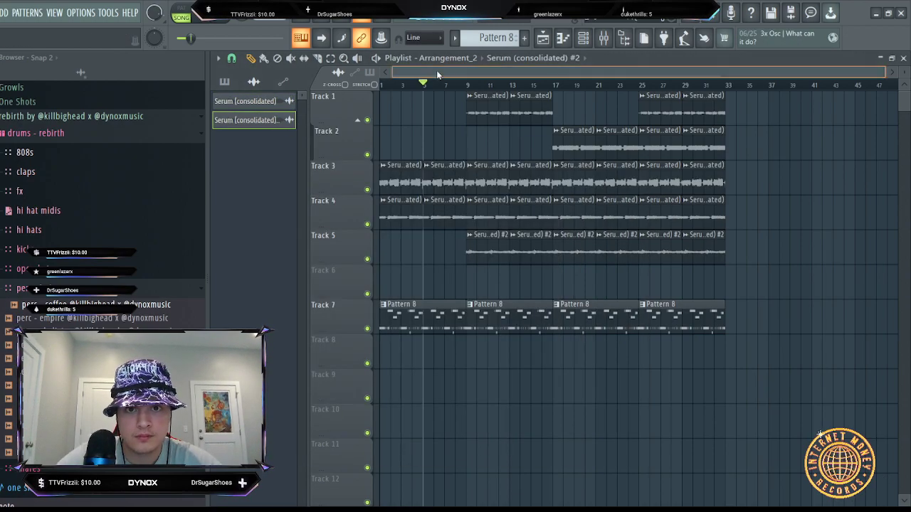
- Open Pattern 8's notes in the piano roll and transpose the 808 - spinna notes up one semitone
left_click(436, 316)
left_click(563, 39)
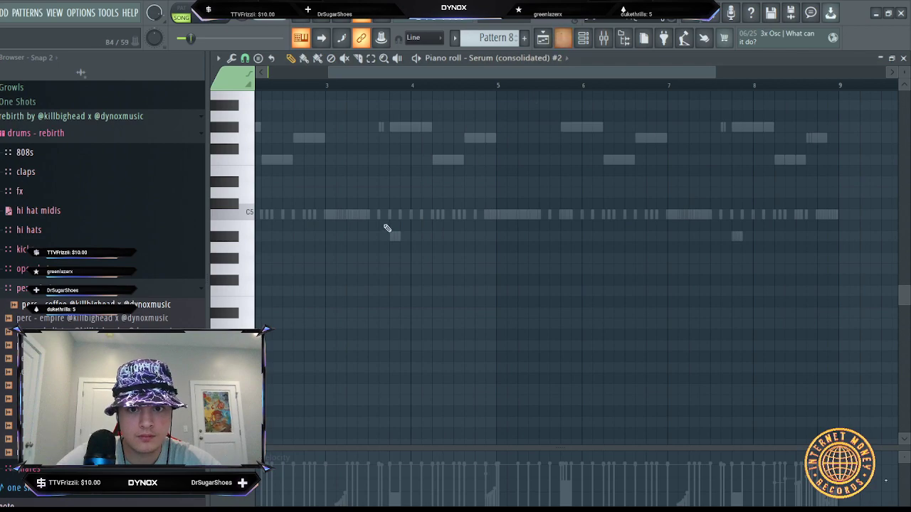
right_click(421, 132)
right_click(421, 133)
key("shift+Up")
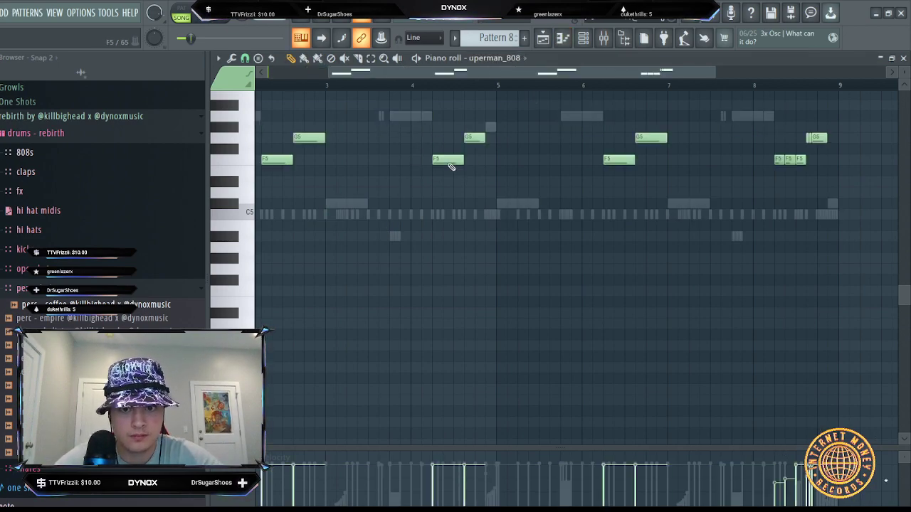
- Return to the playlist and audition the arrangement from the start with the changed pitches
key("space")
key("F5")
key("space")
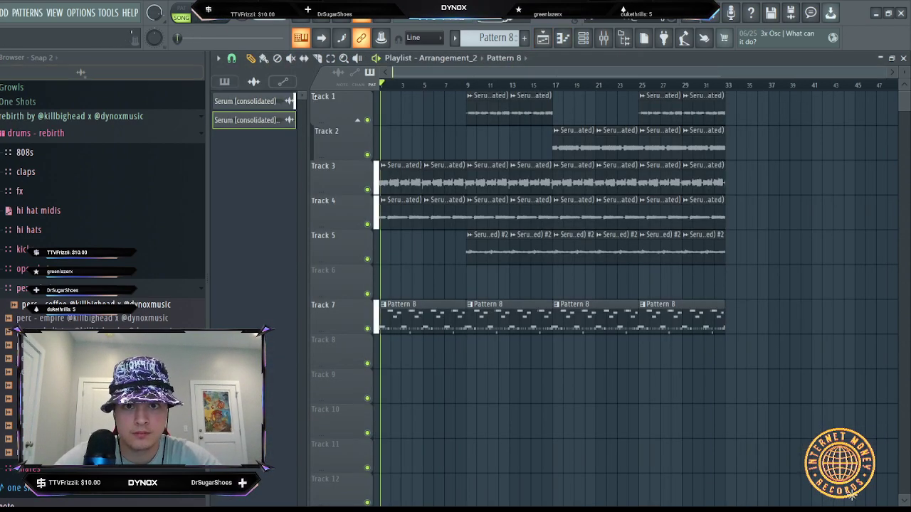
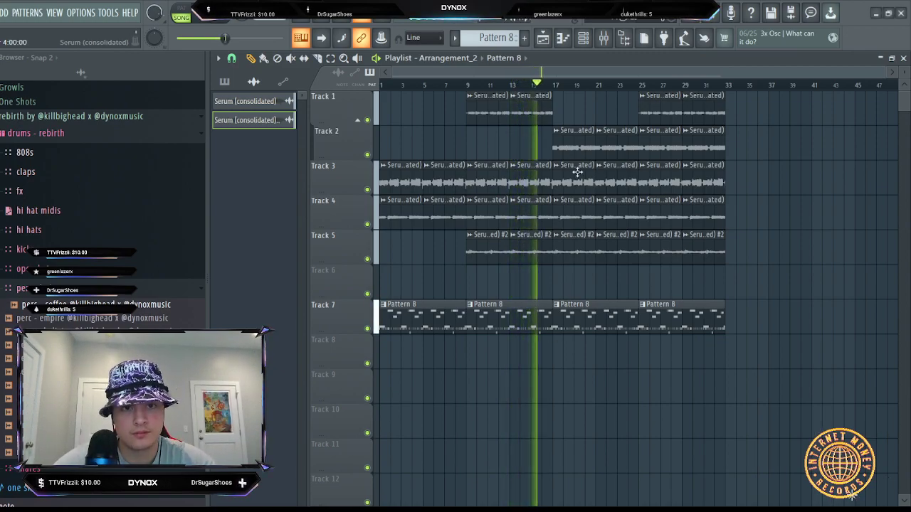
key("space")
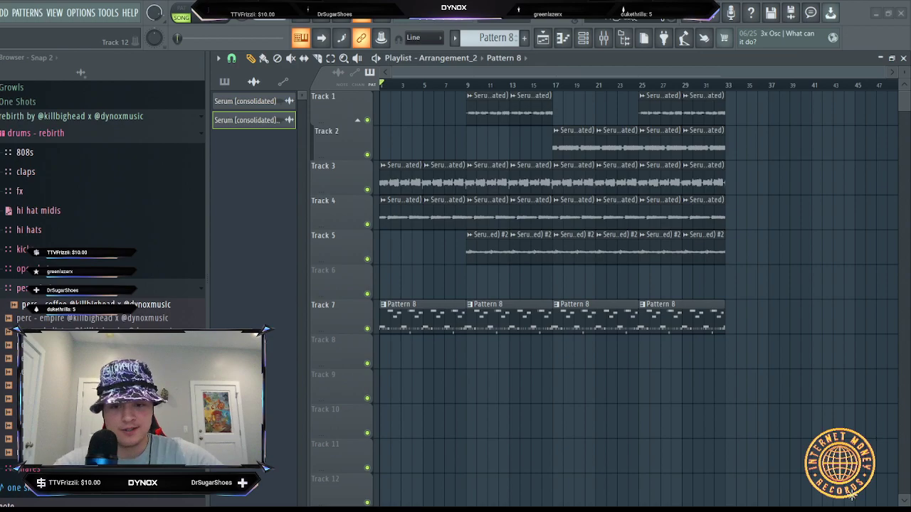
key("space")
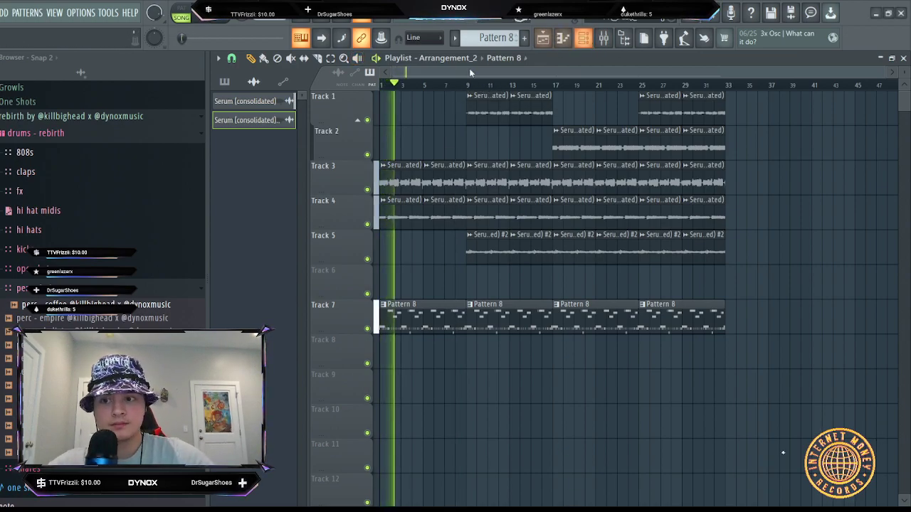
- Collapse the percs sample folder, stop playback and split Pattern 8 by channel into separate drum patterns
left_click(109, 293)
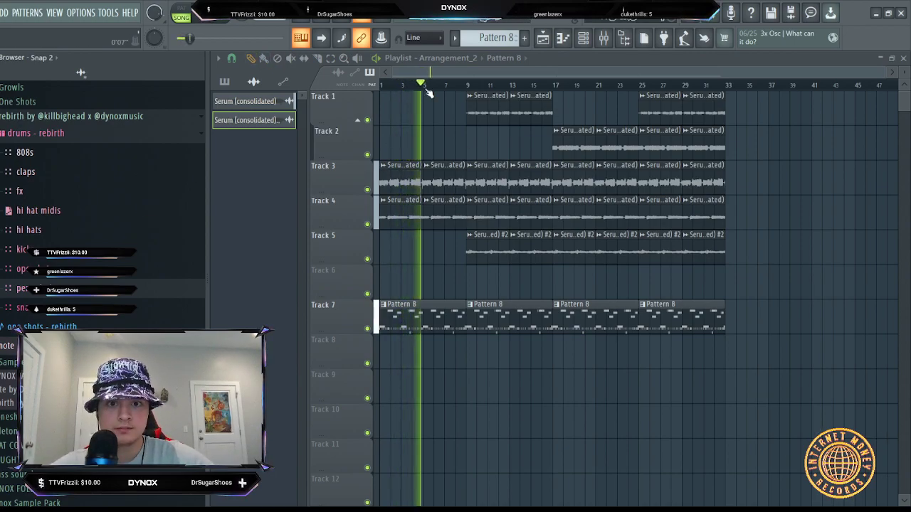
scroll(473, 281, "up", 5, "ctrl")
scroll(476, 276, "down", 5, "ctrl")
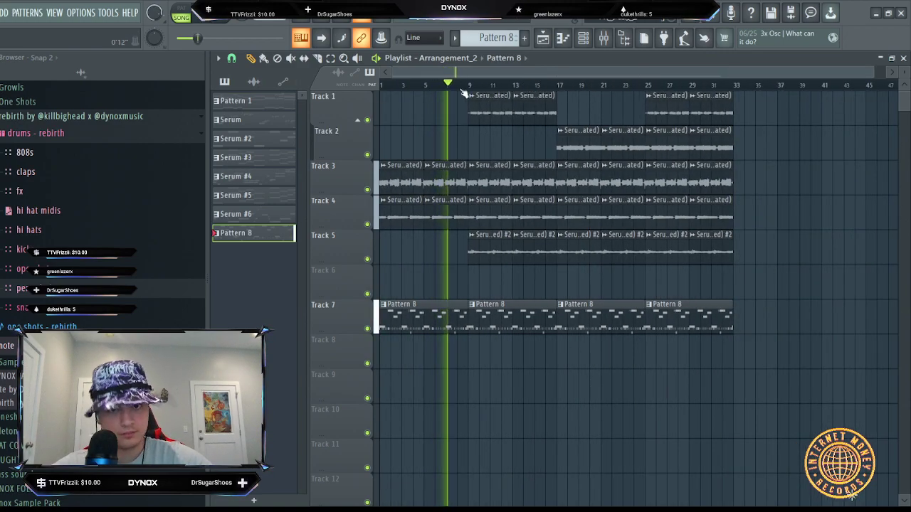
key("space")
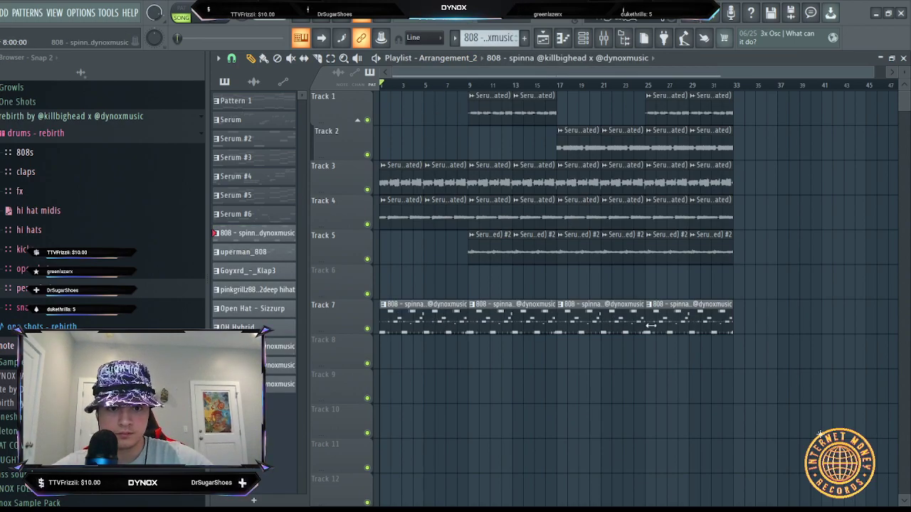
- Replace the combined drum clips on Track 7 with the nine split drum patterns, each on its own track from bar 1 to 9
right_click(687, 318)
left_click(249, 234)
left_click(252, 384, "shift")
left_click_drag(256, 255, 465, 317)
scroll(515, 337, "down", 2)
left_click_drag(388, 423, 463, 424)
left_click_drag(432, 460, 467, 460)
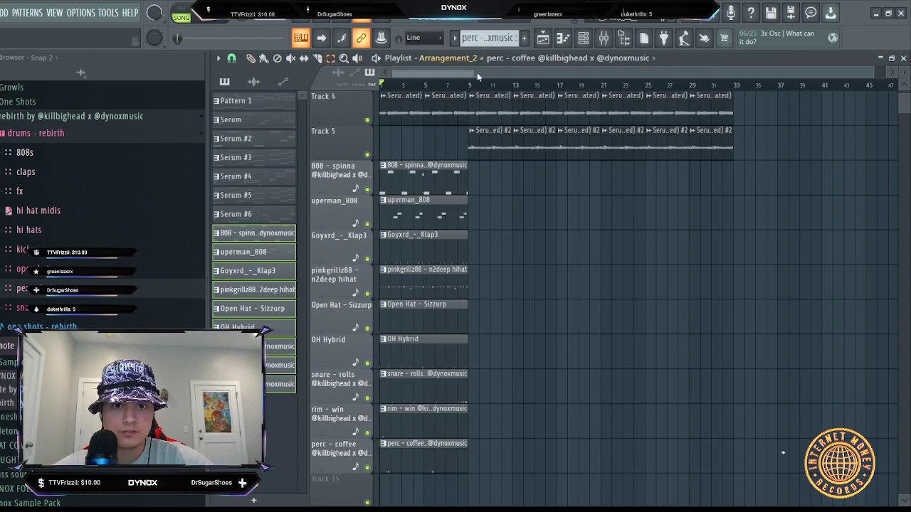
- Select all nine drum clips and duplicate them twice so the drums run up to bar 25
scroll(478, 74, "up", 2)
left_click_drag(483, 196, 452, 491)
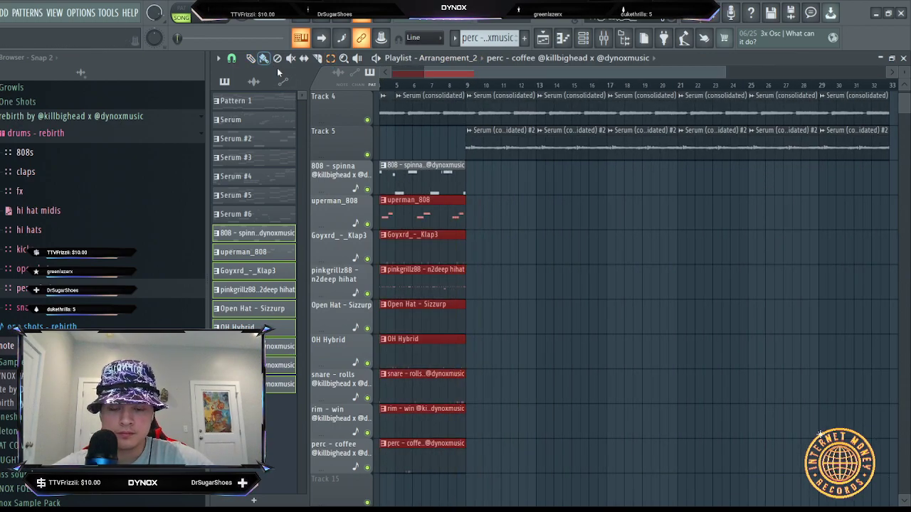
scroll(508, 188, "left", 2)
left_click_drag(559, 181, 392, 498)
key("ctrl+b")
key("ctrl+b")
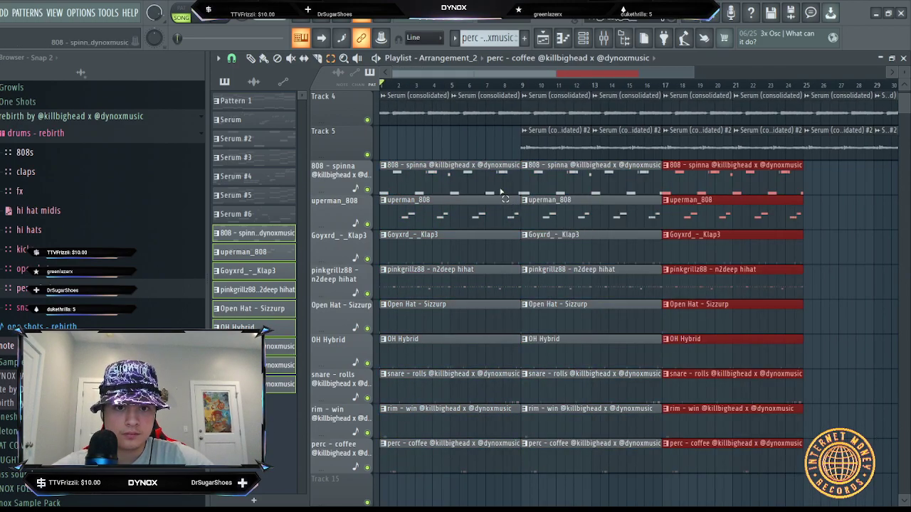
- Trim the first block of drum clips to end at bar 8, extending only 808 - spinna and uperman_808 to bar 9
left_click_drag(500, 190, 451, 461)
mouse_move(513, 182)
left_mouse_down()
mouse_move(497, 182)
mouse_move(532, 185)
left_mouse_up()
left_click(489, 86)
key("ctrl+d")
scroll(491, 87, "up", 2)
left_click_drag(508, 215, 531, 217)
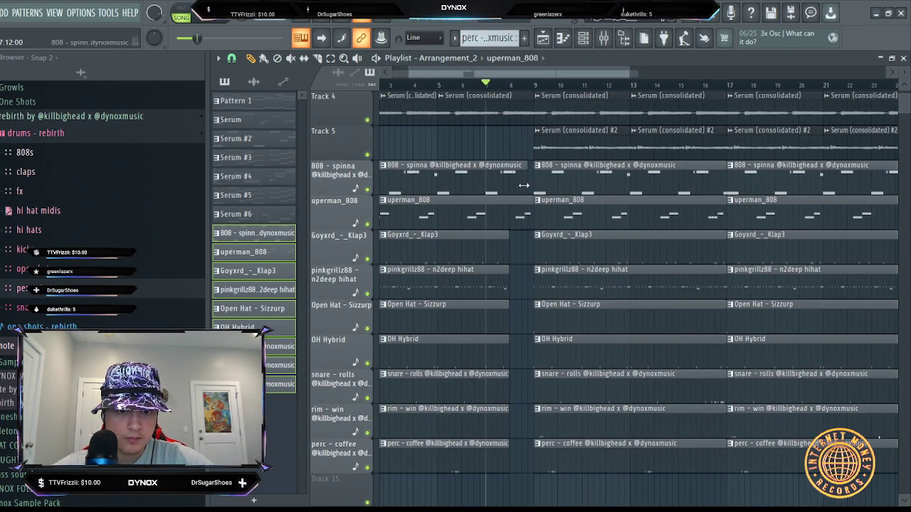
left_click_drag(509, 173, 533, 179)
- Play the drum dropout leading into bar 9 and stop playback
key("space")
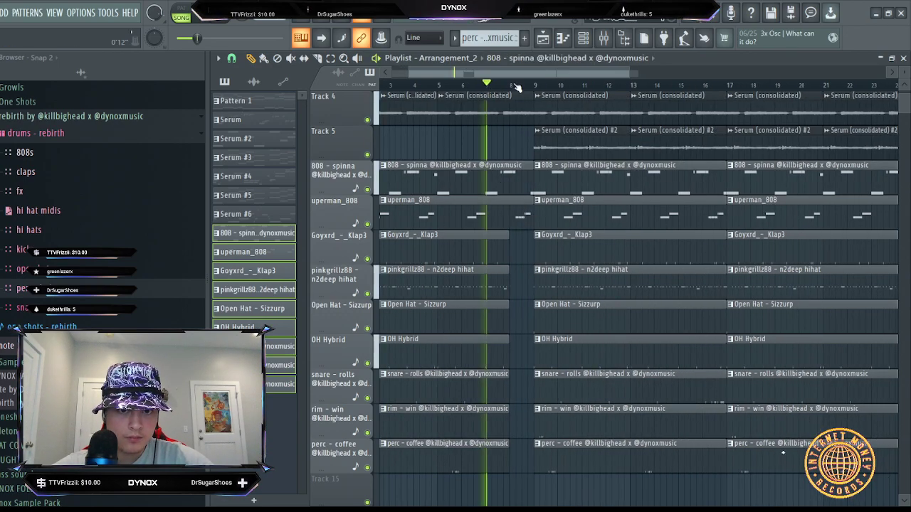
left_click(509, 86)
scroll(510, 91, "up", 1)
scroll(513, 94, "up", 2)
scroll(529, 182, "up", 3)
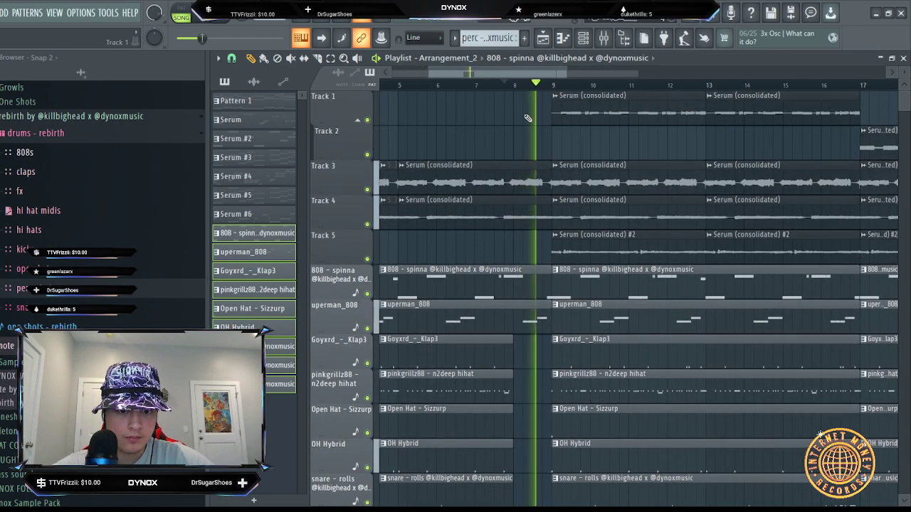
key("space")
- Select bars 7 to 9 in the playlist and load ValhallaRoom into slot 7 of the Master track
left_click_drag(555, 86, 481, 90)
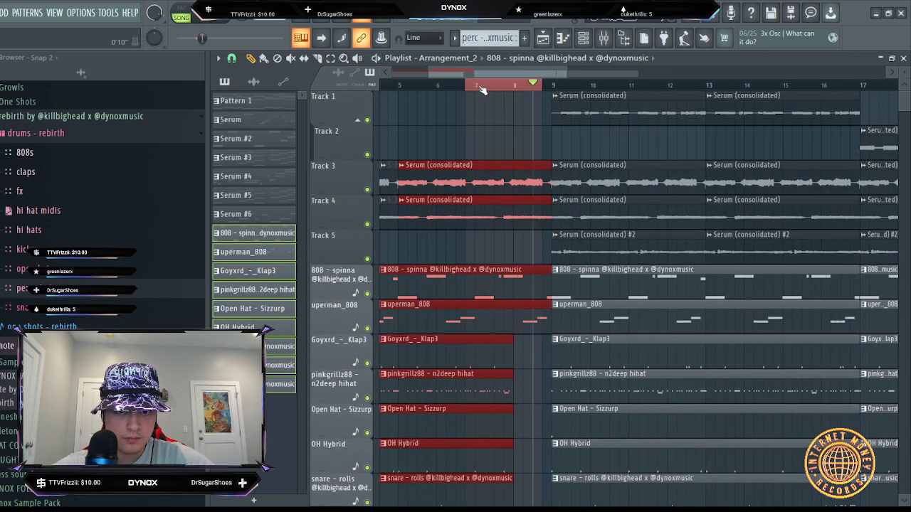
left_click(603, 38)
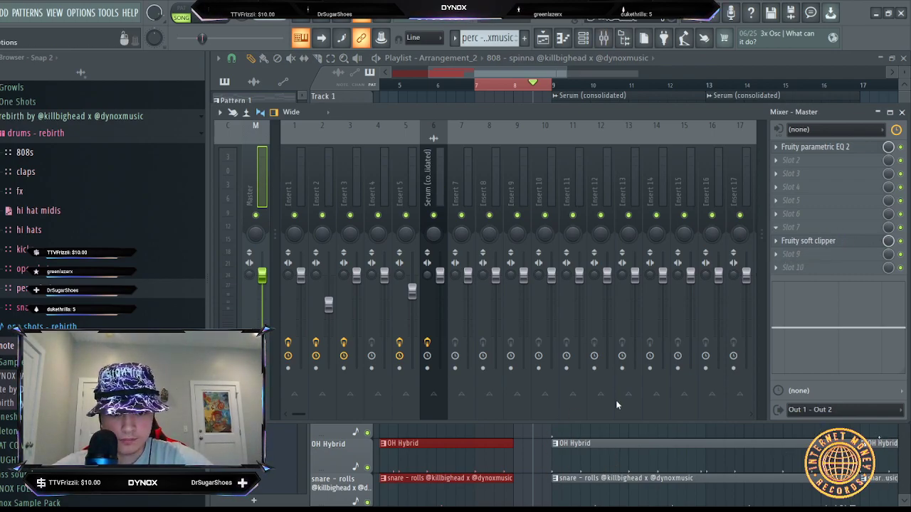
left_click(627, 385)
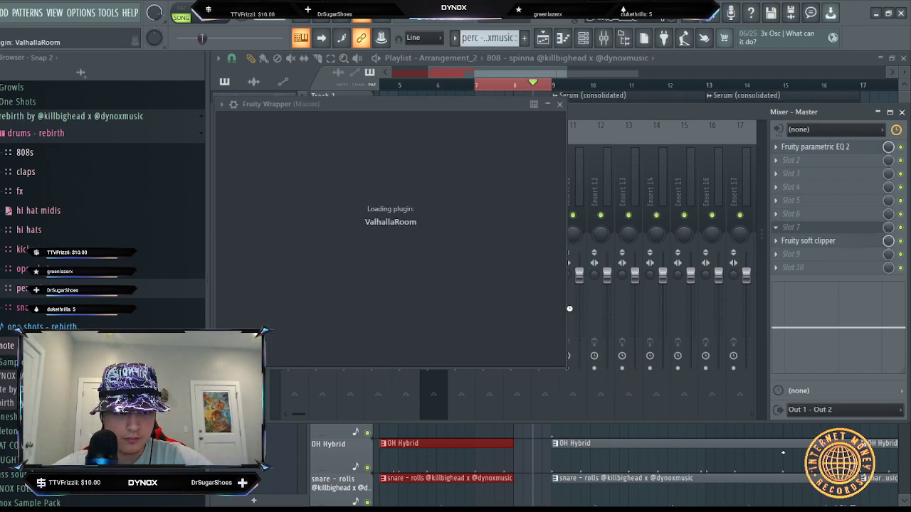
- Set ValhallaRoom to 0.0 ms predelay, 0.55 s decay and 13100 Hz high cut, and move it to slot 6
left_click_drag(331, 278, 331, 286)
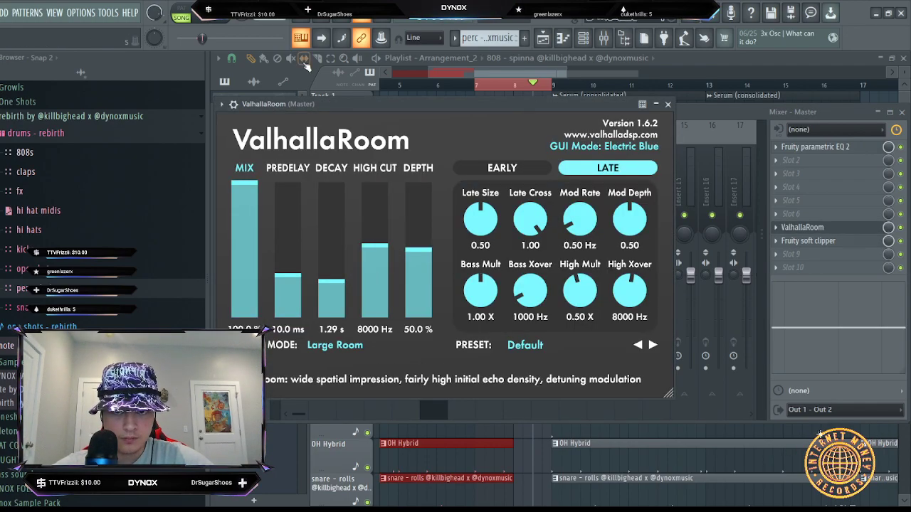
left_click_drag(379, 222, 365, 227)
left_click_drag(320, 281, 288, 317)
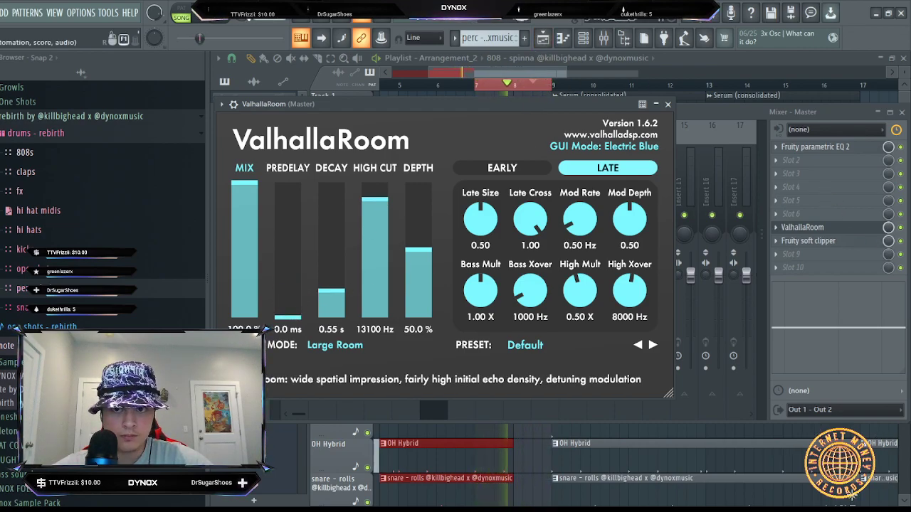
left_click_drag(812, 229, 822, 217)
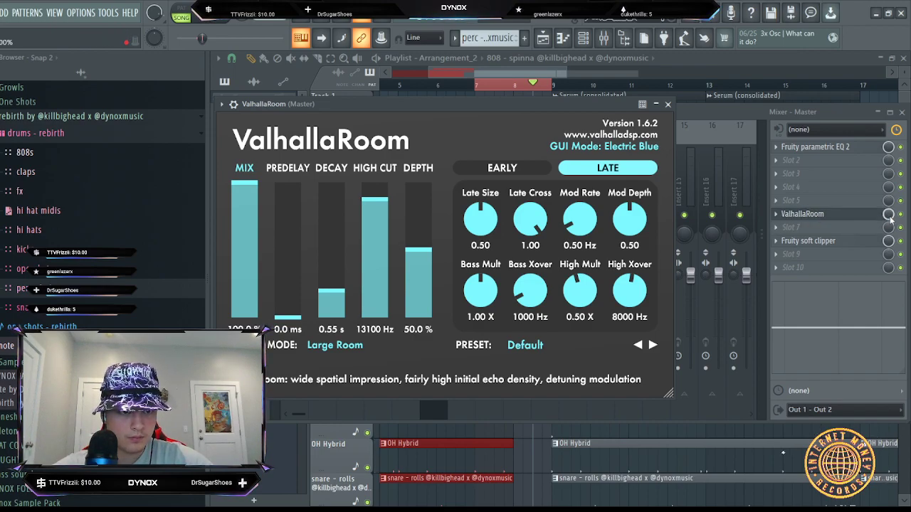
- Turn ValhallaRoom's mix level fully down and automate it over bars 7 to 9 with a peak around bar 8.5
left_click_drag(890, 217, 889, 220)
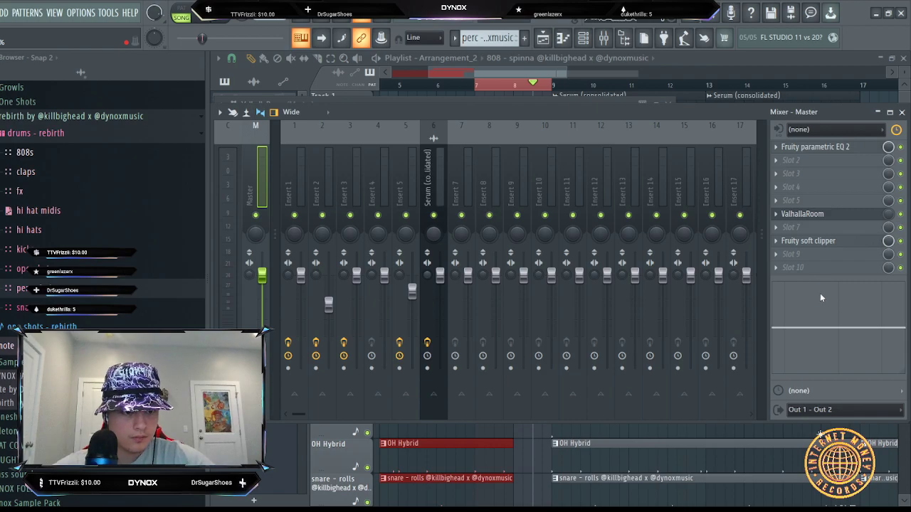
double_click(490, 84)
right_click(535, 110)
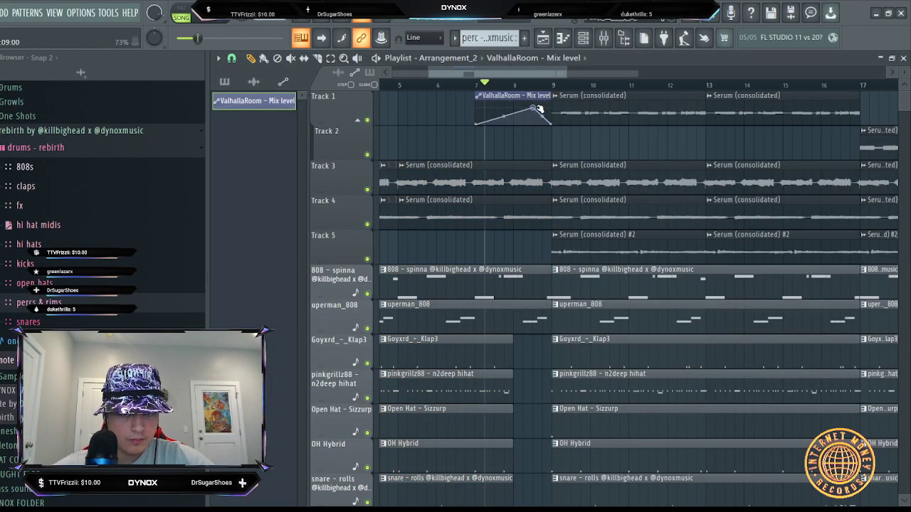
- Raise the mix level automation's peak, curve its rise and fall, and audition it from bar 7
key("space")
left_click_drag(505, 111, 544, 103)
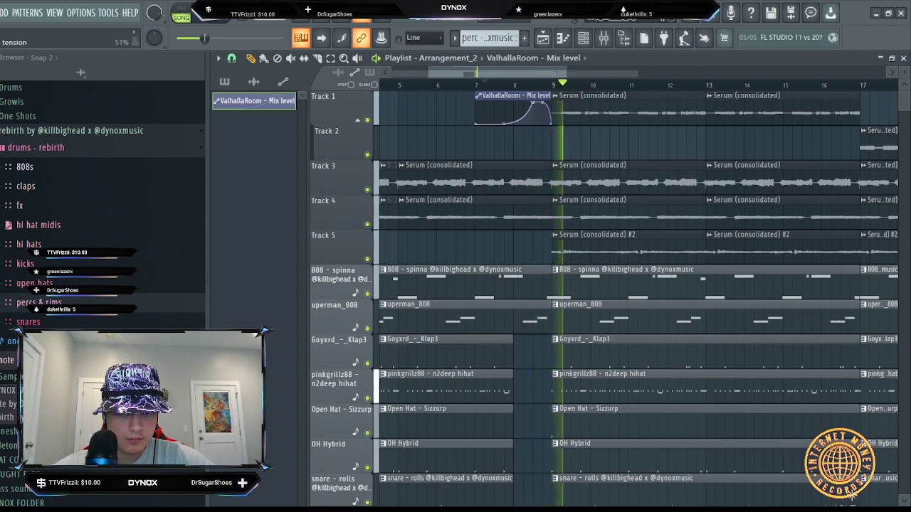
left_click(477, 84)
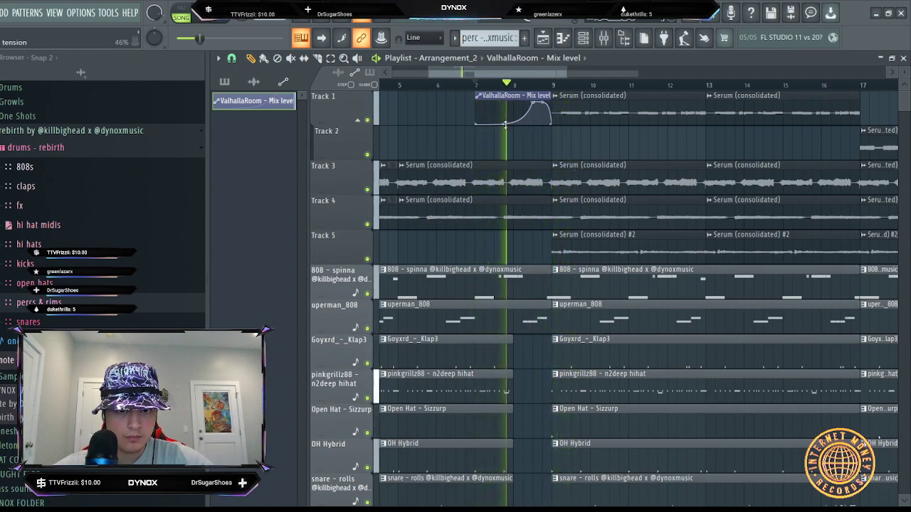
- Load Fruity parametric EQ 2 into slot 5 of the Master track
left_click(604, 37)
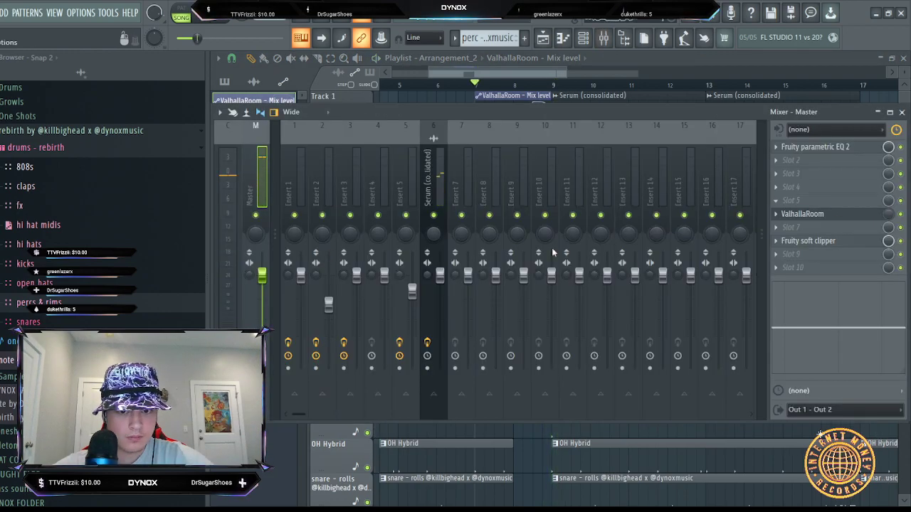
left_click(508, 334)
key("Escape")
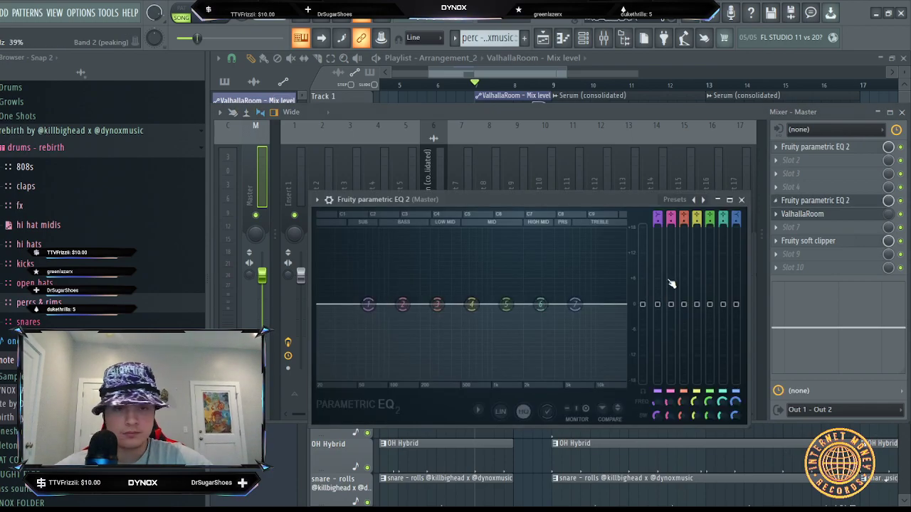
- Apply the 30Hz + 18kHz cut preset to the new EQ and create an automation clip for its band 7 frequency
left_click(703, 201)
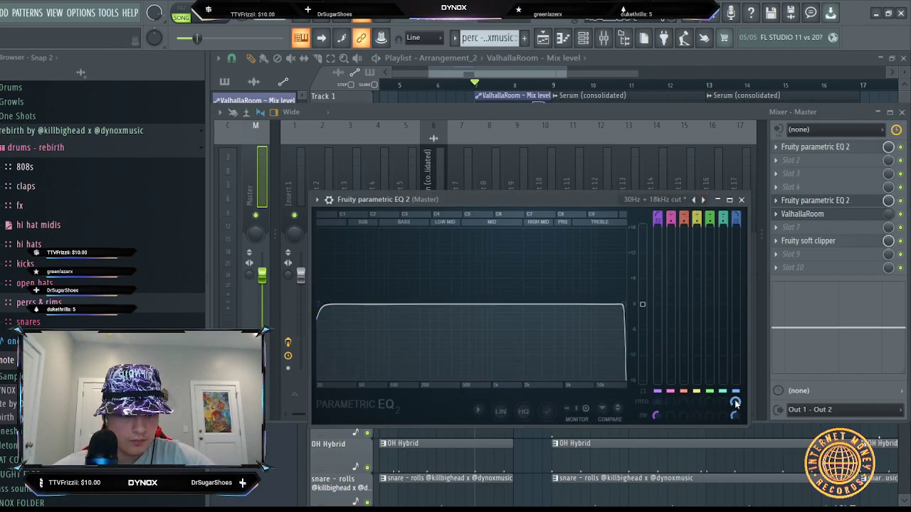
left_click(775, 396)
key("Escape")
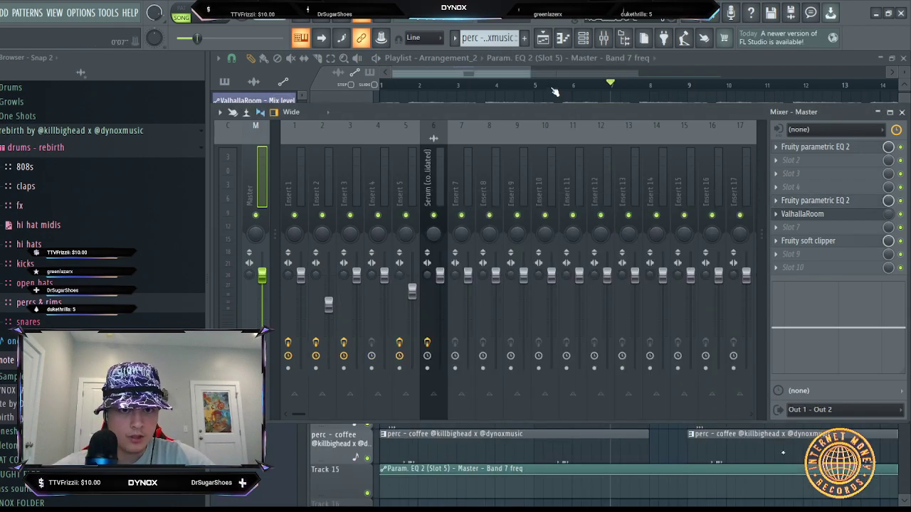
- Shorten the band 7 frequency automation clip on Track 15 and move it to start at bar 7.5
left_click(545, 84)
scroll(547, 95, "down", 4)
scroll(768, 256, "down", 4)
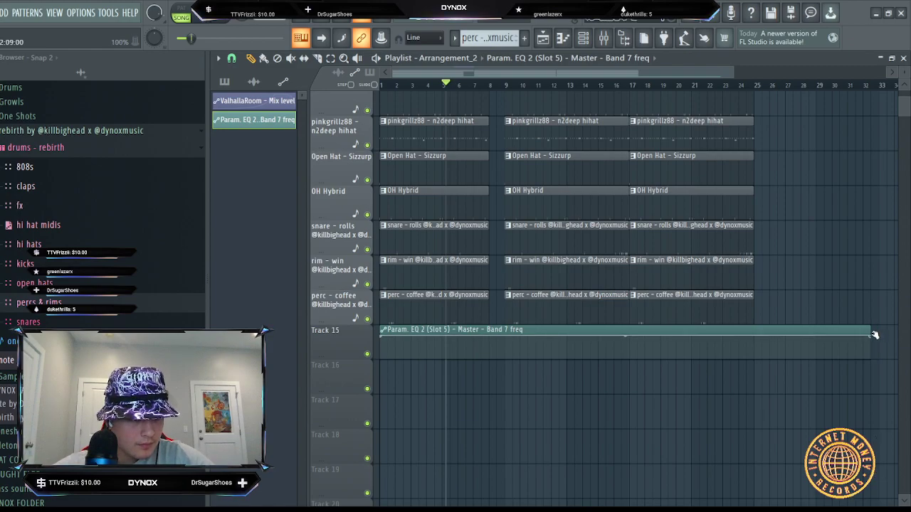
left_click_drag(879, 336, 411, 286)
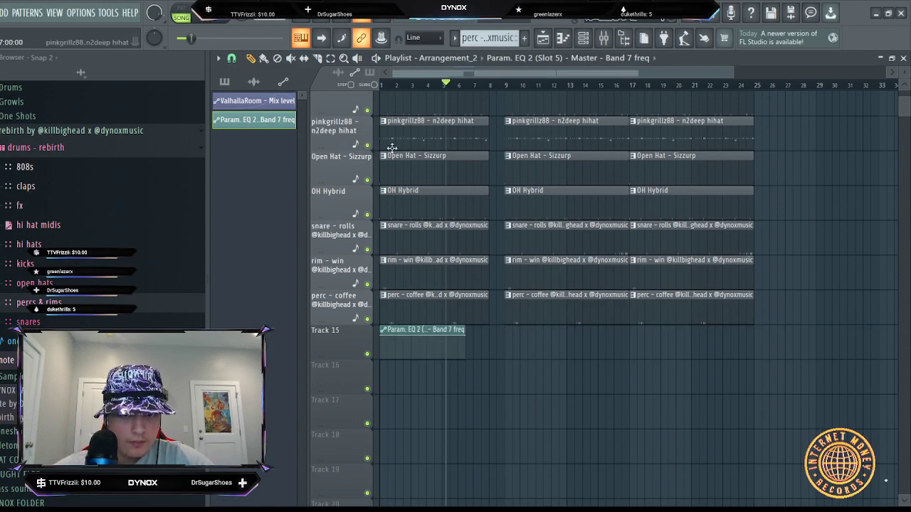
scroll(387, 186, "up", 3)
left_click_drag(479, 329, 506, 315)
scroll(506, 315, "up", 1)
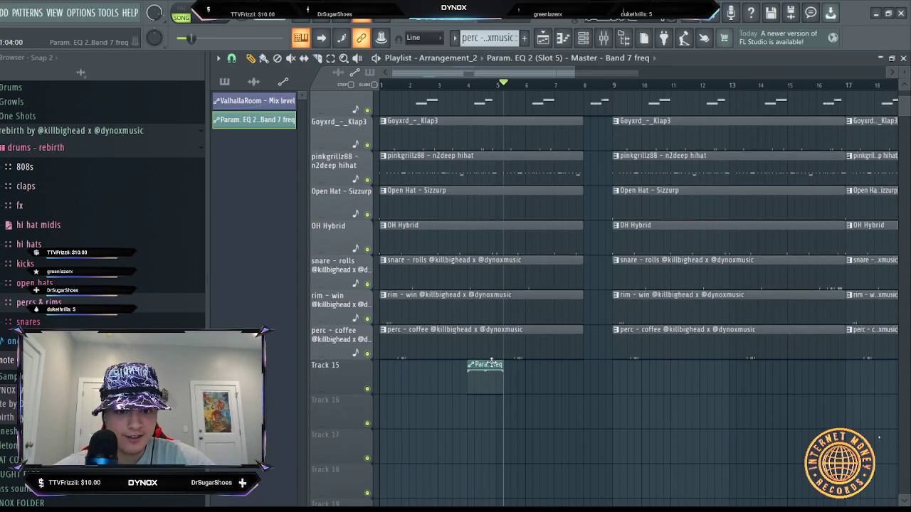
left_click_drag(488, 366, 598, 371)
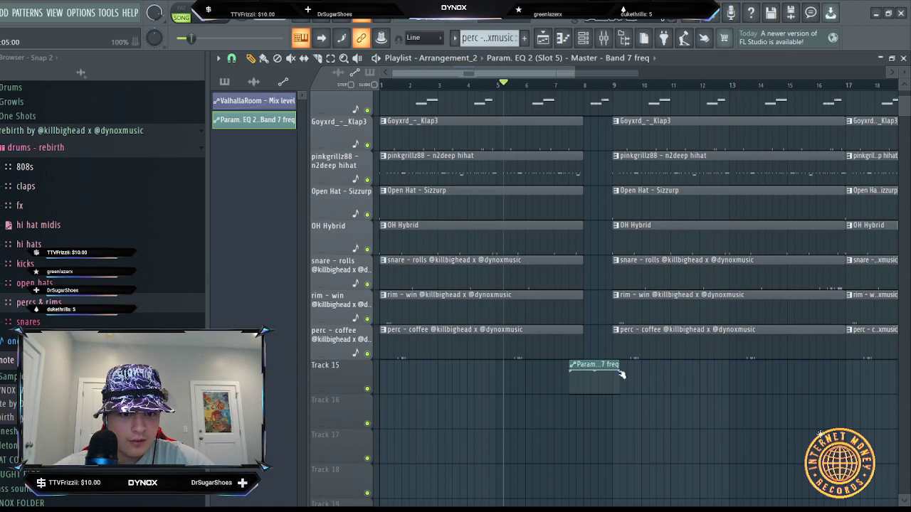
- Shape the band 7 frequency automation to fall gradually until bar 9 and return abruptly, auditioning it from bar 7.5
key("space")
left_click(570, 85)
scroll(623, 89, "up", 3)
scroll(537, 257, "up", 3)
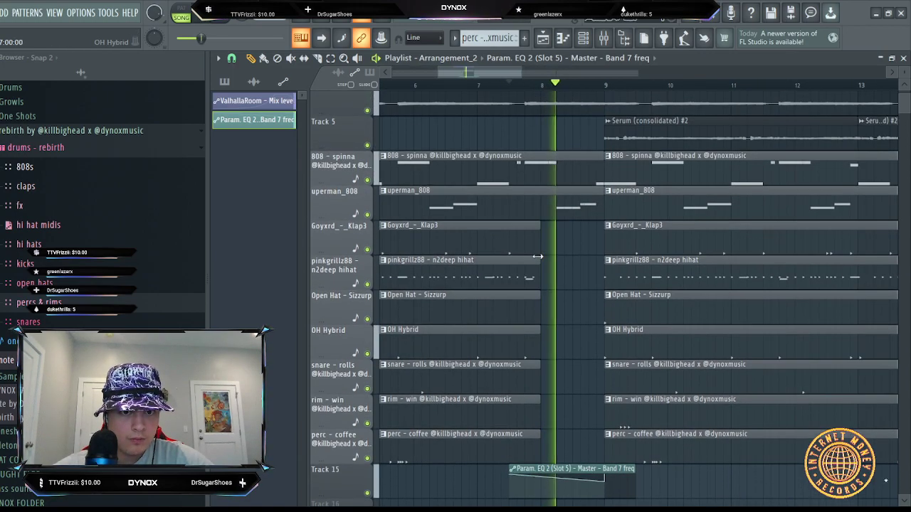
- Select bars 7.5 to 9.5 and create an automation clip for the band 1 frequency of the Master's slot 5 EQ
key("F9")
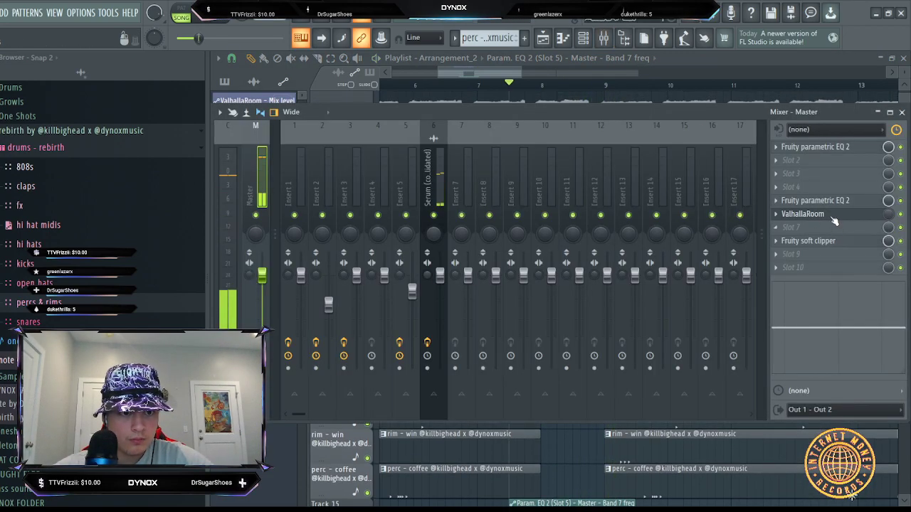
left_click(823, 200)
left_click(822, 201)
left_click(823, 201)
key("Escape")
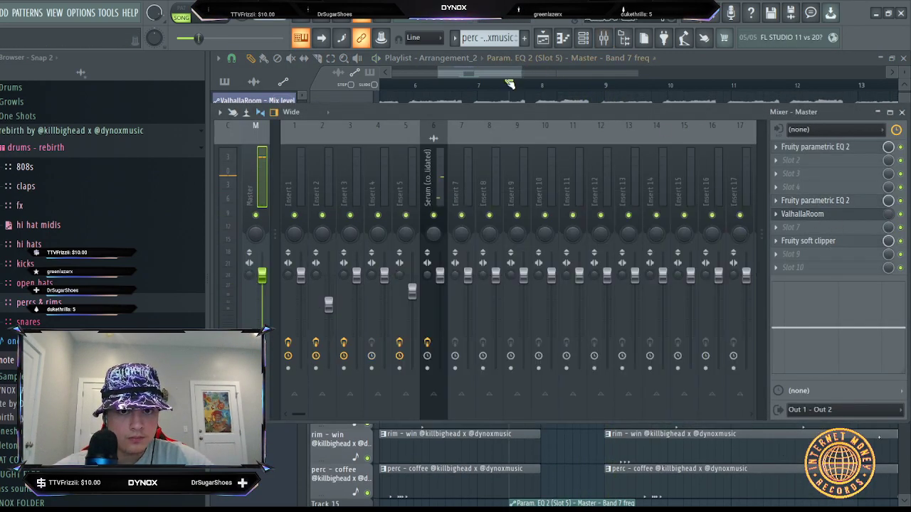
left_click(474, 87)
left_click_drag(518, 85, 543, 89)
left_click(604, 38)
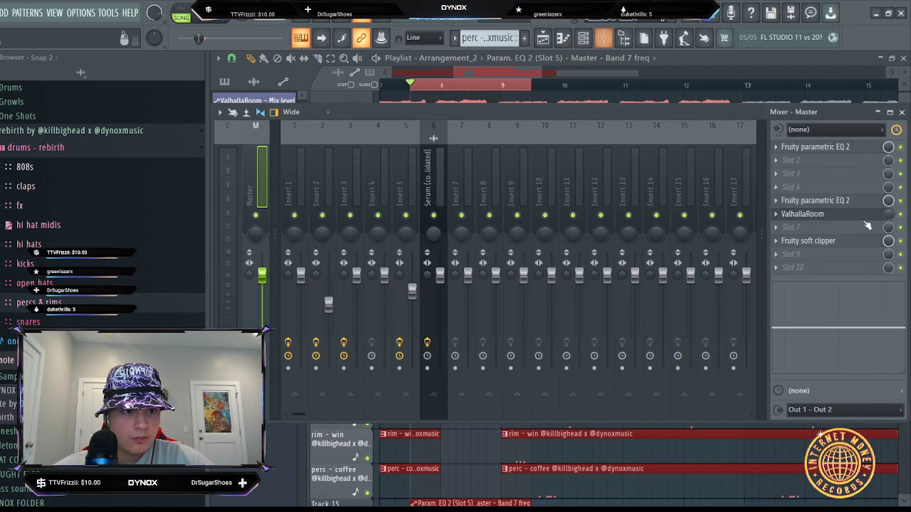
left_click(840, 202)
left_click(840, 202)
left_click(840, 202)
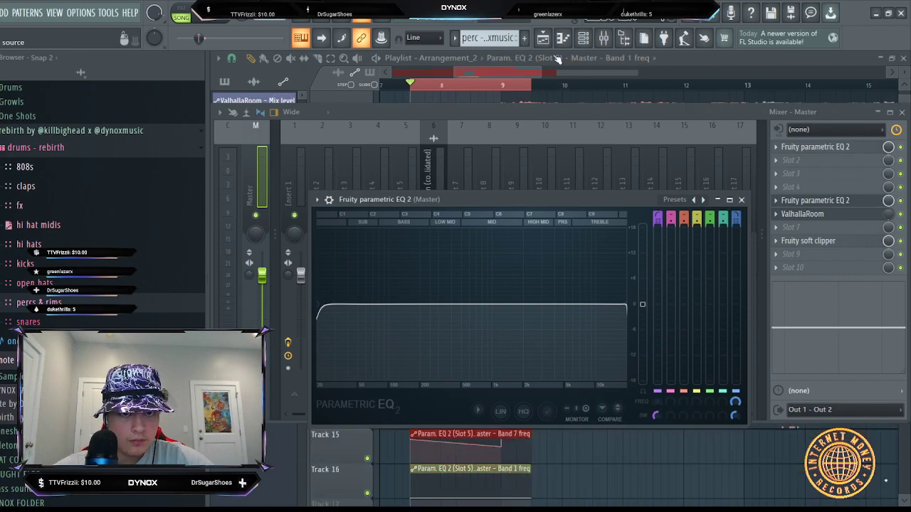
- Shape the band 1 frequency automation to rise to a peak at bar 9 and fall back, and audition it
left_click(543, 38)
scroll(535, 313, "down", 2)
right_click(504, 420)
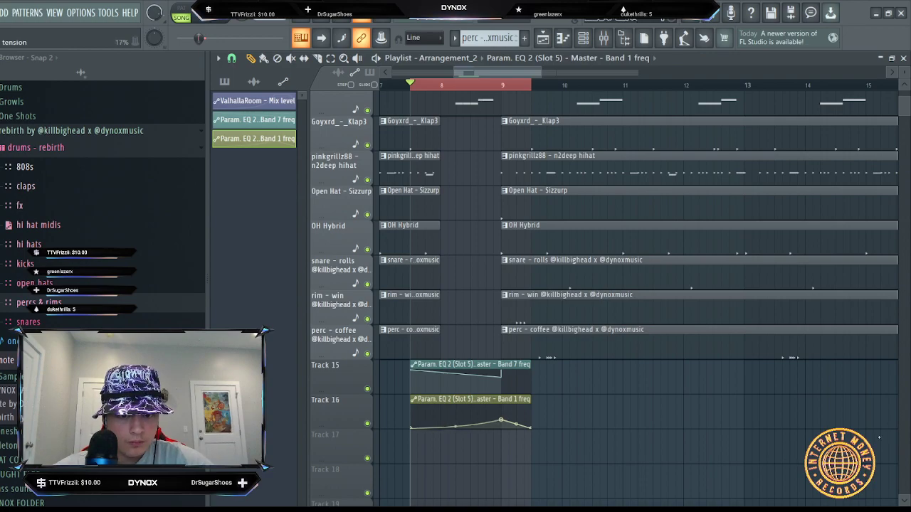
key("space")
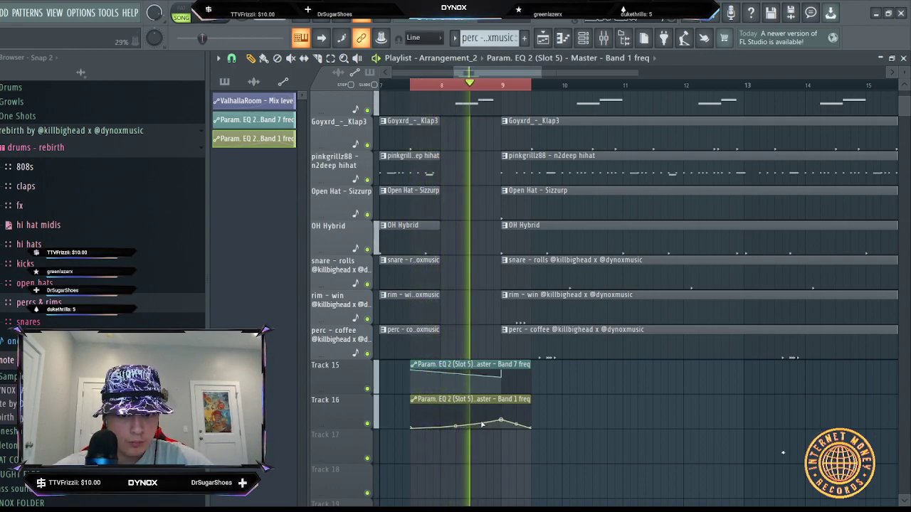
key("space")
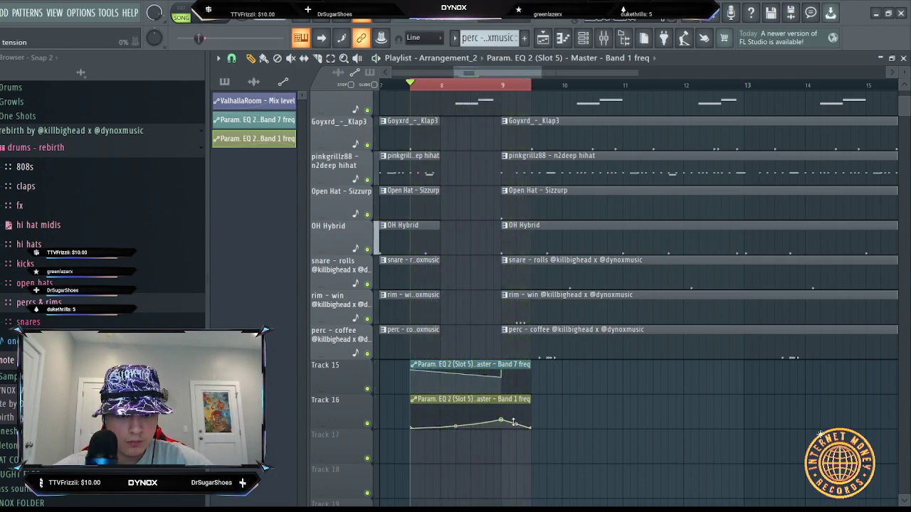
- Make the band 1 automation drop instantly at bar 9 with a 27% peak, auditioning it with the time selection cleared
key("space")
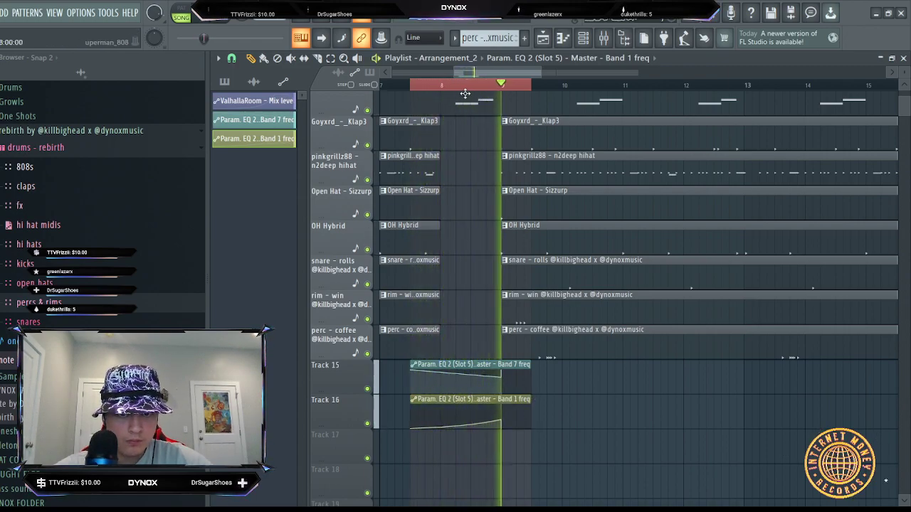
key("space")
left_click(412, 85, "ctrl")
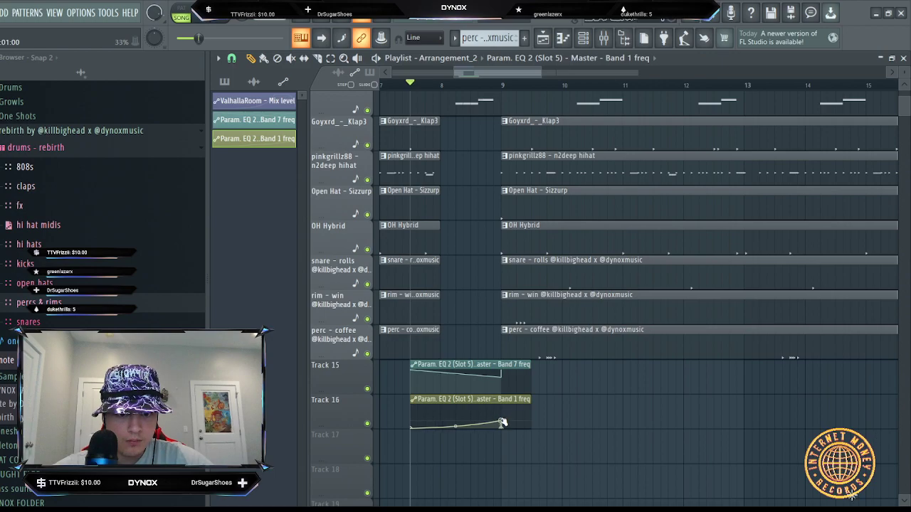
key("space")
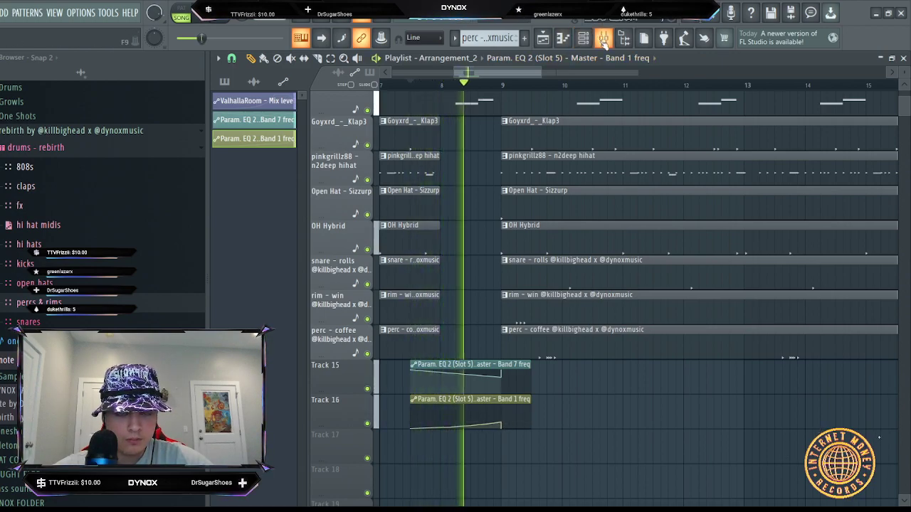
key("space")
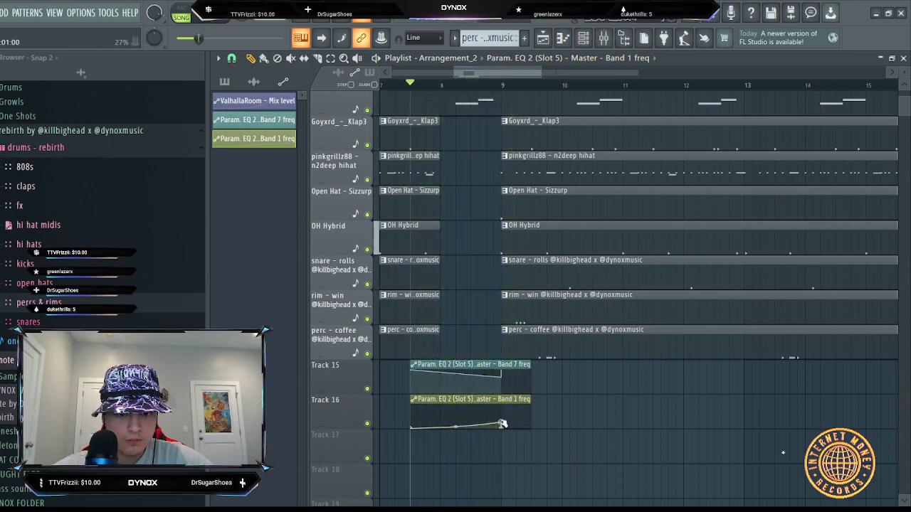
- Create an automation clip for the Master panning and shorten it to cover bars 7 to 10 on Track 17
left_click(602, 37)
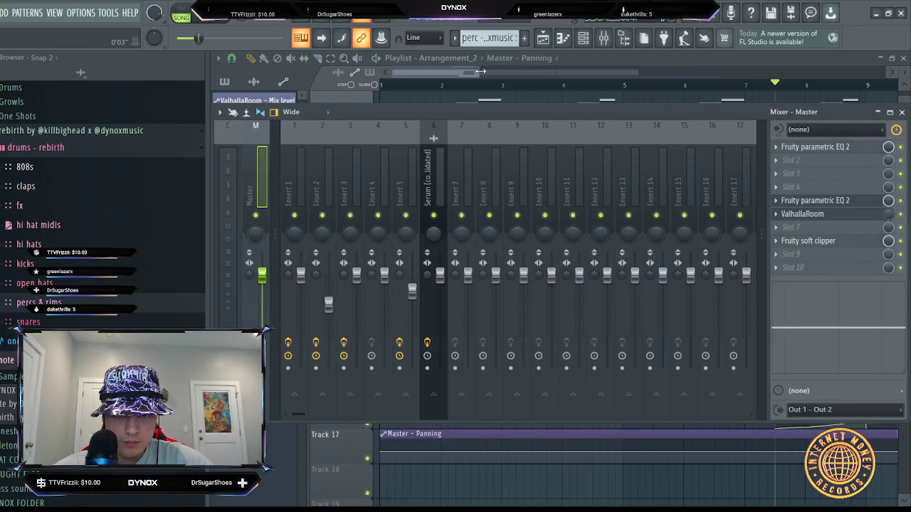
key("F9")
scroll(475, 81, "down", 6)
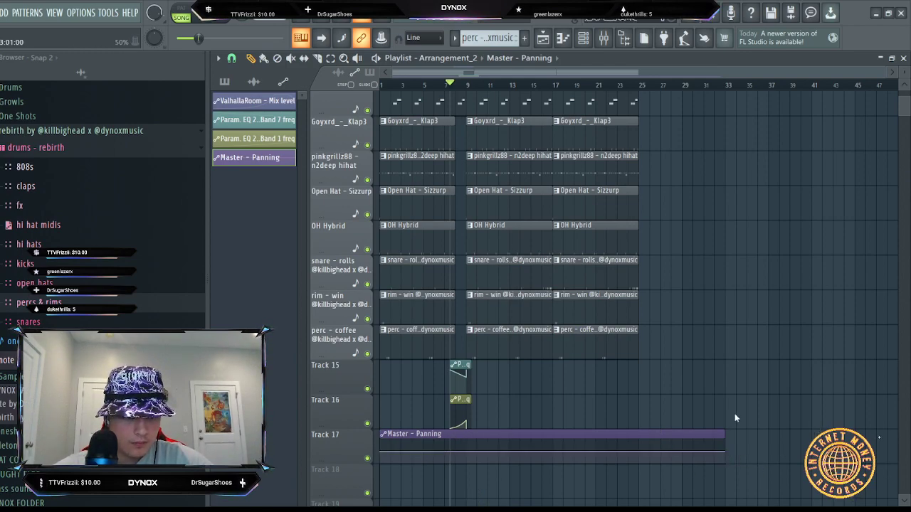
left_click_drag(723, 435, 412, 434)
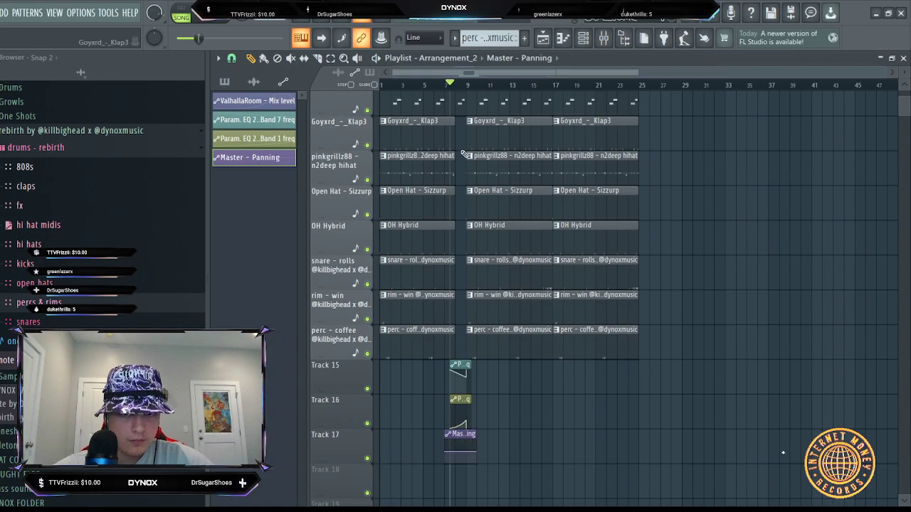
- Curve the Master panning automation to one side and then the other between bars 8 and 9, and audition the transition
scroll(503, 460, "up", 5)
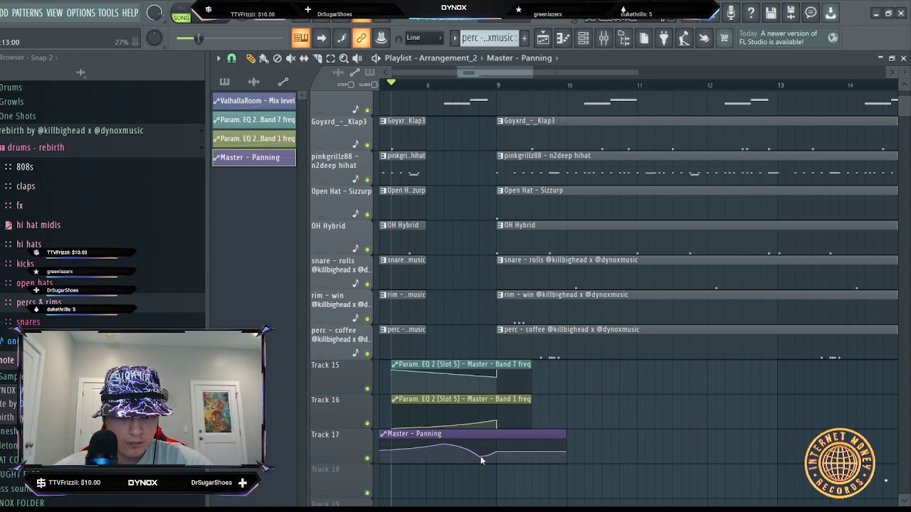
left_click_drag(488, 73, 464, 77)
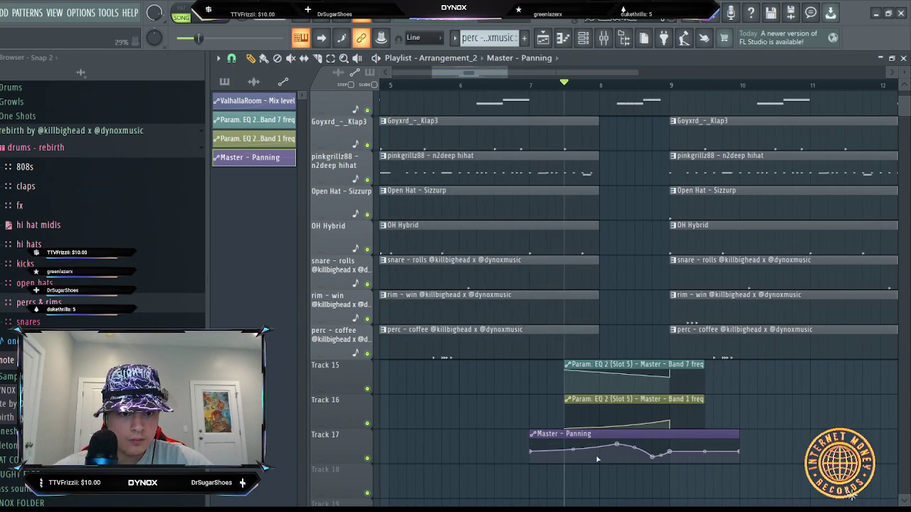
key("space")
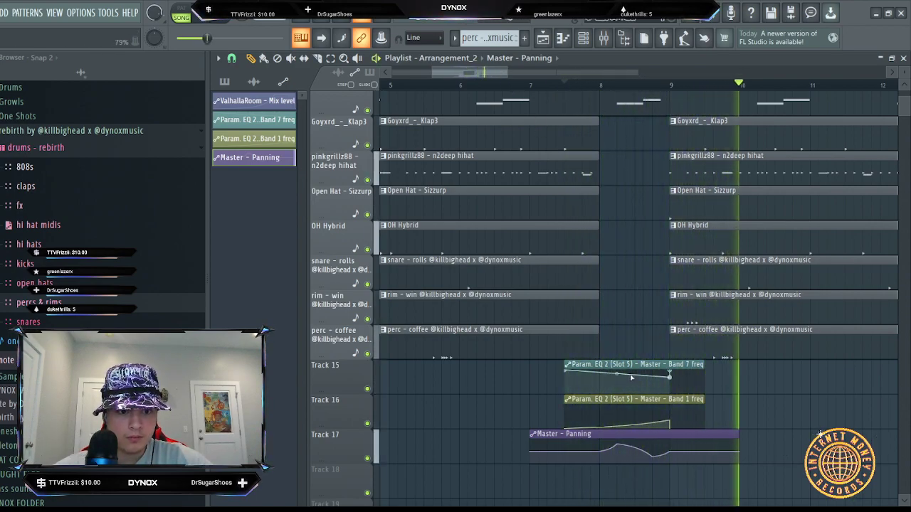
- Make the Track 3 Serum clip at bar 17 unique and set its time-stretching pitch to -1100 cents
scroll(539, 86, "down", 3)
scroll(539, 86, "down", 2)
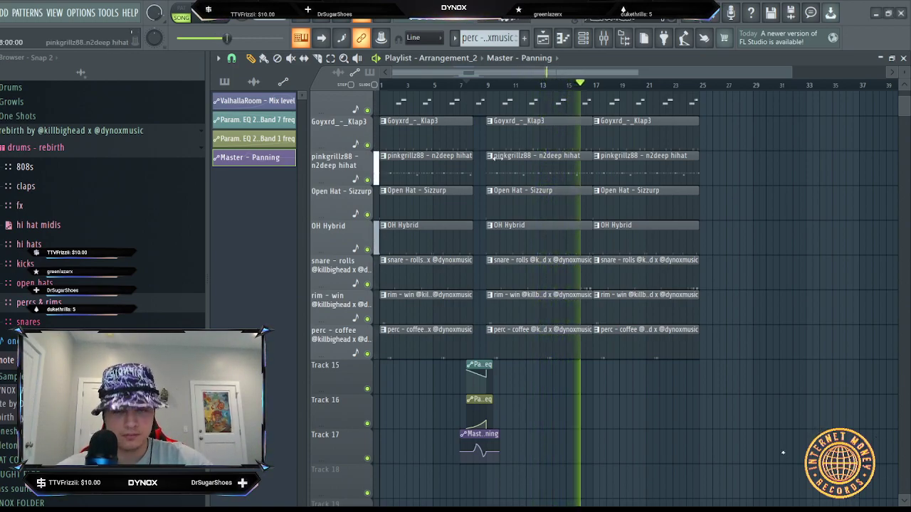
scroll(603, 240, "up", 6)
scroll(616, 91, "up", 3)
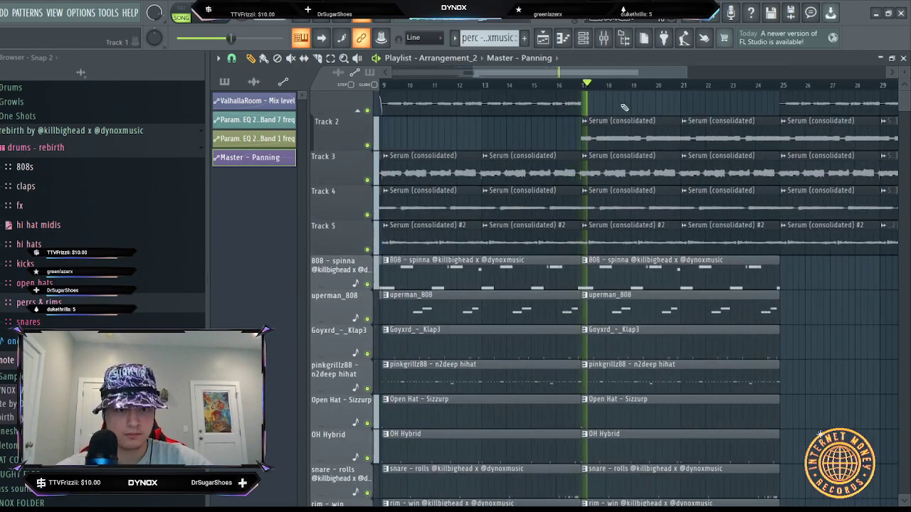
scroll(638, 134, "up", 2)
scroll(628, 88, "down", 3)
scroll(627, 96, "up", 4)
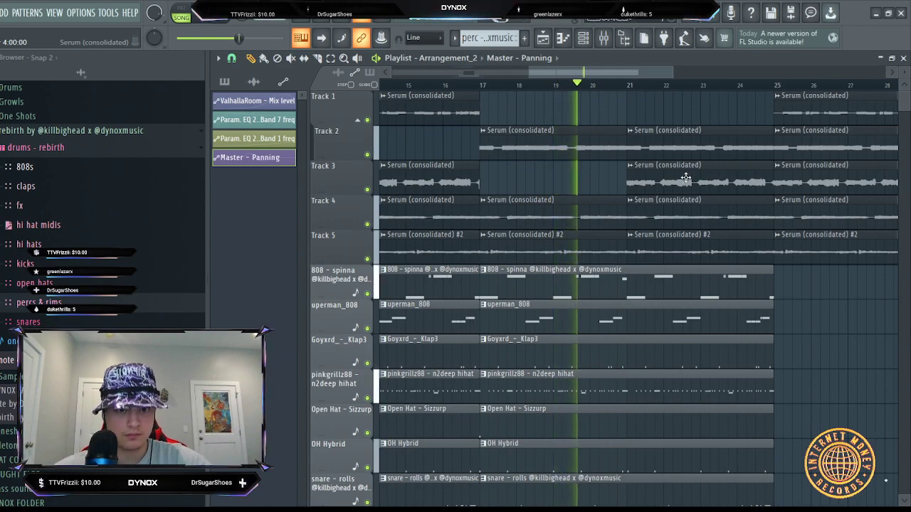
left_click(488, 176)
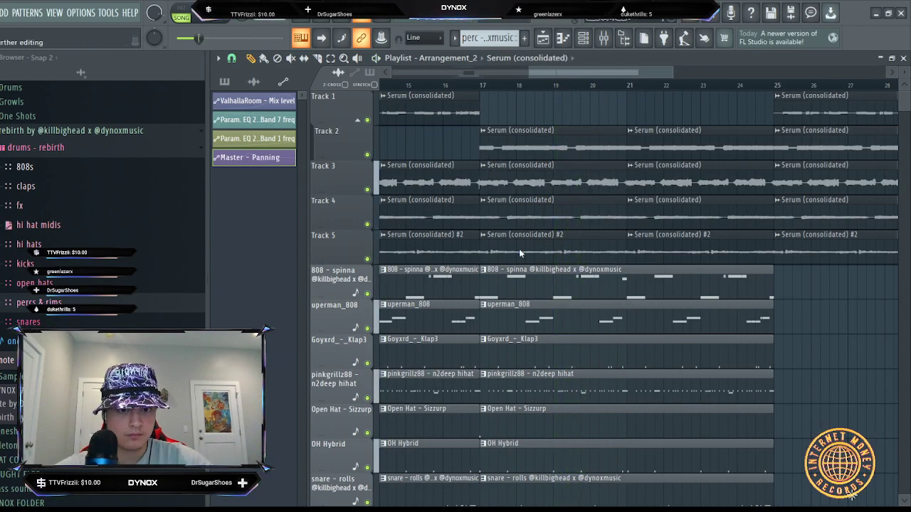
double_click(557, 180)
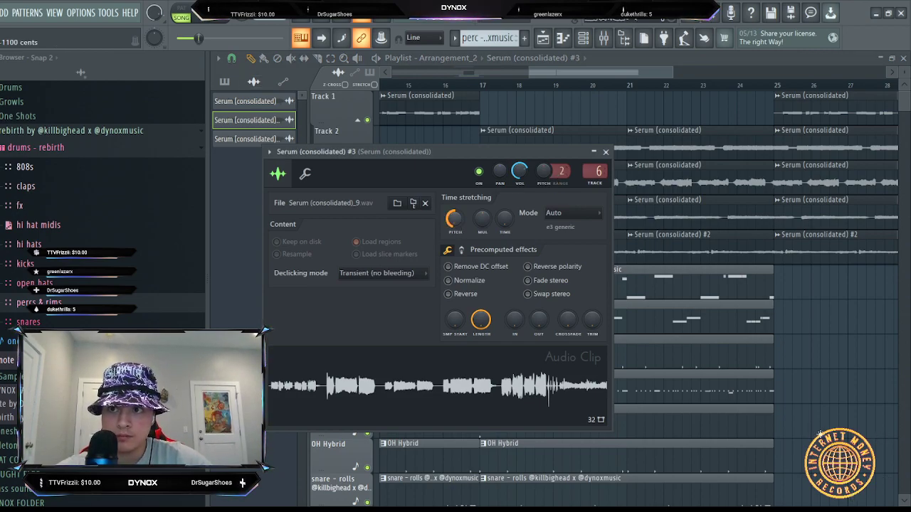
- Audition the pitched Serum clip from just before bar 17 and replace the Track 3 clip at bar 21 with it
left_click(472, 87)
key("space")
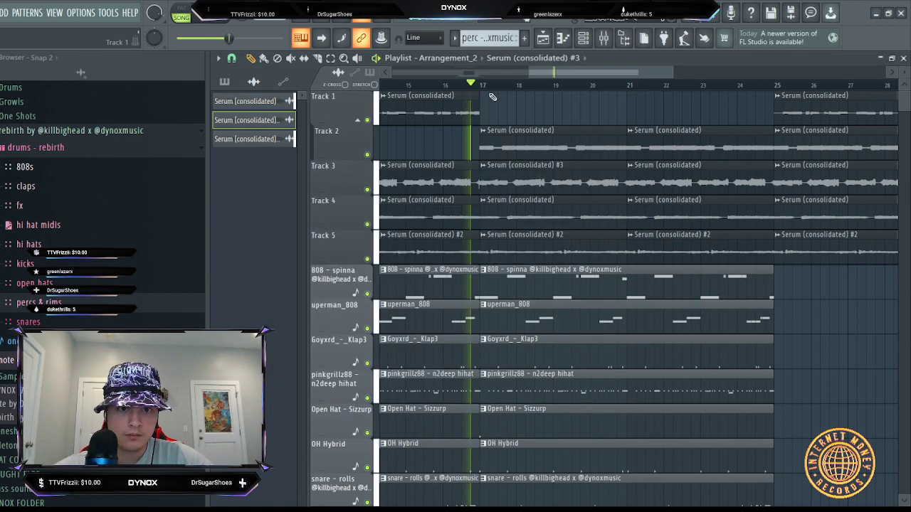
right_click(644, 185)
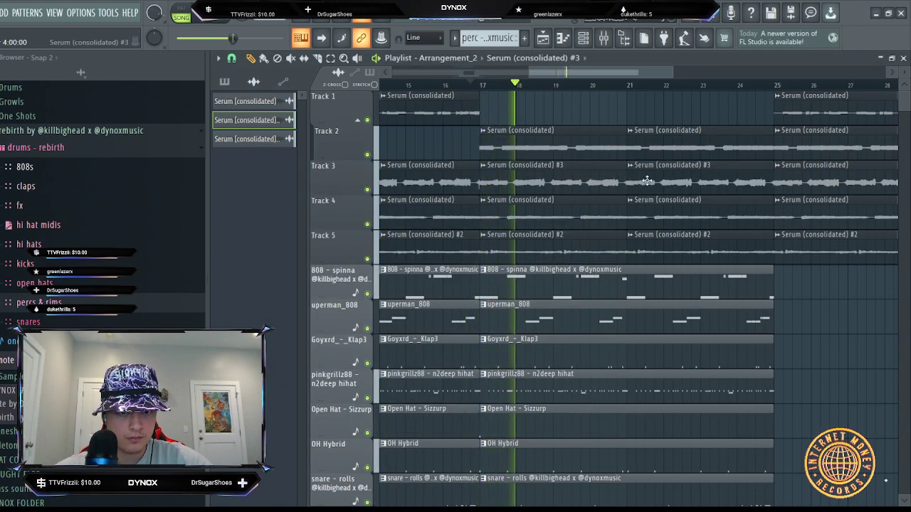
double_click(542, 178)
left_click(605, 152)
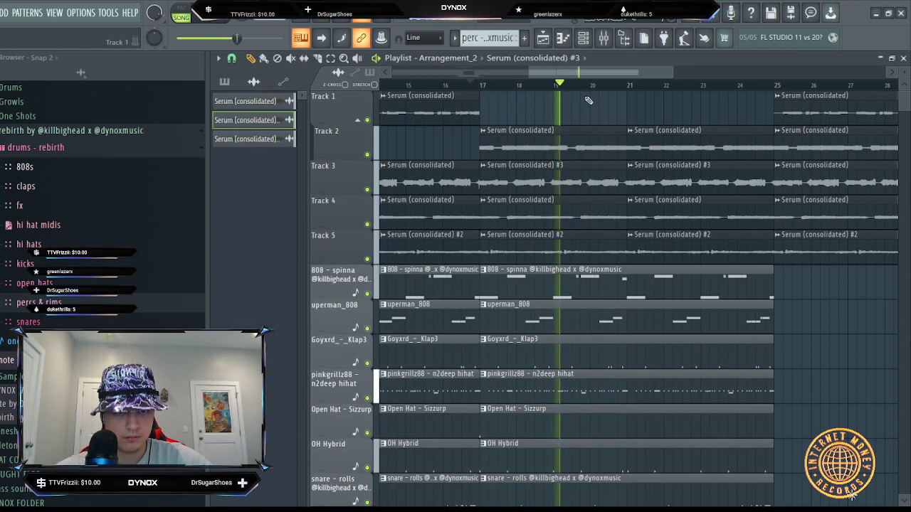
- Delete the two Serum clips on Track 2 at bars 25 and 29
scroll(575, 87, "down", 5)
left_click_drag(582, 73, 630, 94)
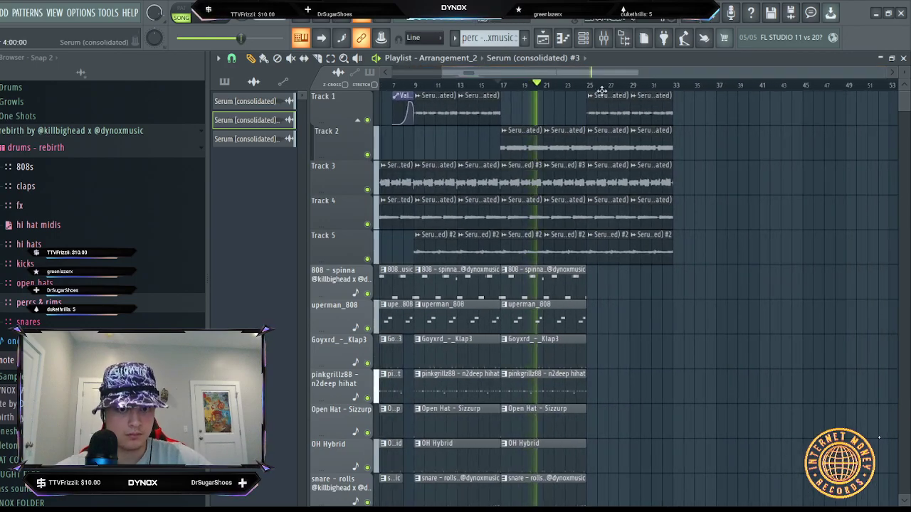
scroll(584, 135, "up", 5)
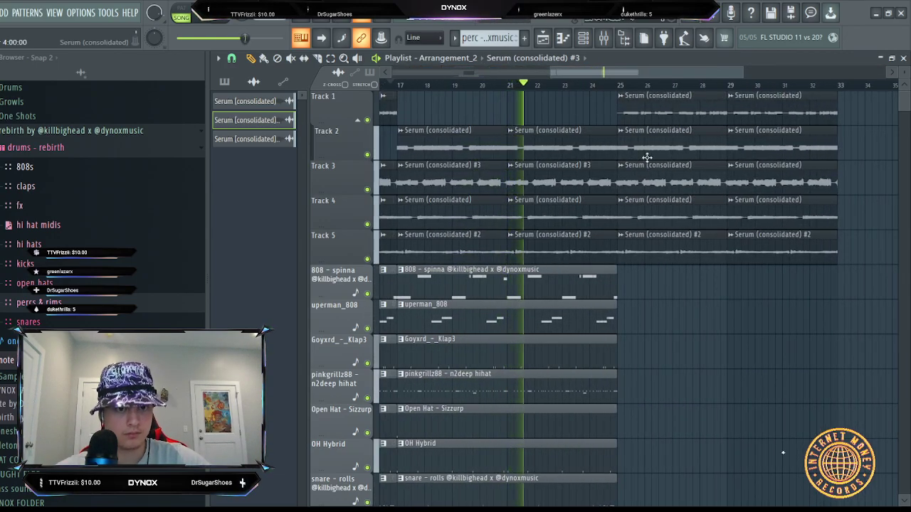
scroll(669, 187, "down", 1)
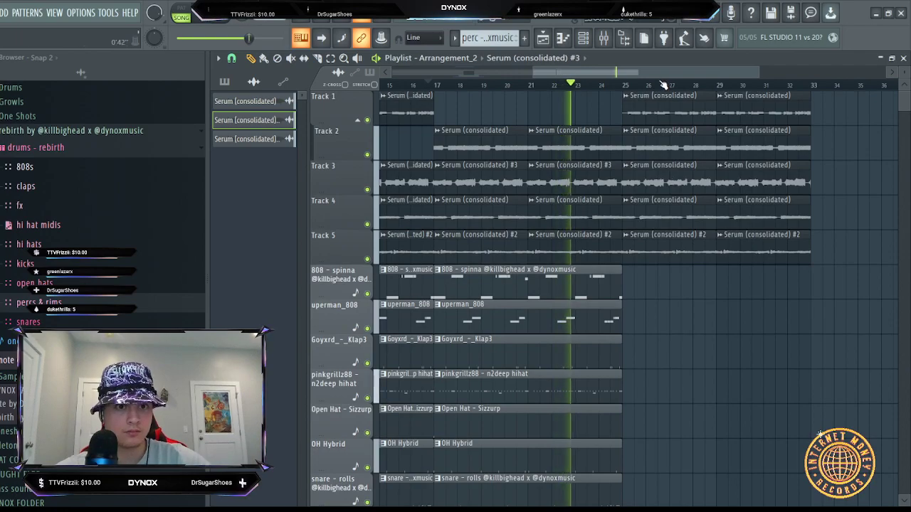
scroll(664, 86, "down", 1)
right_click(678, 147)
right_click(717, 146)
- Replace the Track 3 Serum clips at bars 25 and 29 with the pitched Serum (consolidated) #3 clip
right_click(698, 183)
right_click(712, 182)
left_click(632, 183)
left_click(712, 180)
scroll(689, 92, "down", 4)
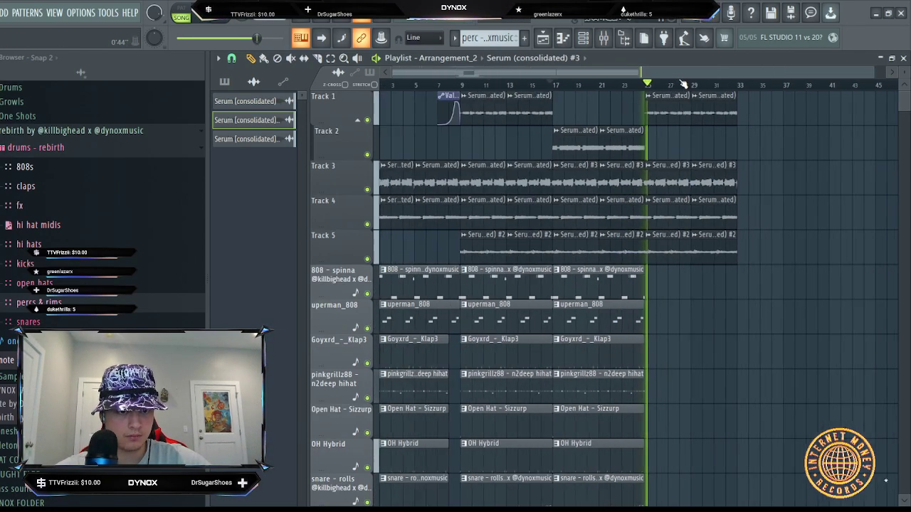
scroll(663, 182, "down", 3)
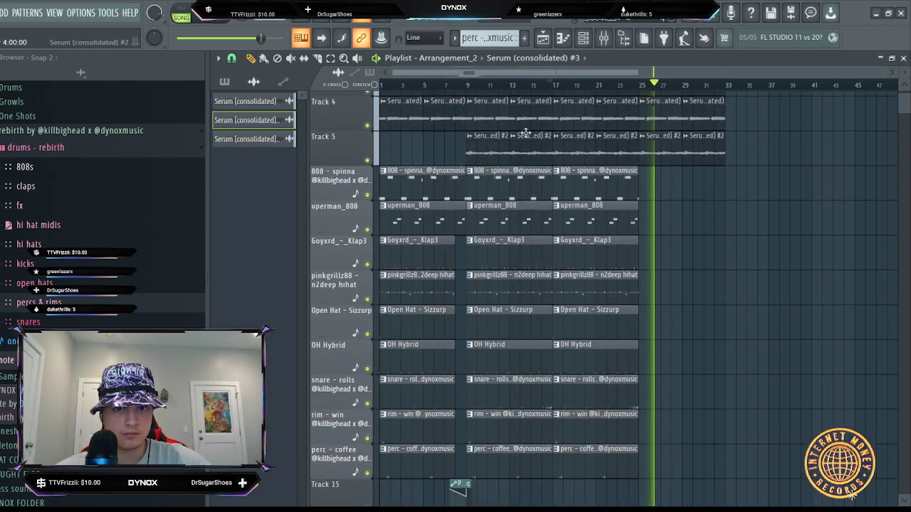
- Duplicate the drum pattern clips at bar 17 twice to fill bars 25 to 41
key("space")
left_click_drag(662, 160, 482, 472)
key("ctrl+b")
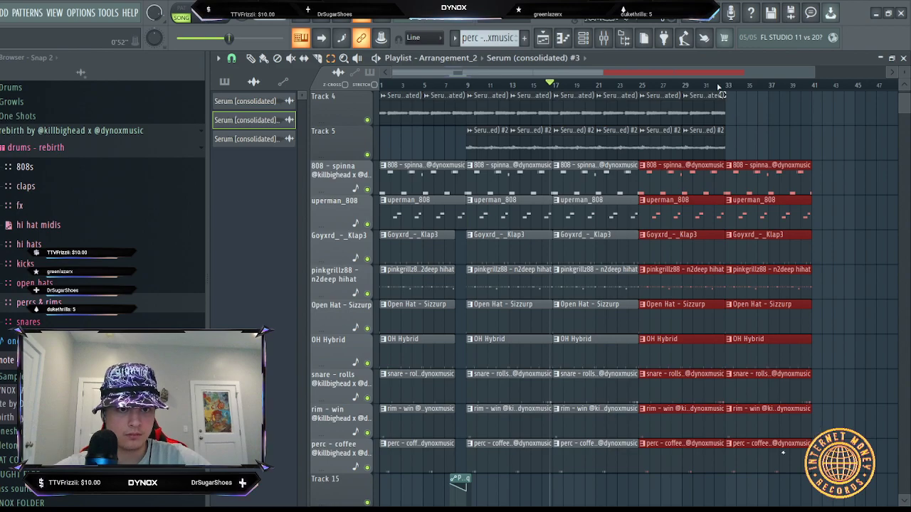
left_click(617, 83, "ctrl")
- Audition the arrangement from bar 17 with the extended drums
scroll(642, 86, "up", 2)
scroll(642, 87, "down", 3)
scroll(545, 215, "up", 3)
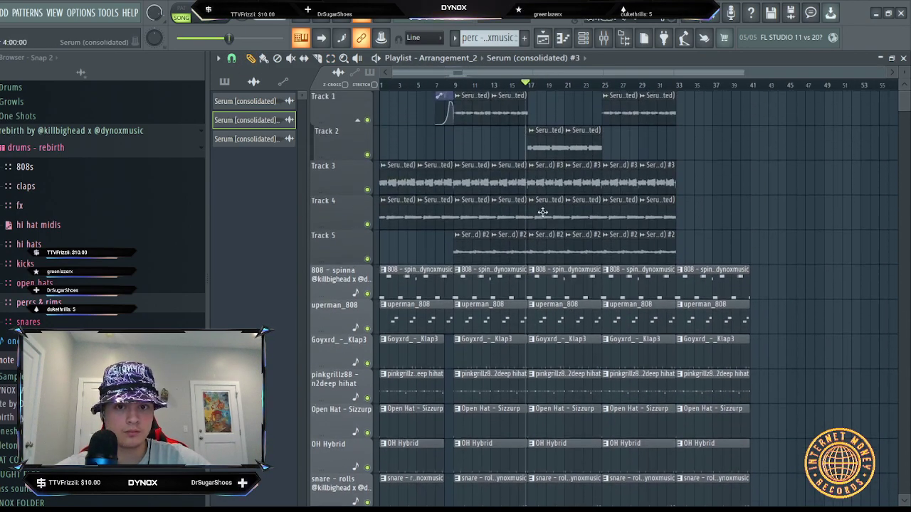
scroll(634, 86, "up", 3)
scroll(466, 96, "down", 4)
left_click(533, 84)
key("space")
scroll(542, 84, "up", 2)
scroll(543, 84, "up", 2)
key("space")
- Delete the Open Hat - Sizzurp clips from bar 17 onward and resume playback
left_click(330, 59)
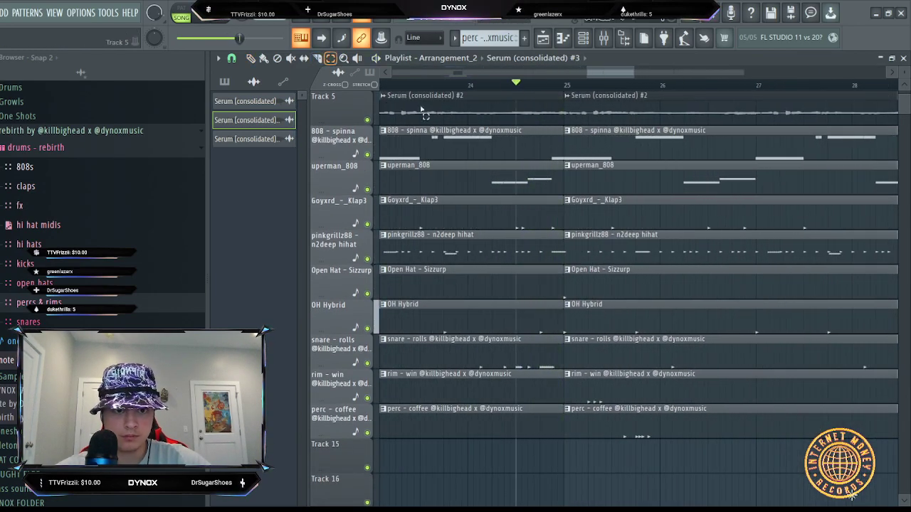
scroll(534, 225, "down", 6, "ctrl")
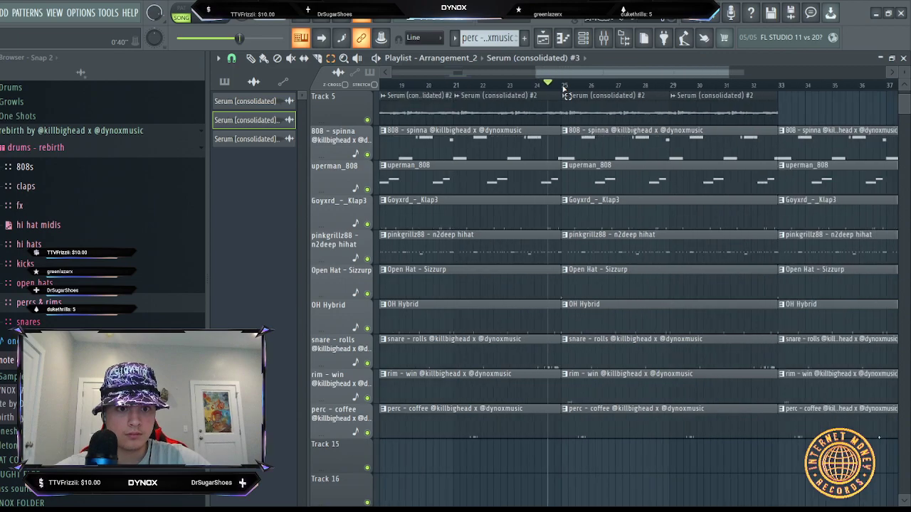
left_click_drag(485, 277, 794, 277)
left_click_drag(571, 290, 839, 278)
key("Delete")
key("space")
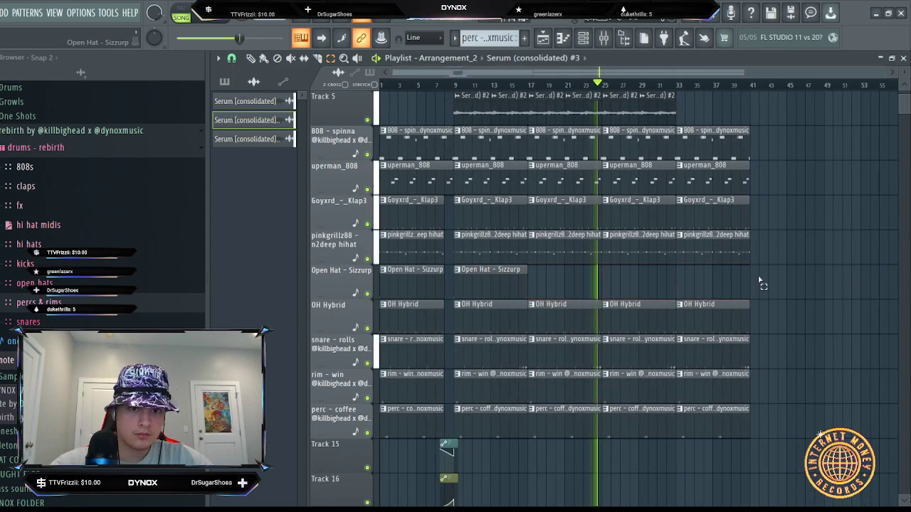
- Shorten the OH Hybrid, snare, rim and perc clips starting at bar 17 so they end at about bar 24.5
scroll(588, 233, "down", 2)
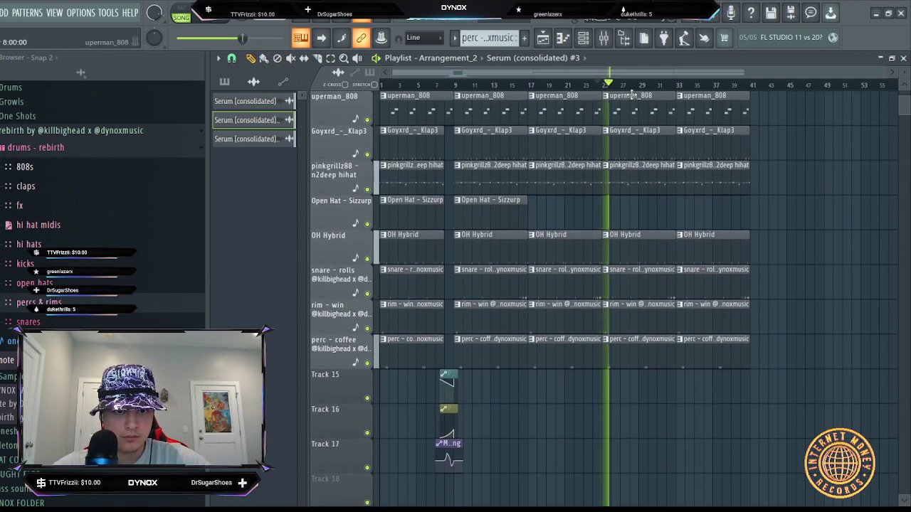
scroll(581, 85, "up", 4)
scroll(270, 44, "up", 1)
left_click(330, 59)
left_click_drag(582, 241, 592, 388)
left_click(251, 59)
scroll(610, 86, "down", 4)
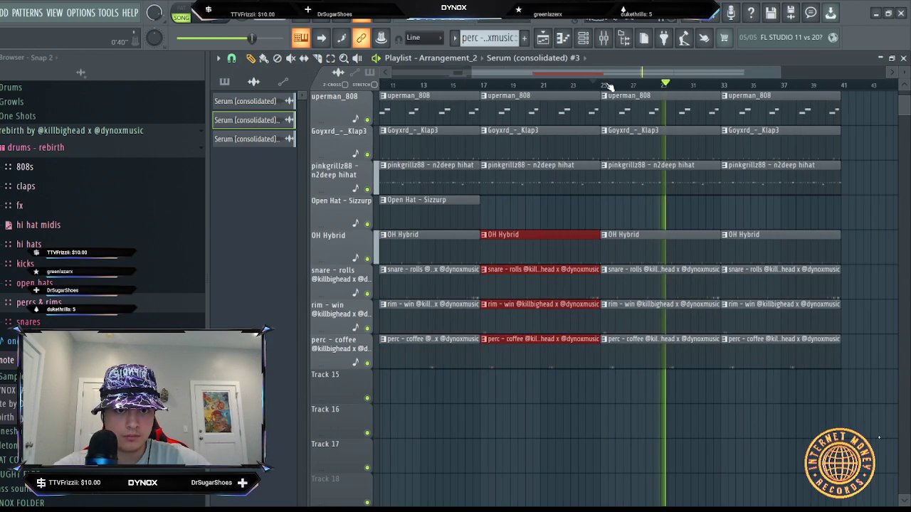
scroll(610, 86, "up", 4)
left_click_drag(605, 254, 591, 250)
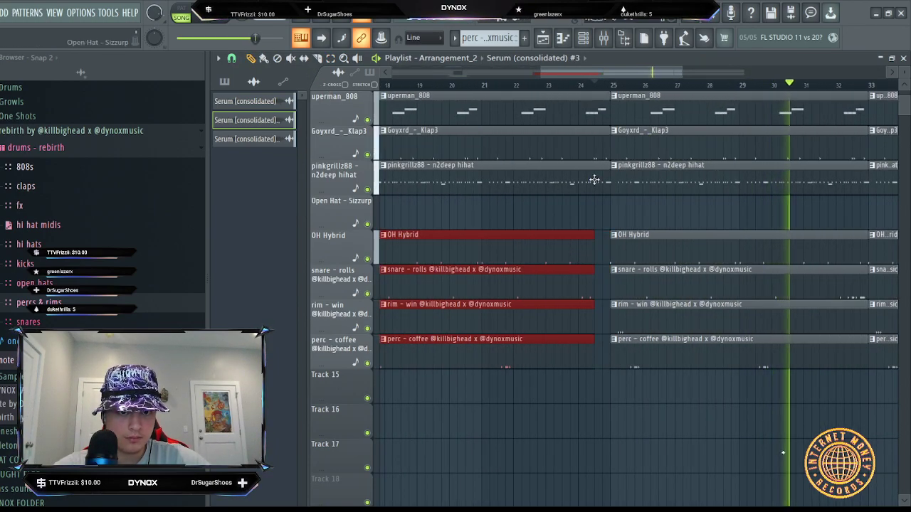
left_click(589, 85)
key("ctrl+d")
- Shorten the Goyxrd_-_Klap3 and n2deep hihat clips before bar 25 to end at about bar 24.5
scroll(596, 84, "up", 3)
scroll(629, 248, "up", 2)
scroll(629, 251, "up", 2)
key("space")
key("space")
left_click_drag(620, 285, 588, 287)
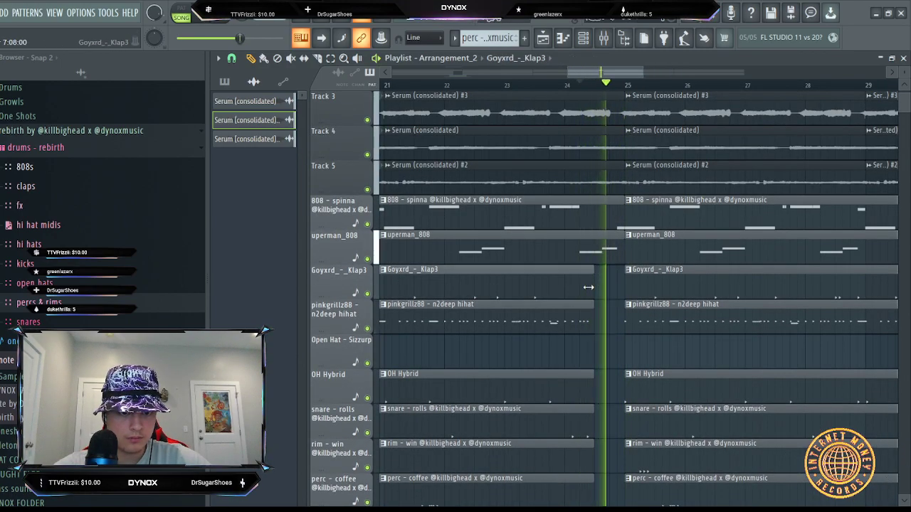
- Audition the drum break before bar 25 and shorten the 808 - spinna and uperman_808 clips to end at about bar 24.5
left_click(571, 85)
scroll(598, 95, "up", 4)
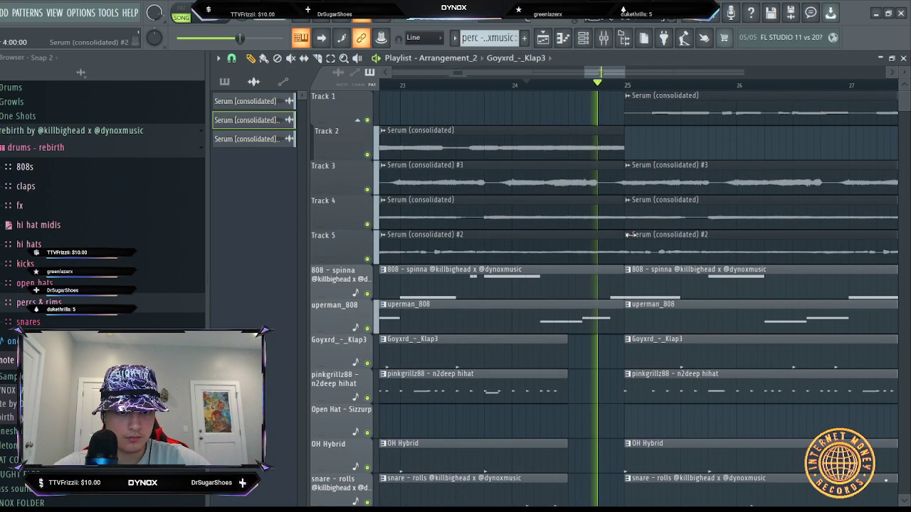
key("space")
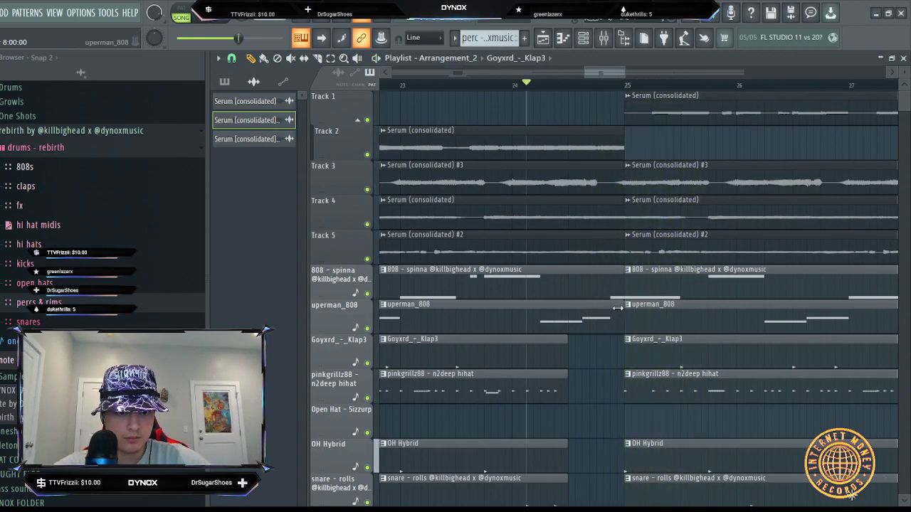
key("space")
left_click_drag(617, 285, 567, 283)
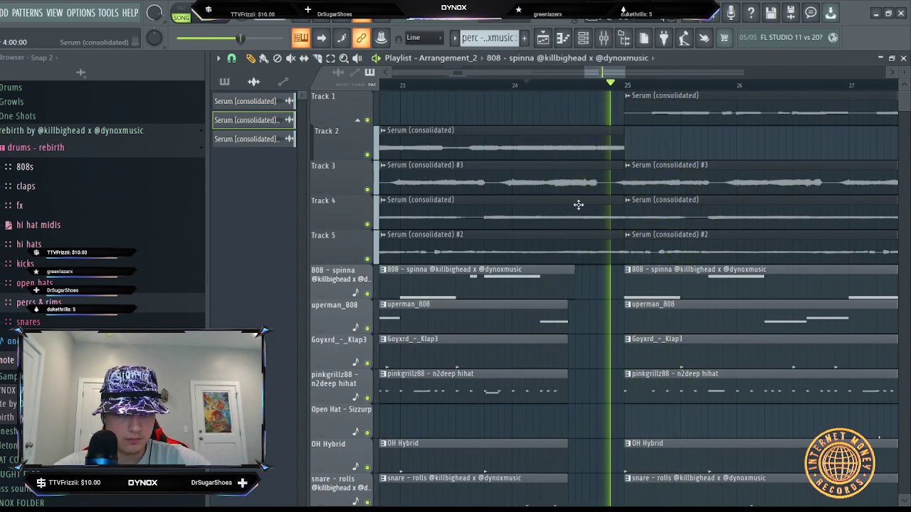
- Make the 808 - spinna clip at bar 25 unique
scroll(618, 84, "down", 5)
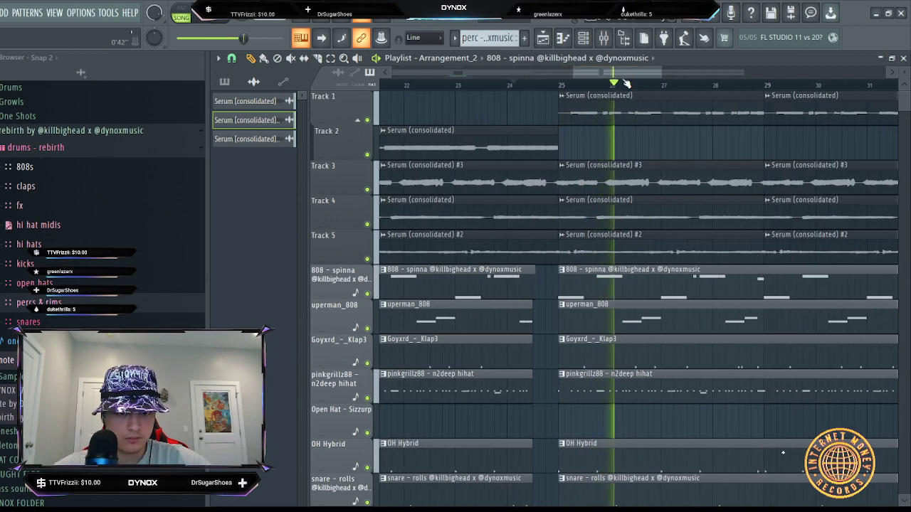
scroll(621, 83, "up", 3)
scroll(594, 86, "down", 3)
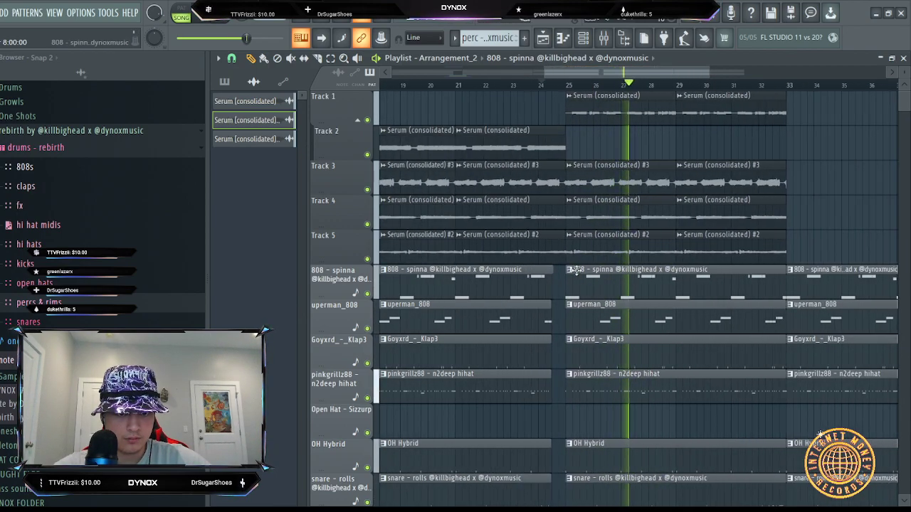
left_click(624, 341)
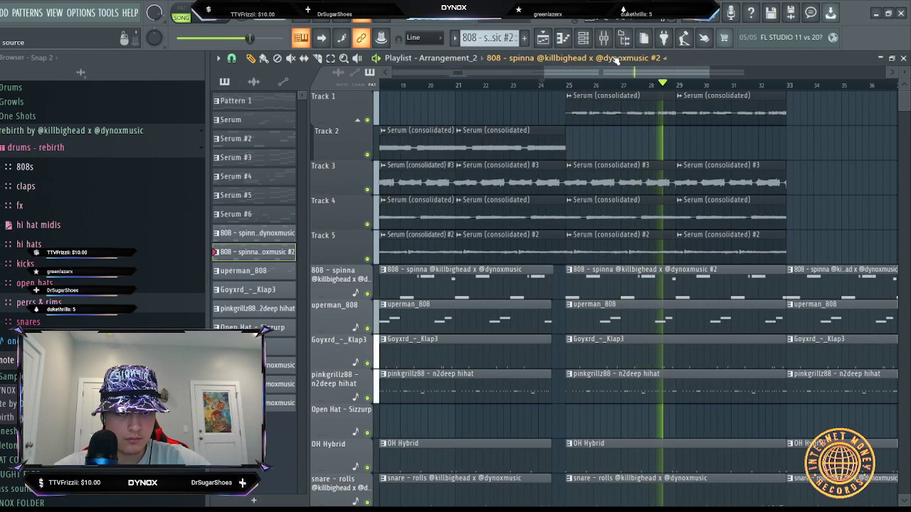
- Add the 808 - herb sample from the 808s folder as a new channel and move the 808 - spinna notes onto it
left_click(583, 38)
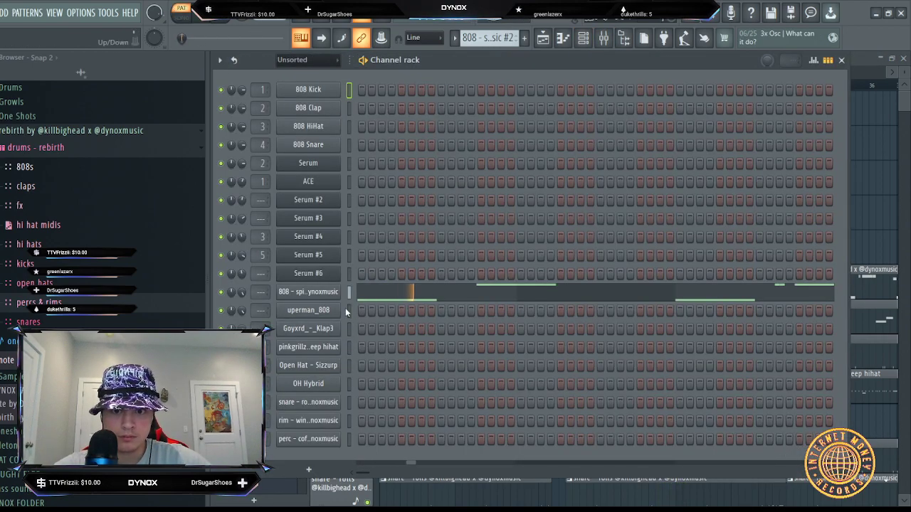
left_click(29, 168)
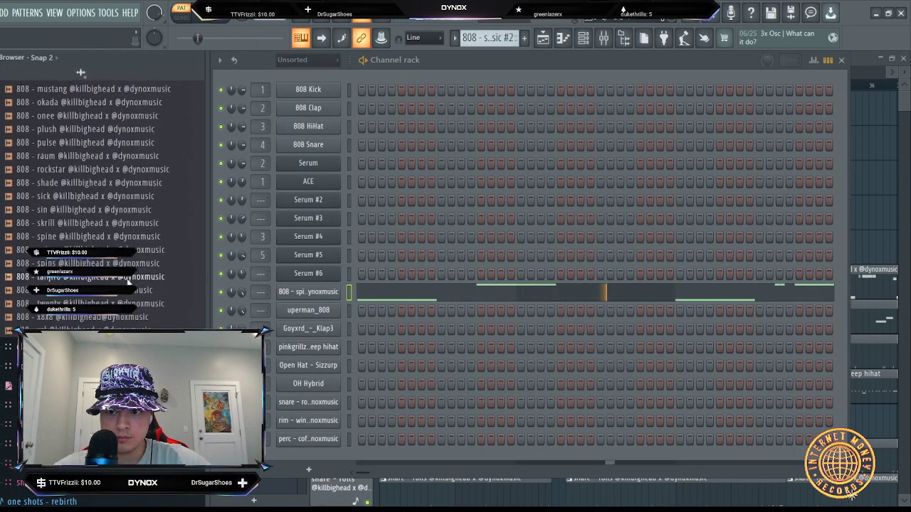
scroll(79, 175, "up", 2)
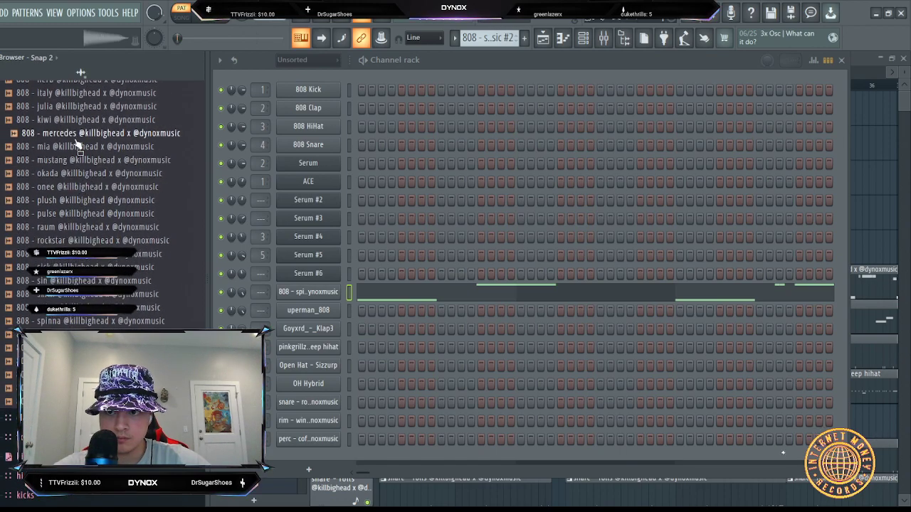
scroll(80, 128, "up", 4)
scroll(89, 261, "up", 2)
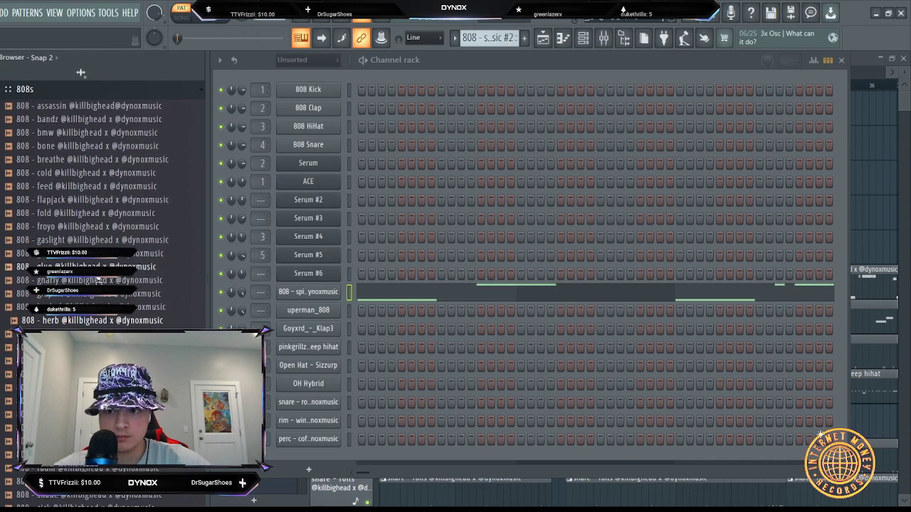
left_click_drag(318, 309, 333, 297)
key("ctrl+x")
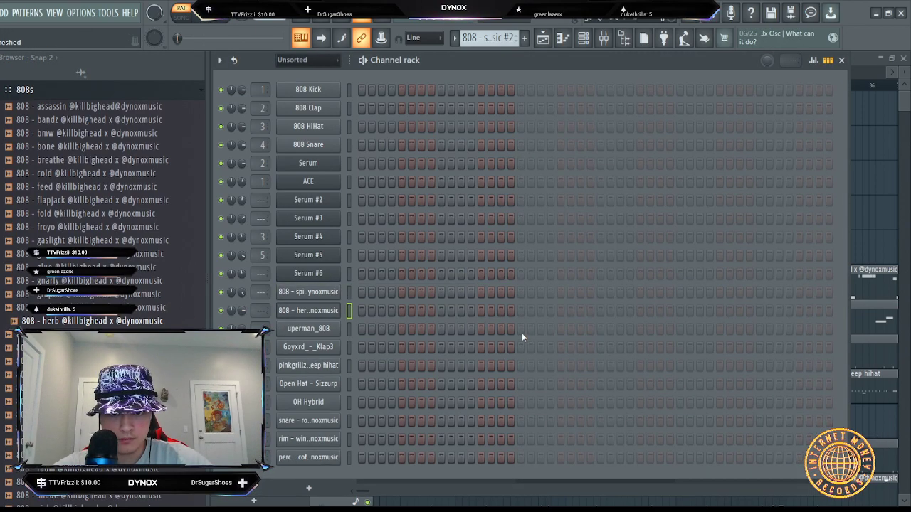
key("ctrl+v")
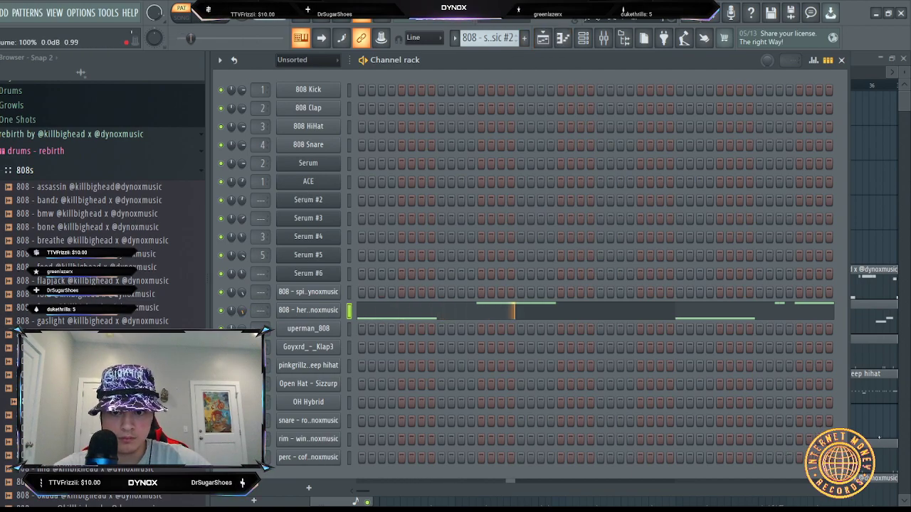
- Enable the volume envelope on the 808 - herb channel and return to the playlist
left_click(339, 318)
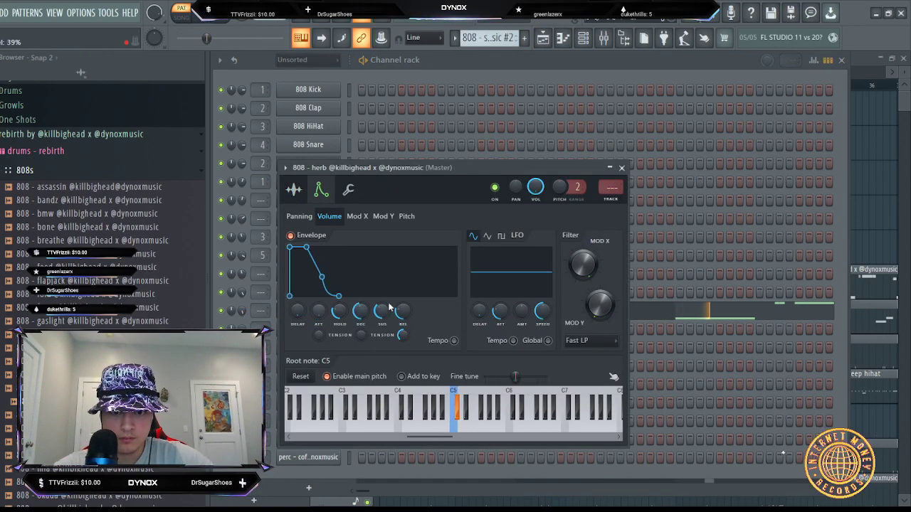
left_click(621, 167)
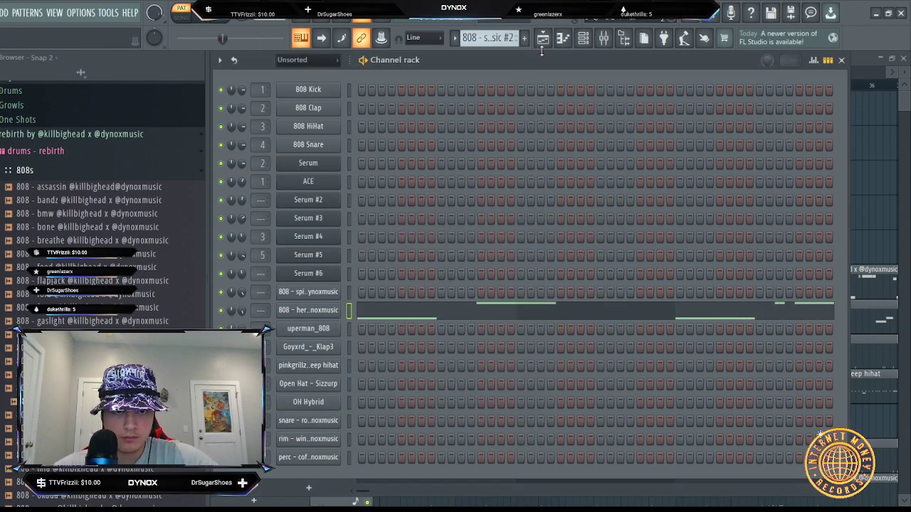
key("F5")
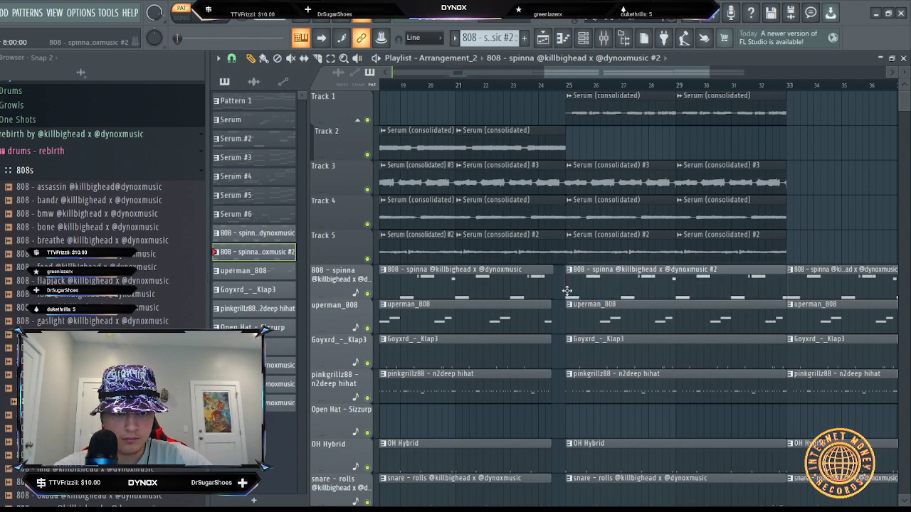
- Audition the song from bar 25 and replace the 808 - spinna clip at bar 33 with the #2 version
key("l")
left_click(561, 85)
key("space")
scroll(662, 102, "right", 5)
right_click(643, 289)
left_click(643, 288)
- Examine the sample settings of the 808 - herb channel while the arrangement plays
left_click(583, 39)
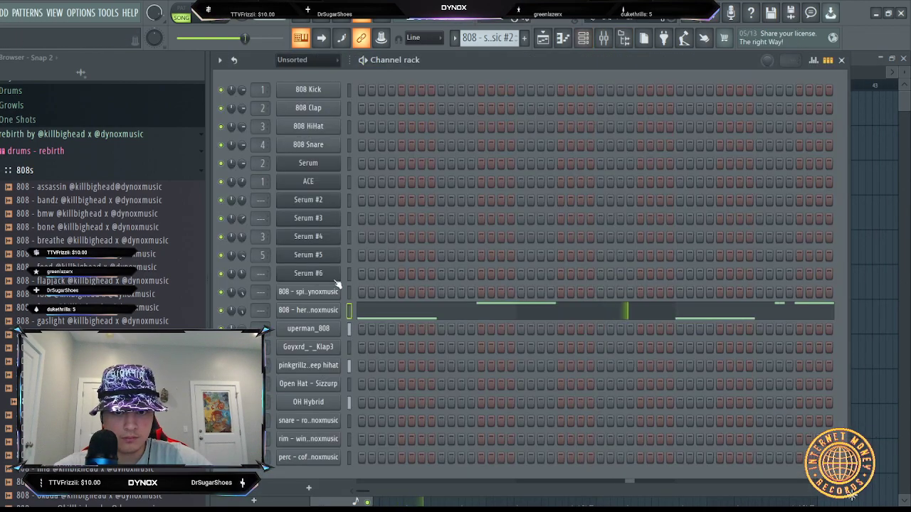
left_click(328, 311)
left_click(293, 189)
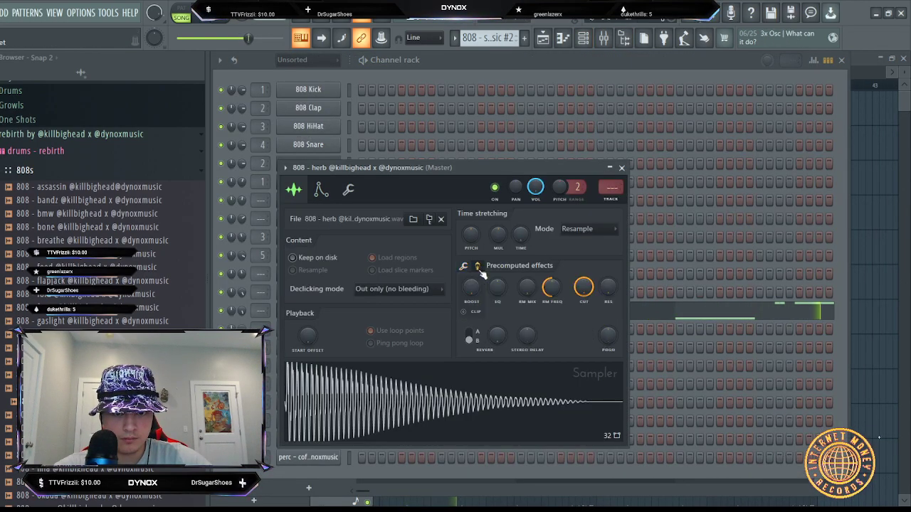
left_click(621, 168)
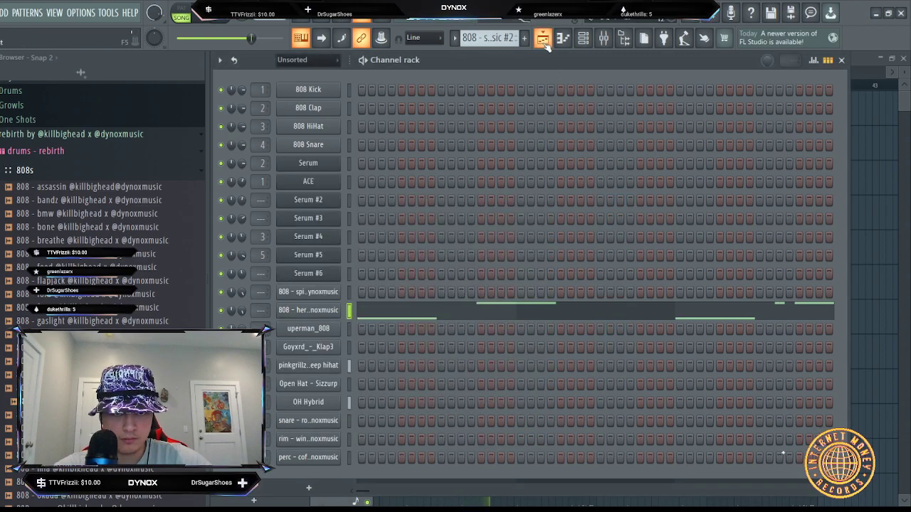
left_click(546, 45)
left_click_drag(654, 75, 628, 79)
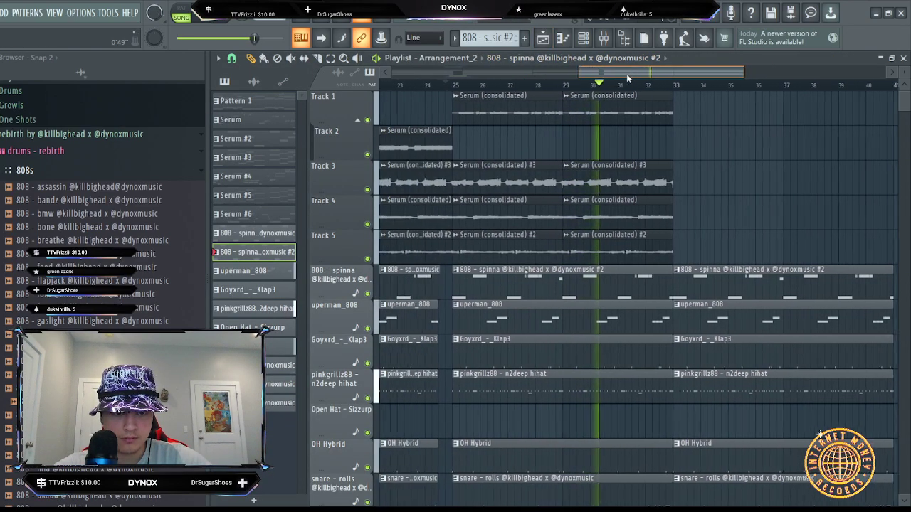
- Try the 808 - sin sample in place of 808 - herb and audition it from just before bar 25
left_click(583, 37)
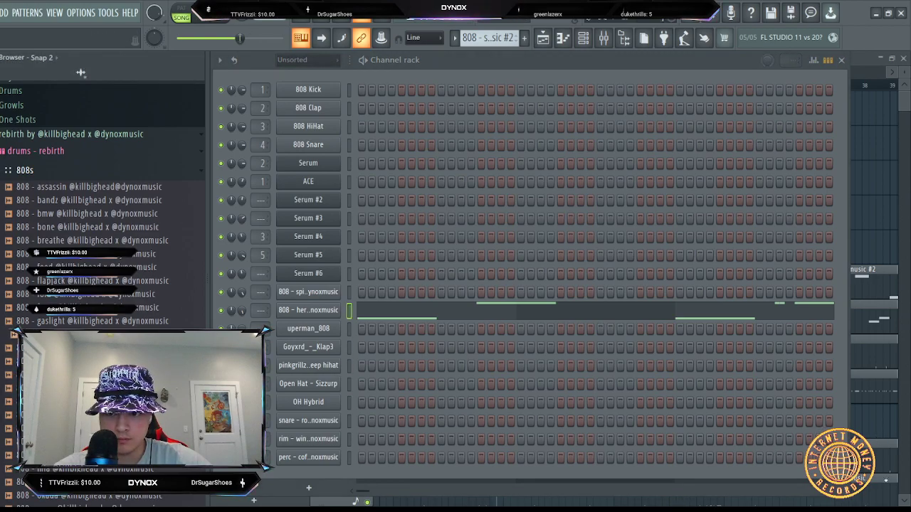
scroll(80, 73, "down", 6)
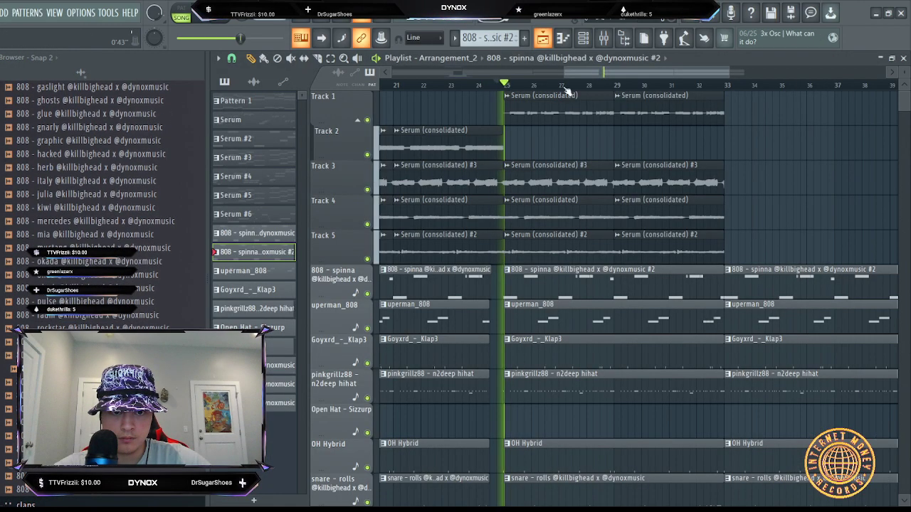
left_click(582, 39)
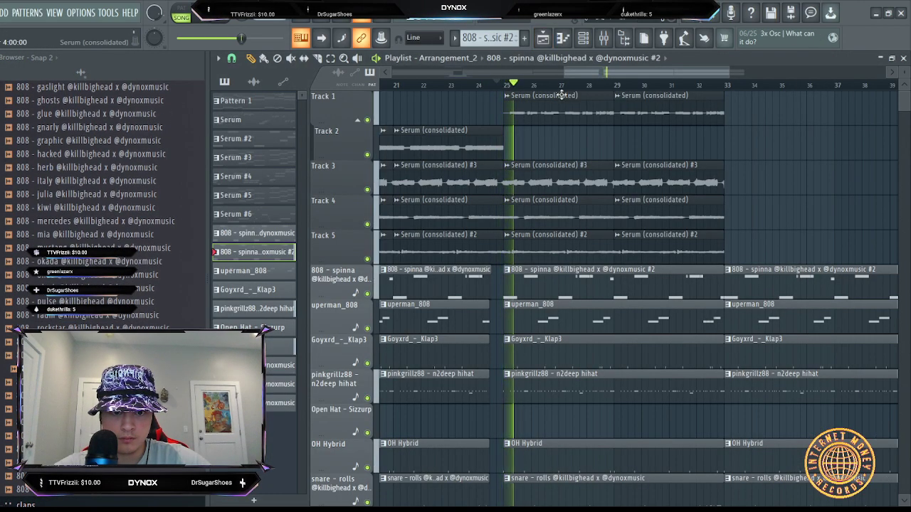
left_click(583, 39)
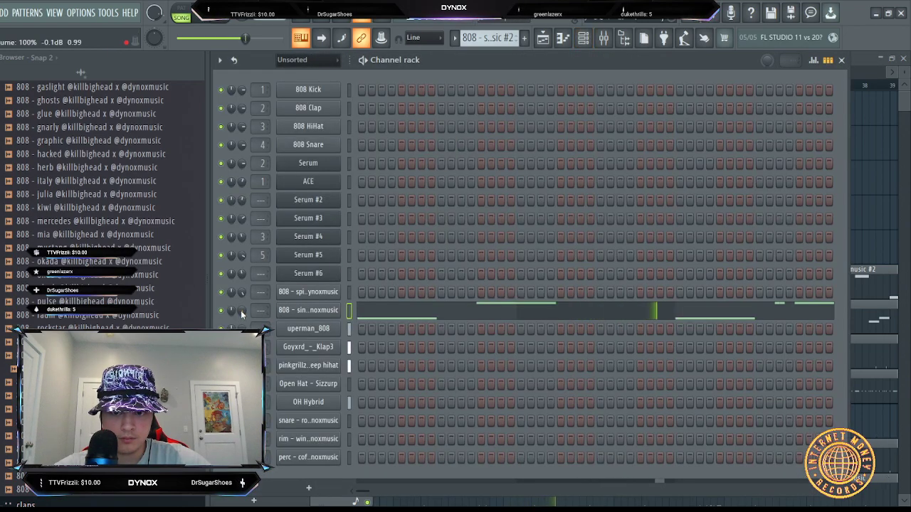
left_click(543, 39)
- Replace the 808 - sin sample with 808 - sick and audition it from just before bar 25
left_click(582, 39)
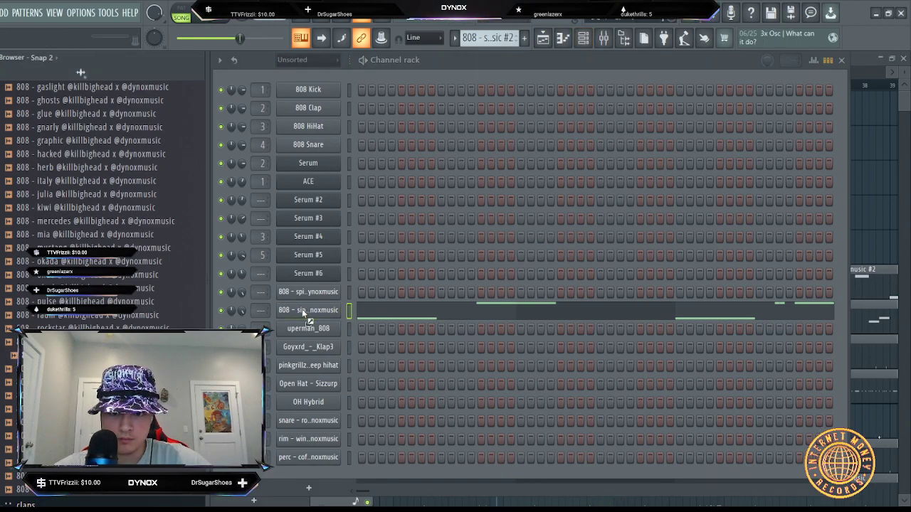
left_click(542, 39)
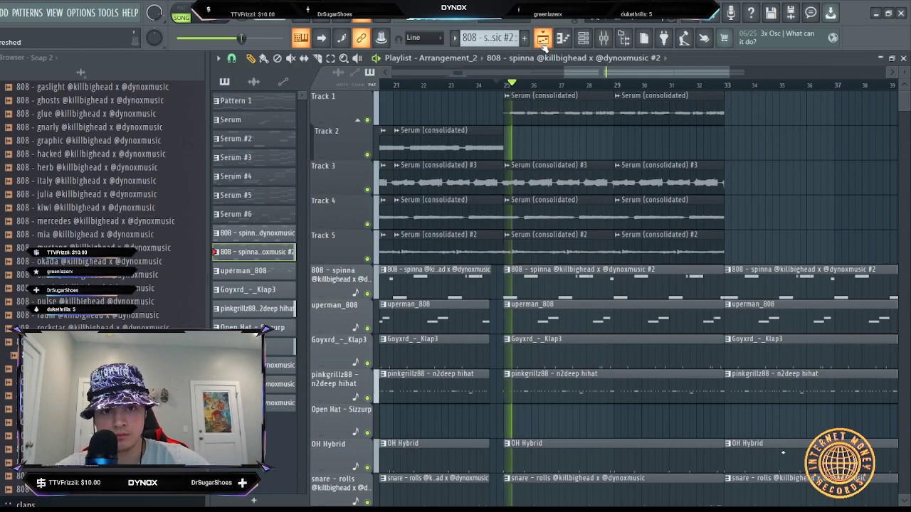
left_click(582, 39)
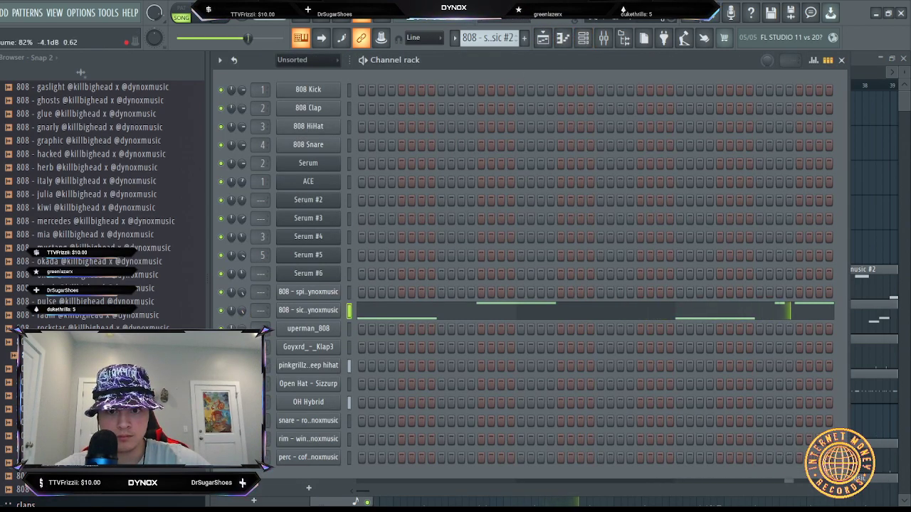
- Set the sample start offset of the 808 - sick channel to 2% and return to the arrangement
left_click(300, 315)
left_click_drag(472, 337, 473, 333)
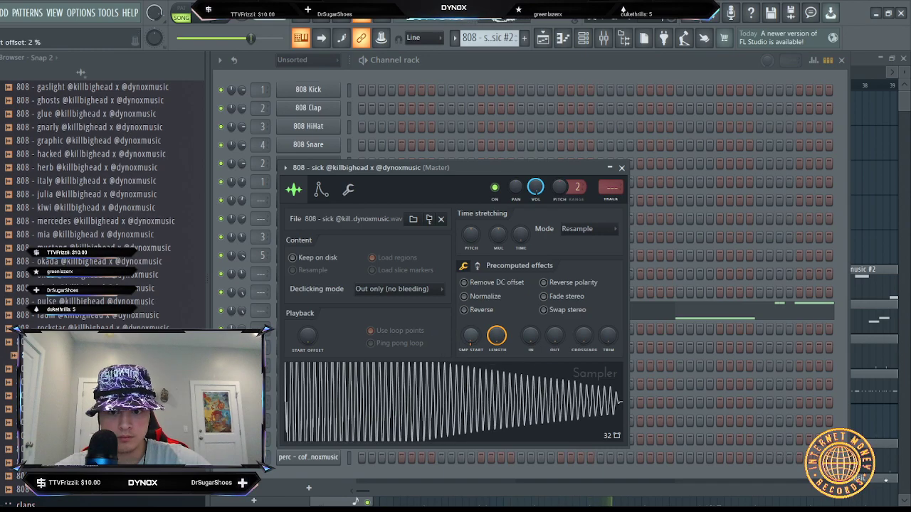
left_click(621, 168)
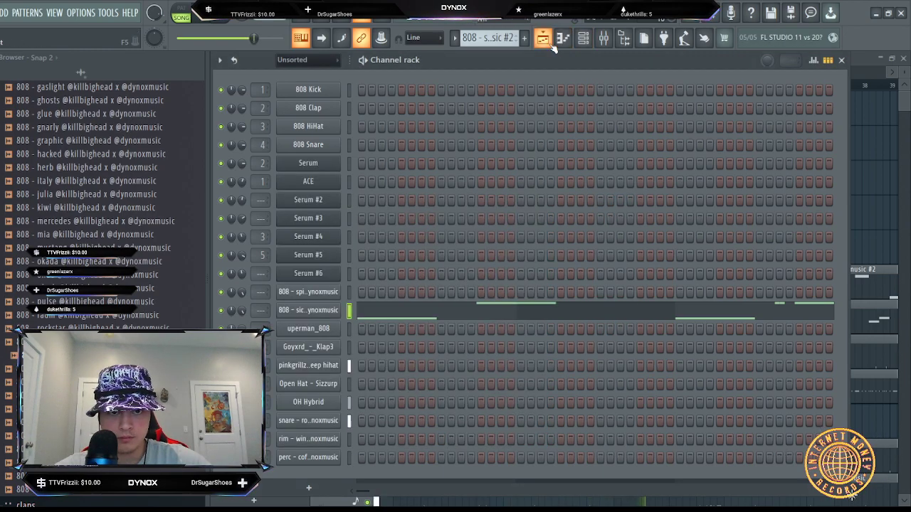
left_click(548, 42)
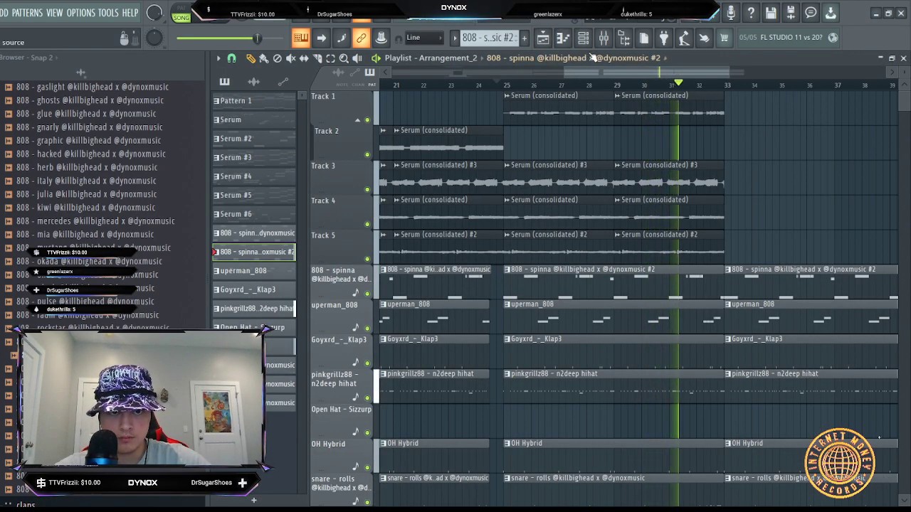
- Examine the volume envelope settings of the 808 - sick channel while the arrangement plays
left_click(583, 38)
left_click(308, 311)
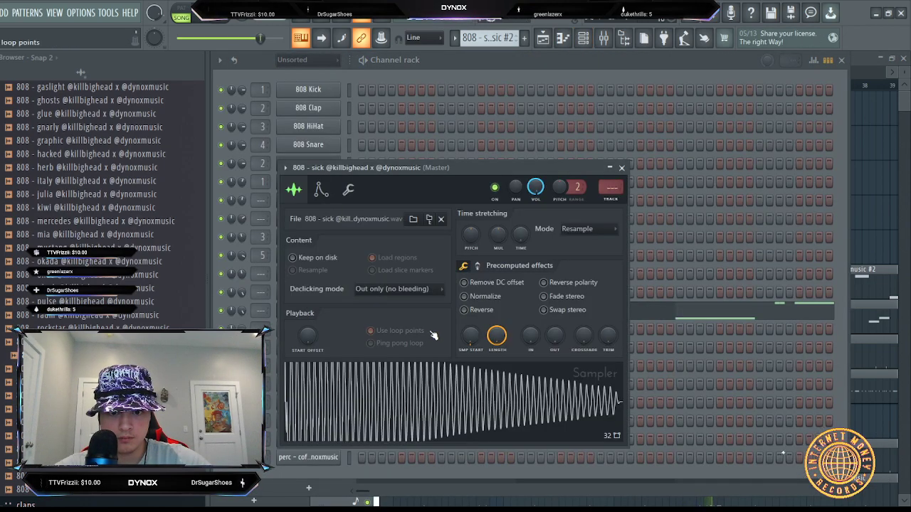
left_click(320, 194)
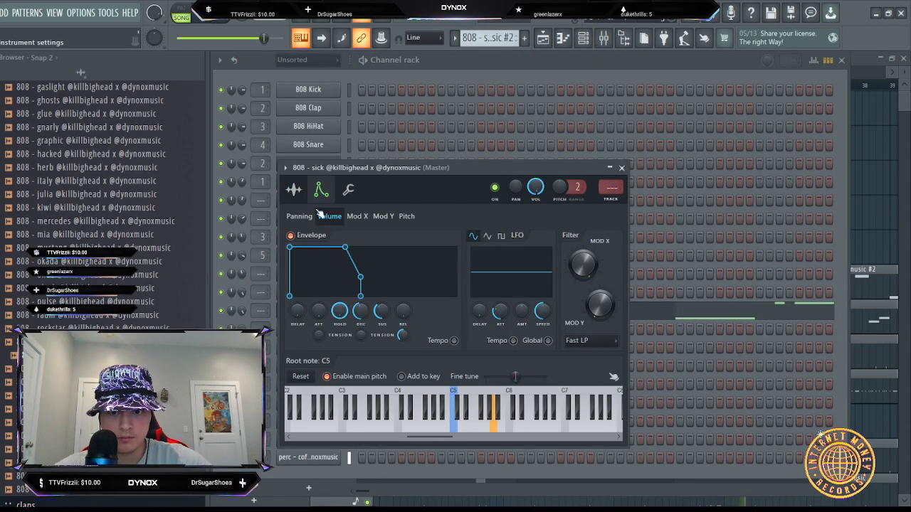
left_click(543, 38)
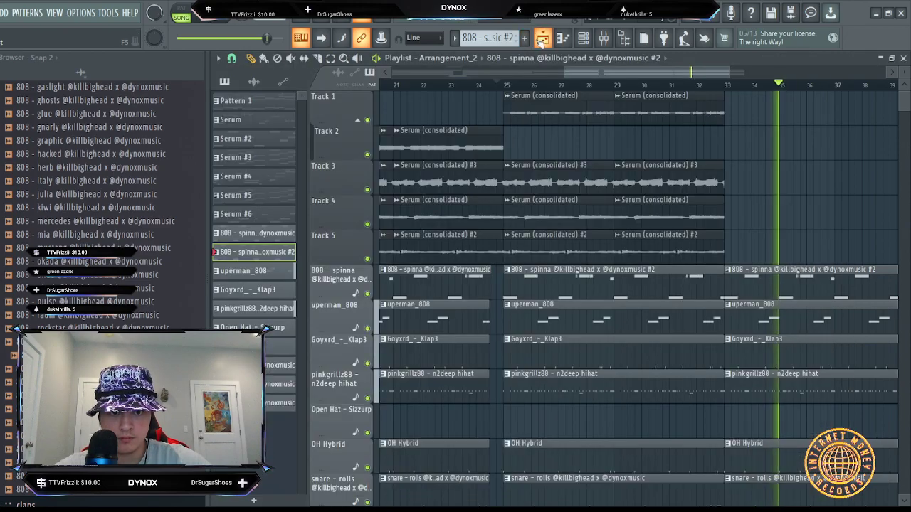
- Duplicate the Serum clips of bars 25 to 33 to bar 33, and delete the copies on Track 5 and Track 1
scroll(516, 89, "down", 2)
left_click_drag(608, 74, 488, 247)
left_click(333, 60)
key("space")
key("ctrl+b")
left_click_drag(718, 243, 592, 263)
key("Delete")
left_click_drag(705, 121, 578, 92)
key("Delete")
key("space")
- Audition the transition into the section at bar 33 from about bar 32
left_click(564, 84)
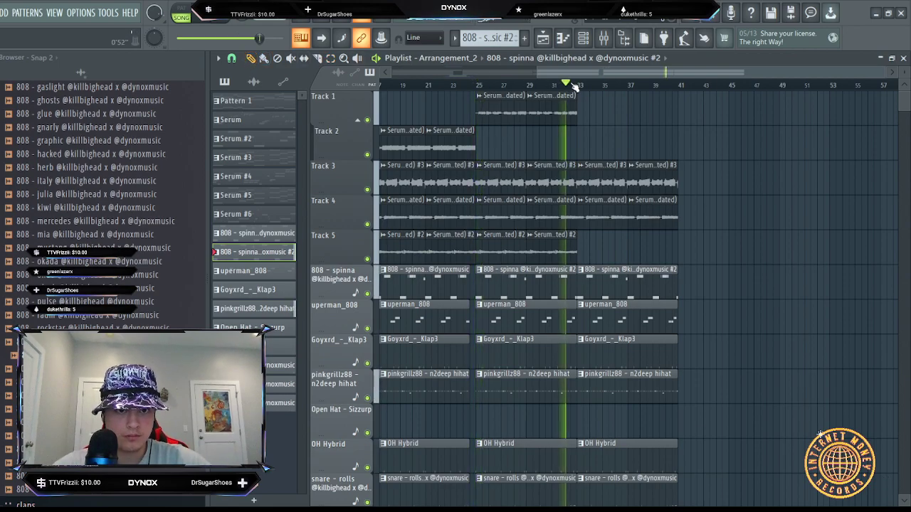
scroll(591, 93, "down", 3)
scroll(671, 103, "down", 3)
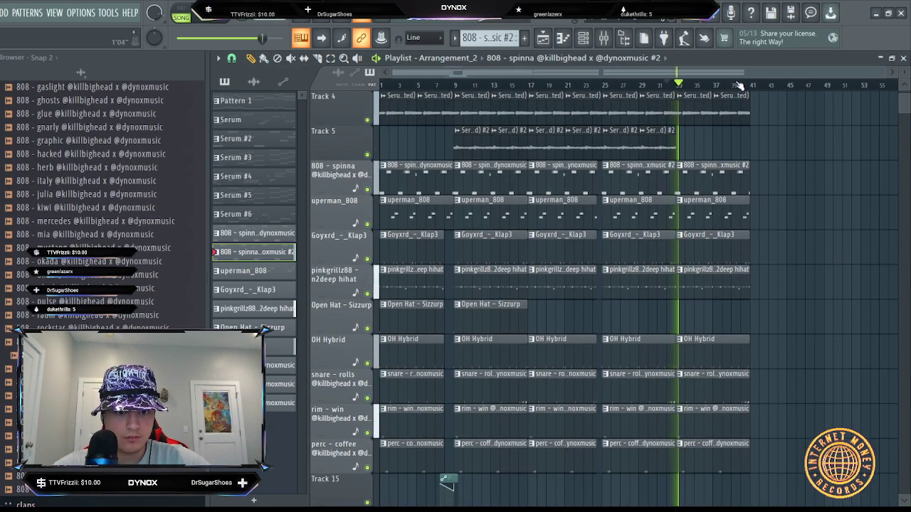
scroll(745, 91, "up", 2)
scroll(847, 138, "up", 3)
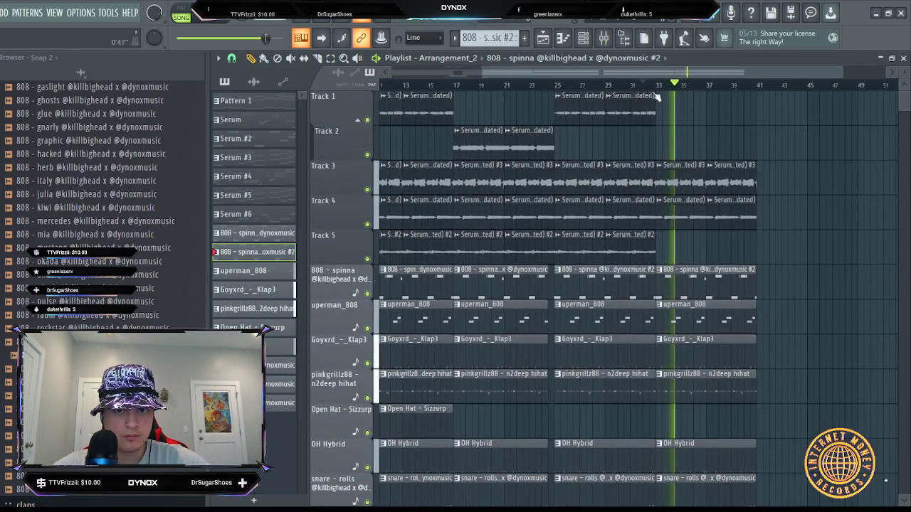
scroll(817, 85, "up", 3)
- Shorten all 808 and drum clips starting at bar 33 so they end at bar 39, and audition the section's ending
left_click_drag(652, 72, 749, 106)
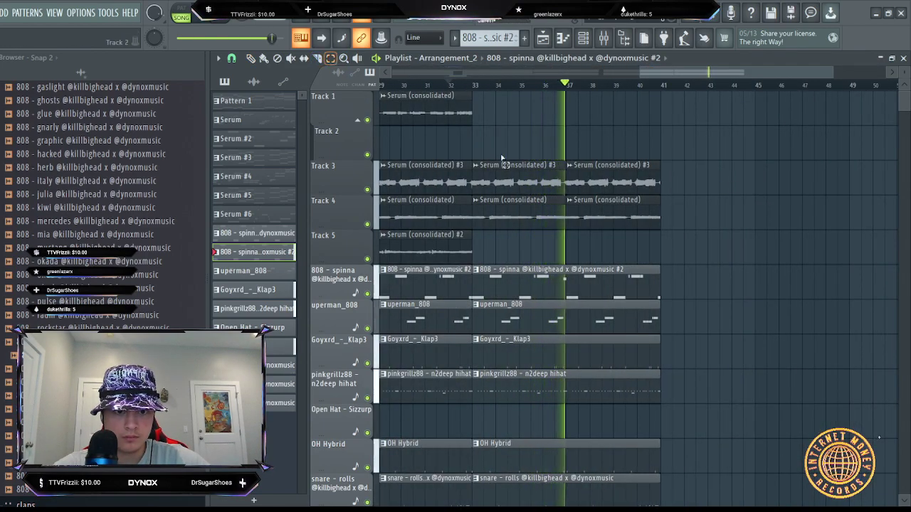
scroll(570, 285, "down", 2)
left_click_drag(690, 197, 717, 419)
left_click_drag(684, 175, 656, 502)
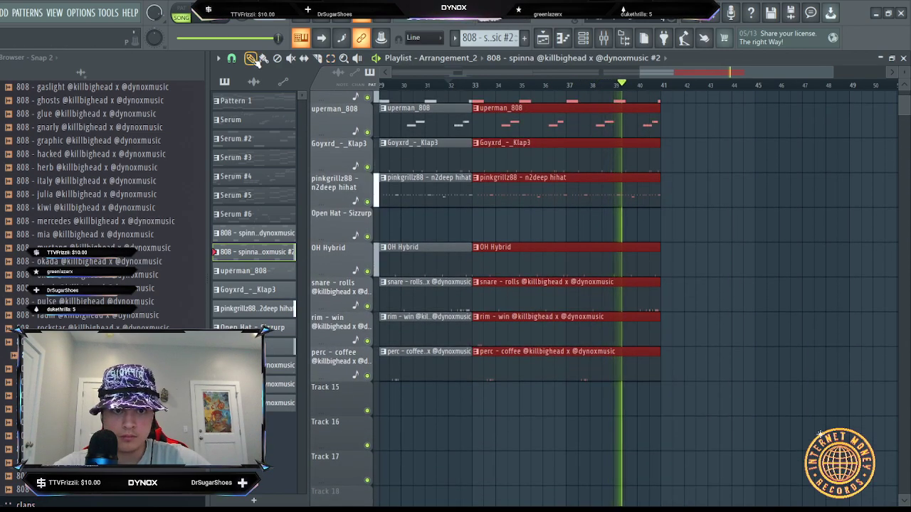
scroll(669, 118, "up", 3)
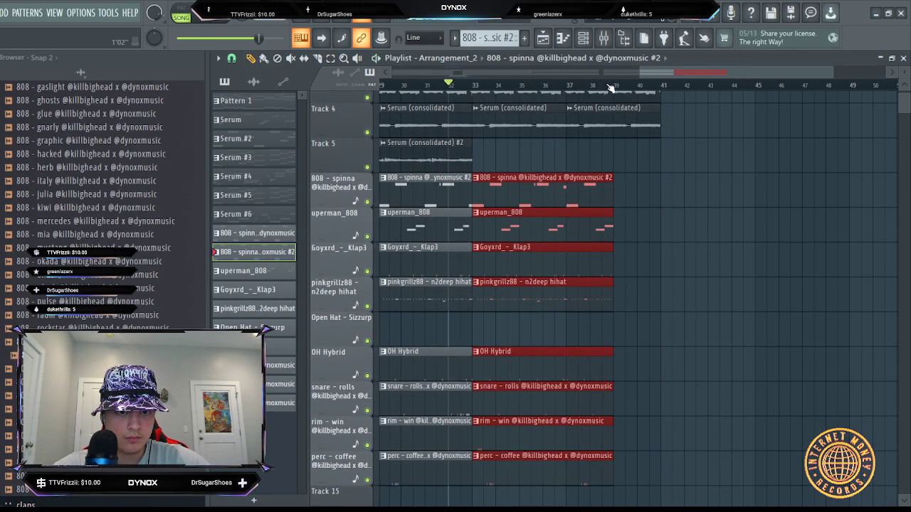
left_click(610, 87)
key("ctrl+d")
key("space")
scroll(662, 159, "up", 1)
scroll(659, 149, "up", 3)
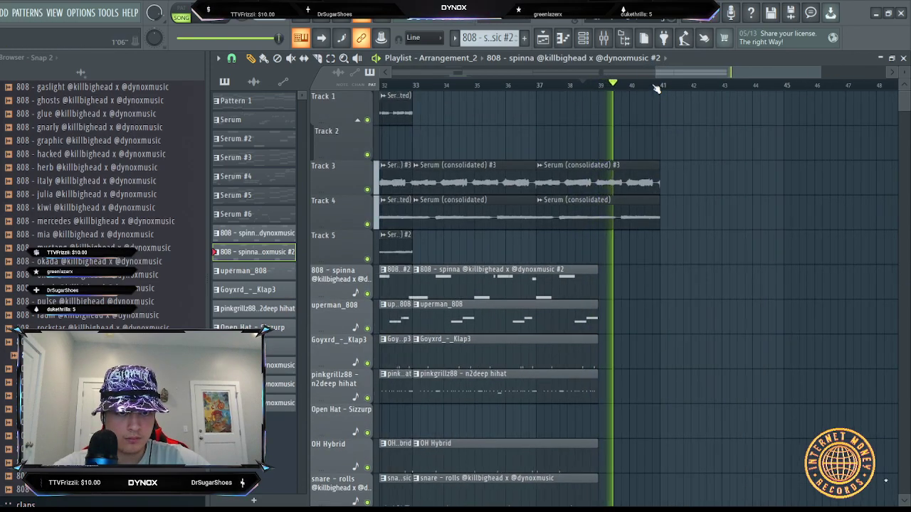
- Place a copy of the ValhallaRoom - Mix level automation clip on Track 1 at bars 39 to 41
scroll(656, 88, "down", 3)
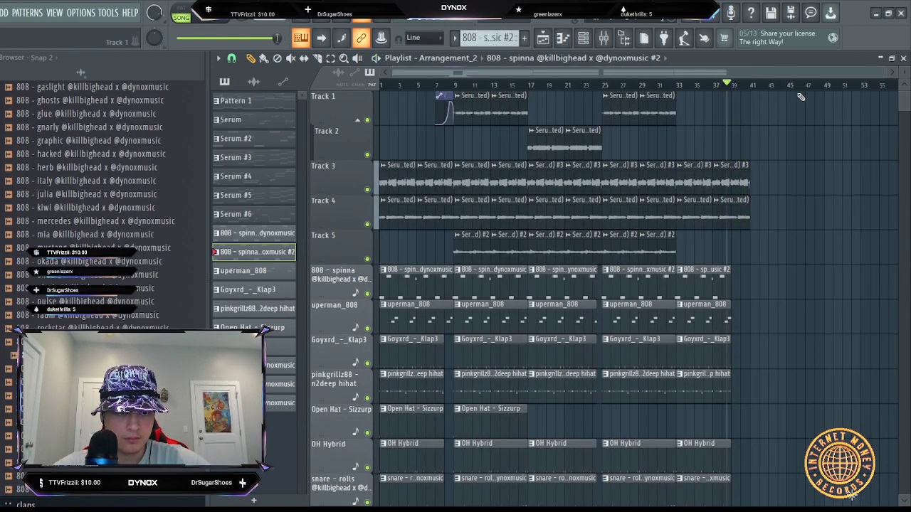
scroll(633, 150, "down", 2)
scroll(476, 196, "up", 2)
left_click(444, 96)
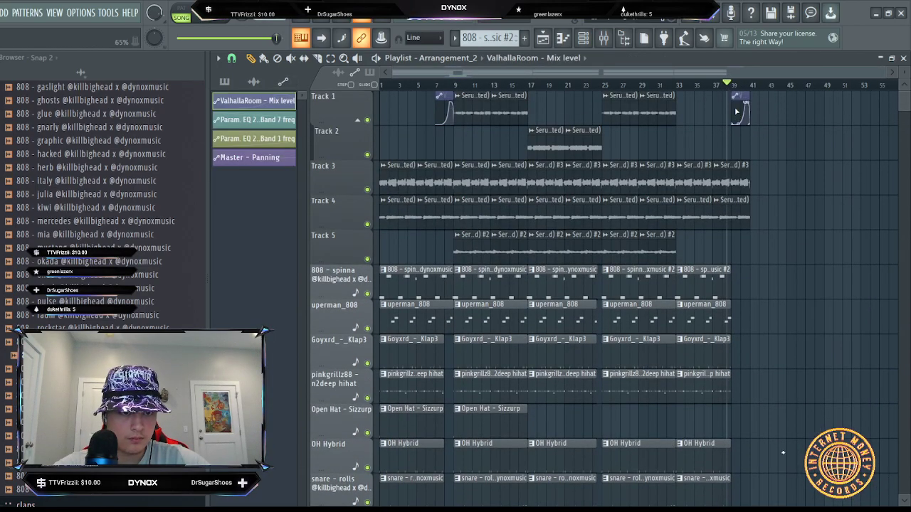
scroll(740, 87, "up", 3)
scroll(740, 87, "down", 2)
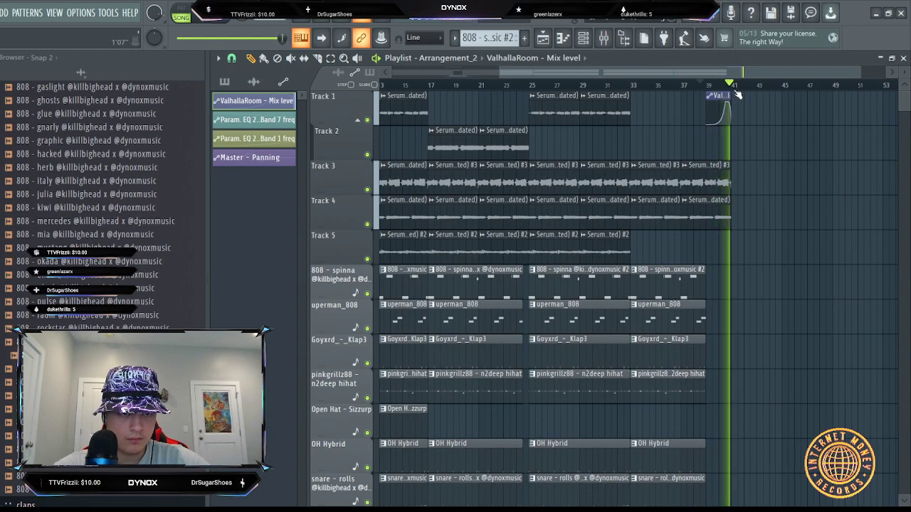
scroll(737, 89, "down", 2)
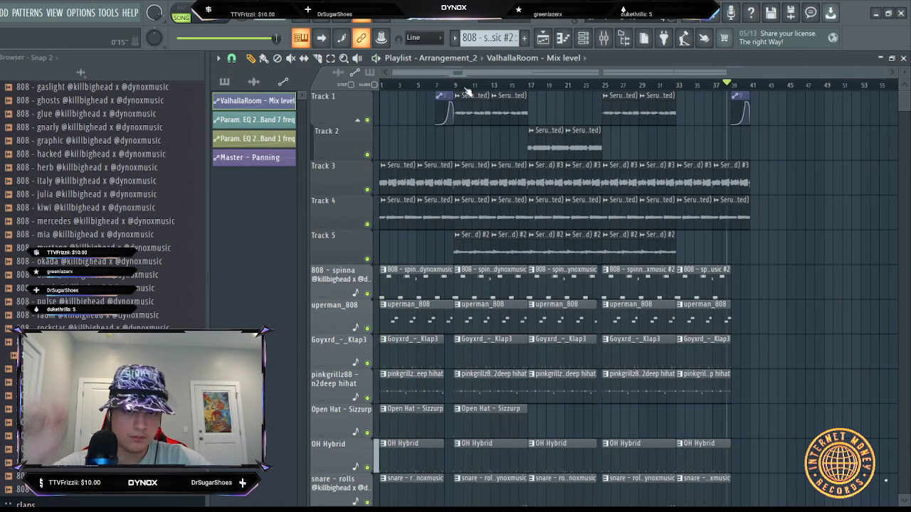
- Duplicate all clips from bar 9 to bar 41 once, undoing the extra second copy
left_click_drag(462, 85, 760, 87)
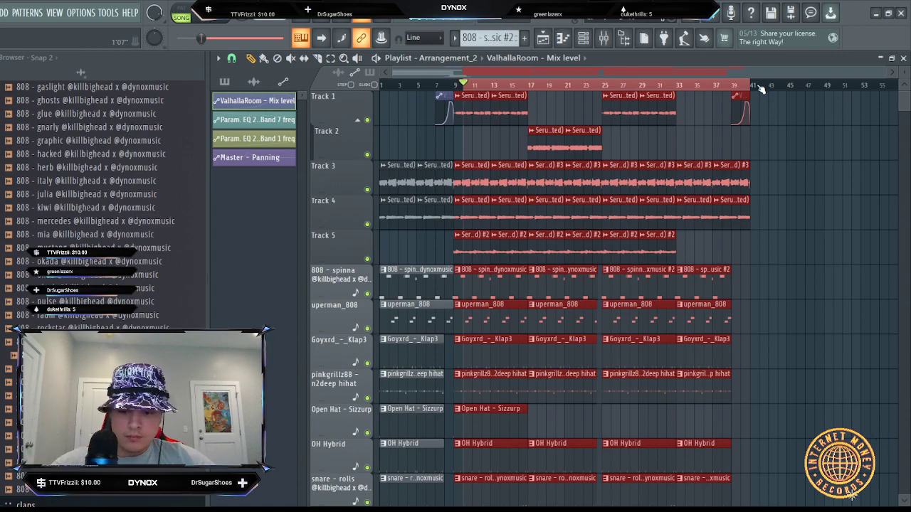
key("ctrl+b")
key("ctrl+b")
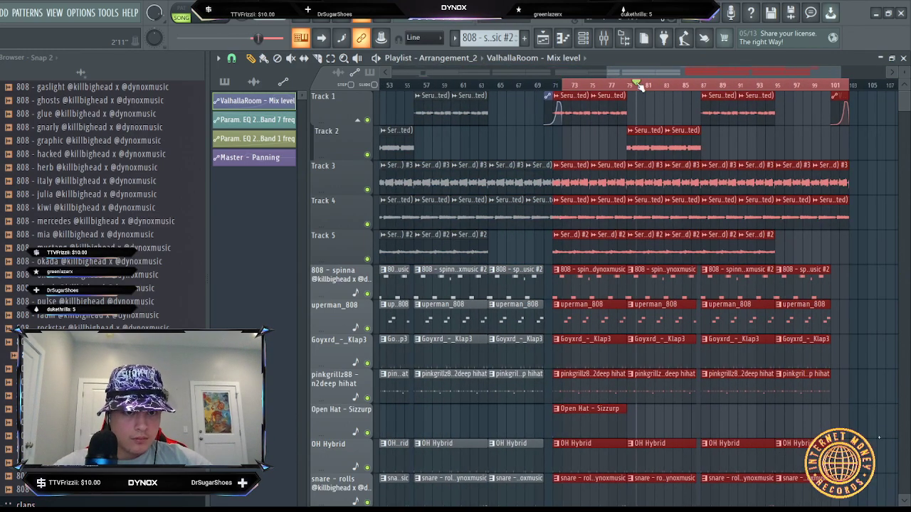
key("ctrl+z")
scroll(619, 87, "down", 2)
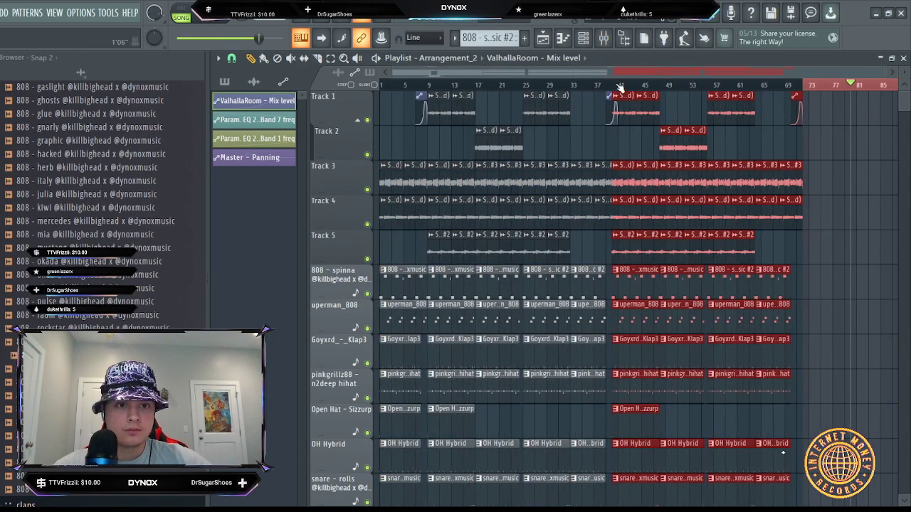
- Move the duplicated clips so they start at bar 41, right after the ValhallaRoom - Mix level automation
scroll(643, 86, "up", 8)
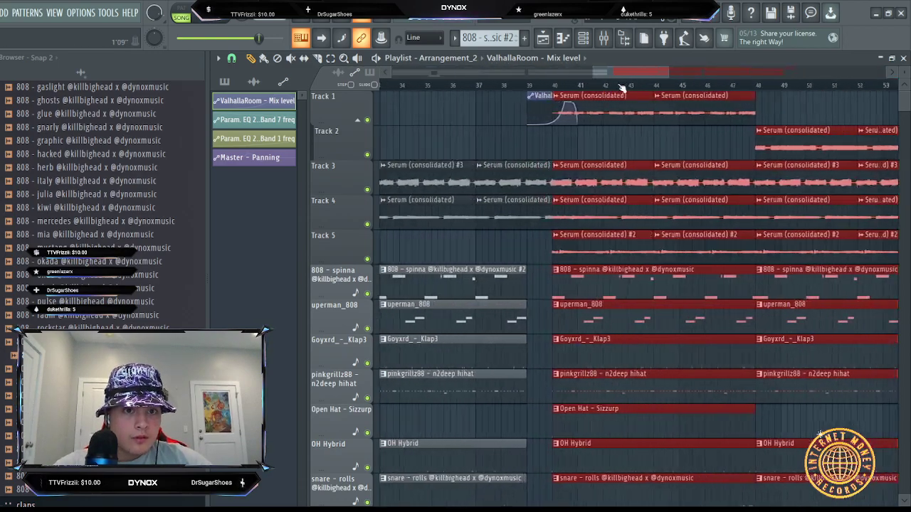
left_click_drag(539, 167, 610, 171)
scroll(505, 85, "up", 6)
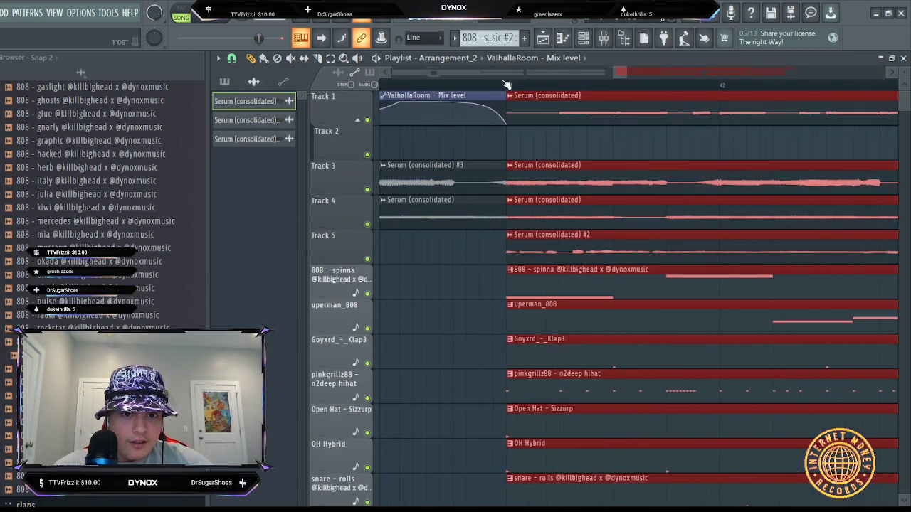
scroll(617, 87, "down", 6)
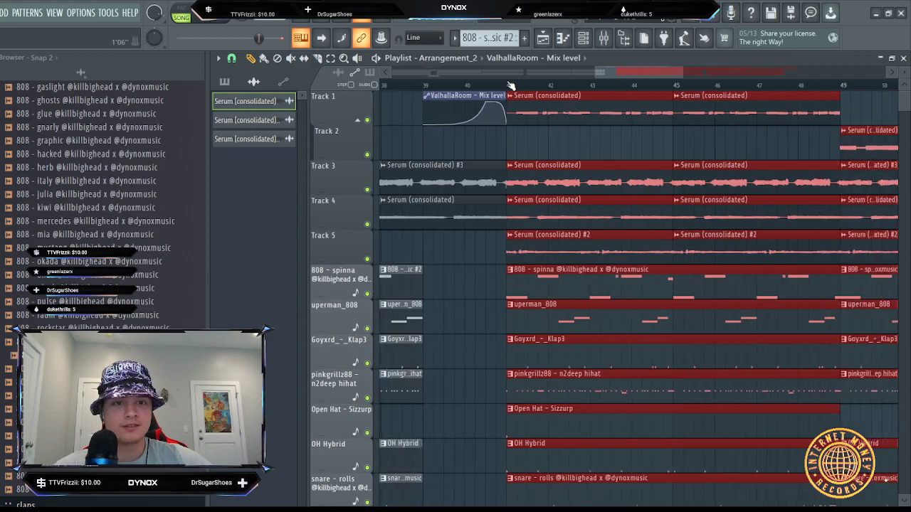
- Duplicate the section from bar 41 to bar 73, align the copies to start at bar 73 and clear the selection
left_click_drag(616, 86, 809, 80)
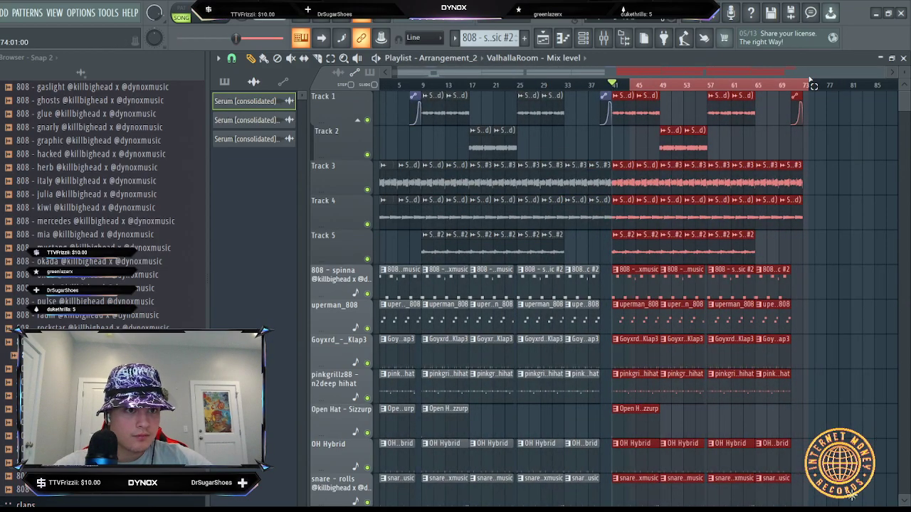
key("ctrl+b")
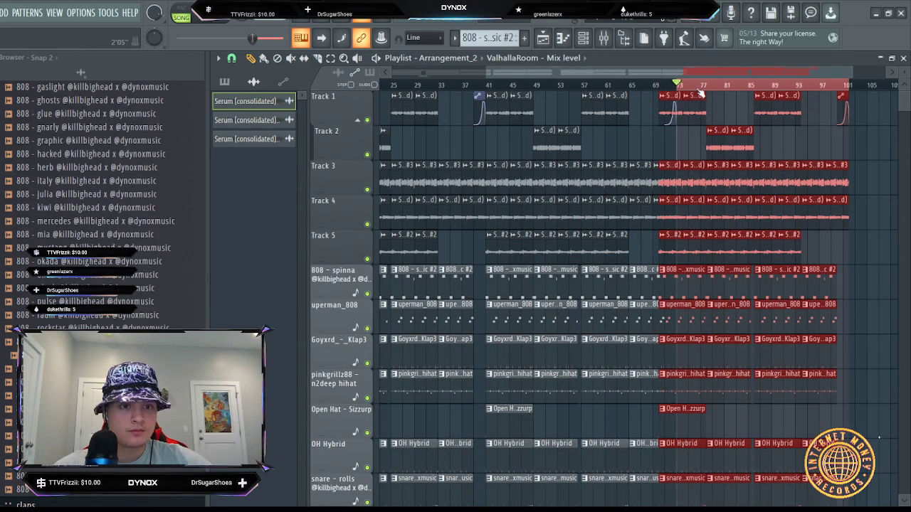
scroll(611, 89, "up", 5)
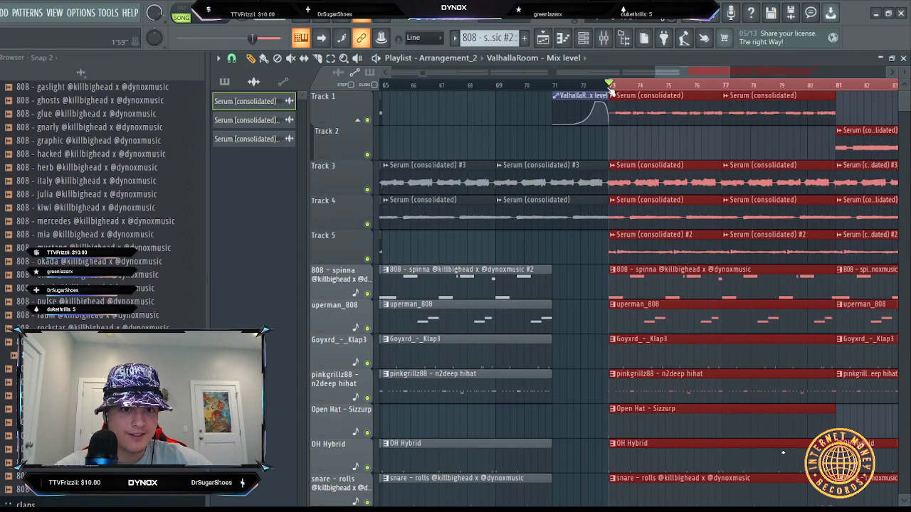
scroll(612, 90, "up", 5)
left_click(614, 88)
scroll(617, 87, "down", 8)
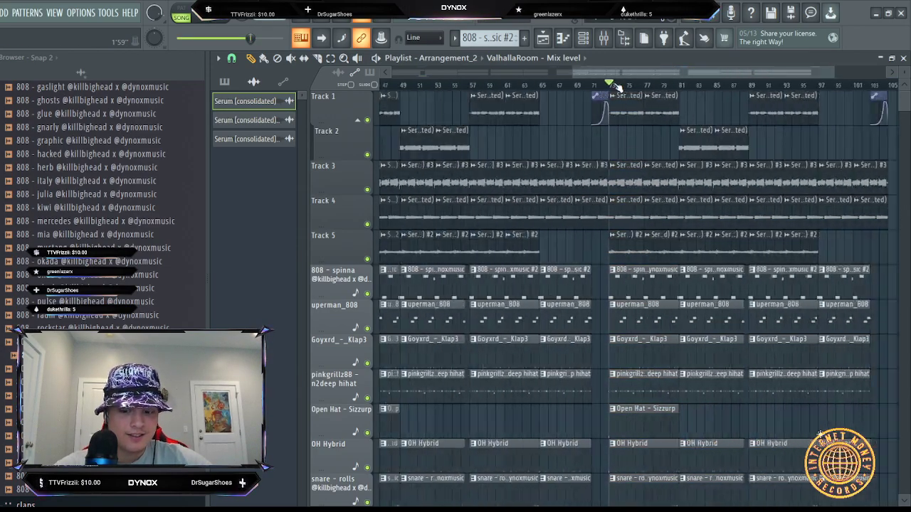
- Delete all clips on every track from bar 81 to the end of the arrangement
scroll(618, 87, "down", 3)
left_click_drag(688, 75, 851, 85)
scroll(802, 89, "up", 2)
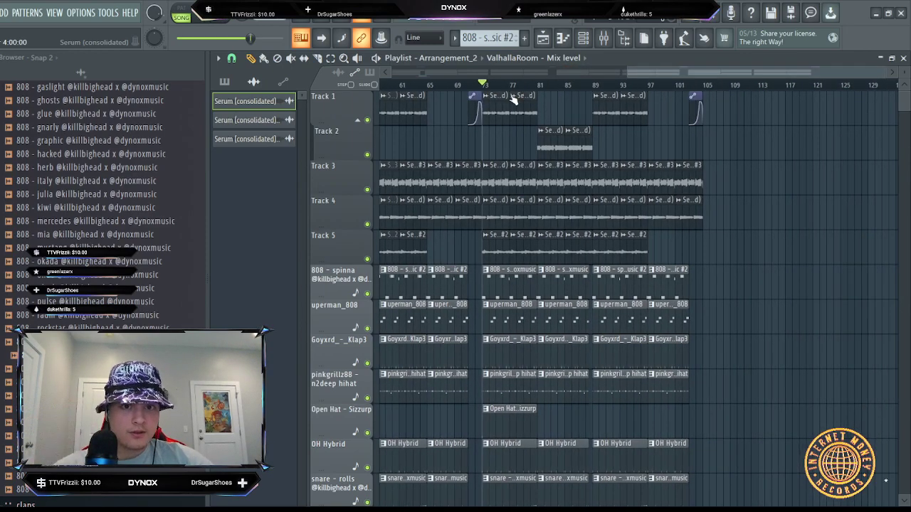
left_click_drag(542, 86, 807, 86)
key("Delete")
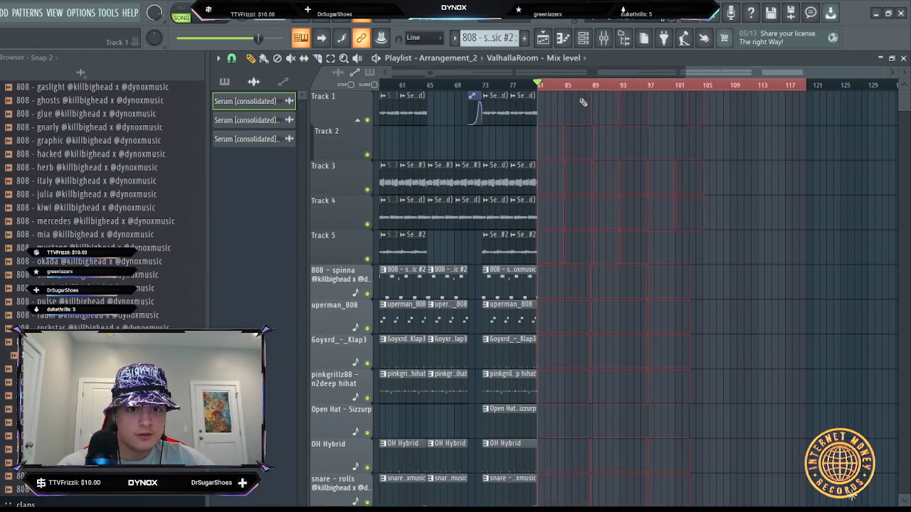
- Audition the transition into the final section from bar 71
left_click(483, 86)
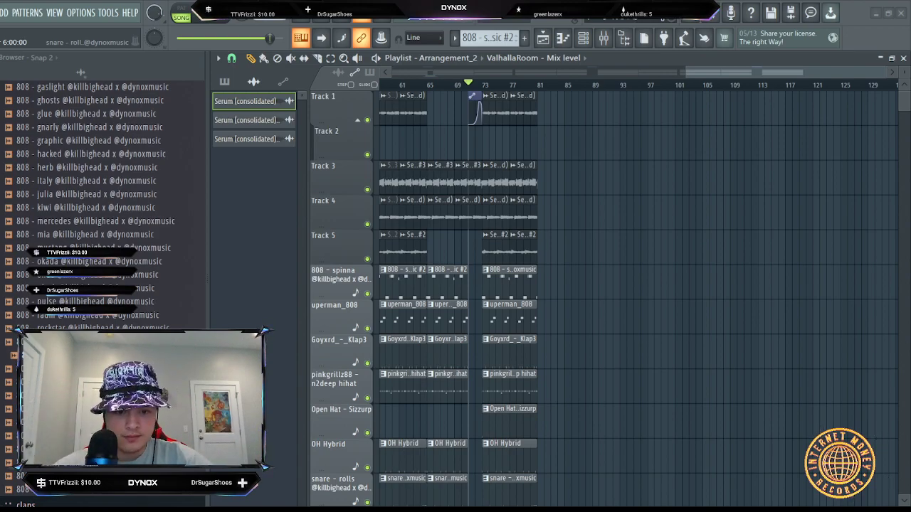
key("space")
scroll(502, 89, "up", 3)
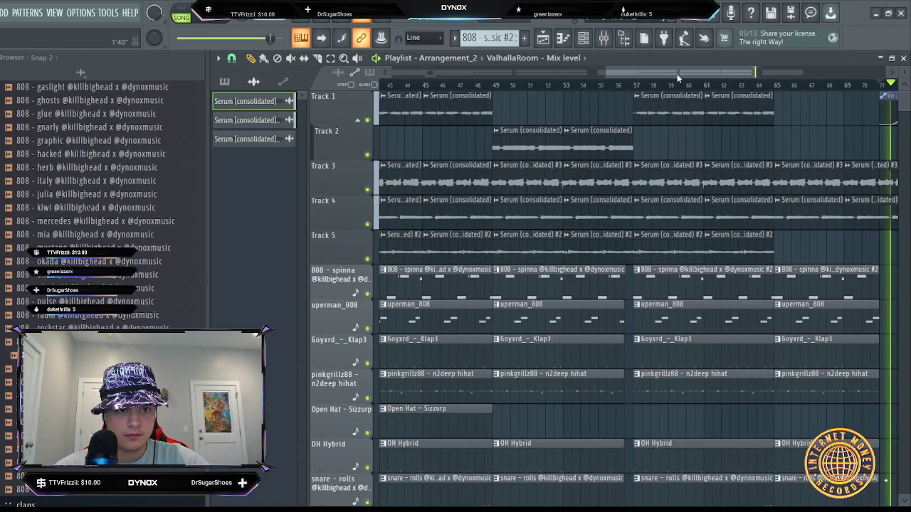
scroll(677, 79, "down", 3)
scroll(675, 79, "up", 5)
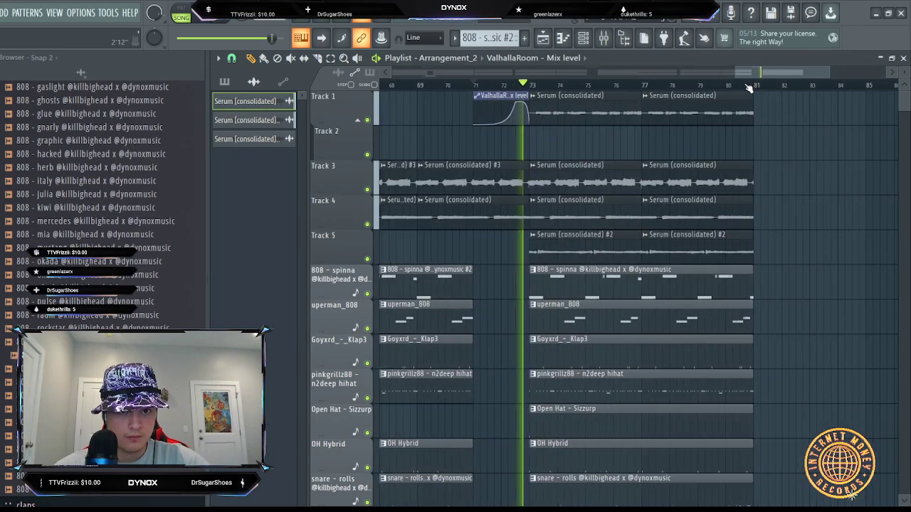
- Copy the Param. EQ 2 and Master - Panning automation clips on Tracks 15 to 17 into the drum break at bars 71–73
scroll(528, 87, "down", 6)
scroll(526, 263, "down", 7)
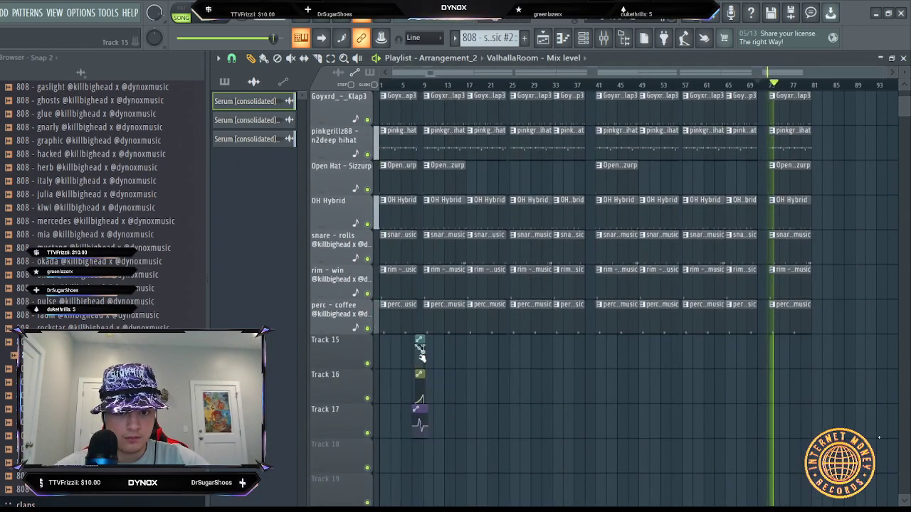
left_click_drag(464, 358, 385, 452)
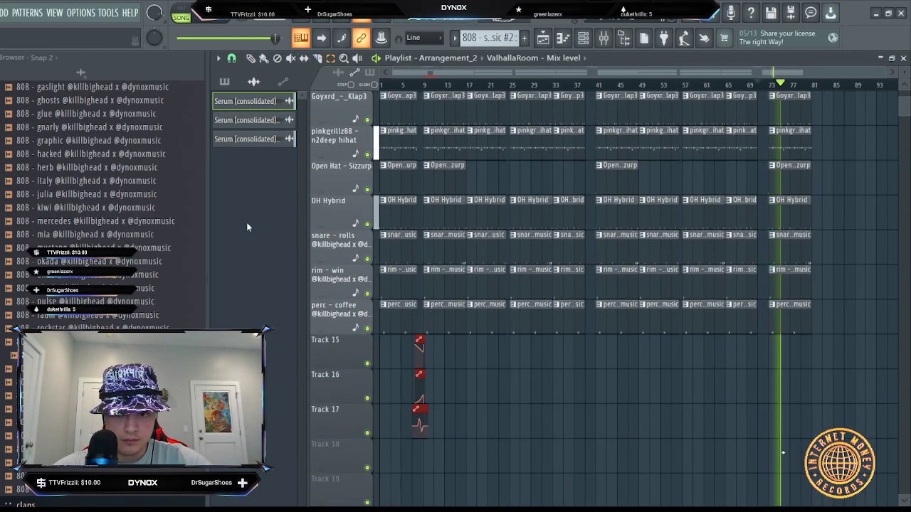
key("ctrl+v")
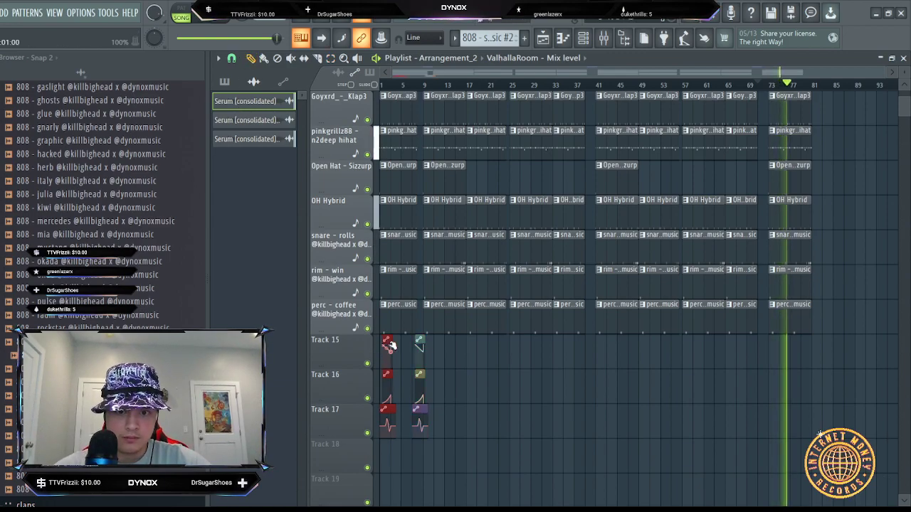
scroll(393, 92, "up", 3)
left_click_drag(395, 339, 636, 350)
scroll(640, 349, "up", 4)
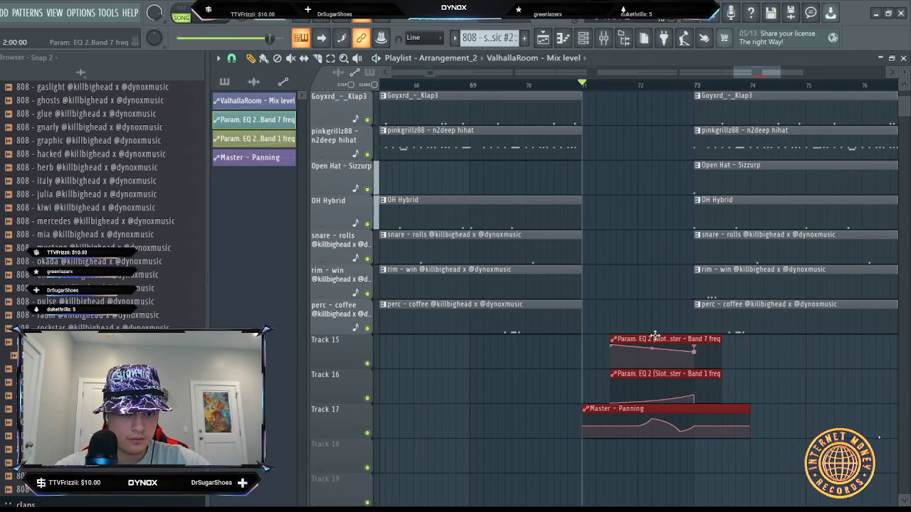
- Audition the automated transition from bar 71 into the section at bar 73
key("space")
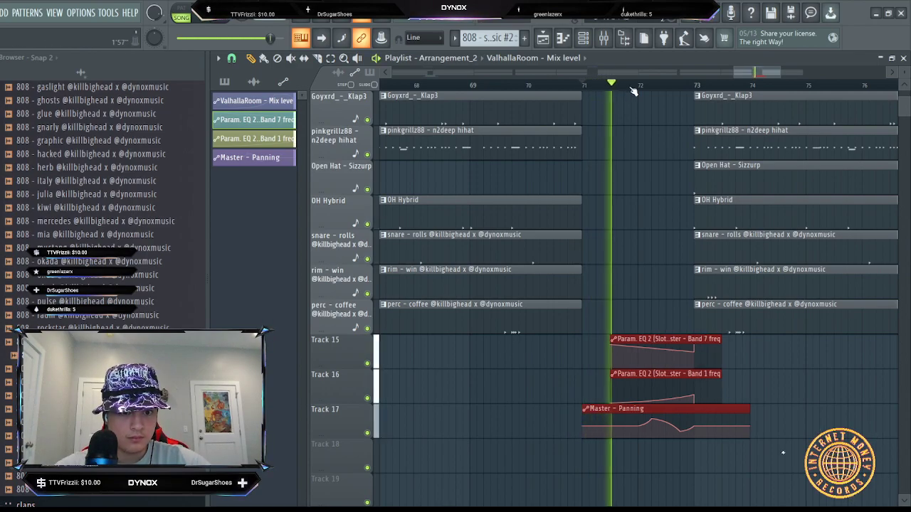
scroll(649, 90, "down", 2)
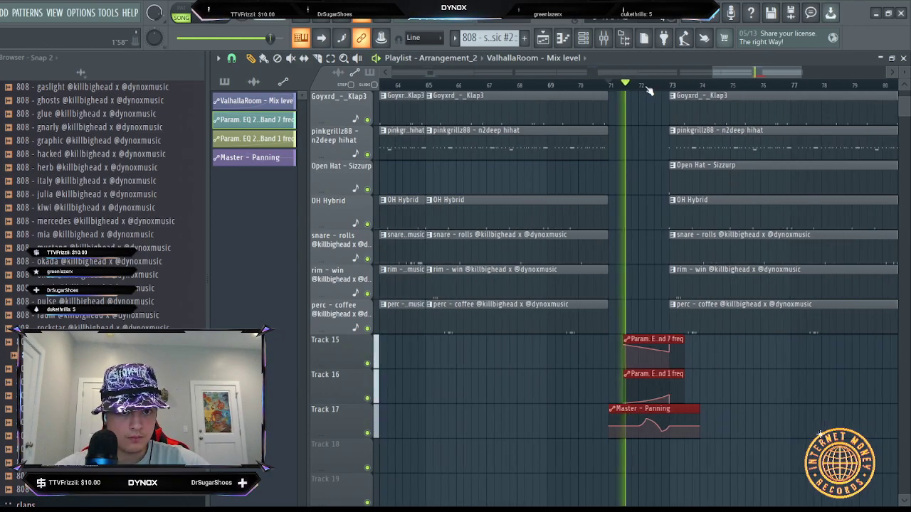
scroll(649, 91, "down", 2)
scroll(650, 235, "up", 5)
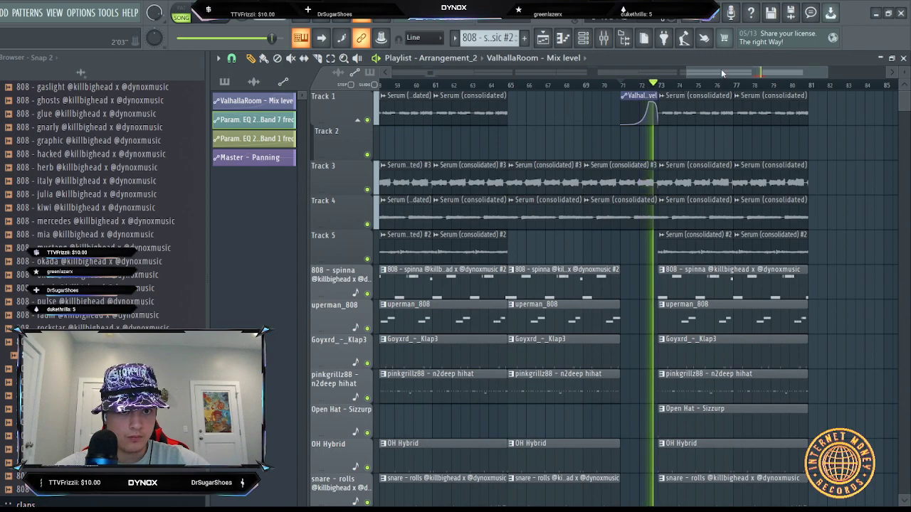
- Duplicate the bar 73–81 section to start at bar 81 and delete the copied Serum clips on Track 3
scroll(721, 69, "down", 3)
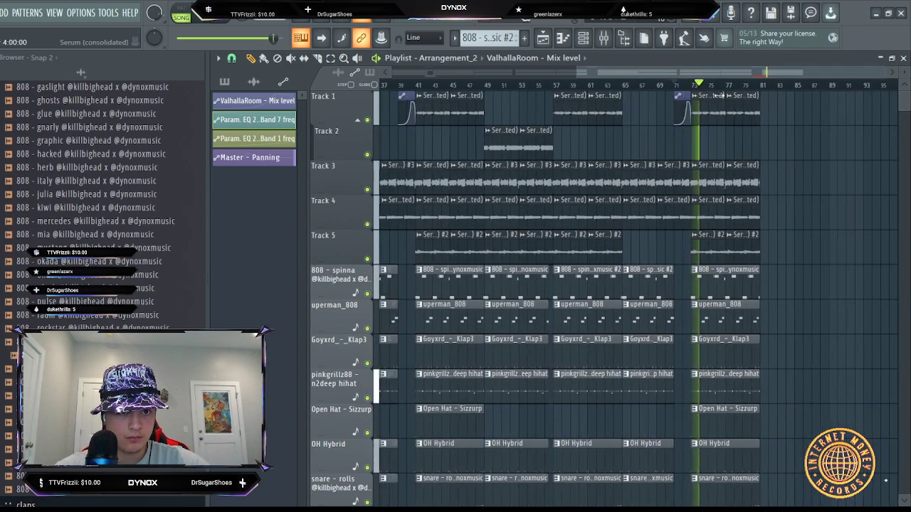
left_click_drag(699, 93, 762, 94)
key("ctrl+b")
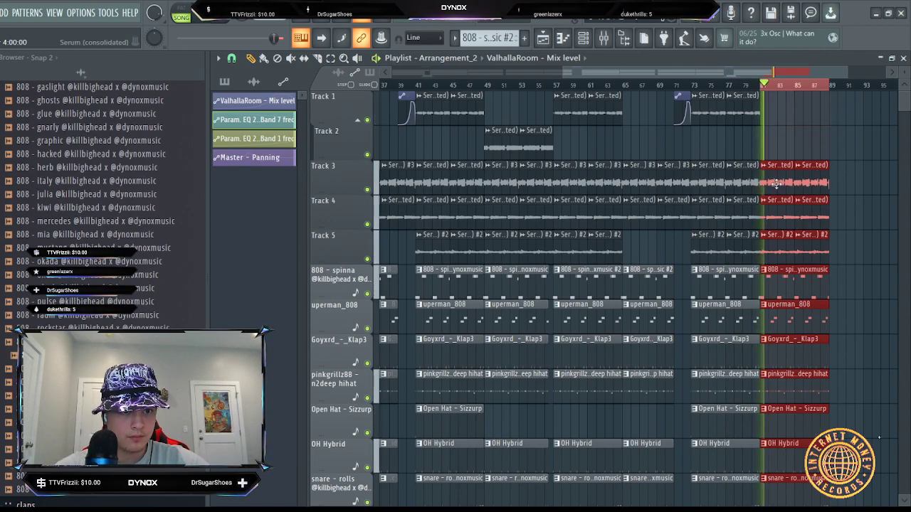
right_click(776, 184)
- Remove the duplicated automation clips around bar 81 on Tracks 15 to 17, keeping the originals at bars 71–73
scroll(815, 99, "down", 9)
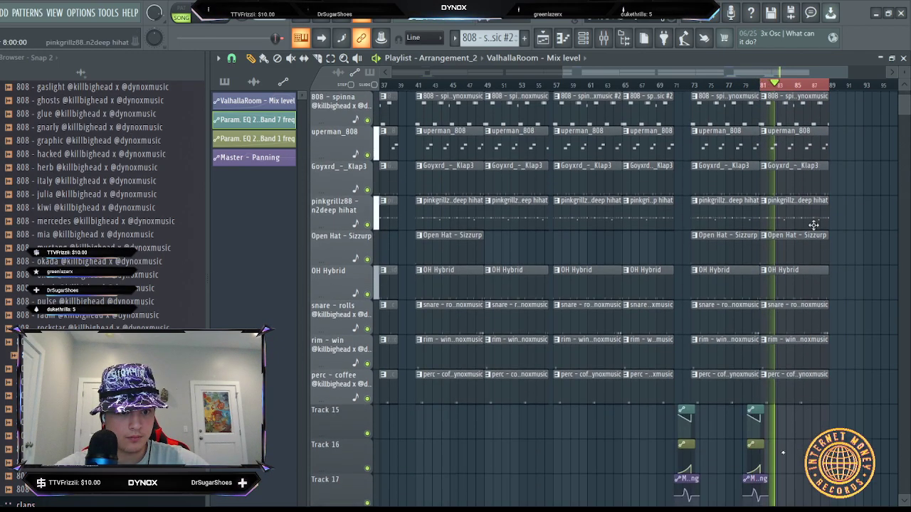
scroll(797, 213, "up", 9)
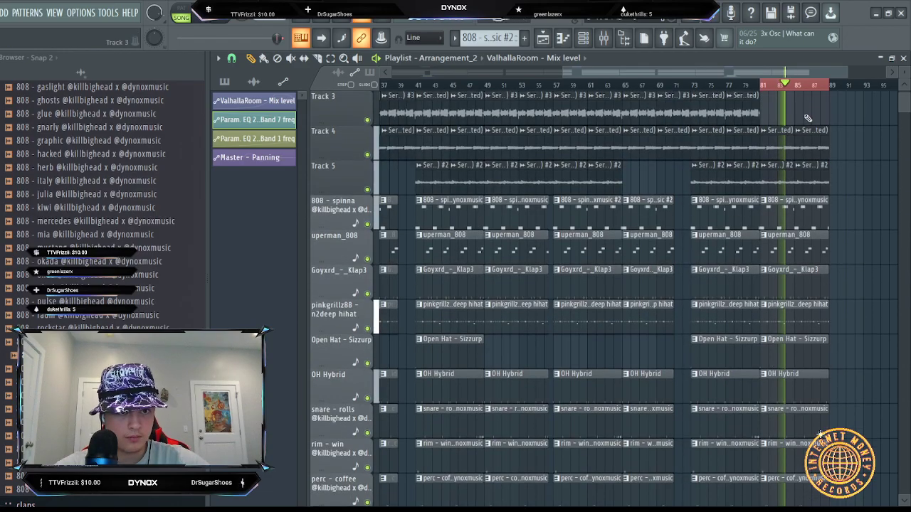
scroll(804, 86, "down", 2)
scroll(843, 87, "up", 3)
scroll(851, 85, "up", 1)
scroll(783, 185, "down", 6)
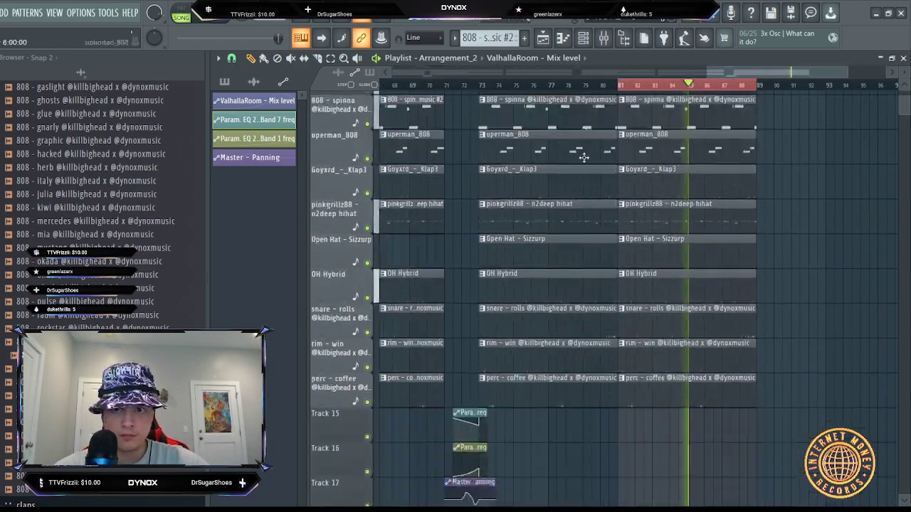
scroll(666, 88, "down", 4)
scroll(605, 143, "up", 5)
scroll(604, 144, "up", 1)
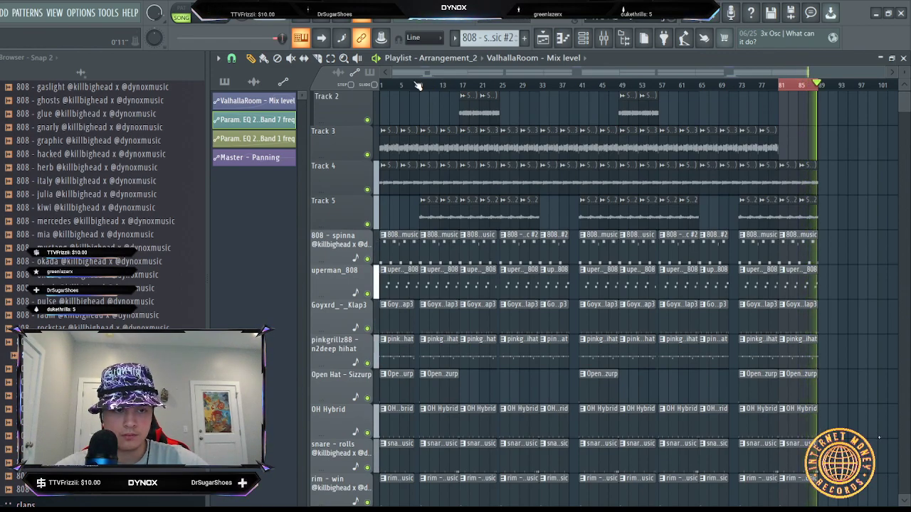
- Select the whole arrangement, clear the selection and check playback positions from around bar 68 to the arrangement's end
key("ctrl+a")
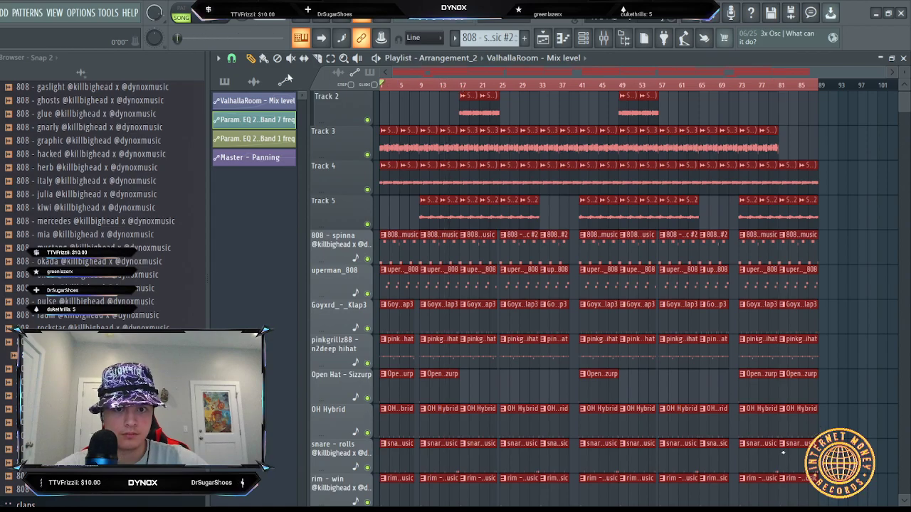
key("ctrl+d")
left_click(709, 84)
scroll(719, 84, "up", 2)
scroll(716, 83, "down", 3)
scroll(713, 83, "up", 1)
scroll(716, 85, "up", 5)
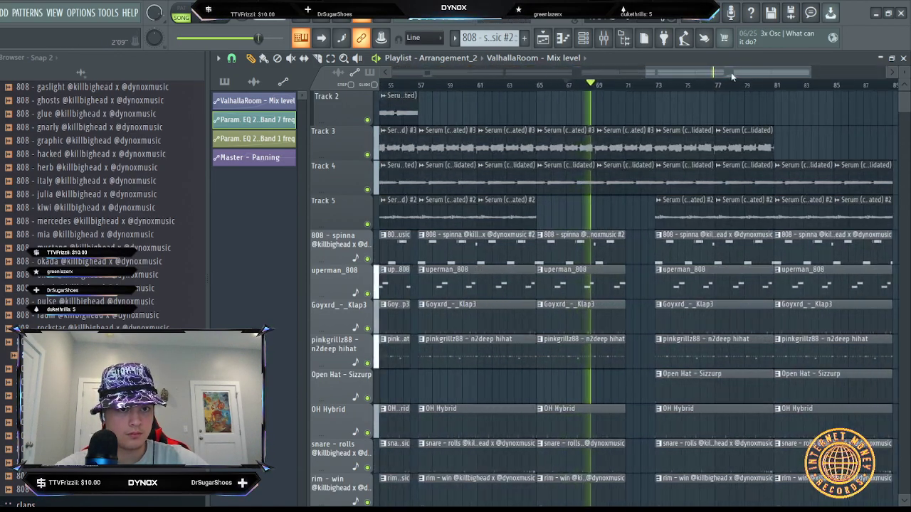
left_click(590, 86)
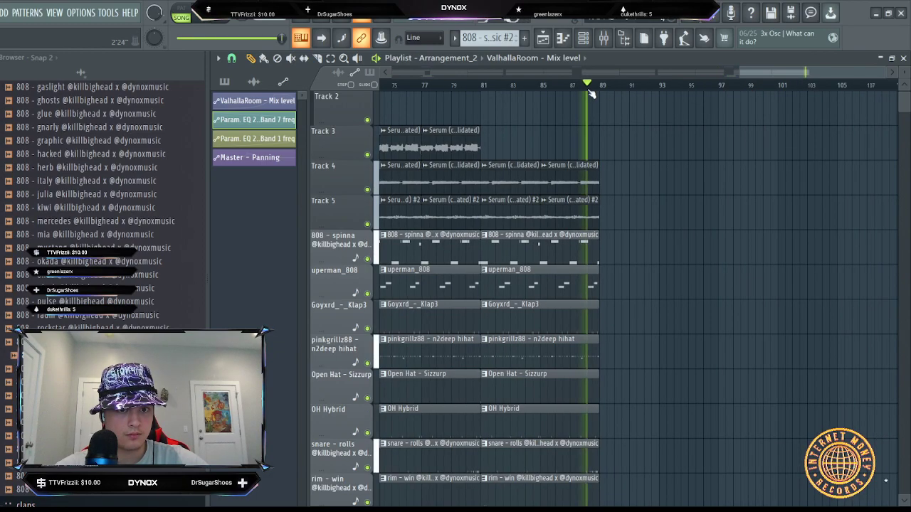
- Return to the beginning of the arrangement, audition the opening bars and stop playback
scroll(608, 88, "up", 2)
key("space")
scroll(608, 90, "down", 2)
scroll(608, 90, "down", 4)
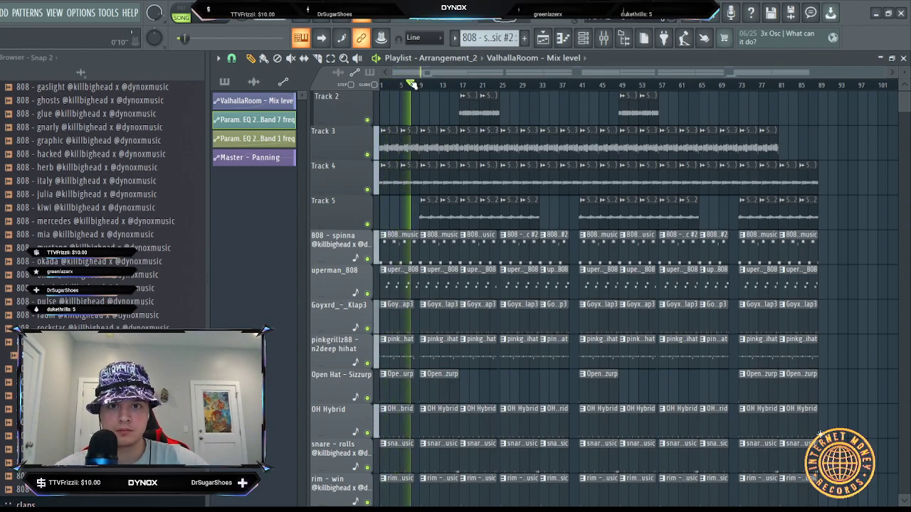
scroll(413, 85, "up", 4)
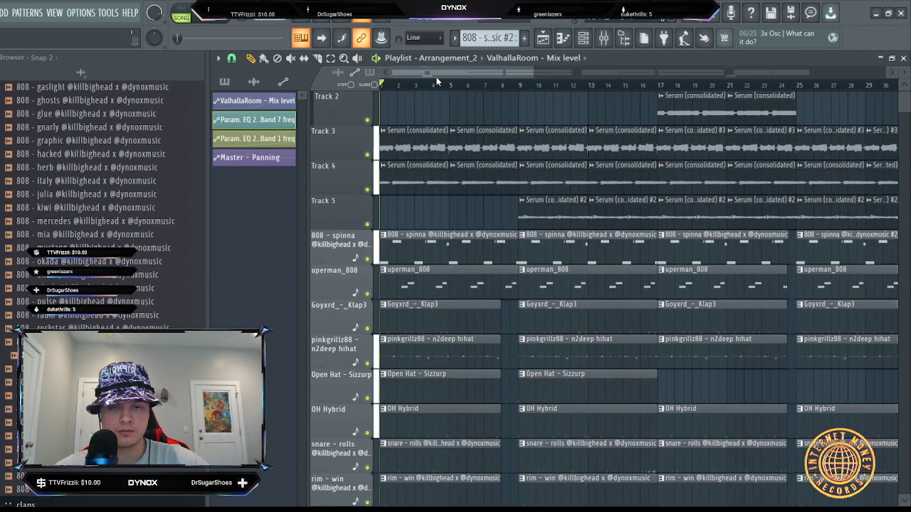
scroll(424, 85, "down", 2)
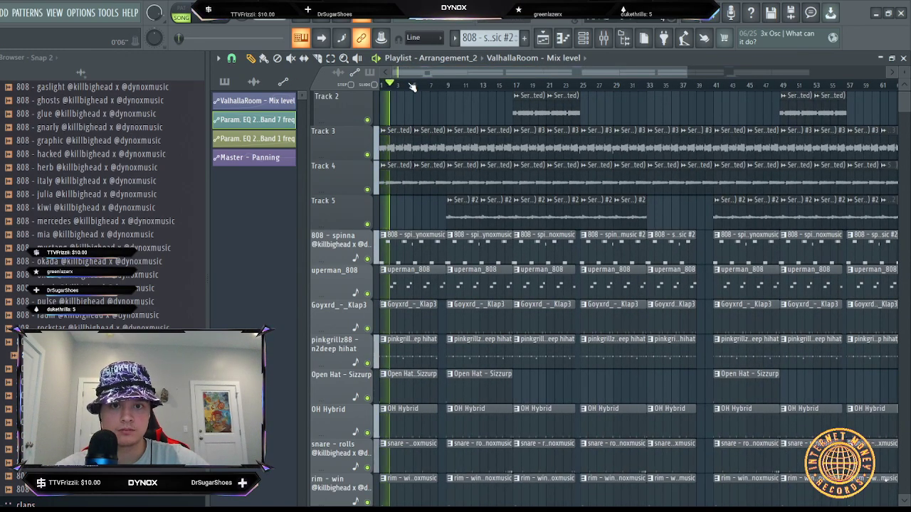
key("space")
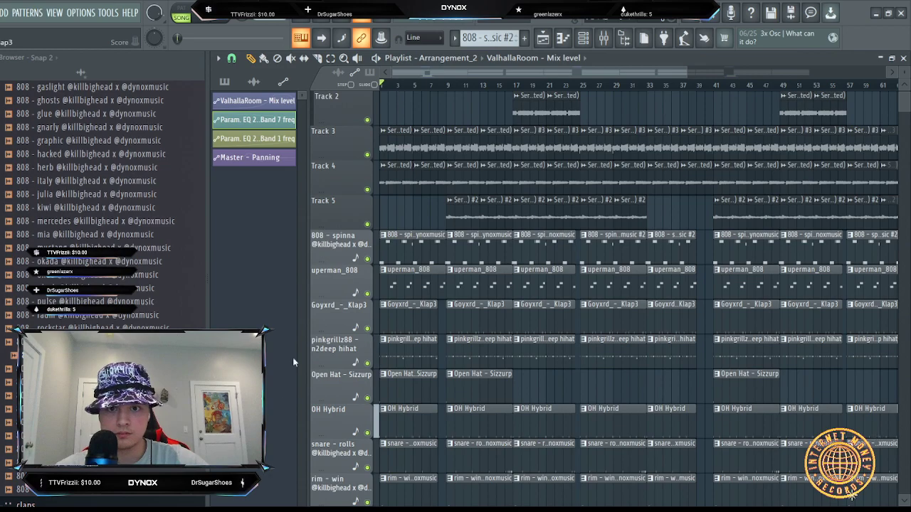
- Find the !DYNOX TAG 150 (FINISH) sample in the browser and place it on Track 2 at bar 1
scroll(115, 212, "up", 10)
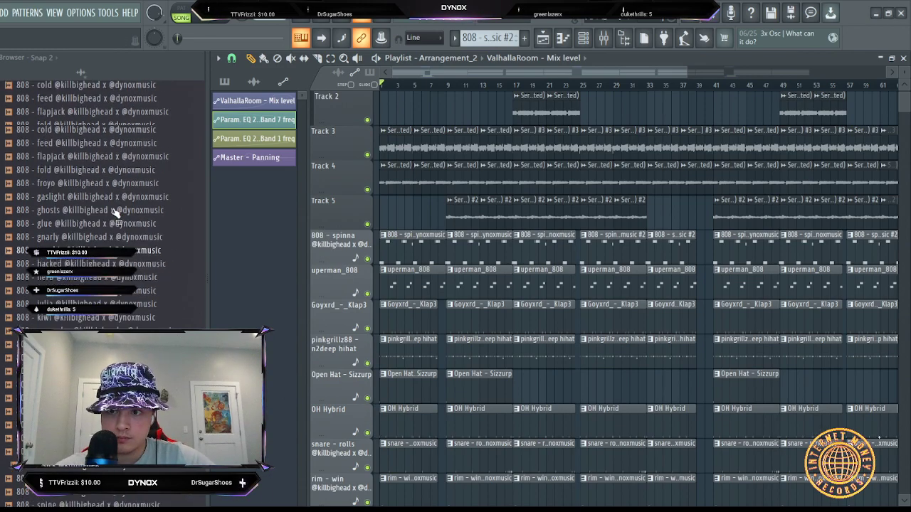
left_click(60, 325)
scroll(61, 325, "up", 3)
scroll(61, 313, "up", 5)
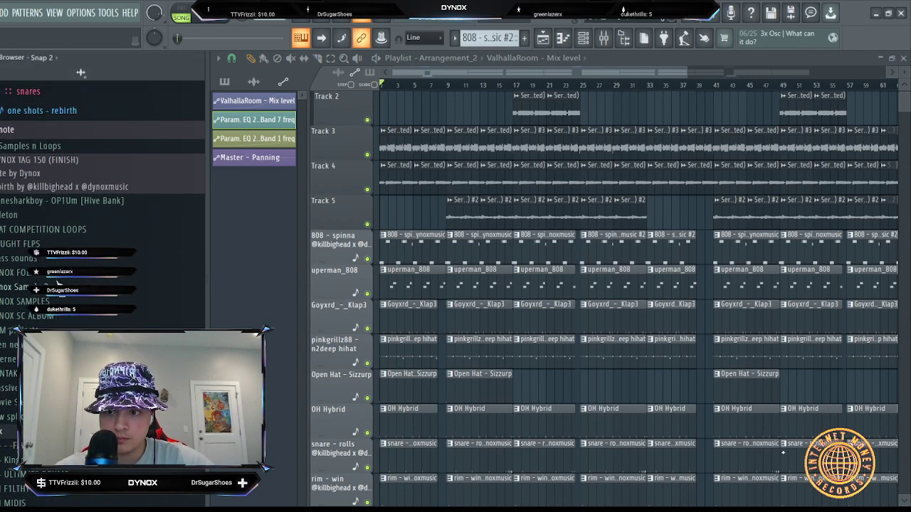
left_click_drag(412, 105, 425, 105)
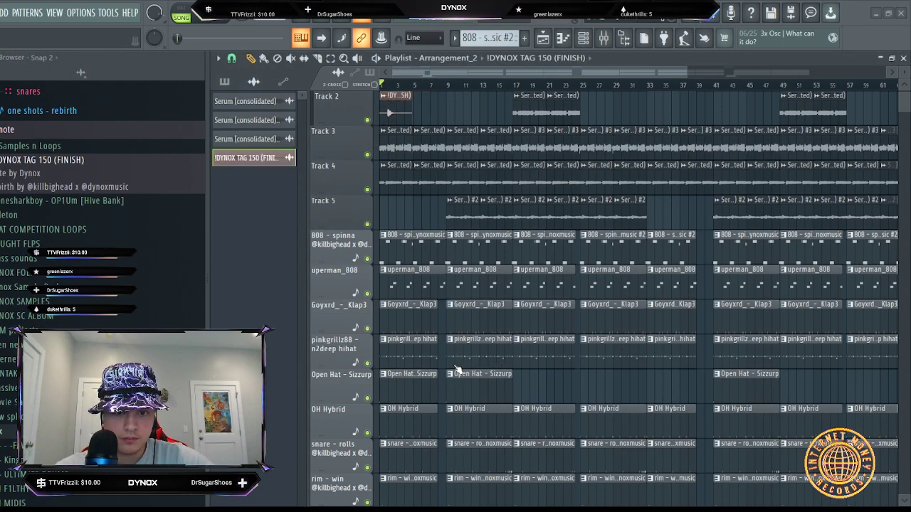
- Trim the silent first bar off the producer tag clip, align its sound to bar 1 and play it
scroll(402, 88, "up", 5)
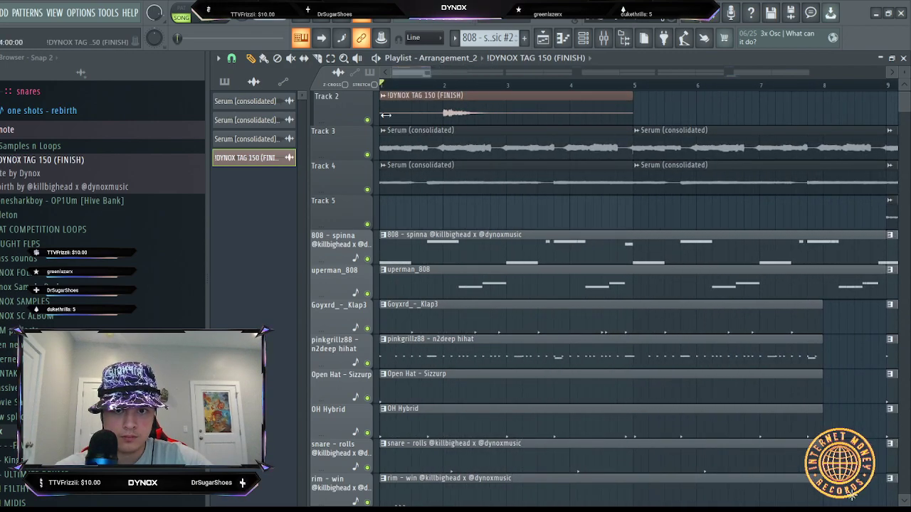
left_click_drag(385, 116, 445, 118)
key("space")
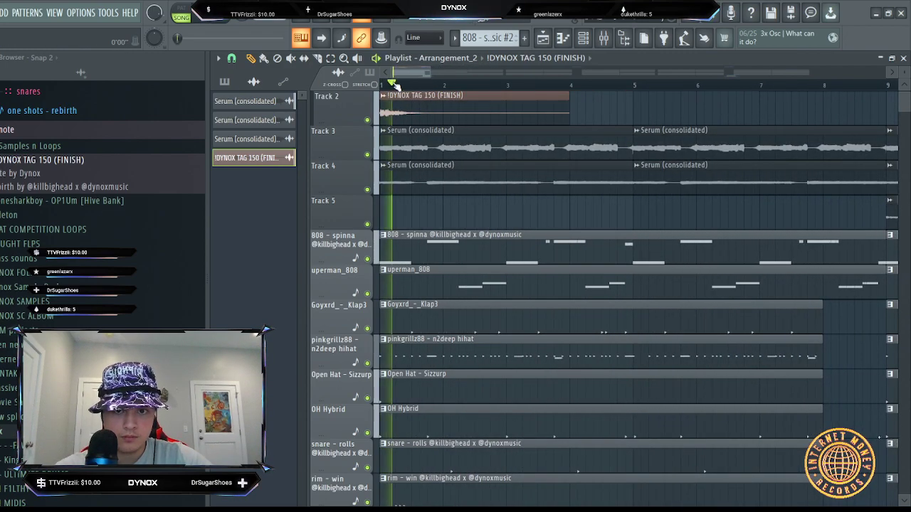
- Inspect the producer tag's audio clip settings, close them and replay the arrangement from bar 1
double_click(404, 112)
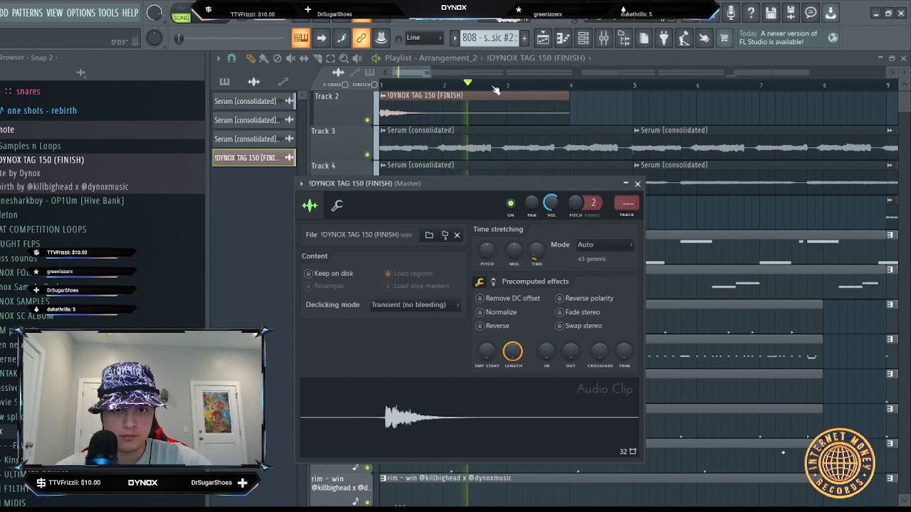
key("Escape")
scroll(407, 89, "down", 4)
left_click(383, 86)
scroll(384, 94, "down", 5)
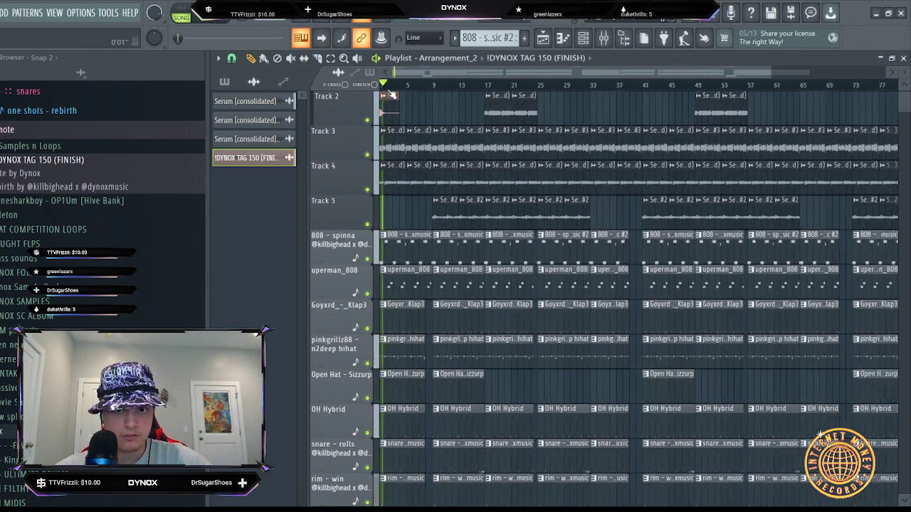